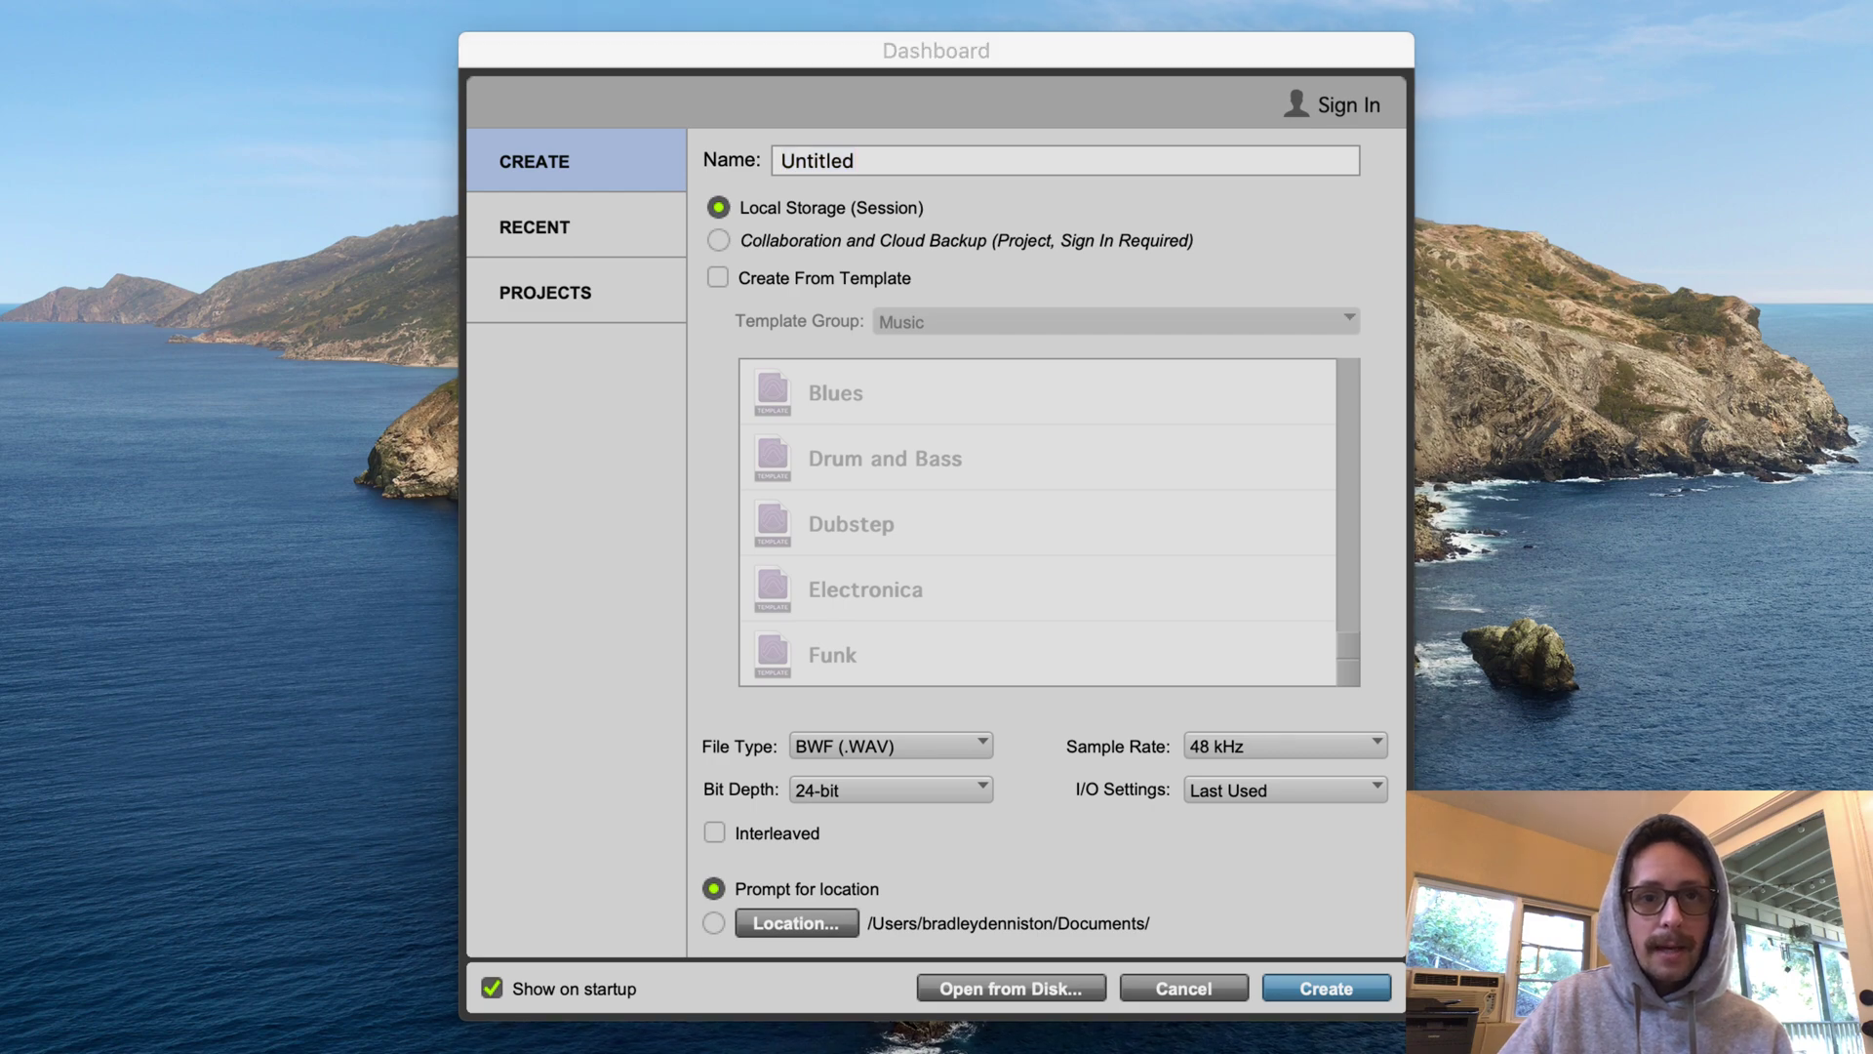
- Create a new session in the Dashboard and save it to the Desktop as 'Delete-2'
{"action": "left_click", "coordinate": [911, 161]}
{"action": "type", "text": "delet"}
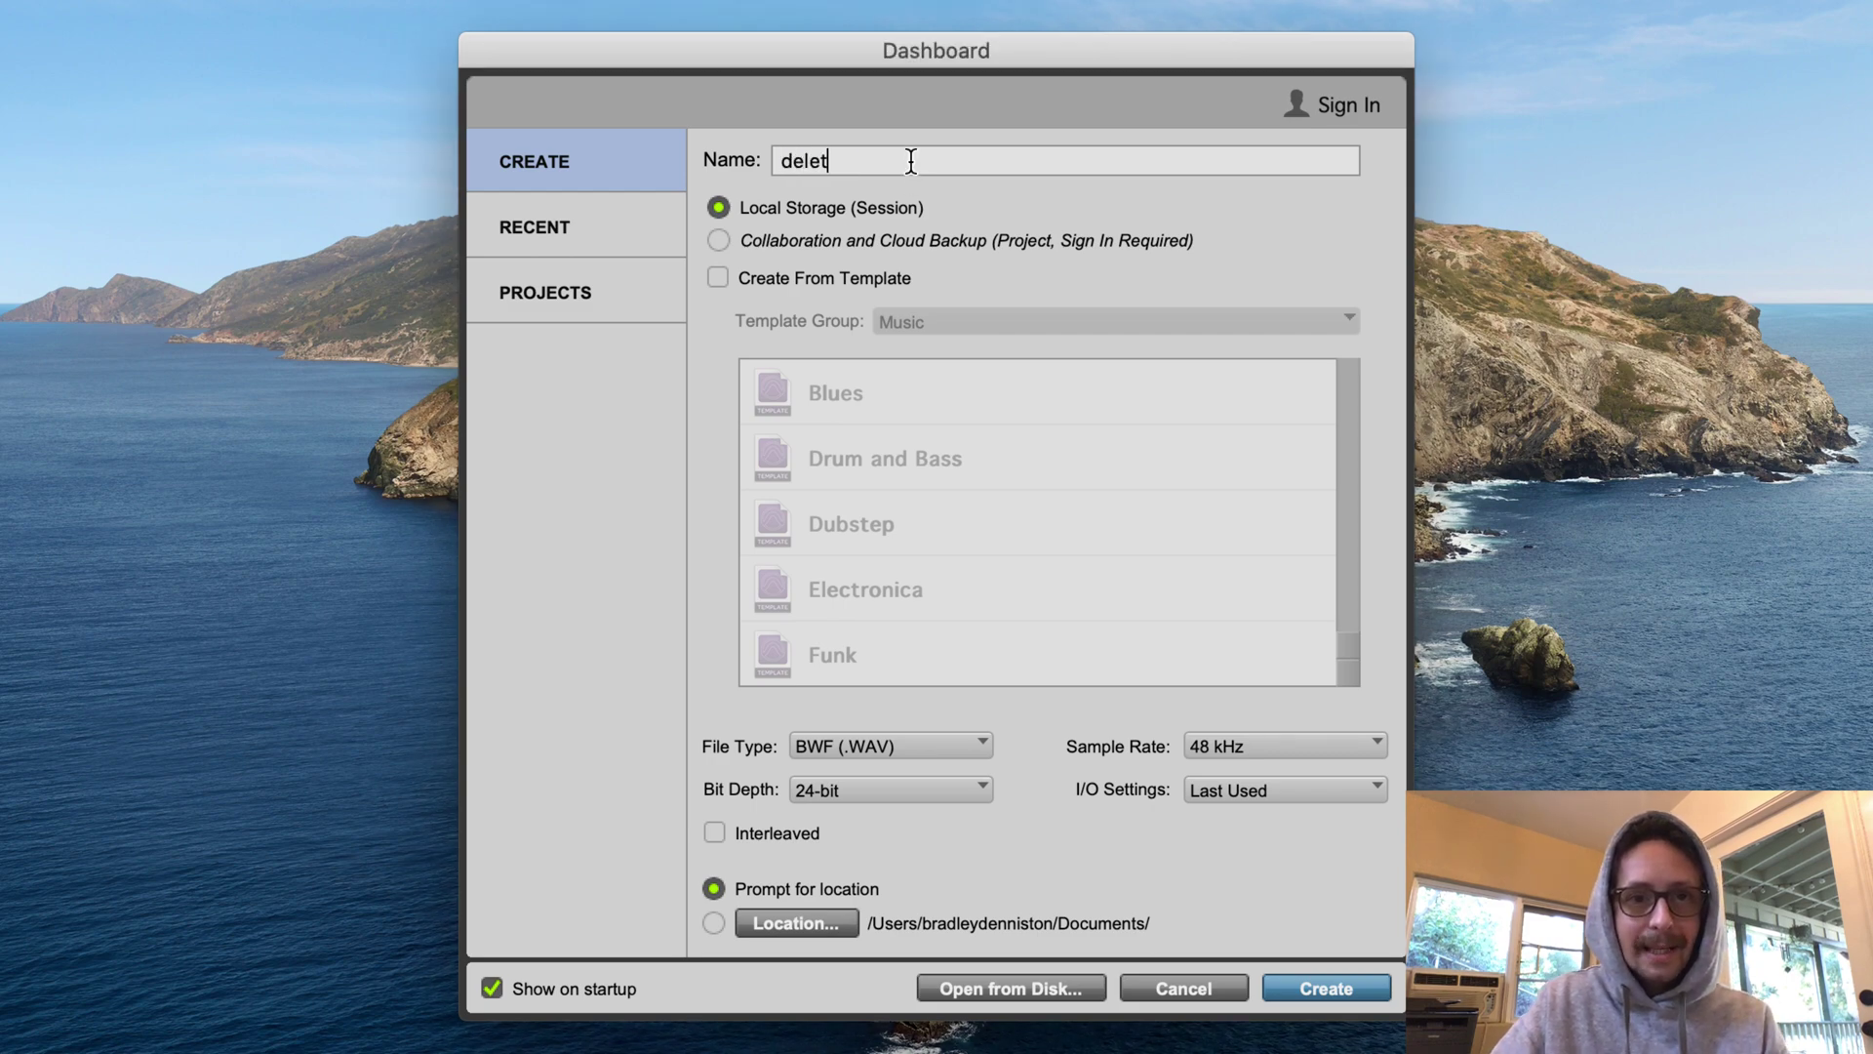
{"action": "type", "text": "e"}
{"action": "key", "text": "Return"}
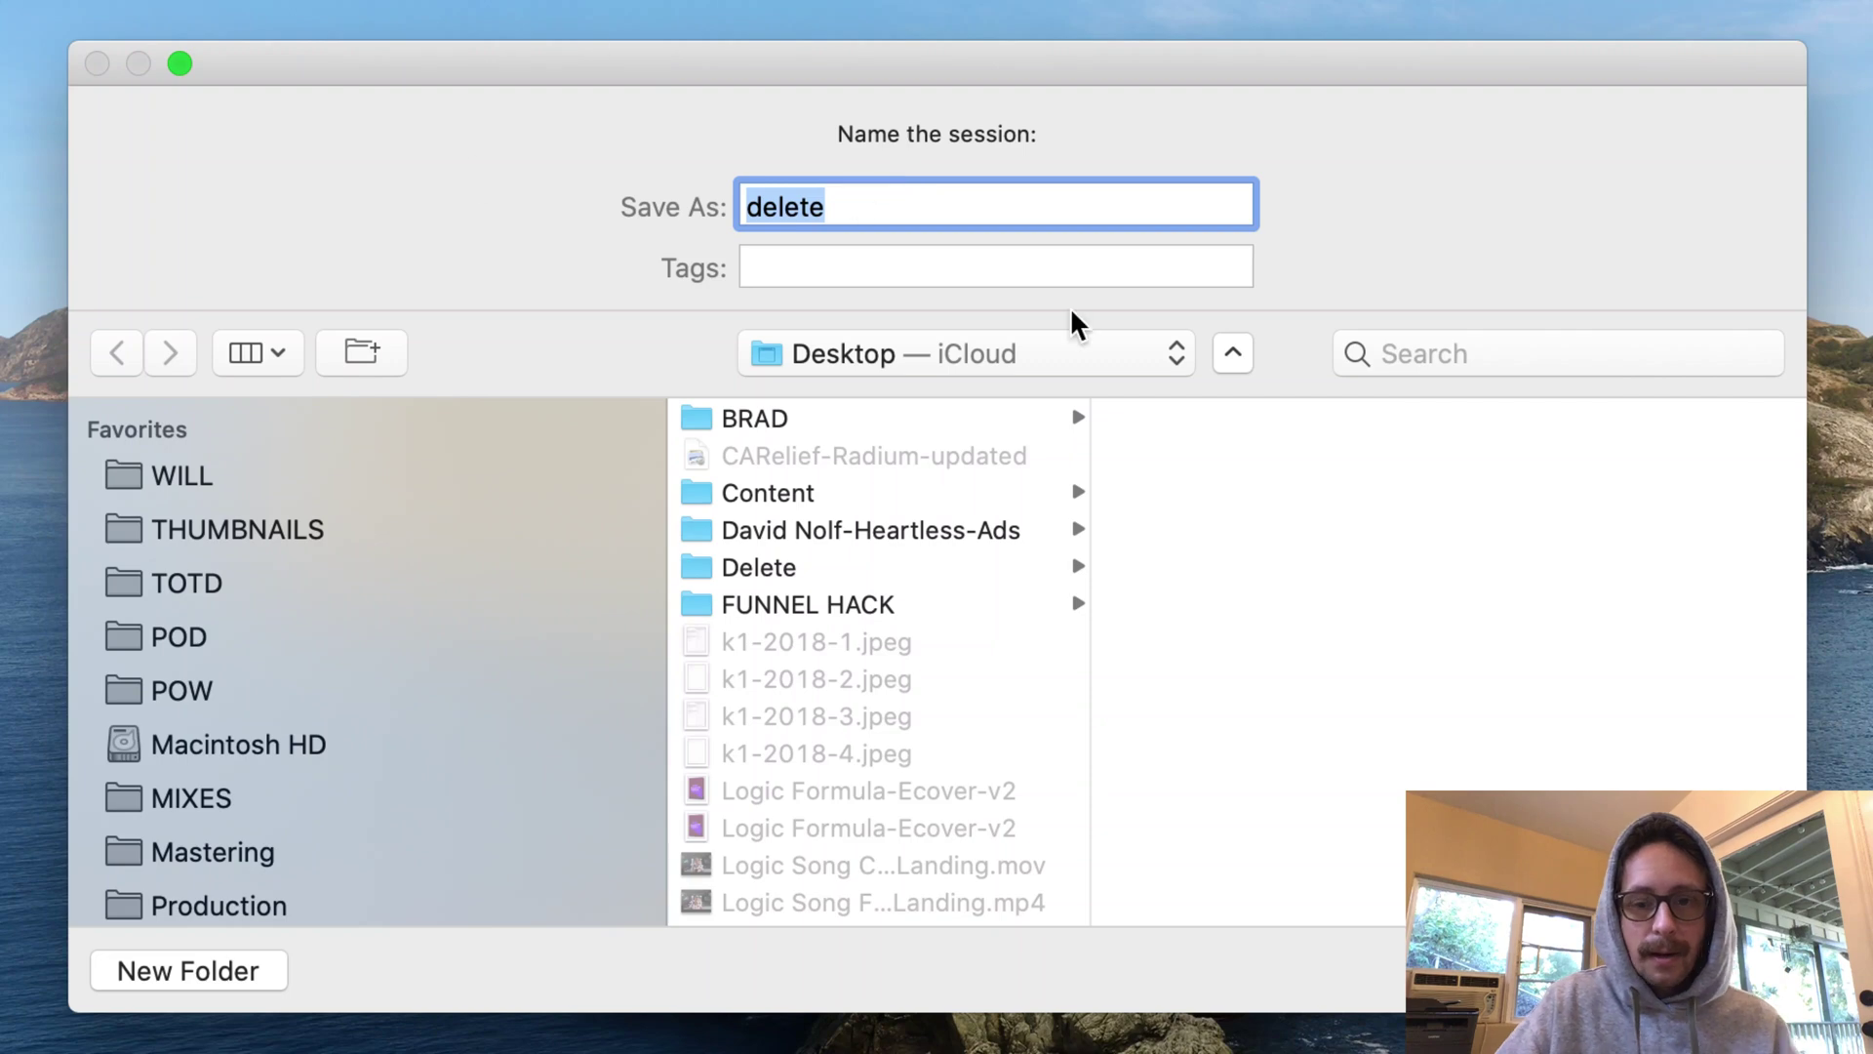
{"action": "key", "text": "BackSpace"}
{"action": "type", "text": "Dele"}
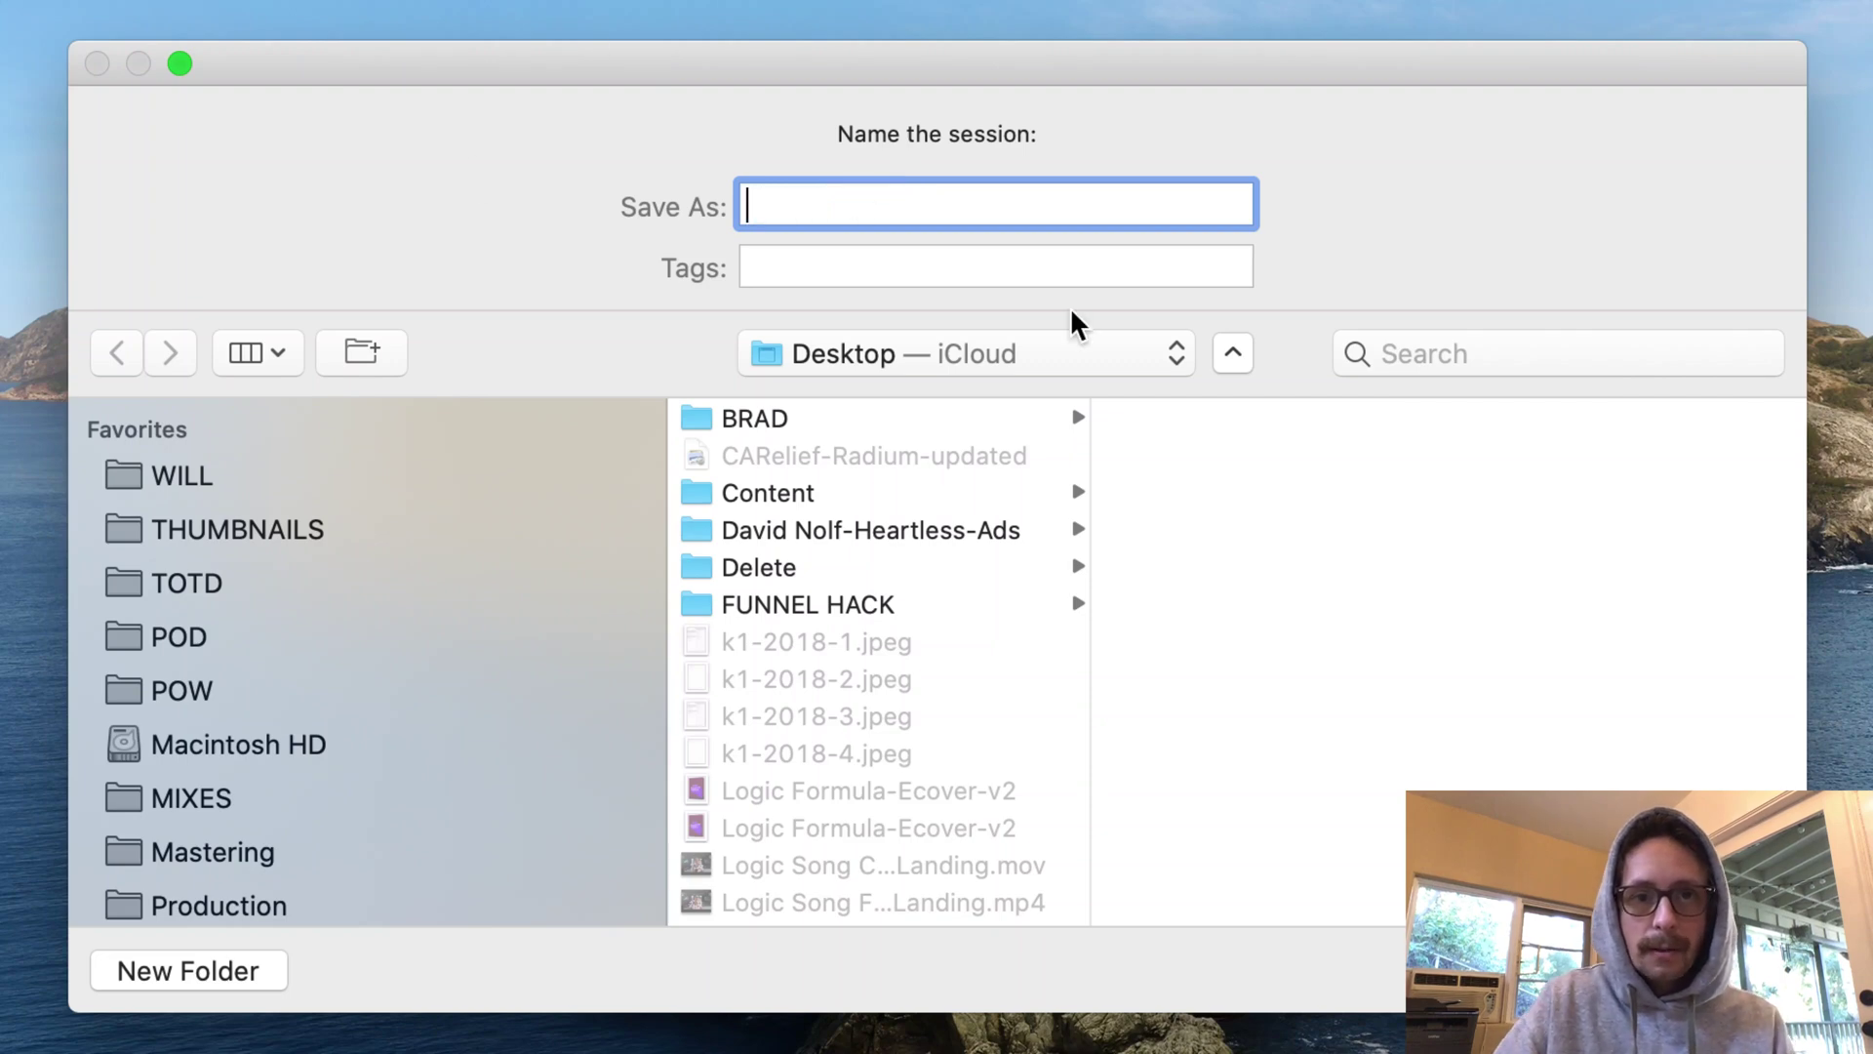
{"action": "type", "text": "te-2"}
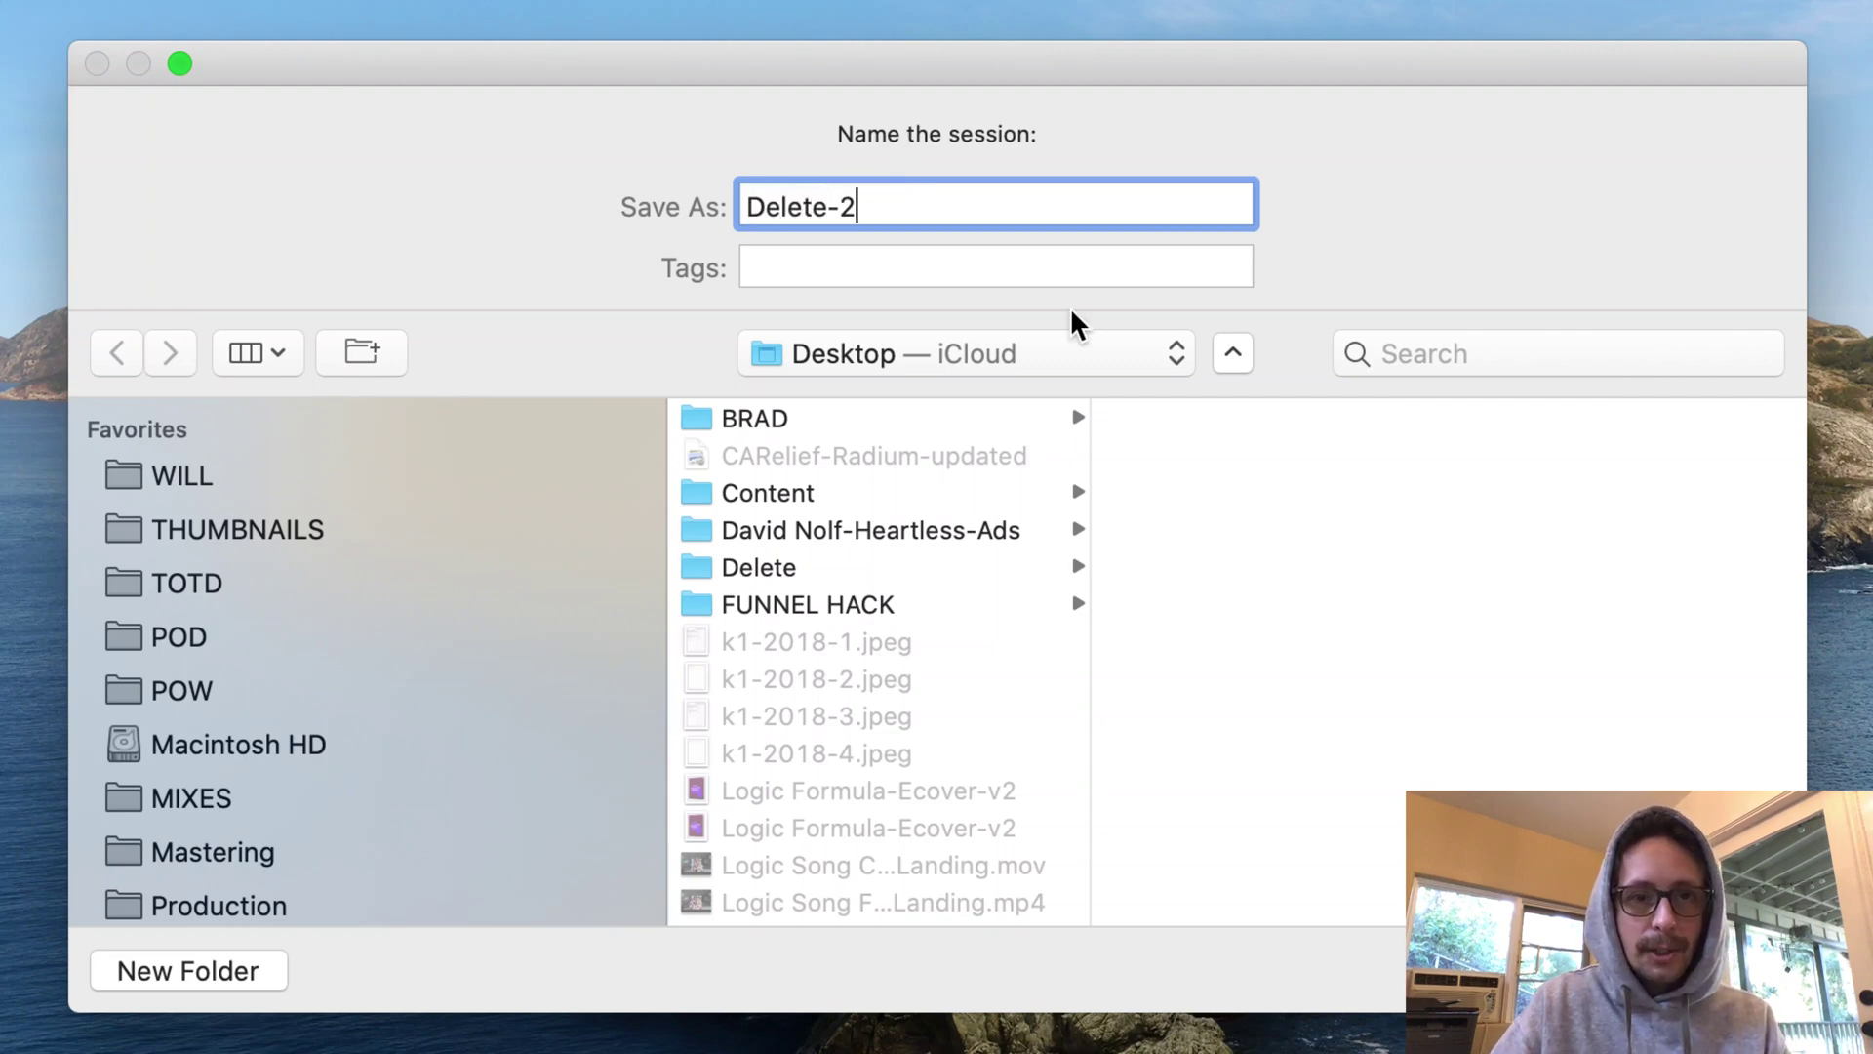
{"action": "key", "text": "Return"}
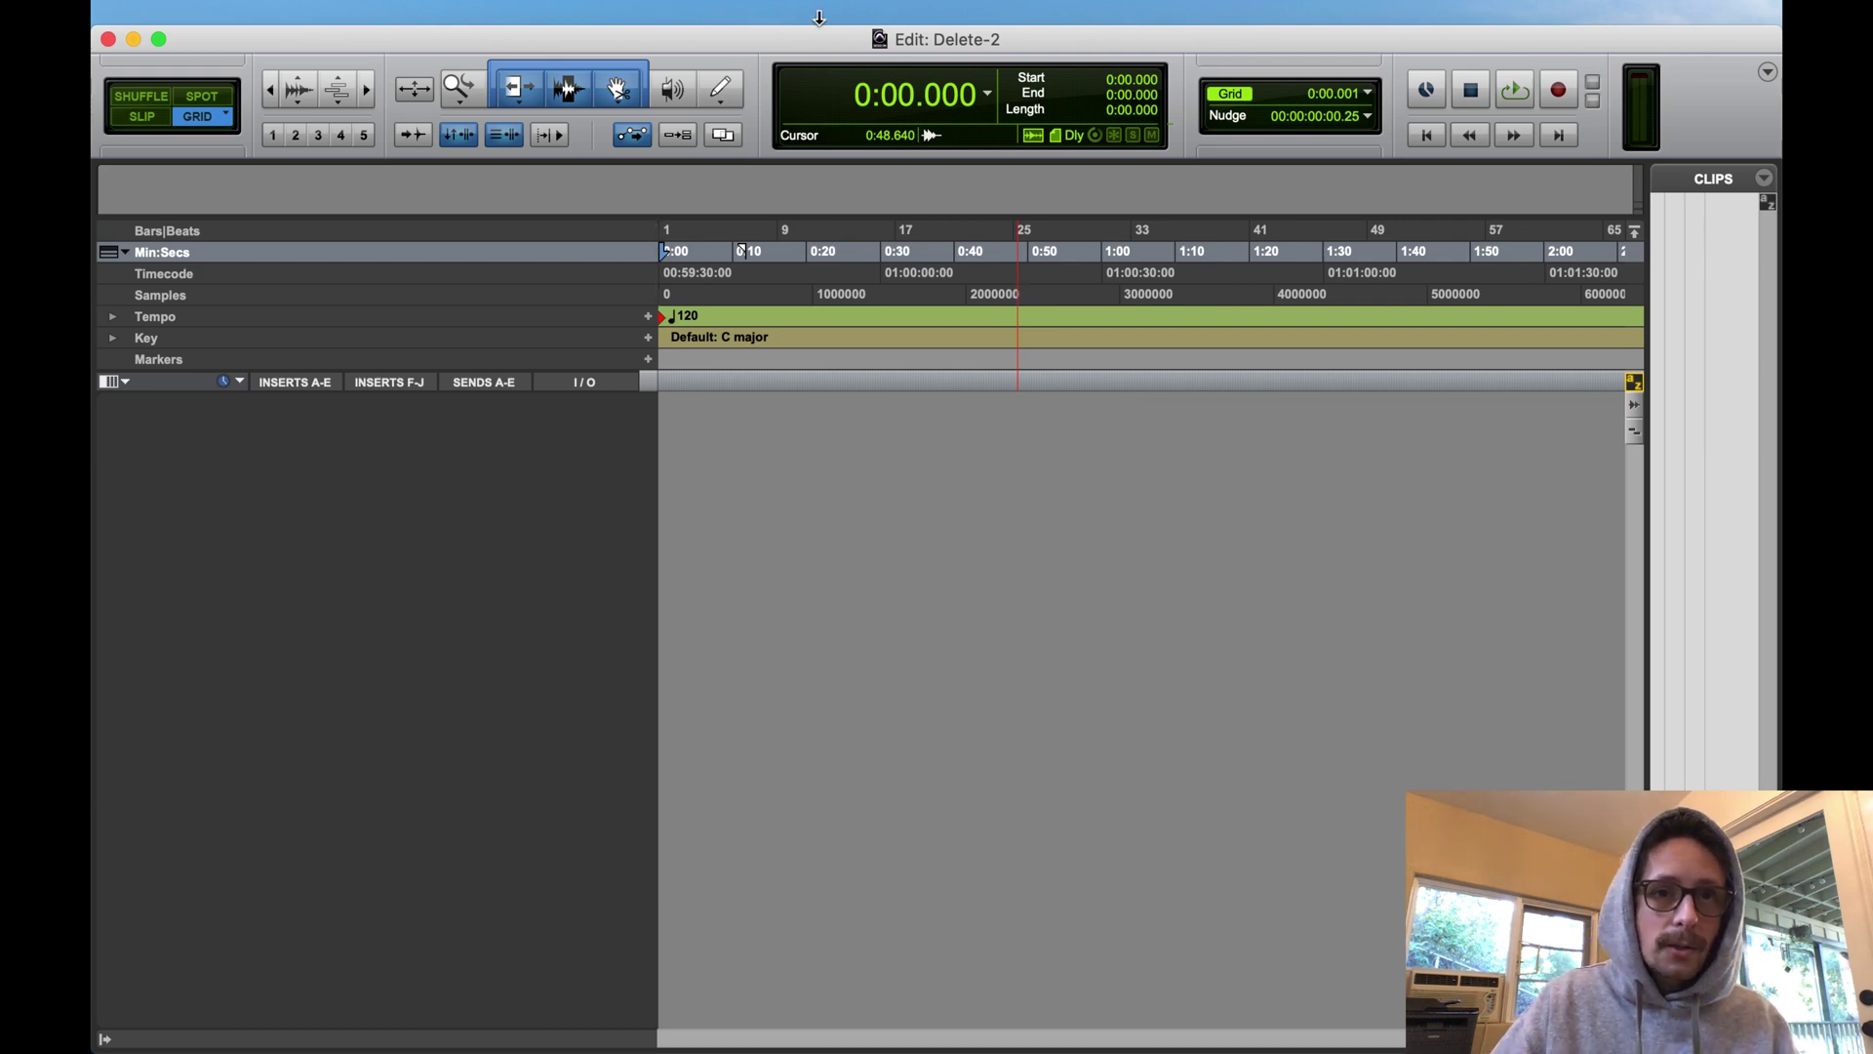
- Open a new Default workspace browser from the Window > New Workspace menu
{"action": "left_click", "coordinate": [897, 17]}
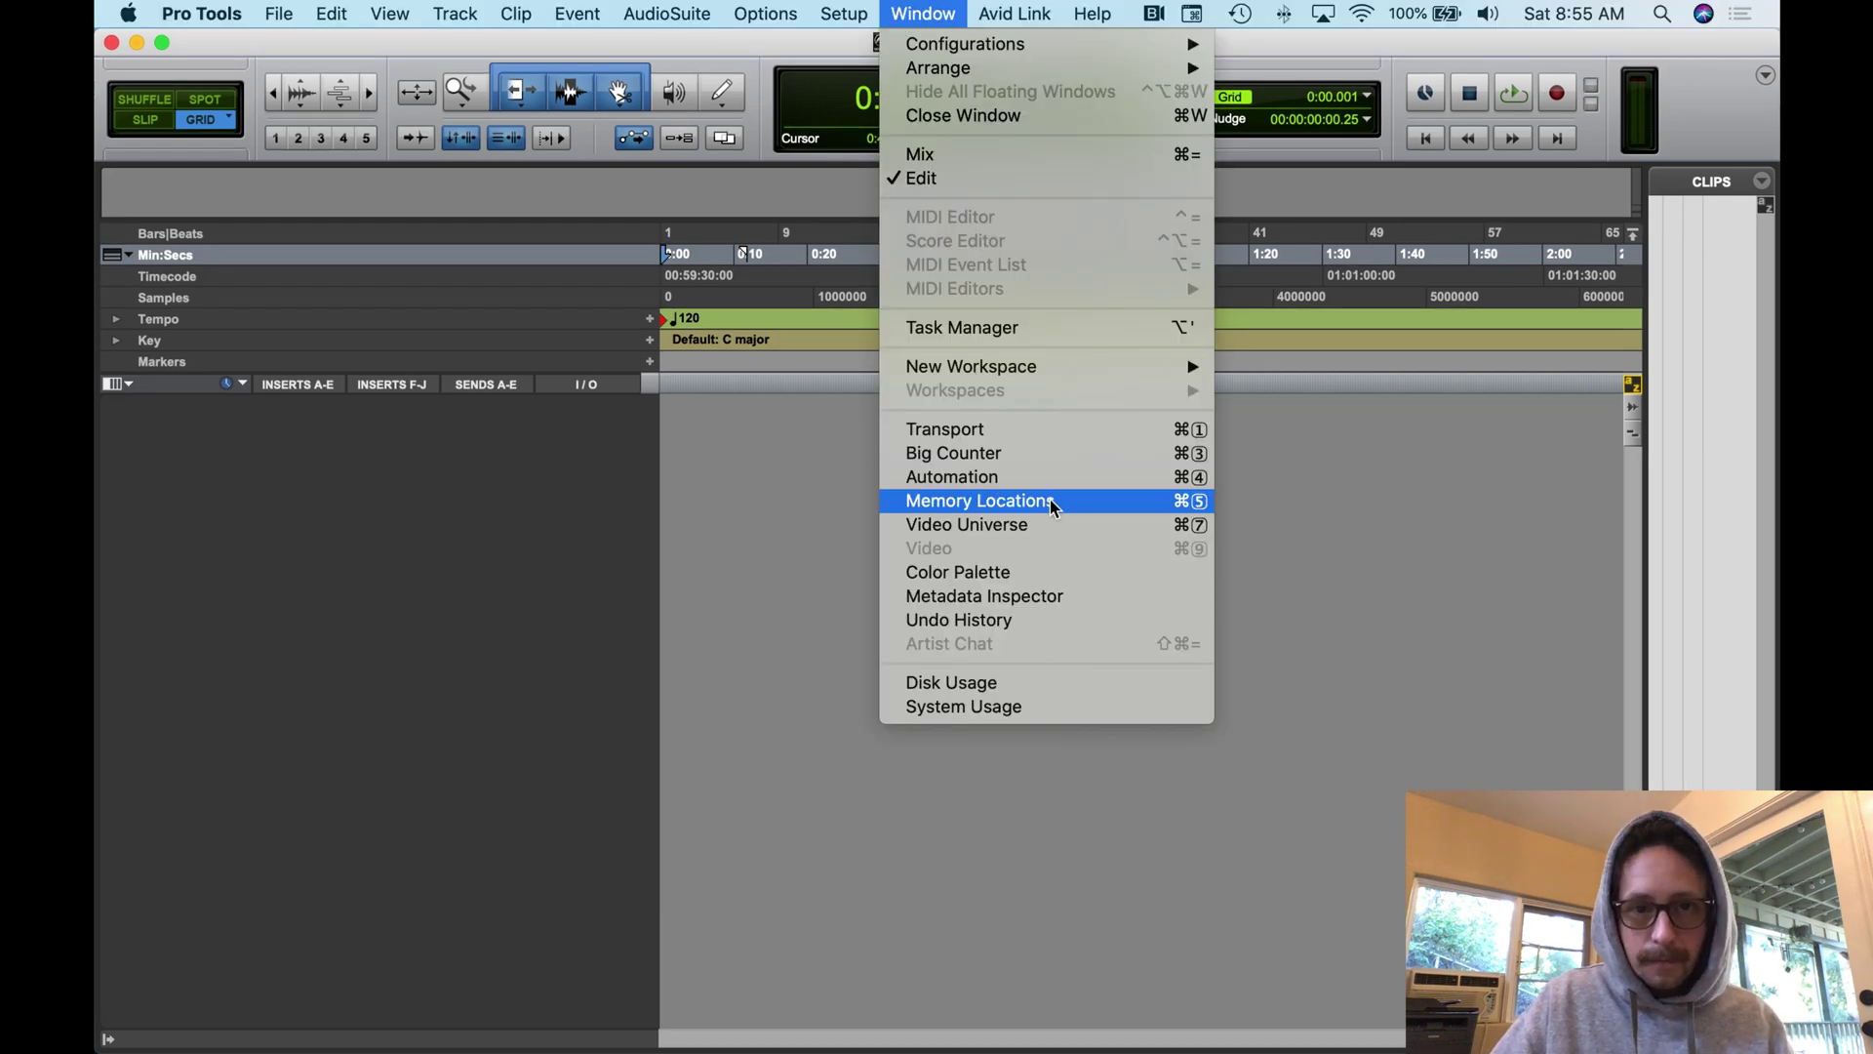
{"action": "mouse_move", "coordinate": [1080, 377]}
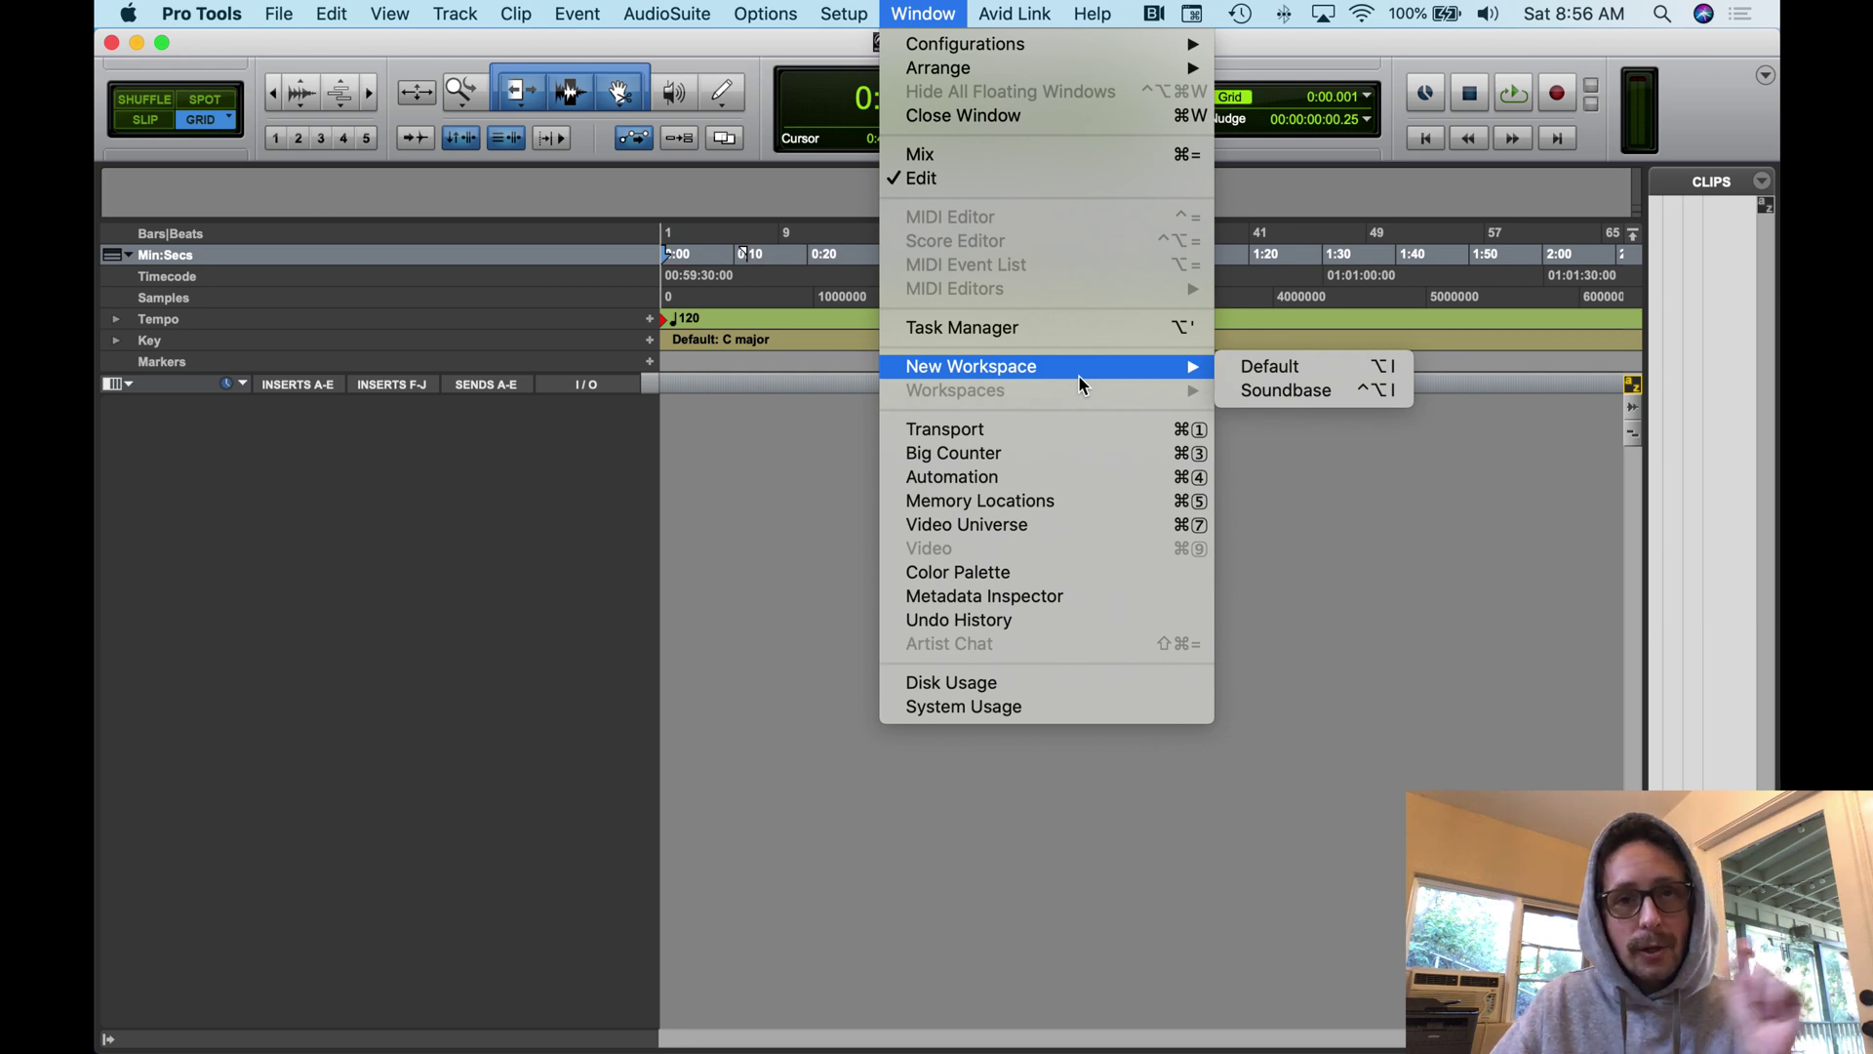
{"action": "left_click", "coordinate": [1313, 366]}
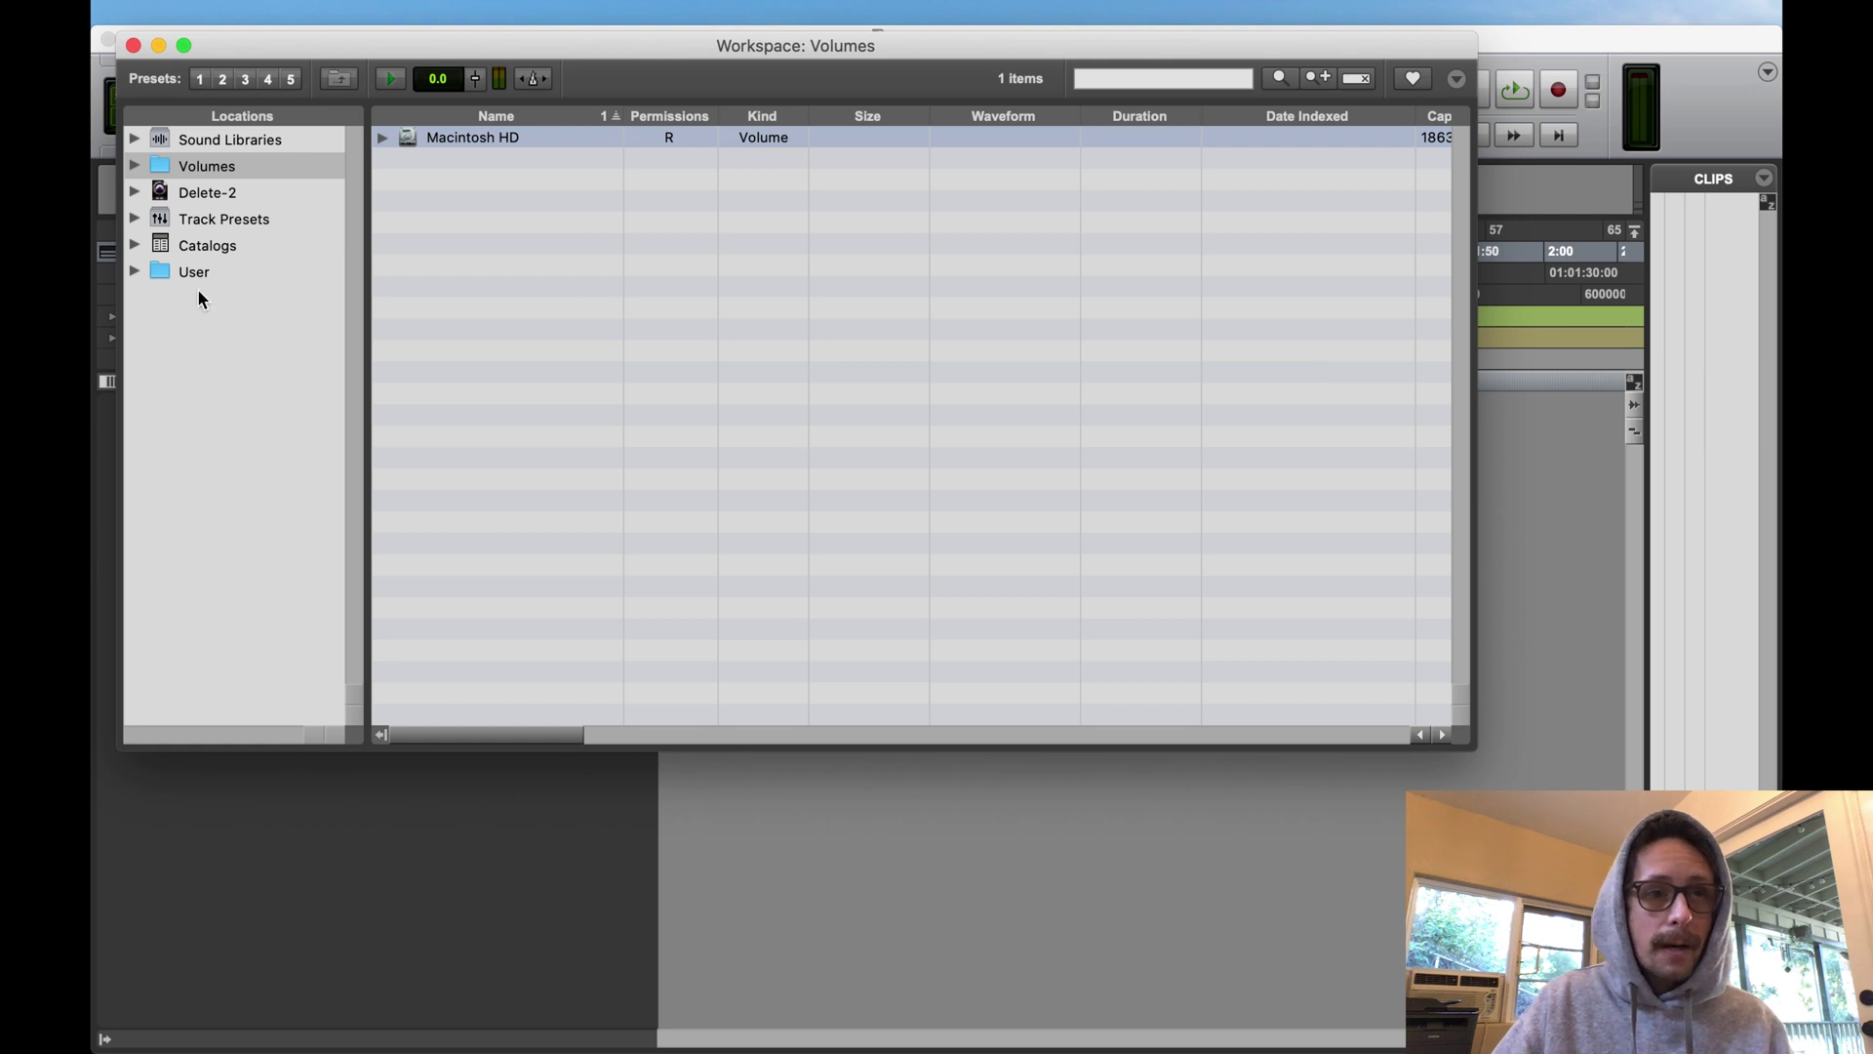
- Move the browser aside and step through Locations down to Track Presets
{"action": "left_click", "coordinate": [242, 142]}
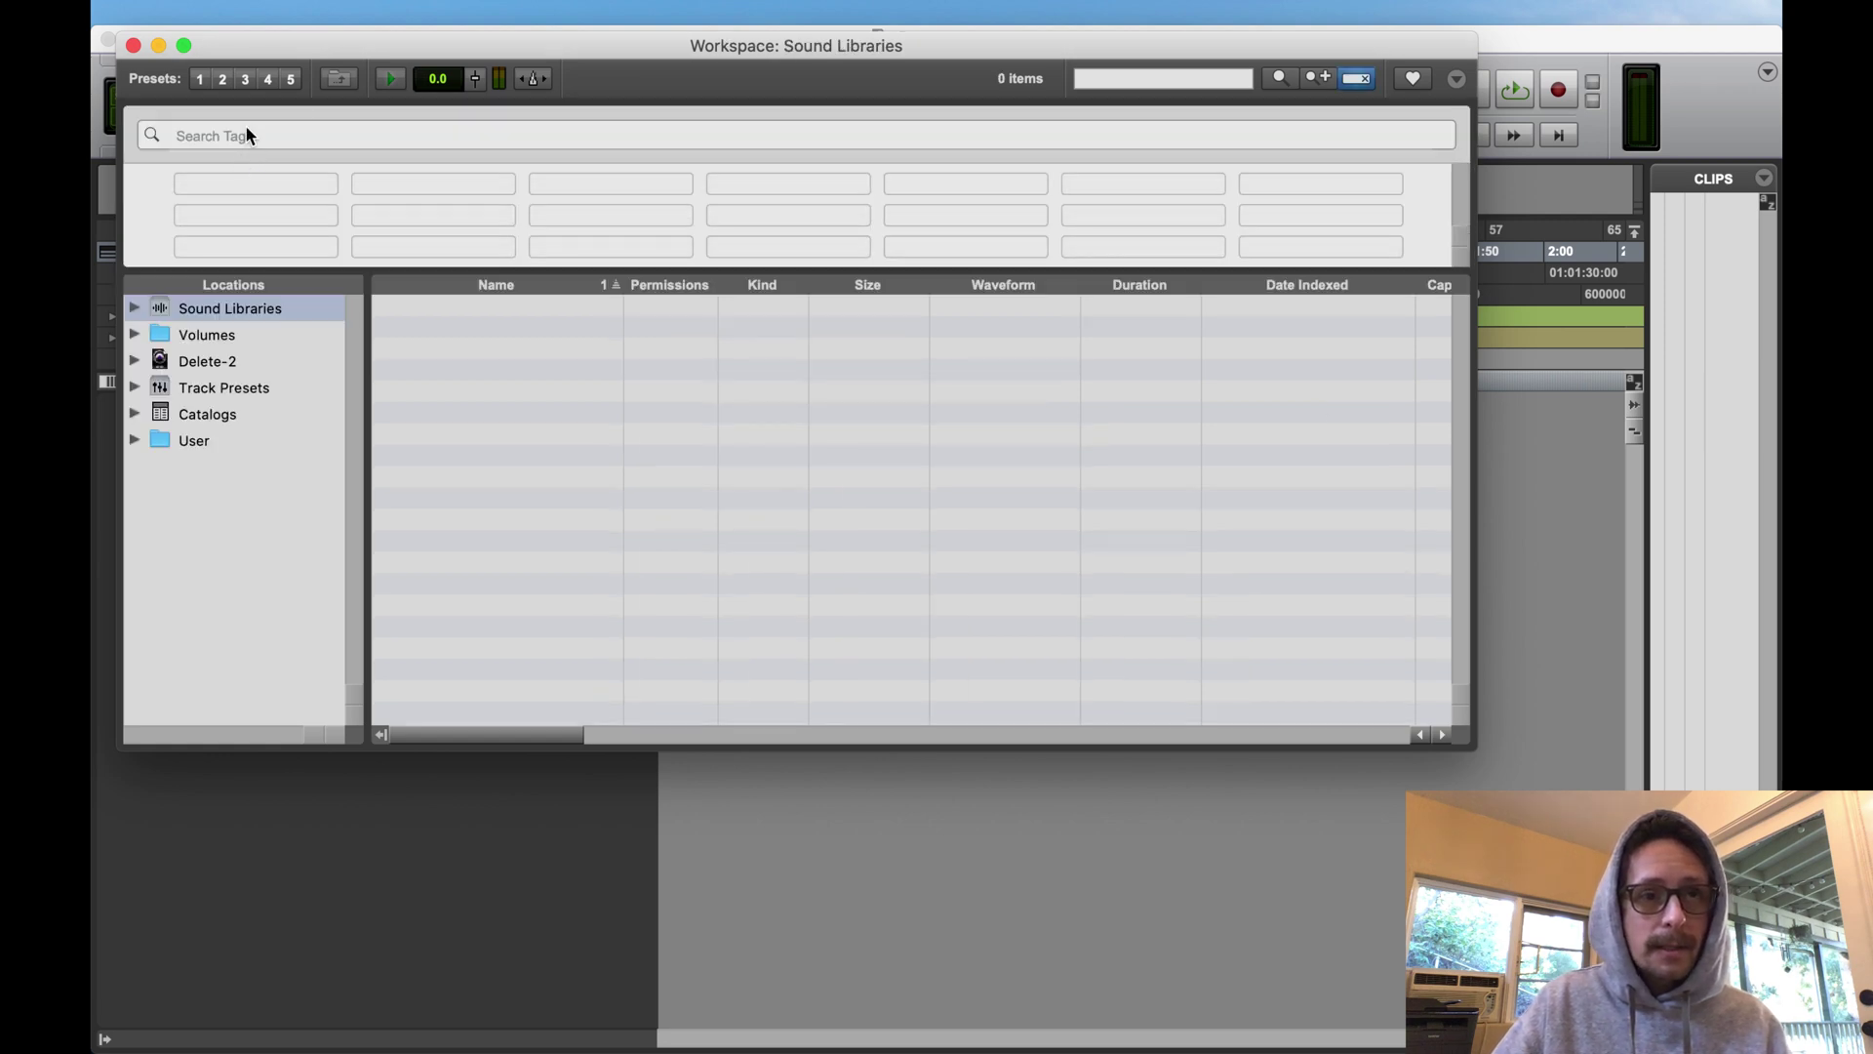
{"action": "left_click_drag", "start_coordinate": [500, 56], "coordinate": [553, 65]}
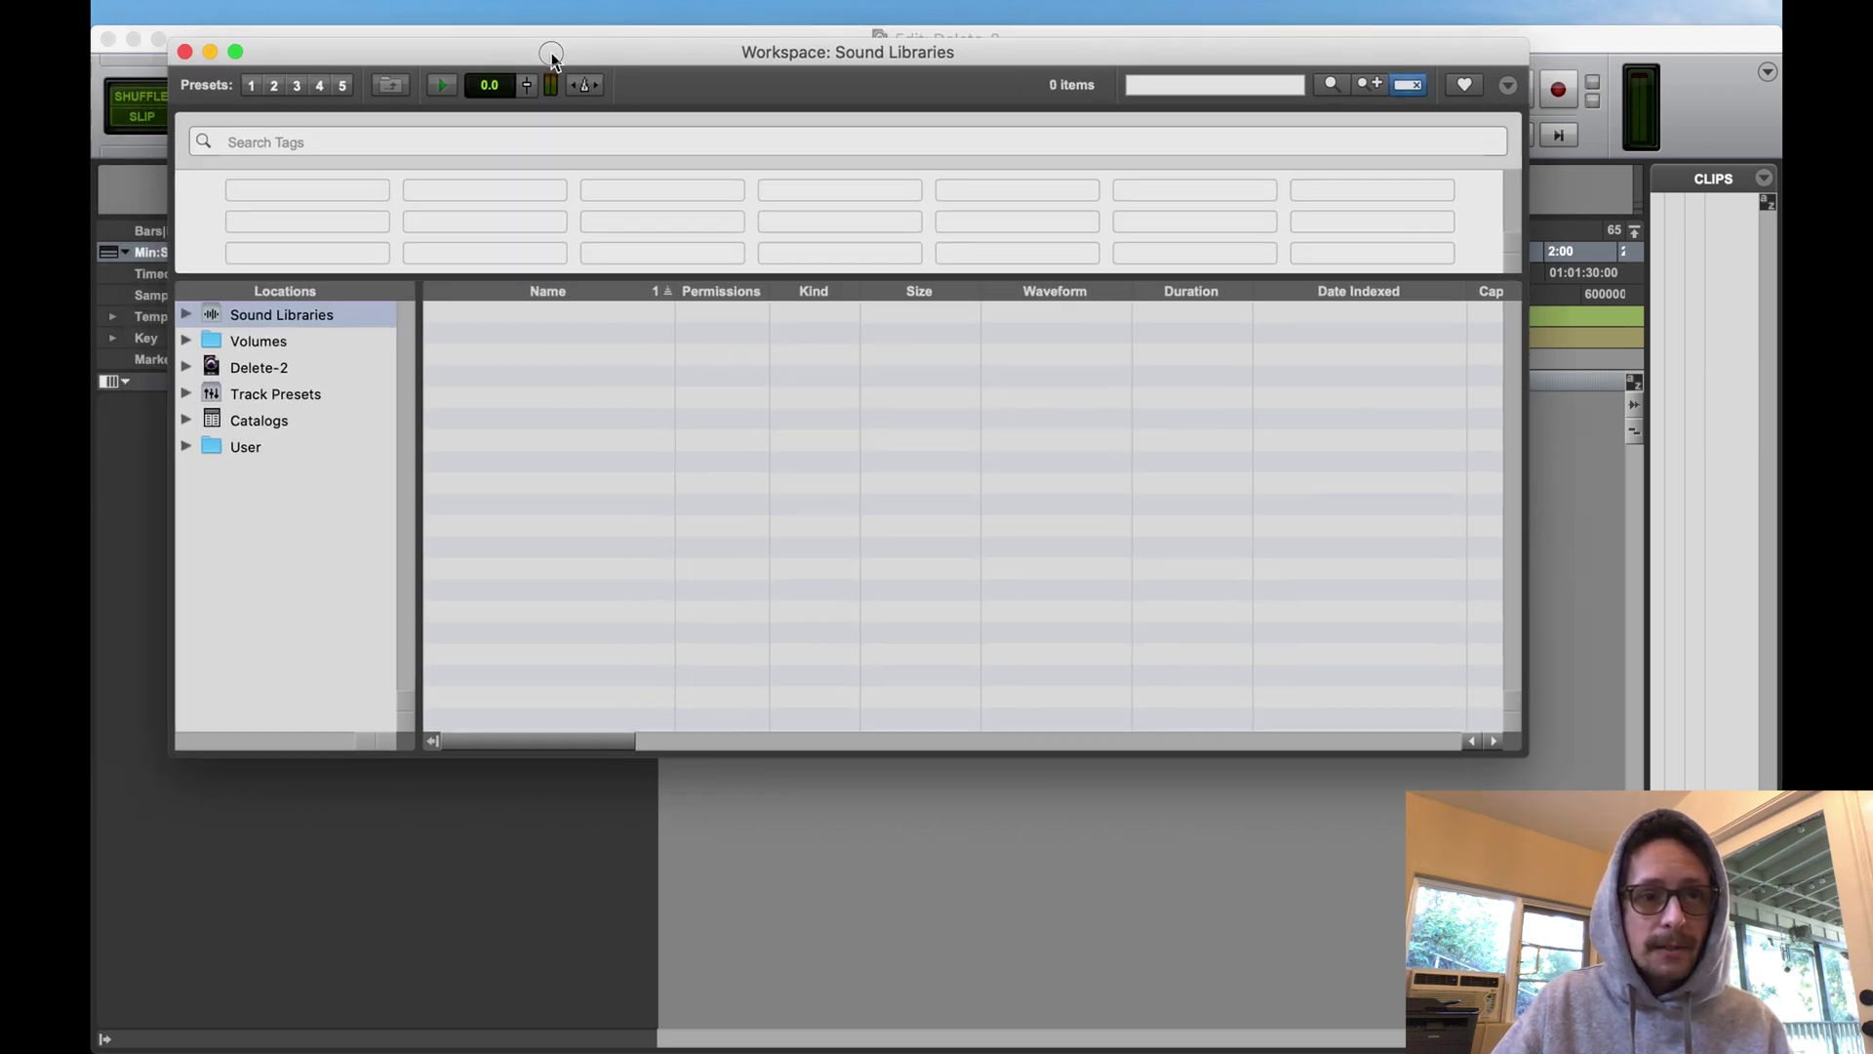
{"action": "left_click", "coordinate": [289, 346]}
{"action": "left_click", "coordinate": [289, 375]}
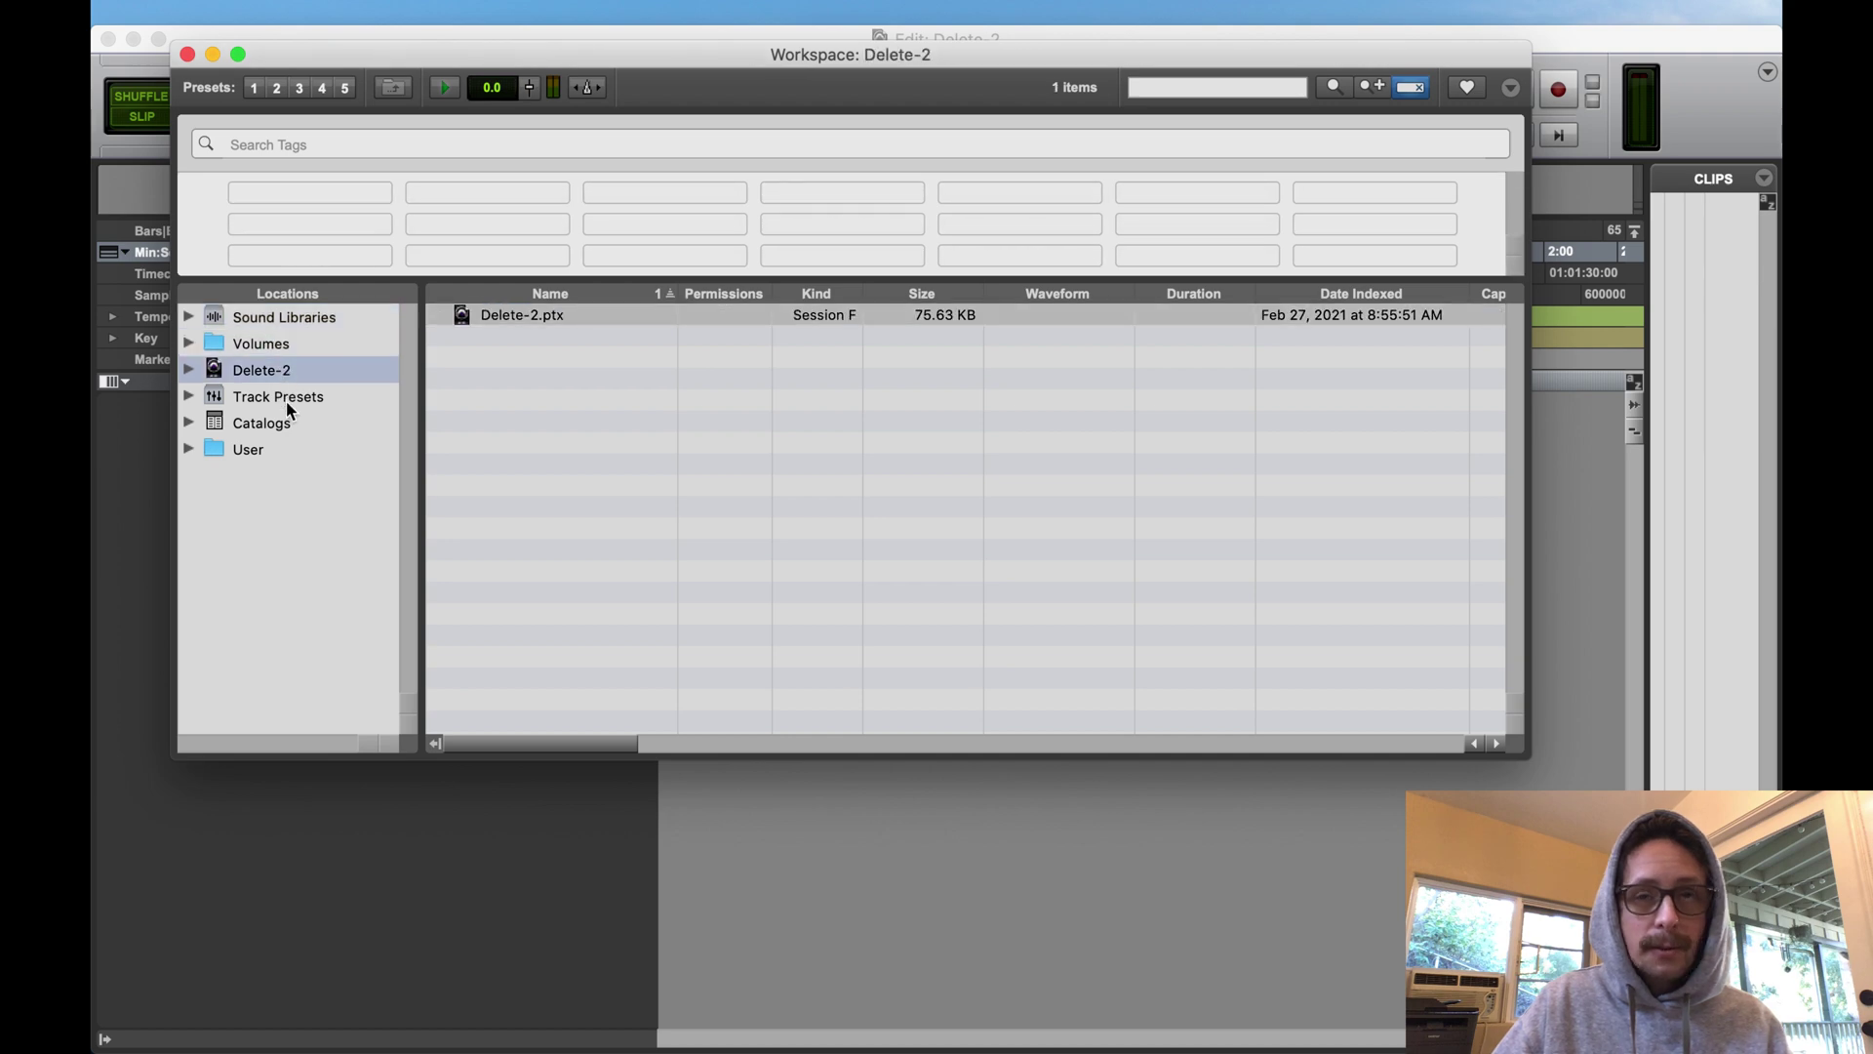
{"action": "left_click", "coordinate": [286, 396]}
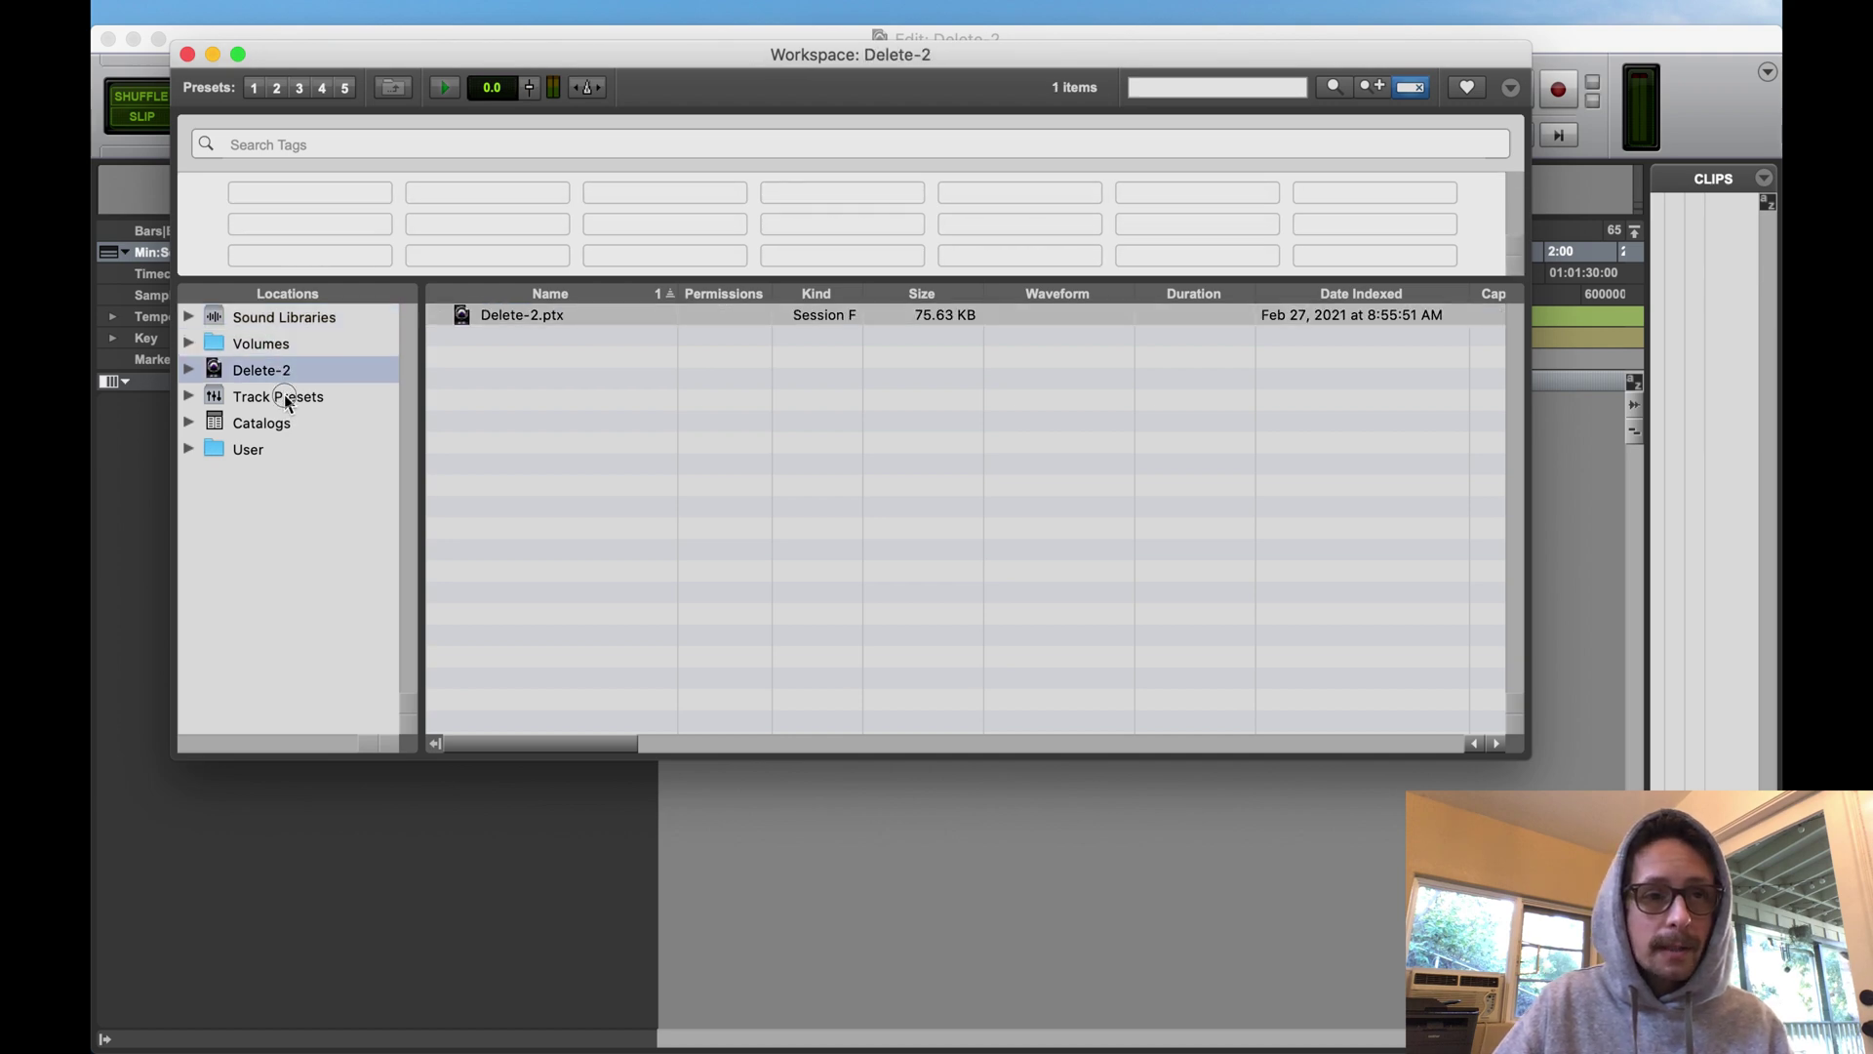
- Expand Track Presets and list the contents of its Avid folder
{"action": "left_click", "coordinate": [188, 396]}
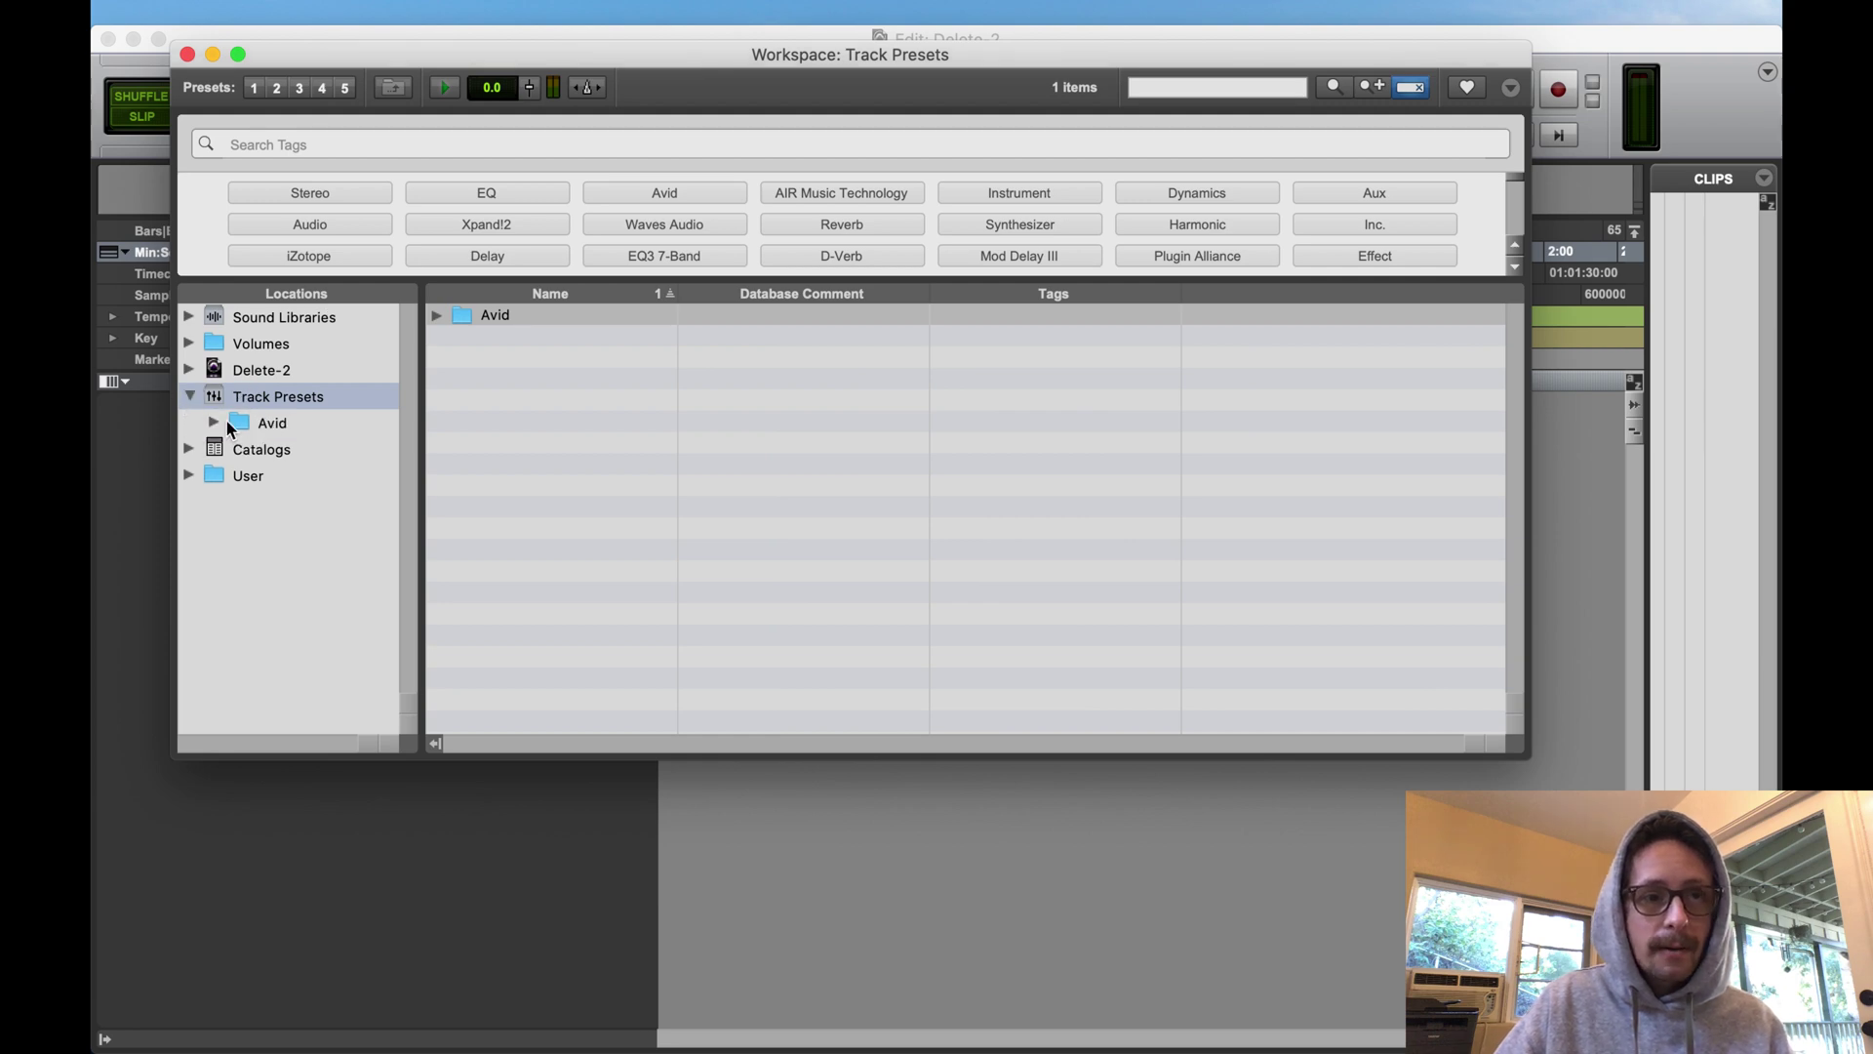
{"action": "left_click", "coordinate": [192, 393]}
{"action": "left_click", "coordinate": [191, 395]}
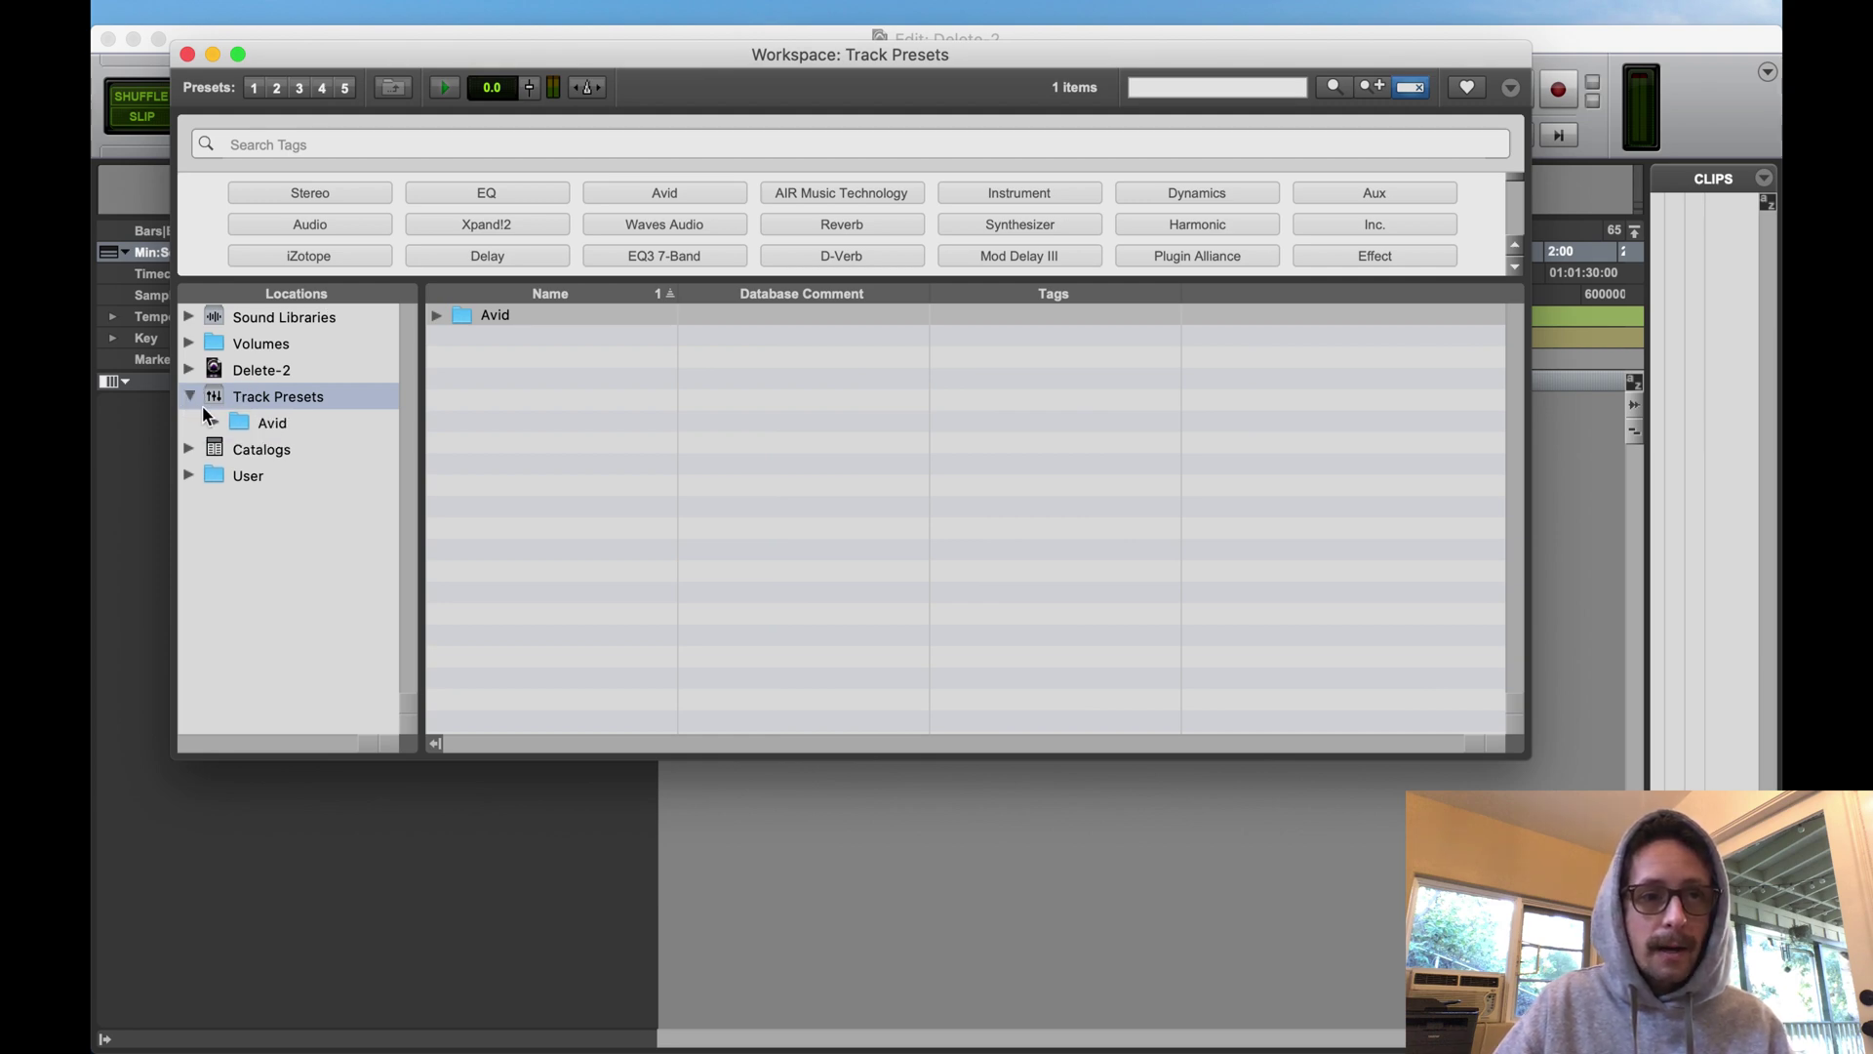
{"action": "left_click", "coordinate": [216, 421]}
{"action": "left_click", "coordinate": [252, 426]}
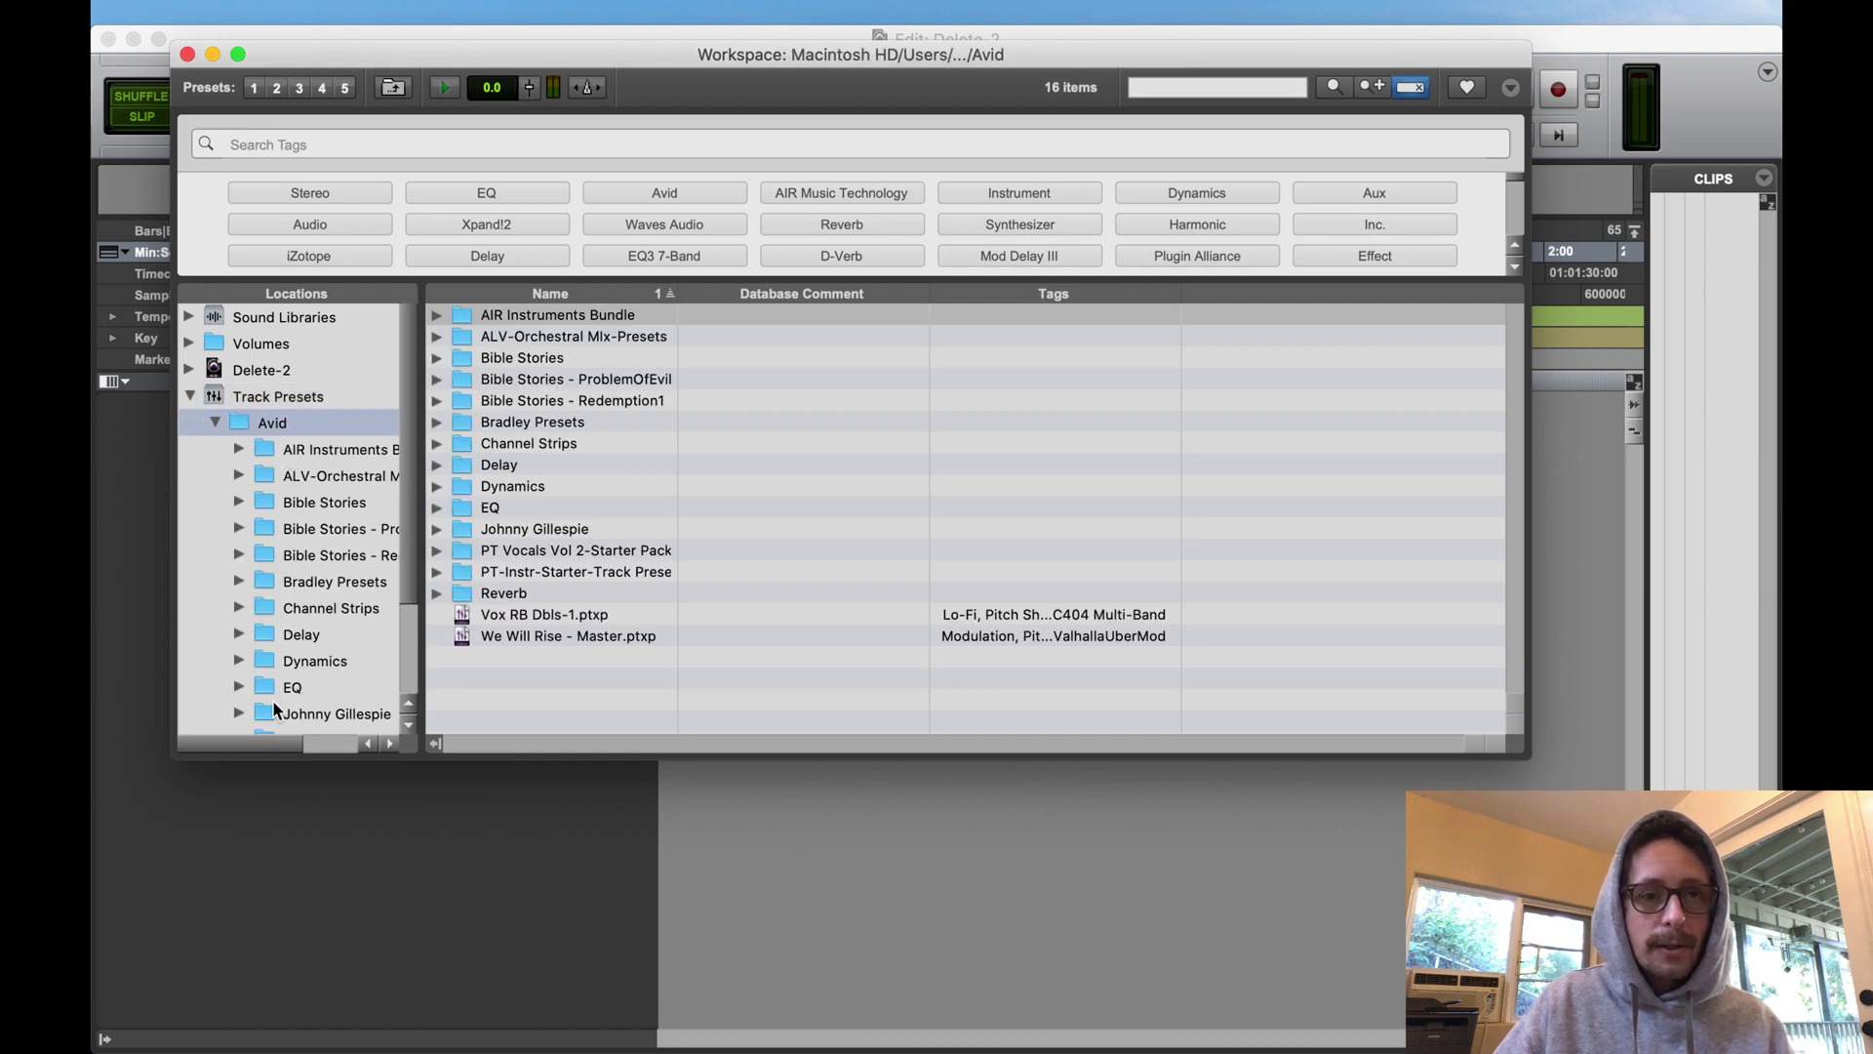
{"action": "scroll", "coordinate": [301, 580], "scroll_direction": "down", "scroll_amount": 3}
{"action": "scroll", "coordinate": [300, 579], "scroll_direction": "up", "scroll_amount": 2}
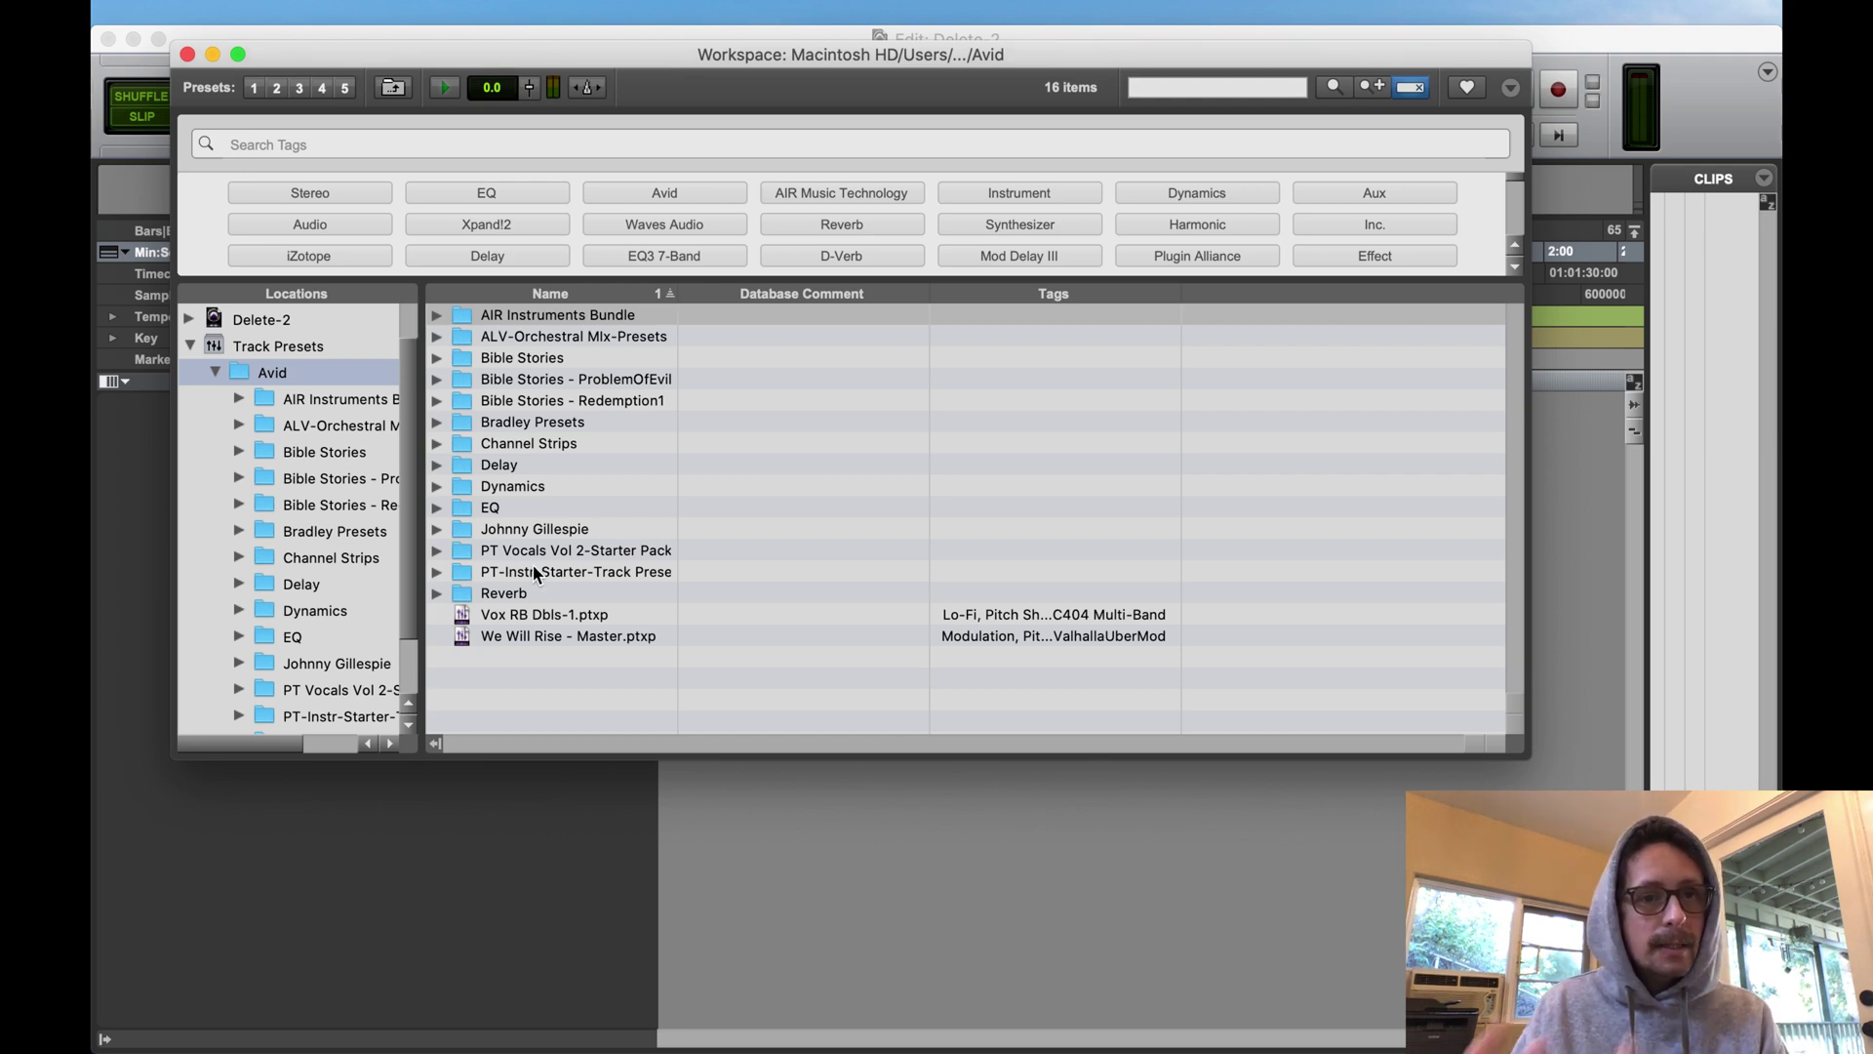
- Inspect the PT Vocals Vol 2-Starter Pack and instrument starter pack folders, then collapse them
{"action": "left_click", "coordinate": [581, 552]}
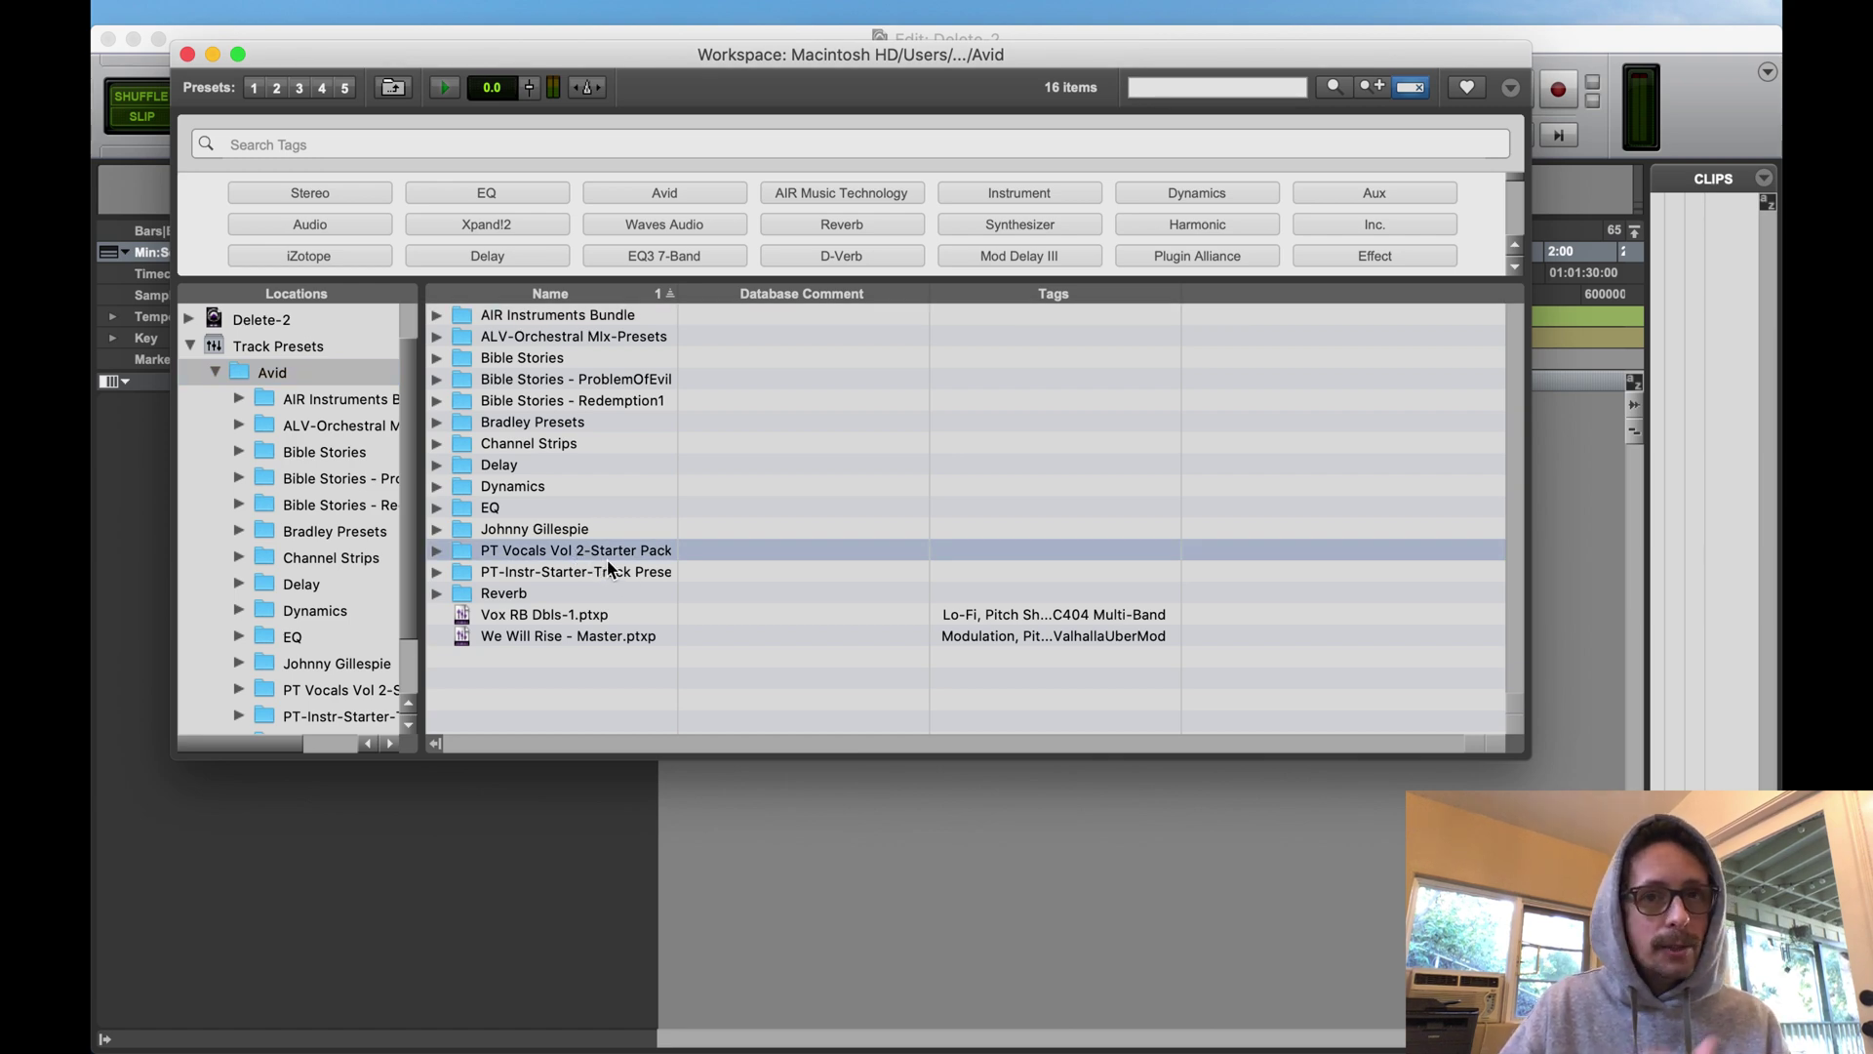
{"action": "left_click", "coordinate": [608, 563]}
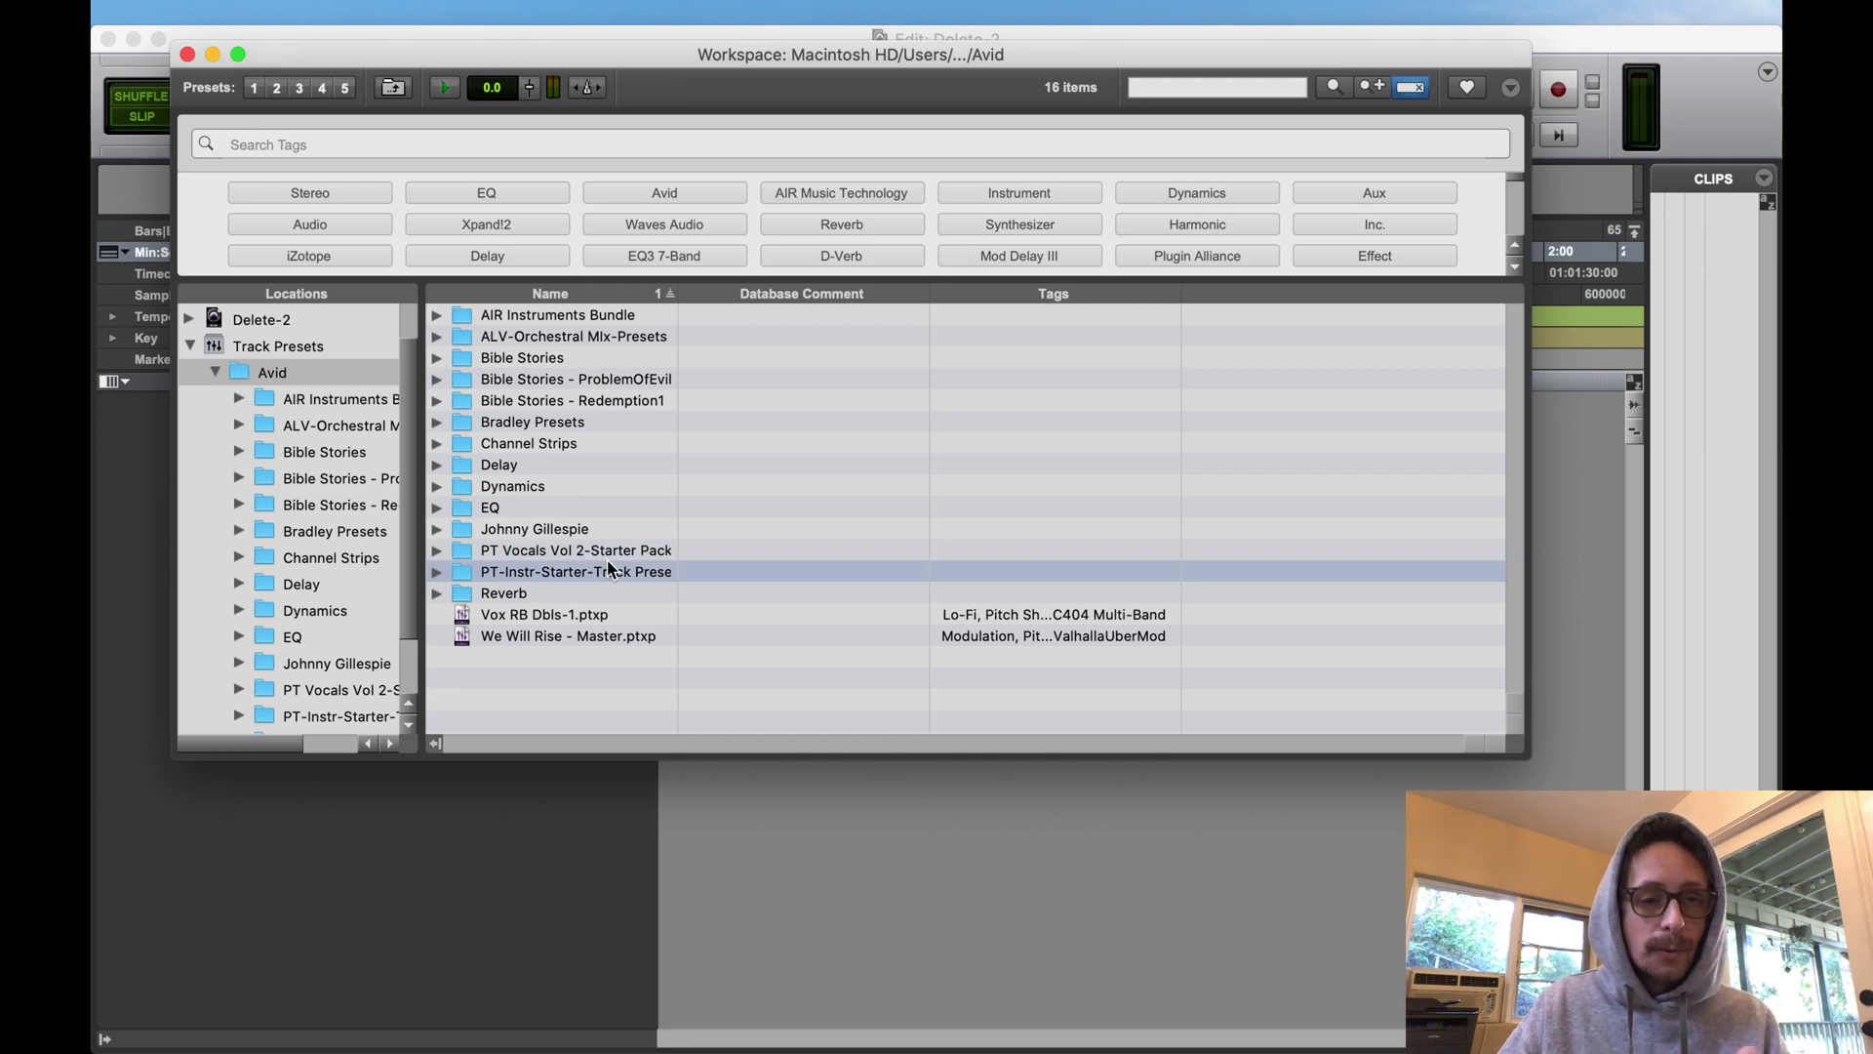
{"action": "double_click", "coordinate": [608, 569]}
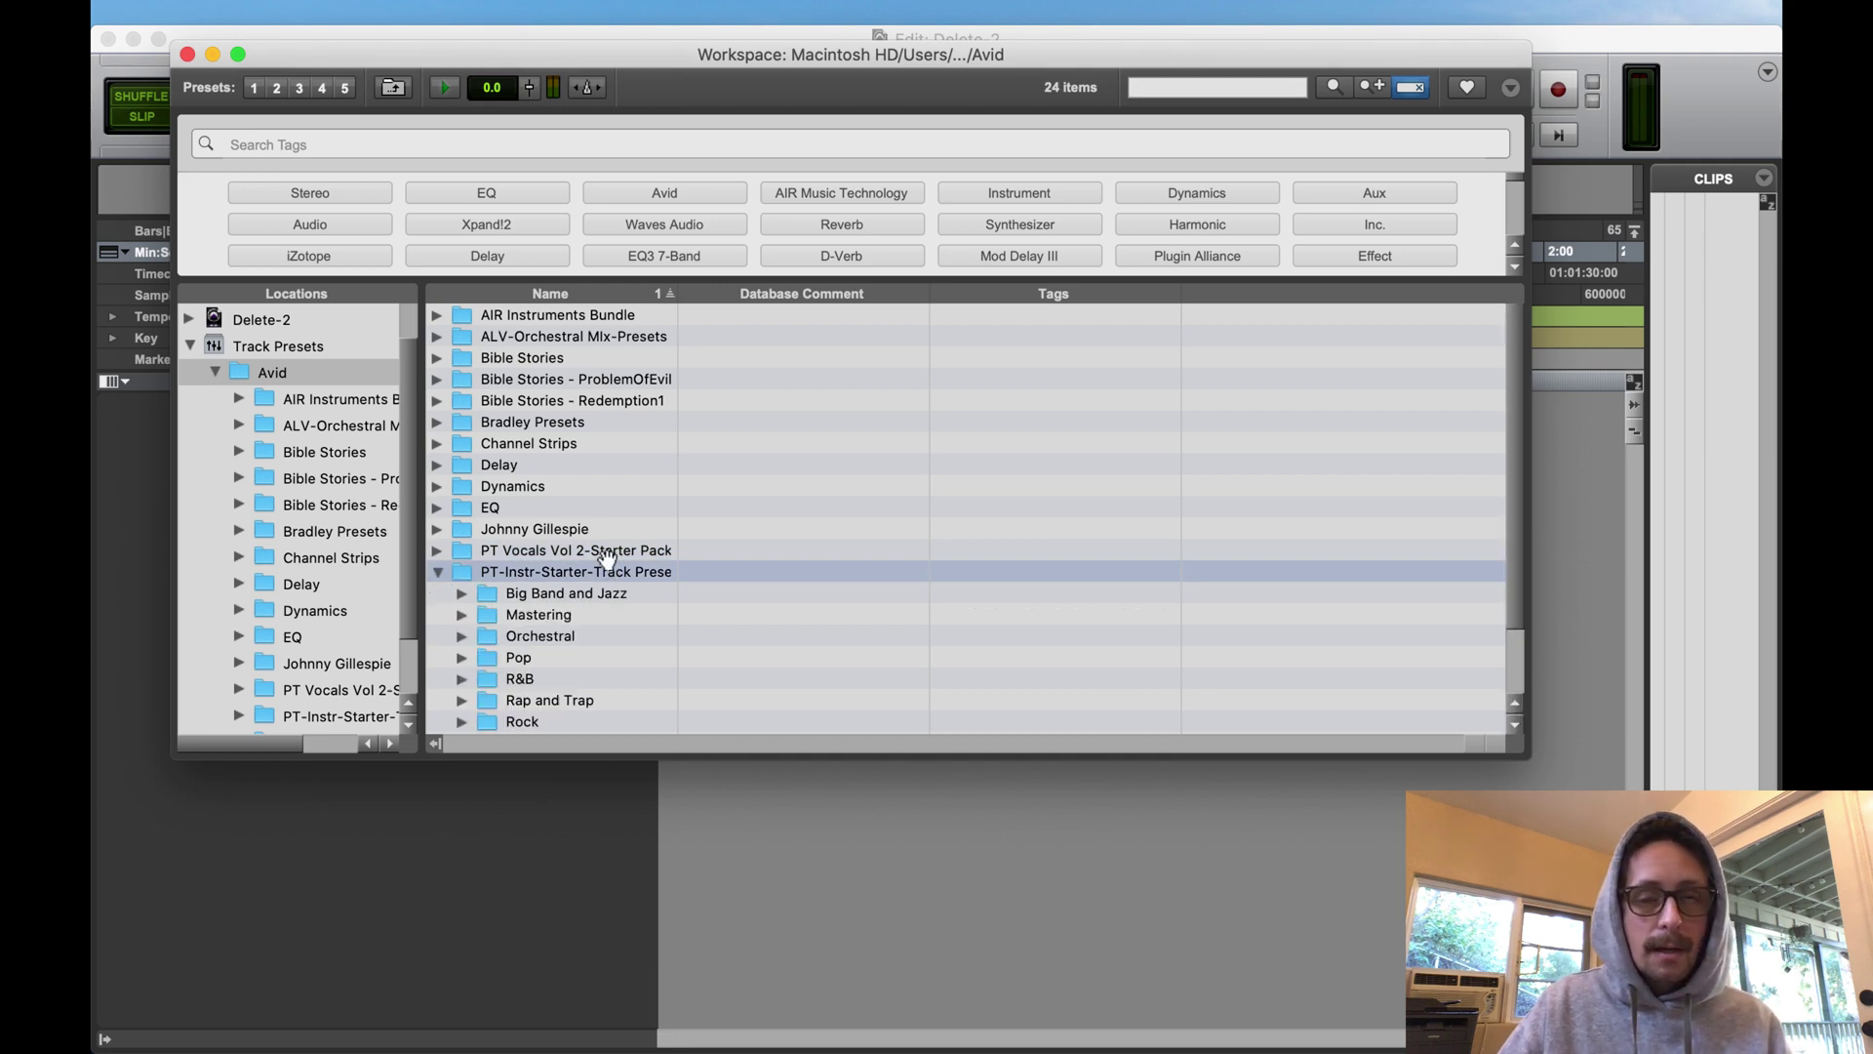
{"action": "double_click", "coordinate": [607, 552]}
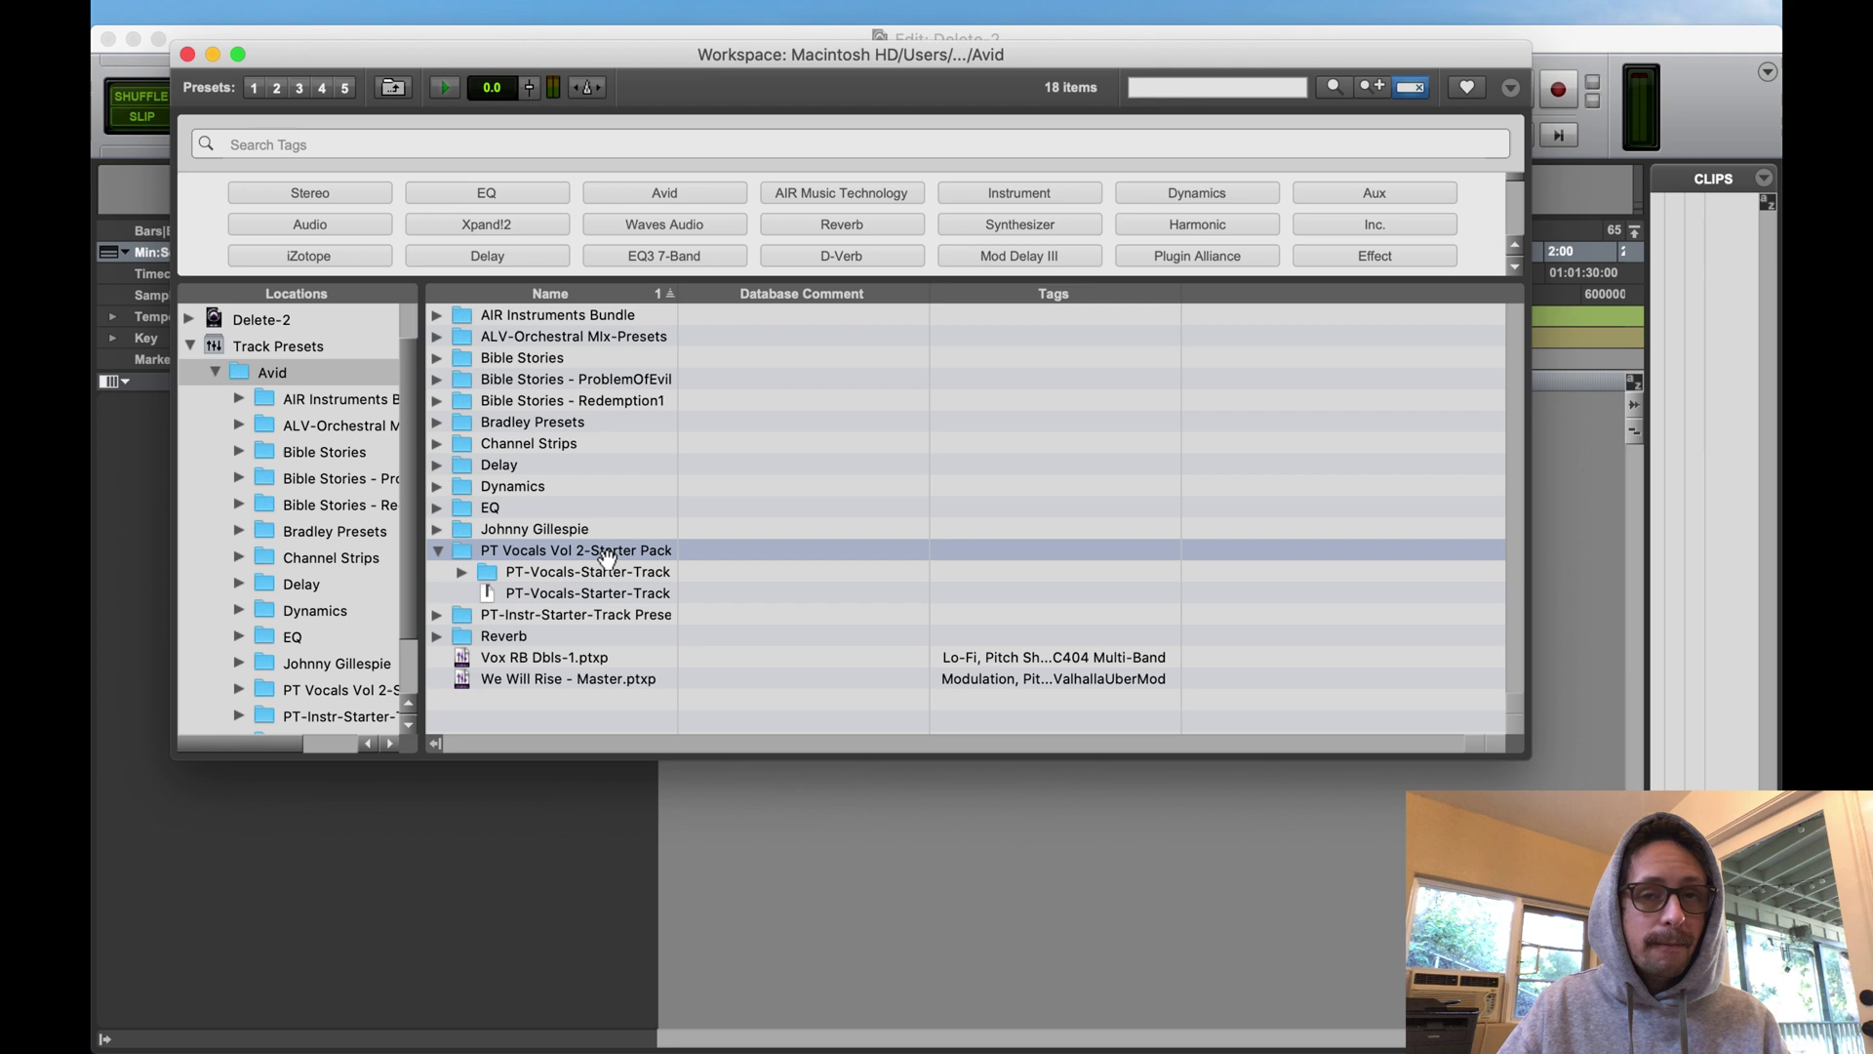
{"action": "double_click", "coordinate": [607, 552]}
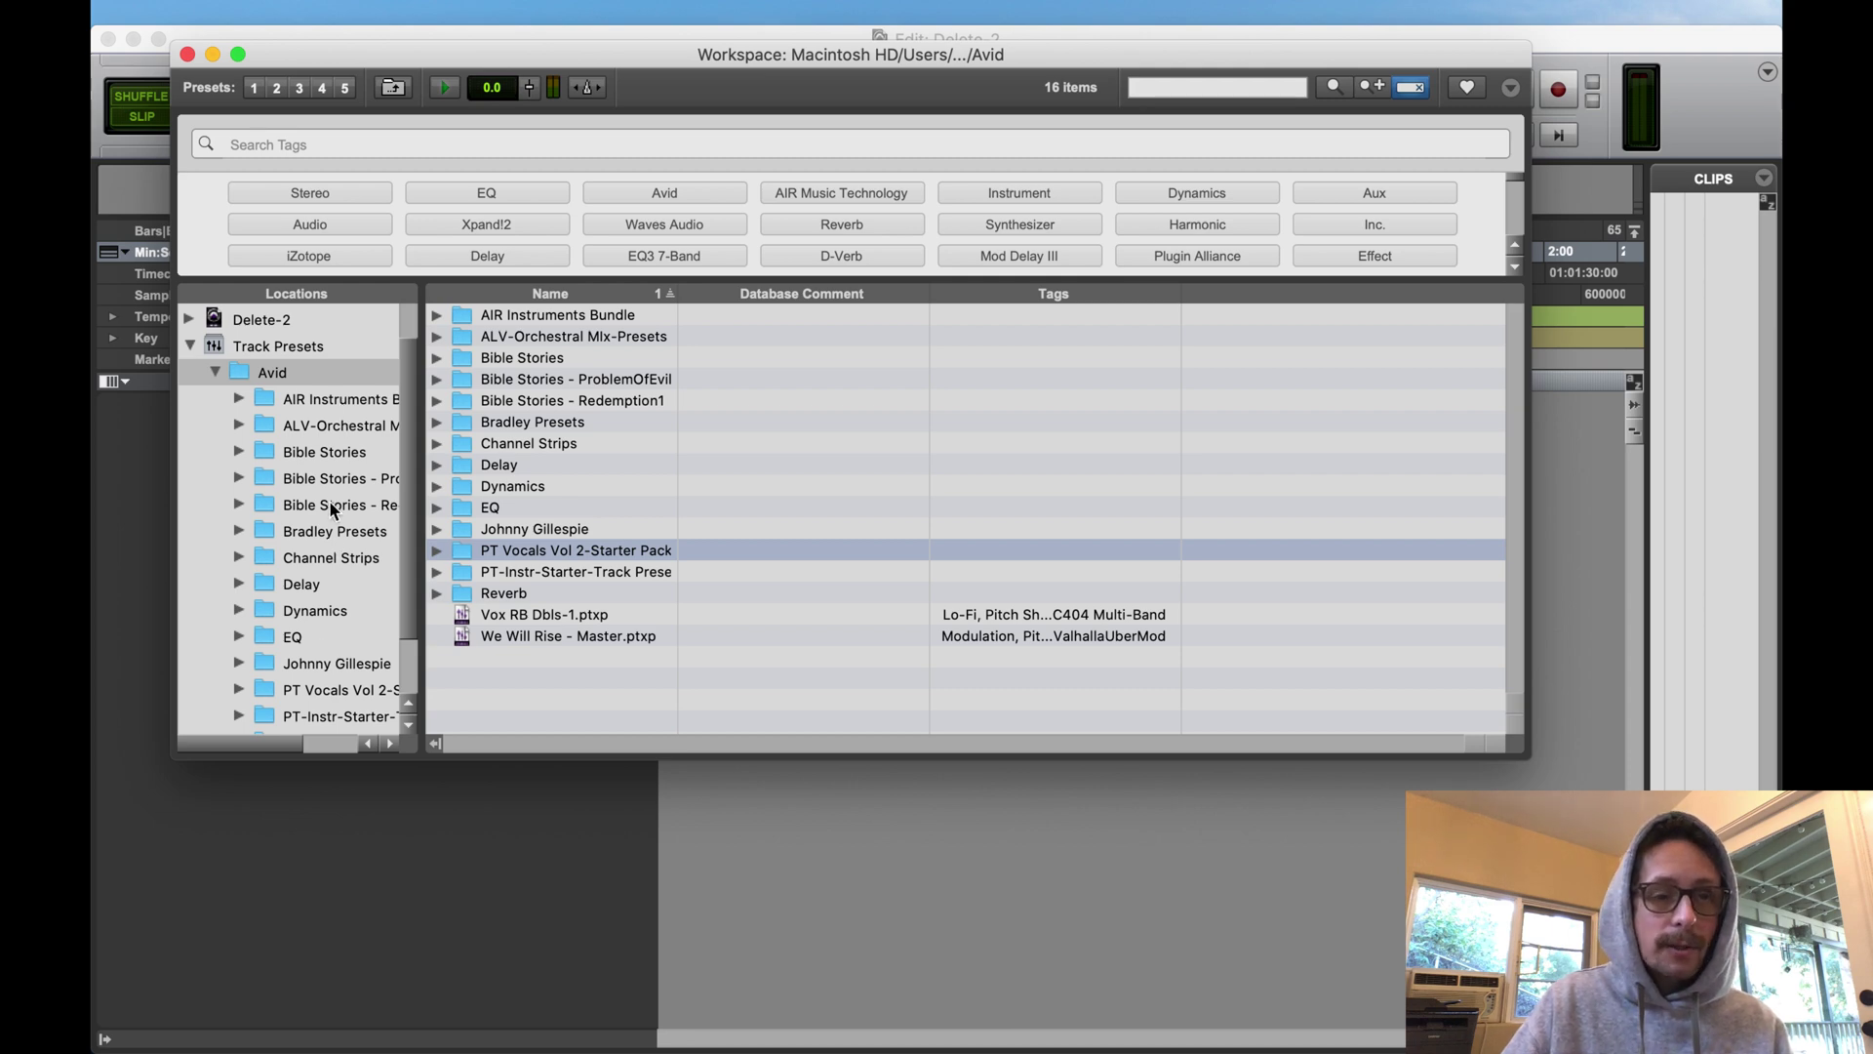
{"action": "scroll", "coordinate": [297, 532], "scroll_direction": "down", "scroll_amount": 2}
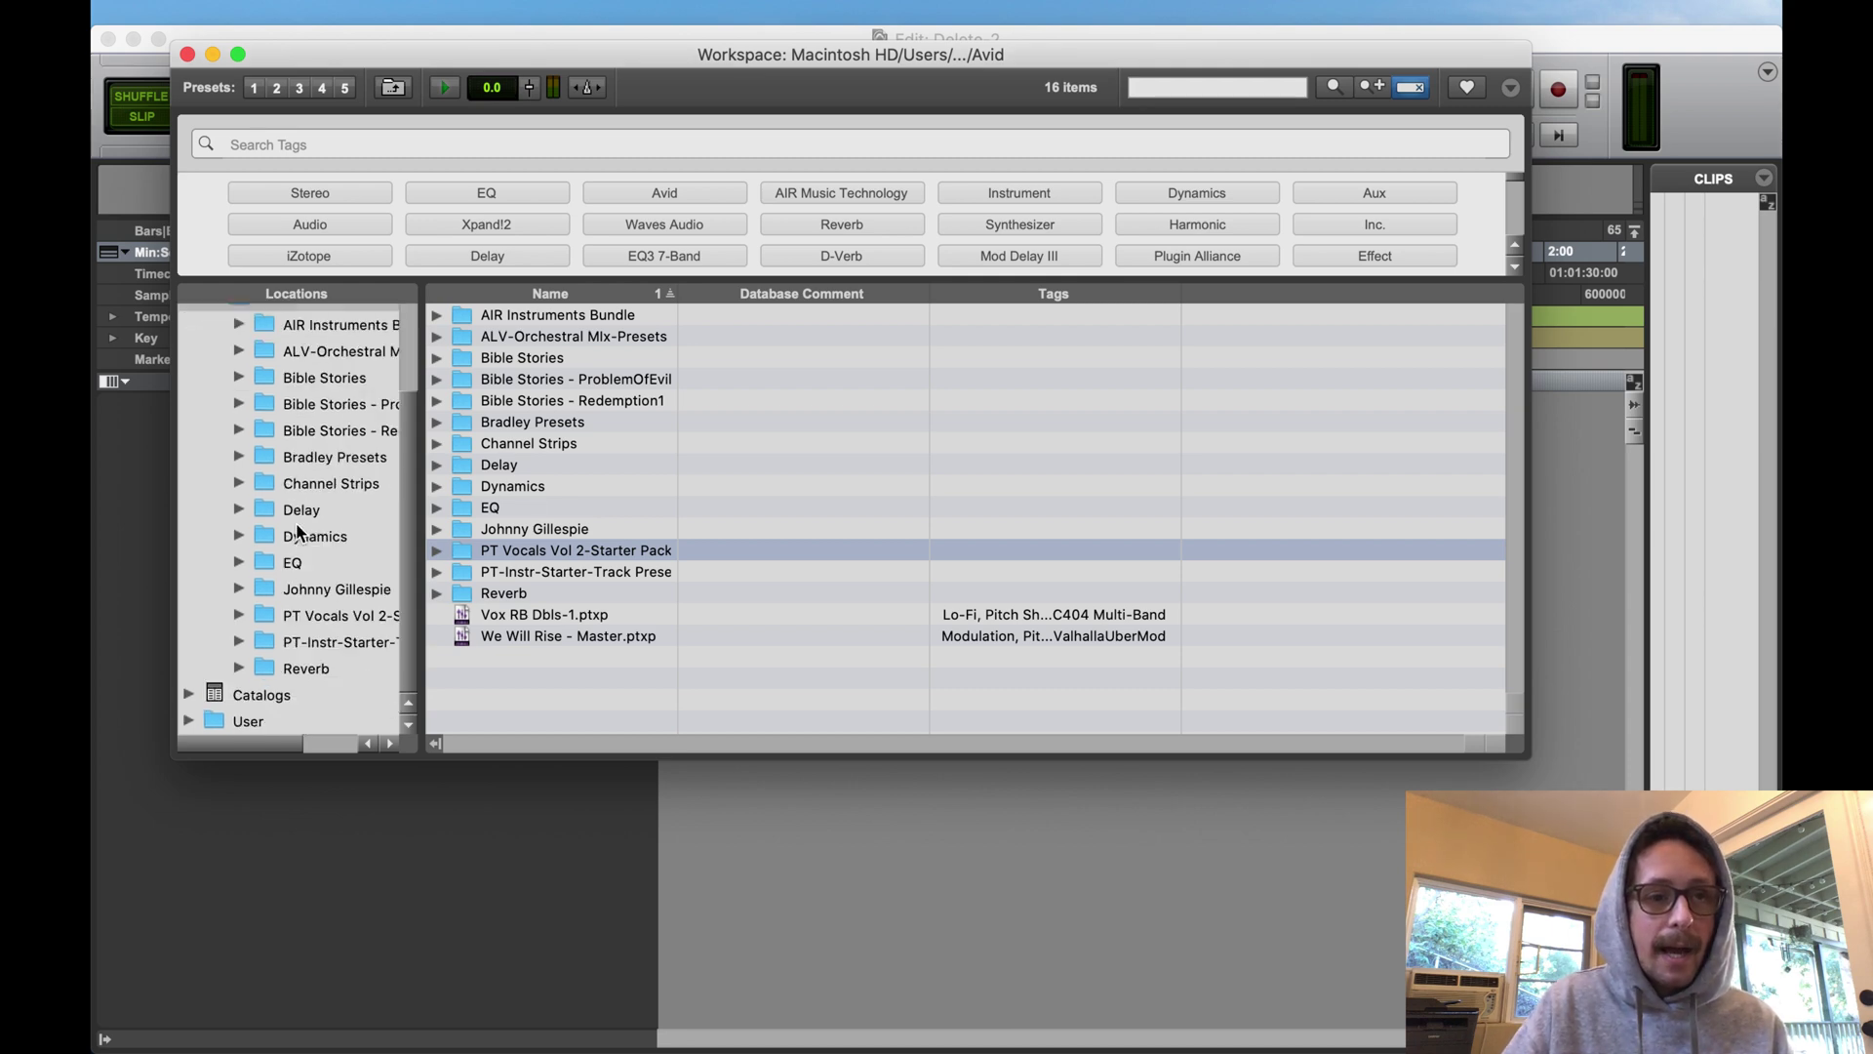
{"action": "scroll", "coordinate": [298, 532], "scroll_direction": "up", "scroll_amount": 3}
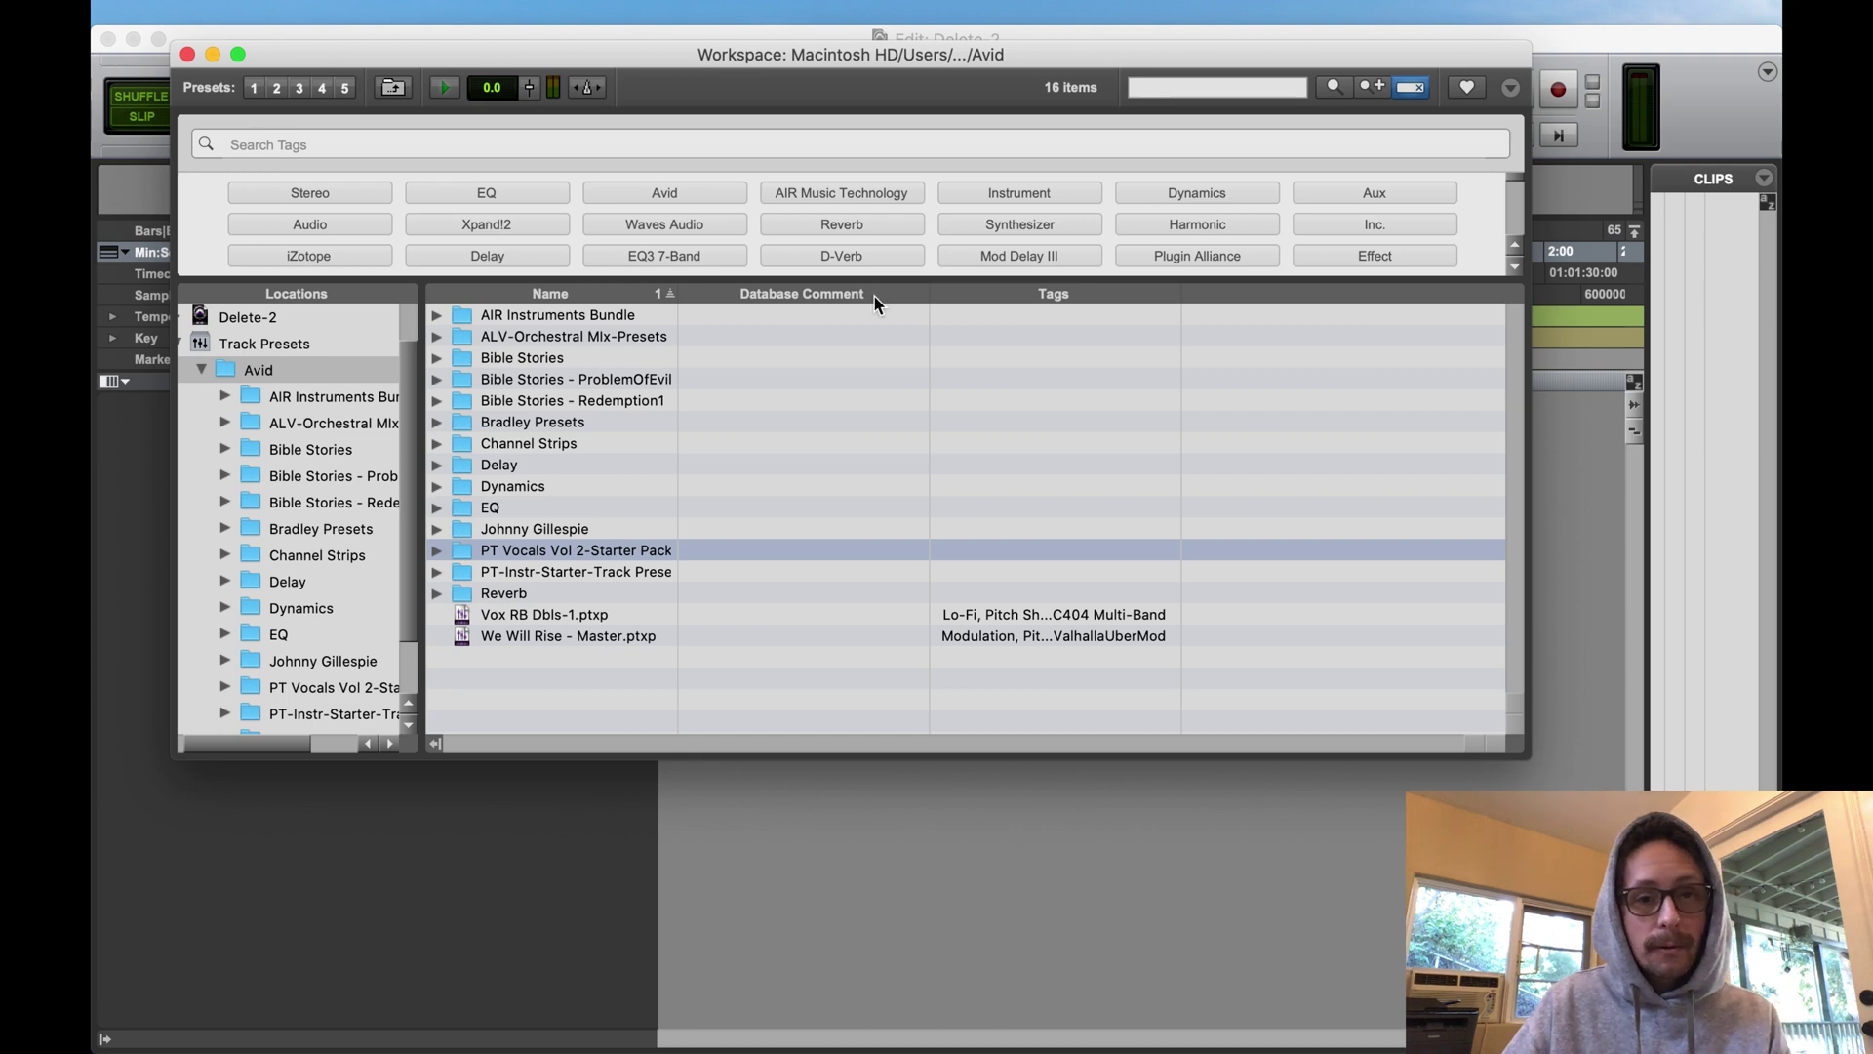
- Hide Pro Tools and search for 'AVID' in a new Finder window
{"action": "key", "text": "super+h"}
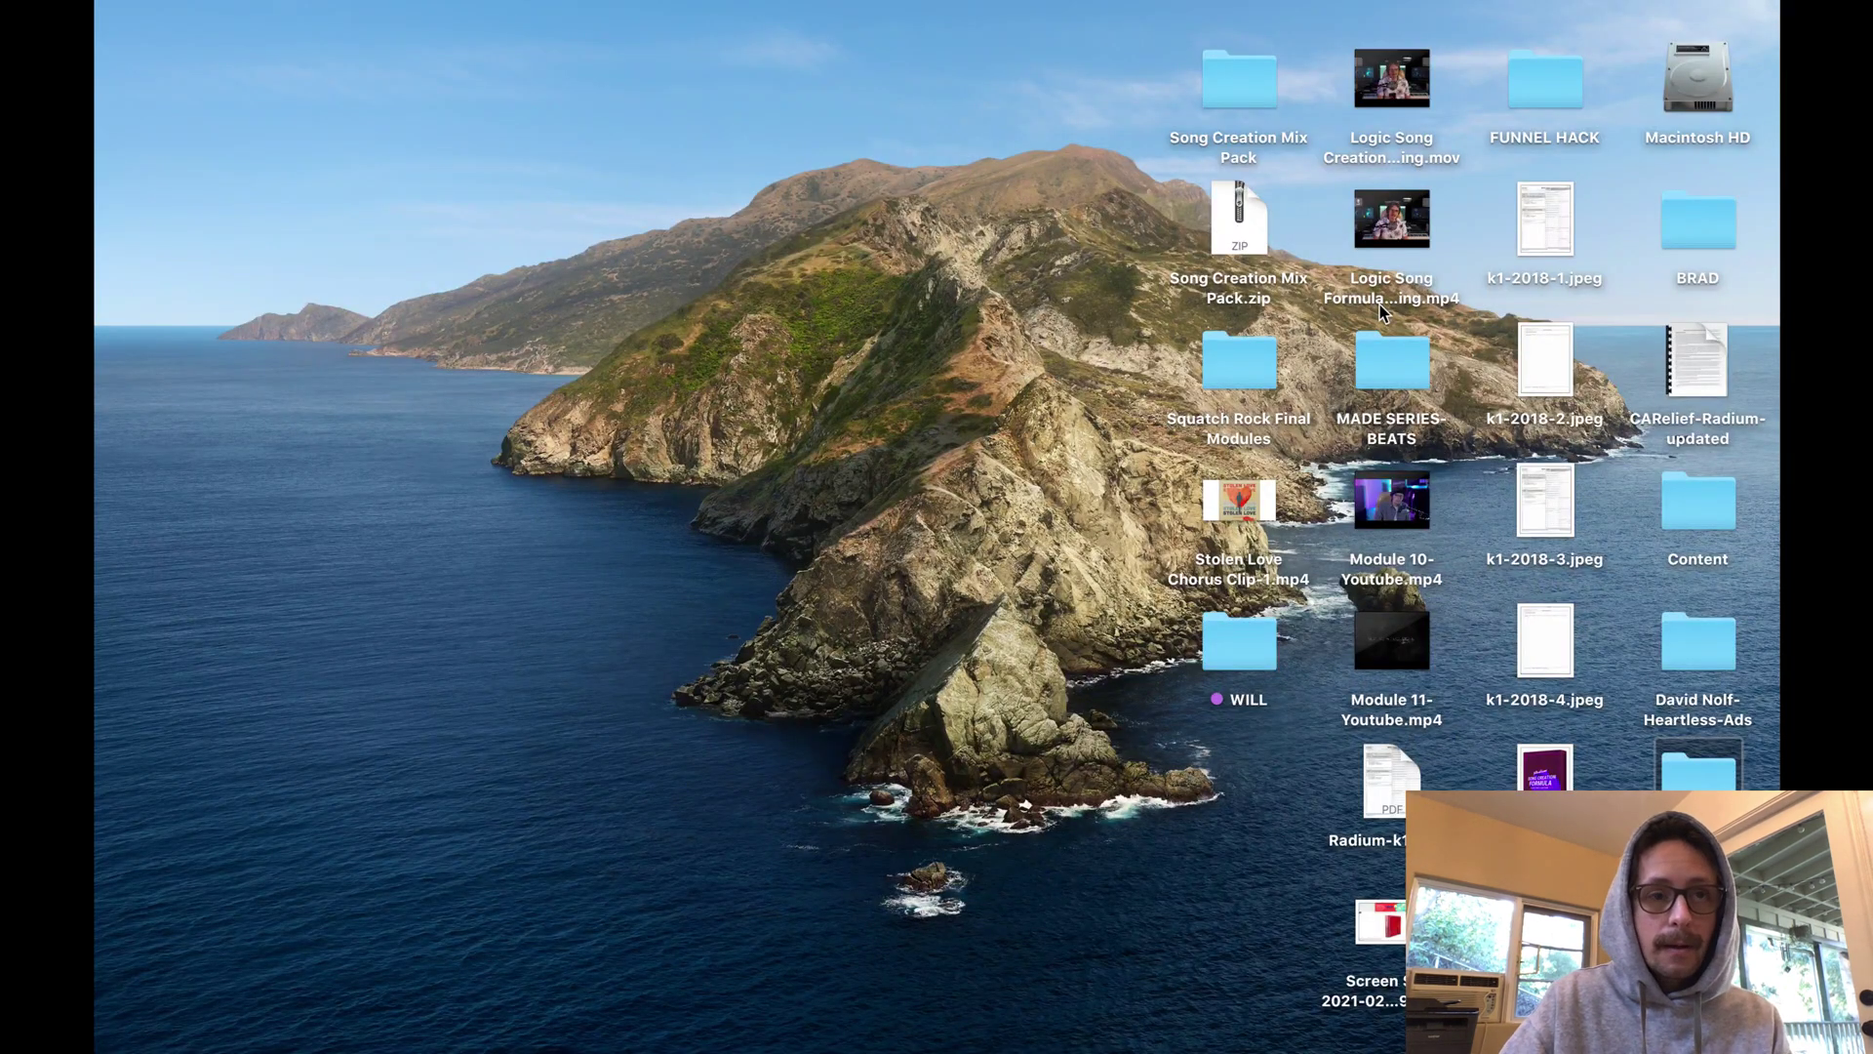
{"action": "key", "text": "super+n"}
{"action": "left_click", "coordinate": [1608, 121]}
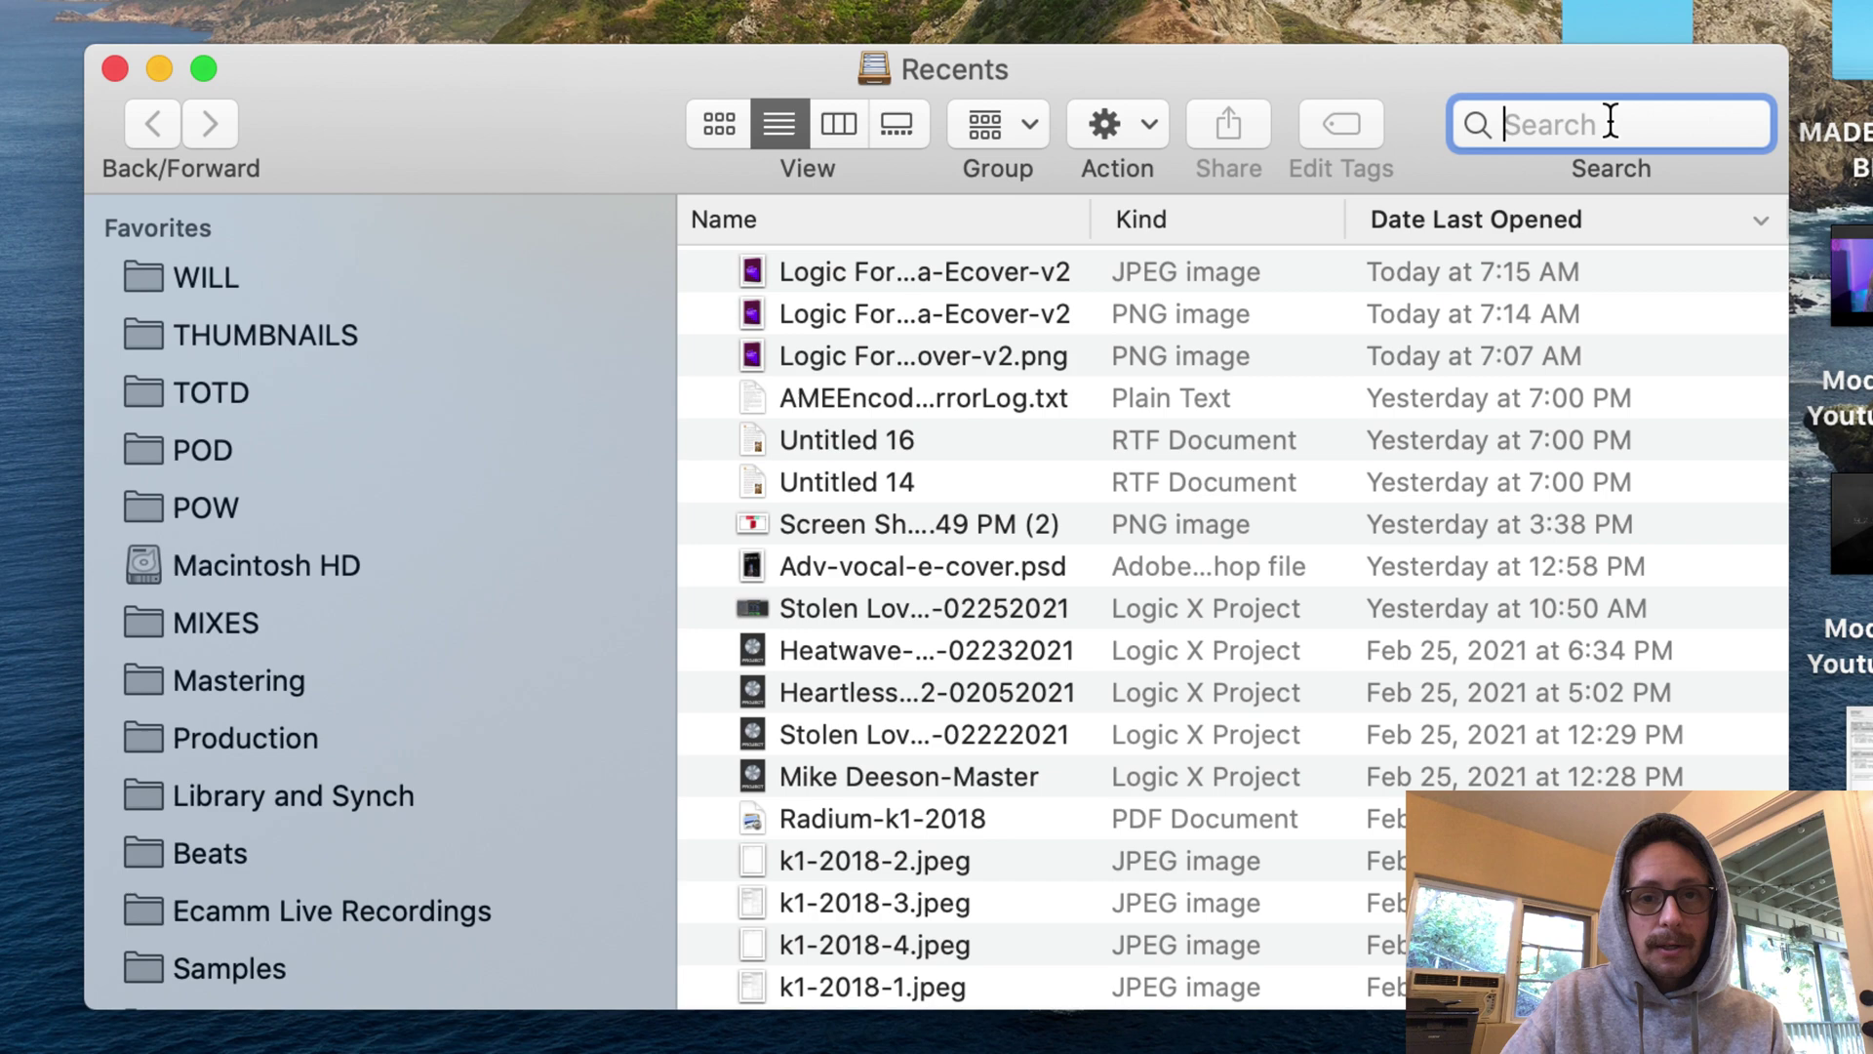
{"action": "type", "text": "AID"}
{"action": "key", "text": "BackSpace"}
{"action": "key", "text": "BackSpace"}
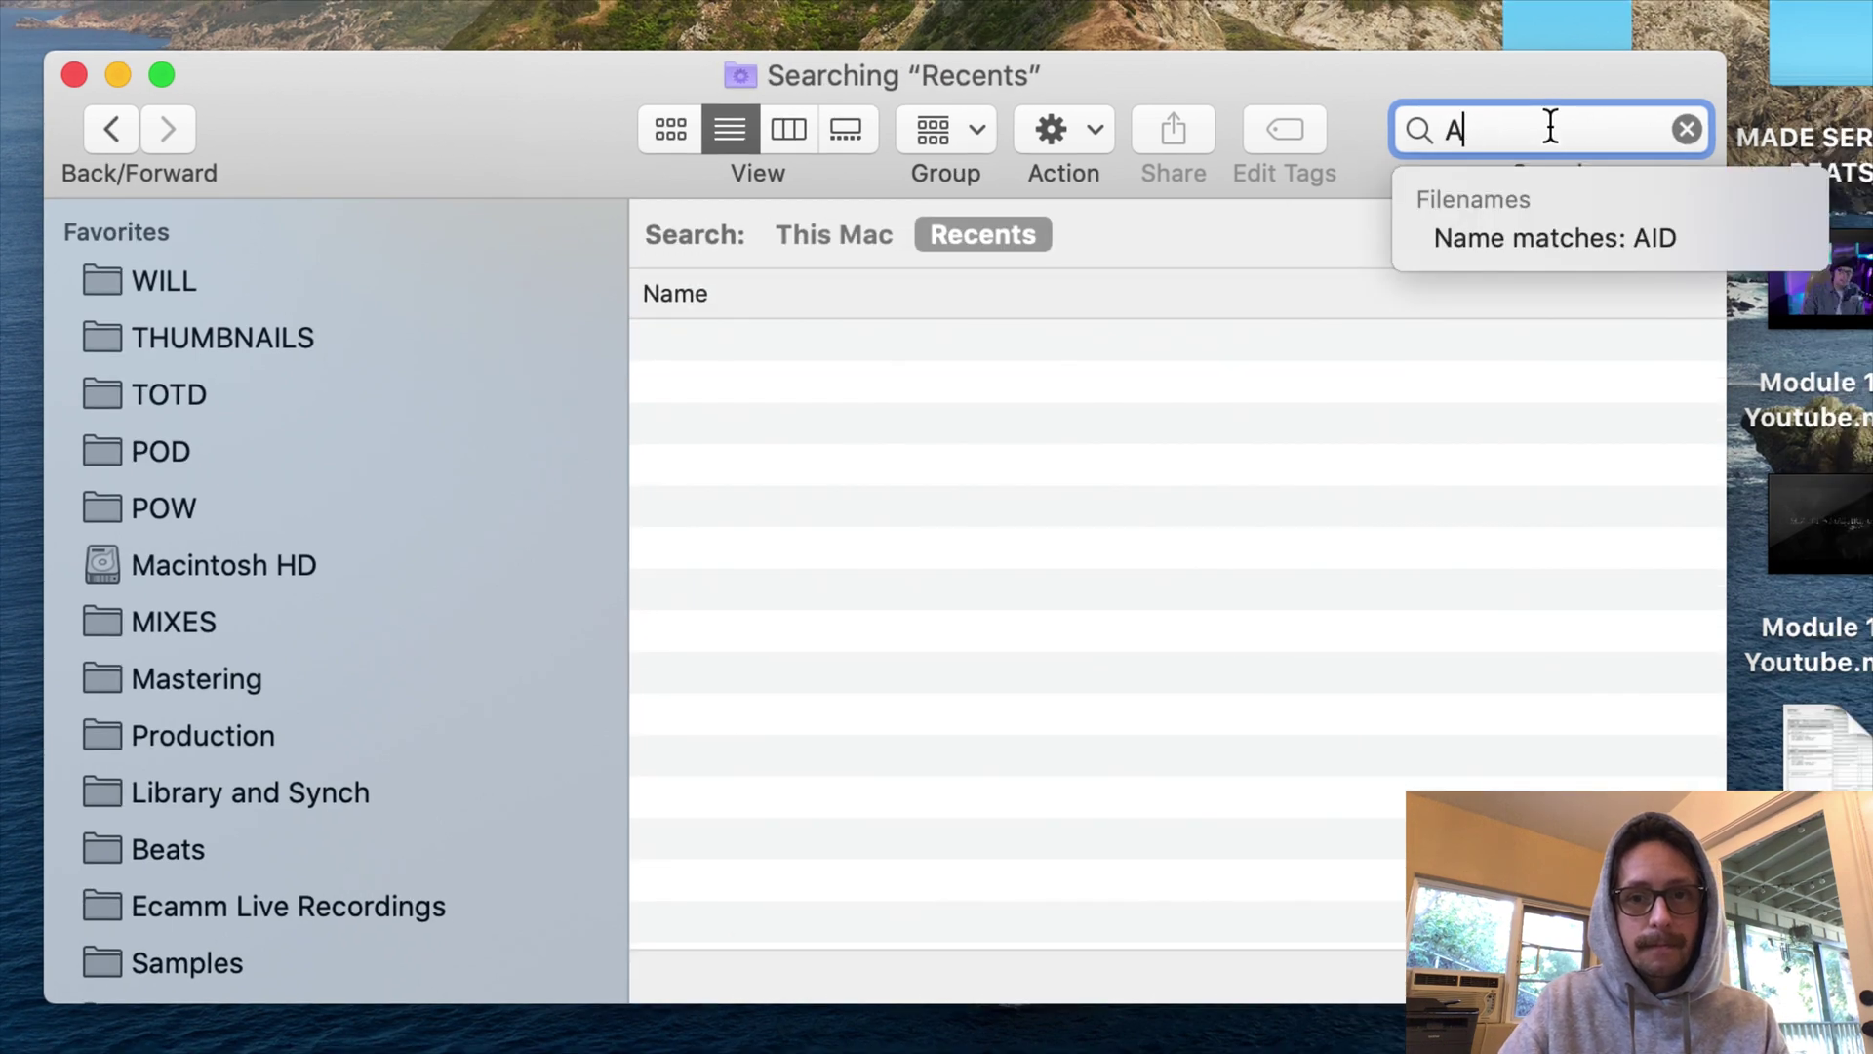
{"action": "type", "text": "VID"}
{"action": "key", "text": "Return"}
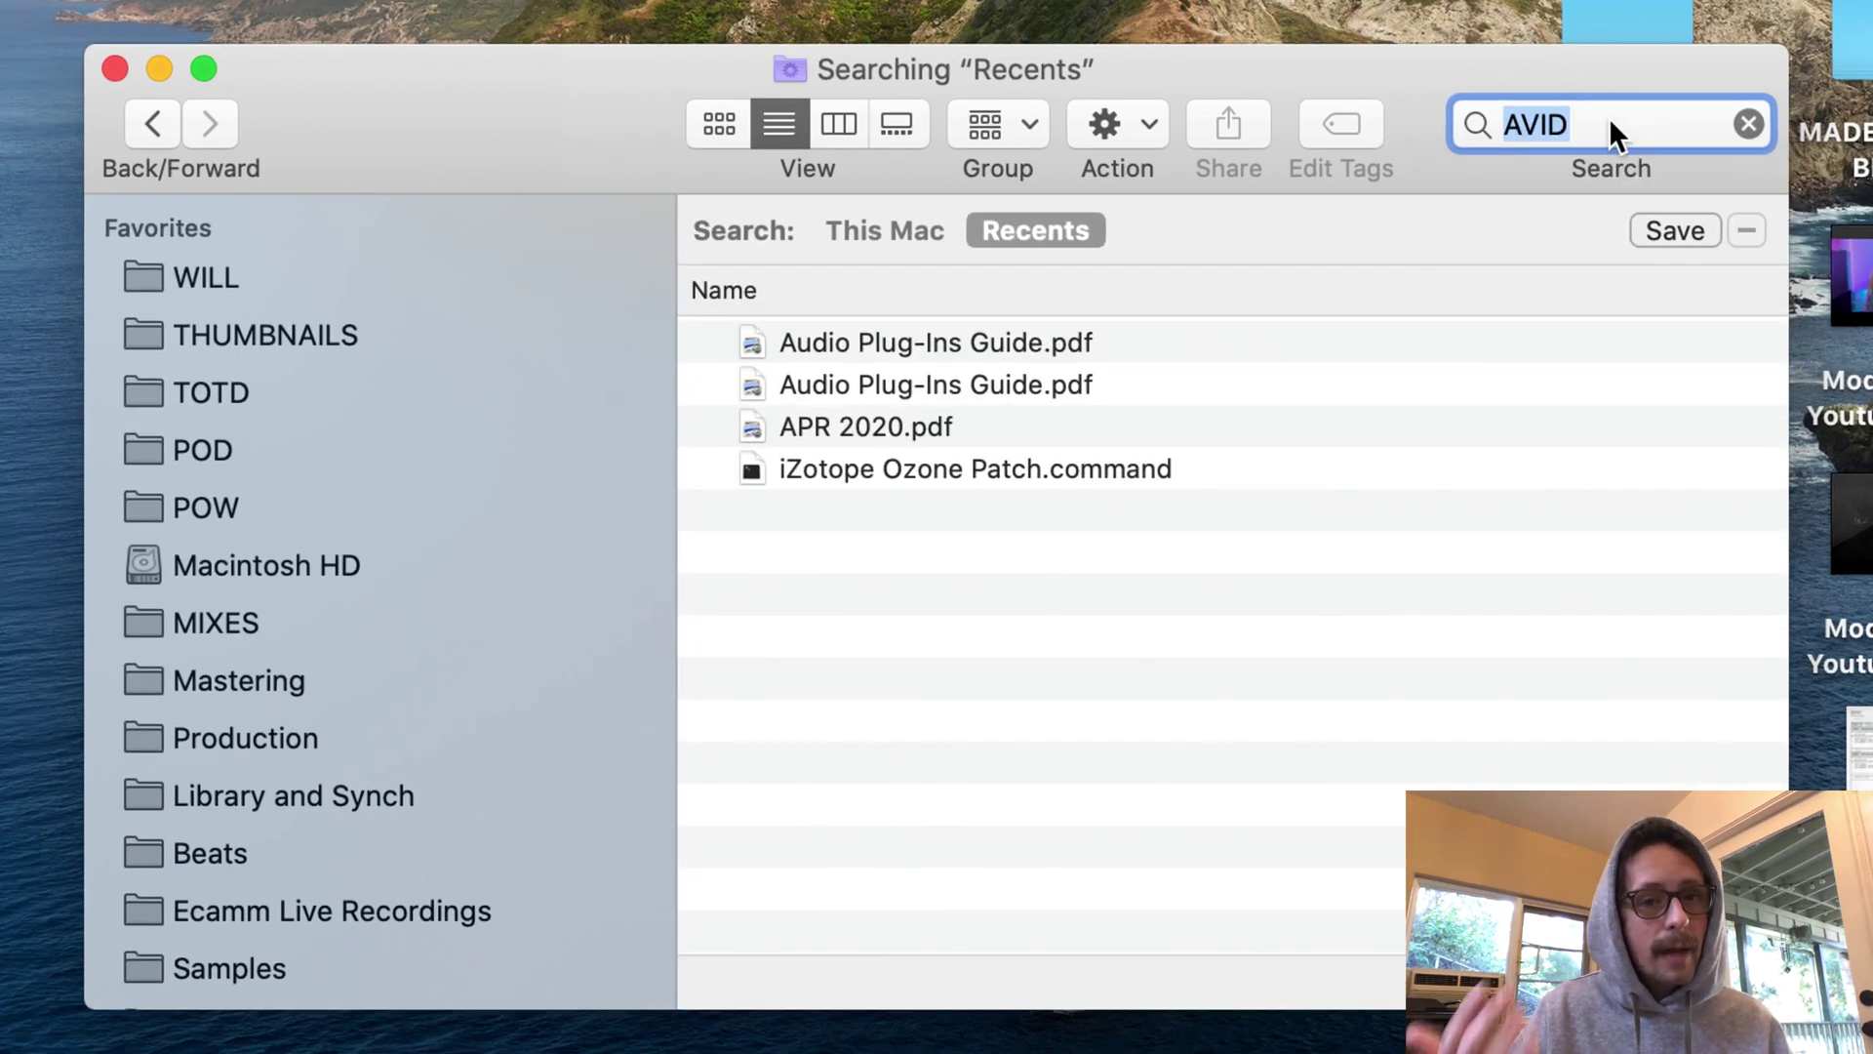
- Scope the search to This Mac, pick the Avid folder, and open its parent Track Presets
{"action": "left_click", "coordinate": [878, 234]}
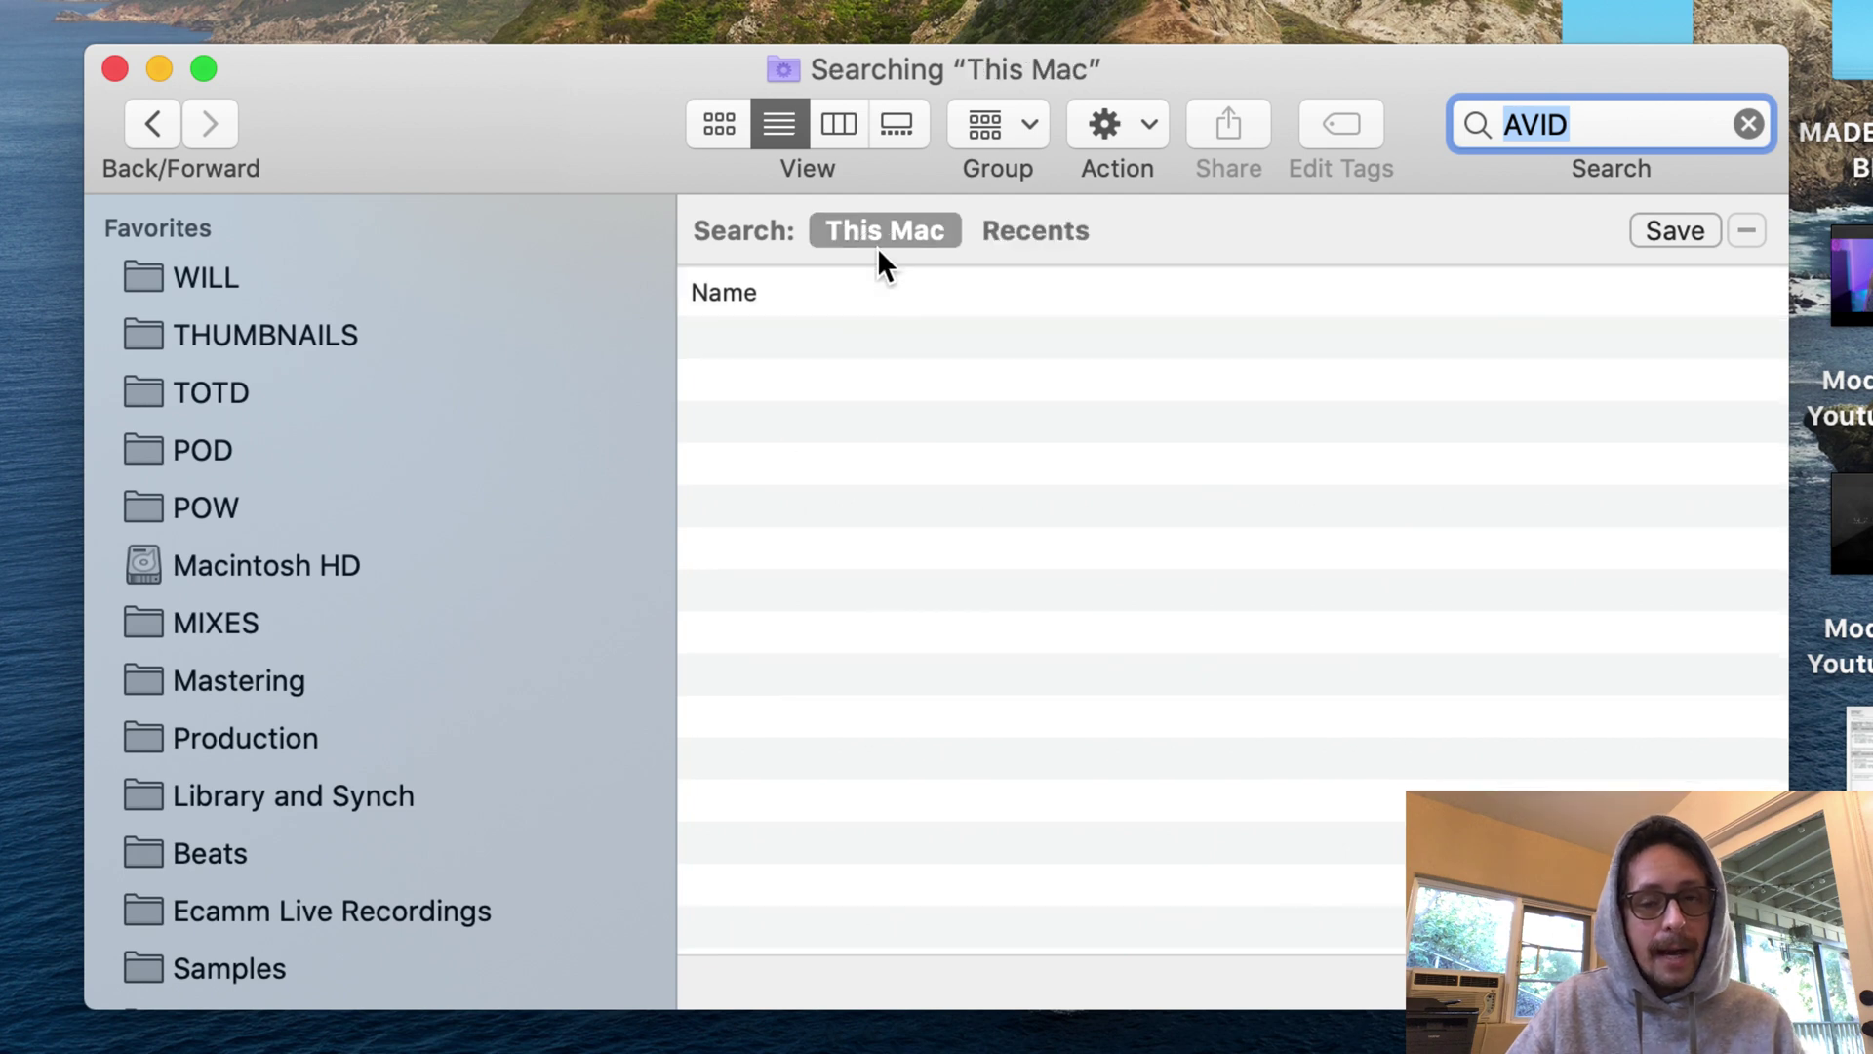
{"action": "left_click", "coordinate": [831, 552]}
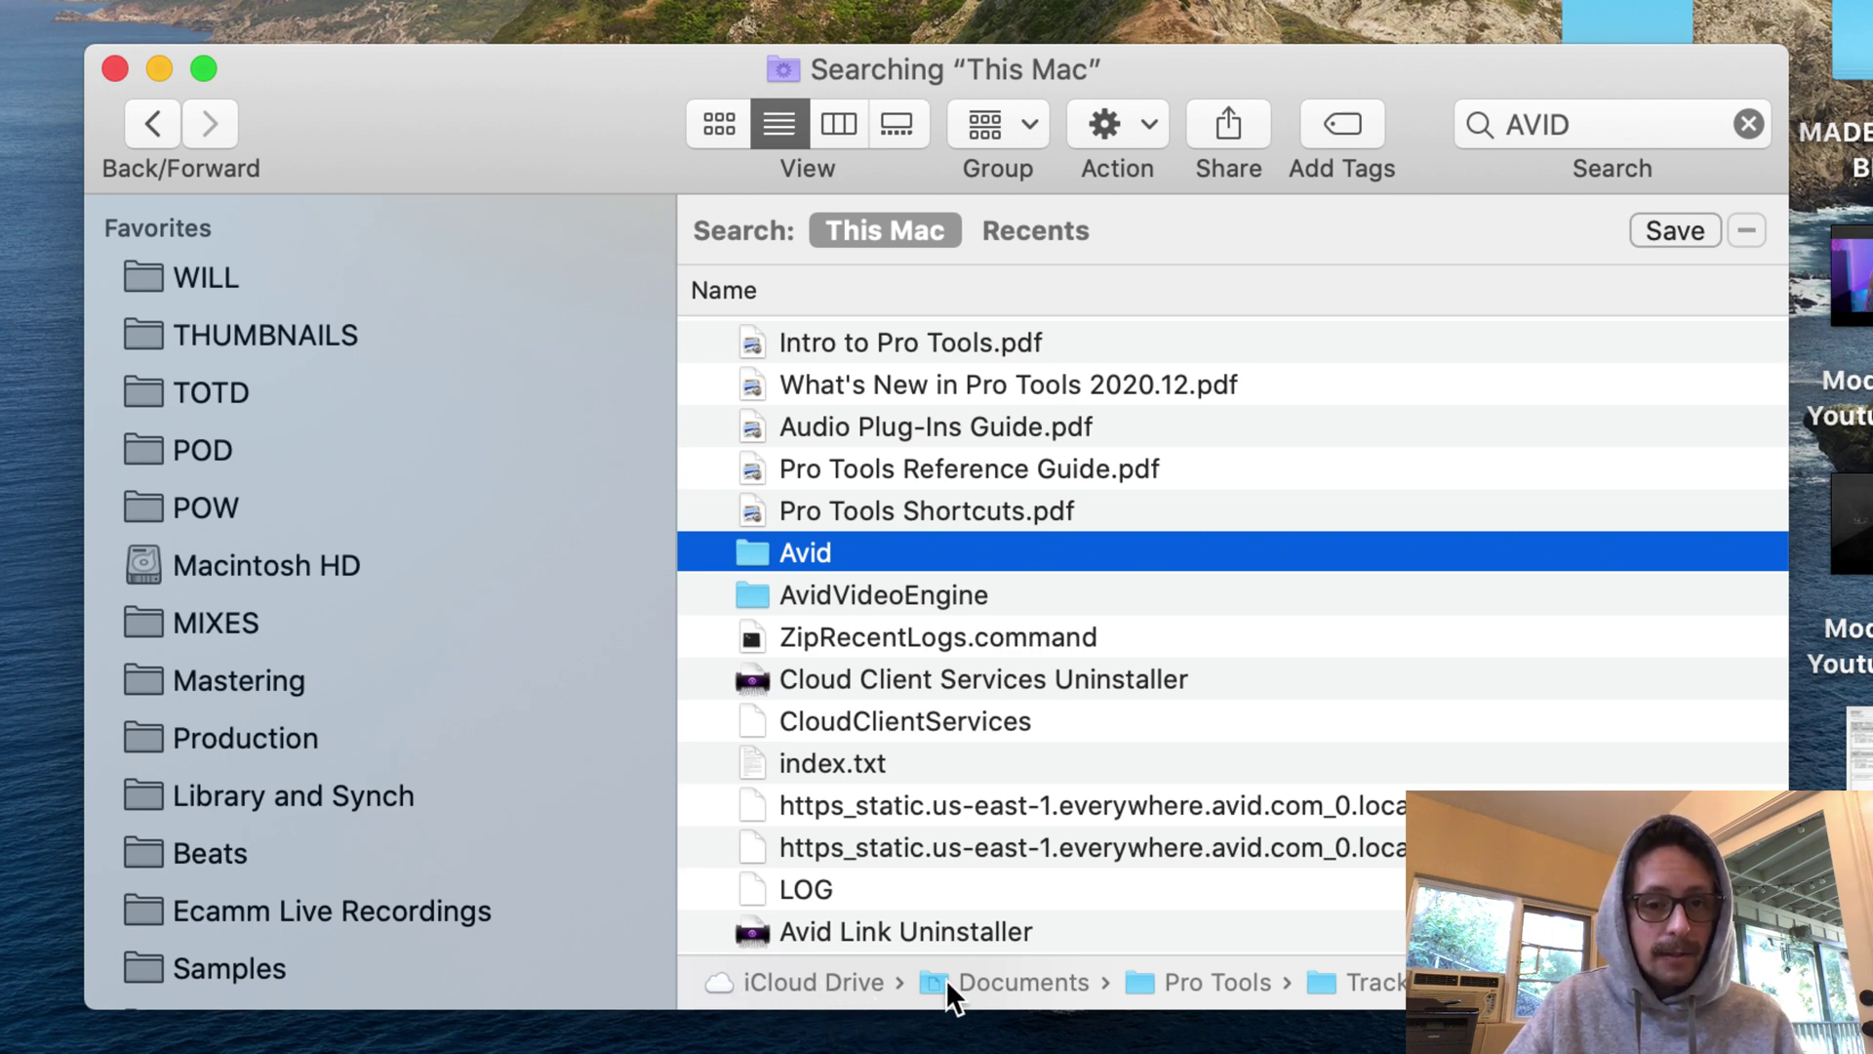
{"action": "double_click", "coordinate": [1324, 980]}
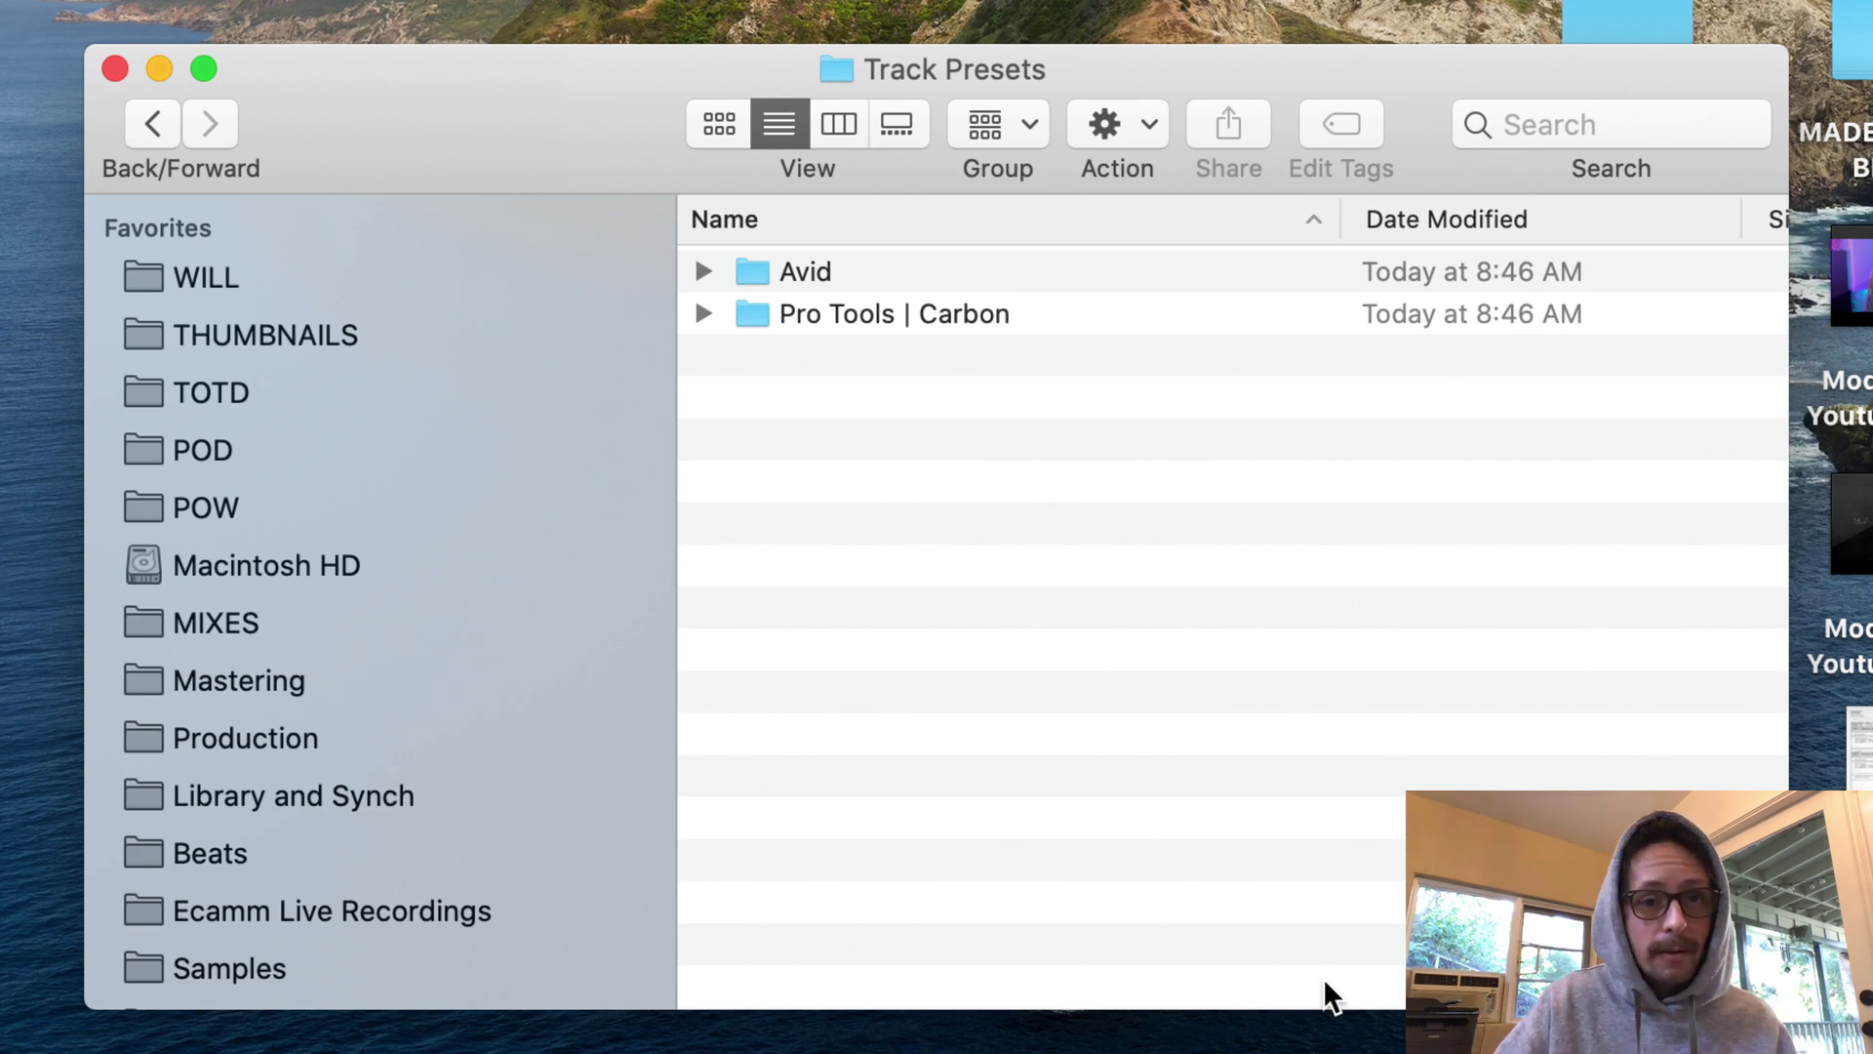
- Open the Avid folder and peek into Bradley Presets and Channel Strips
{"action": "left_click", "coordinate": [806, 283]}
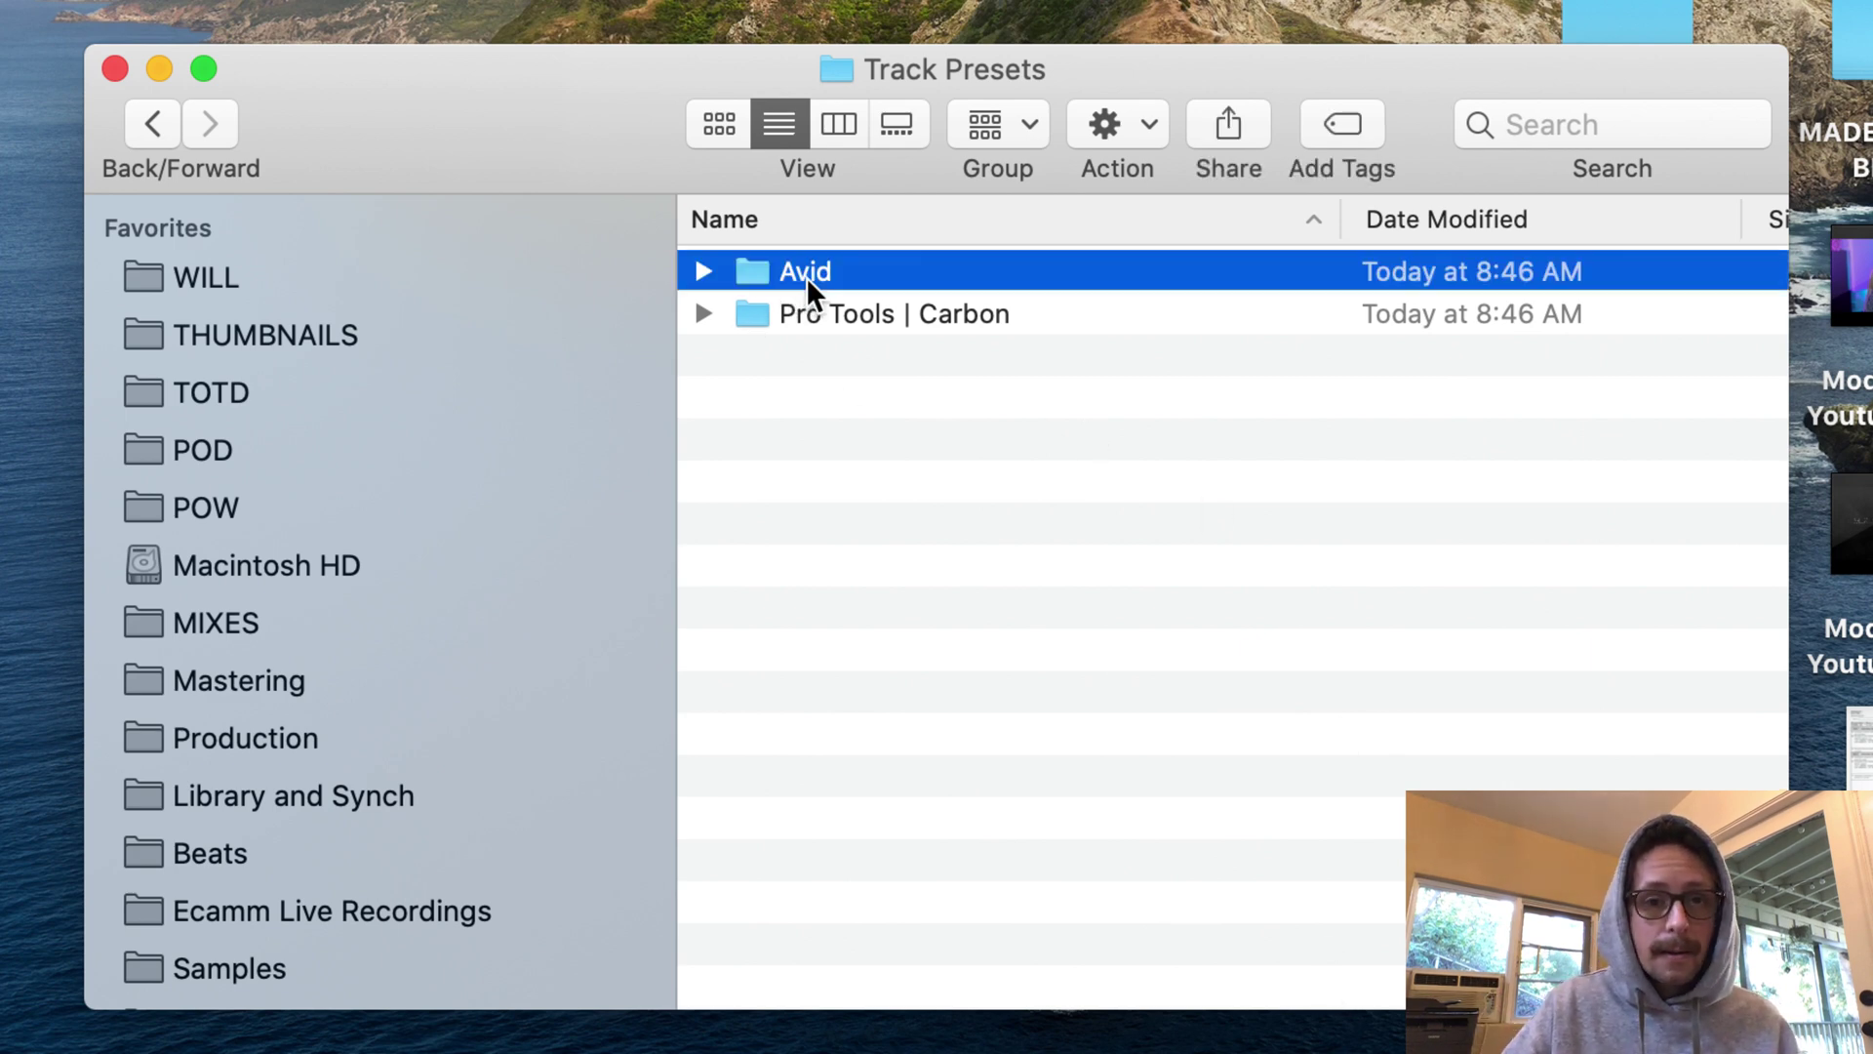
{"action": "key", "text": "Right"}
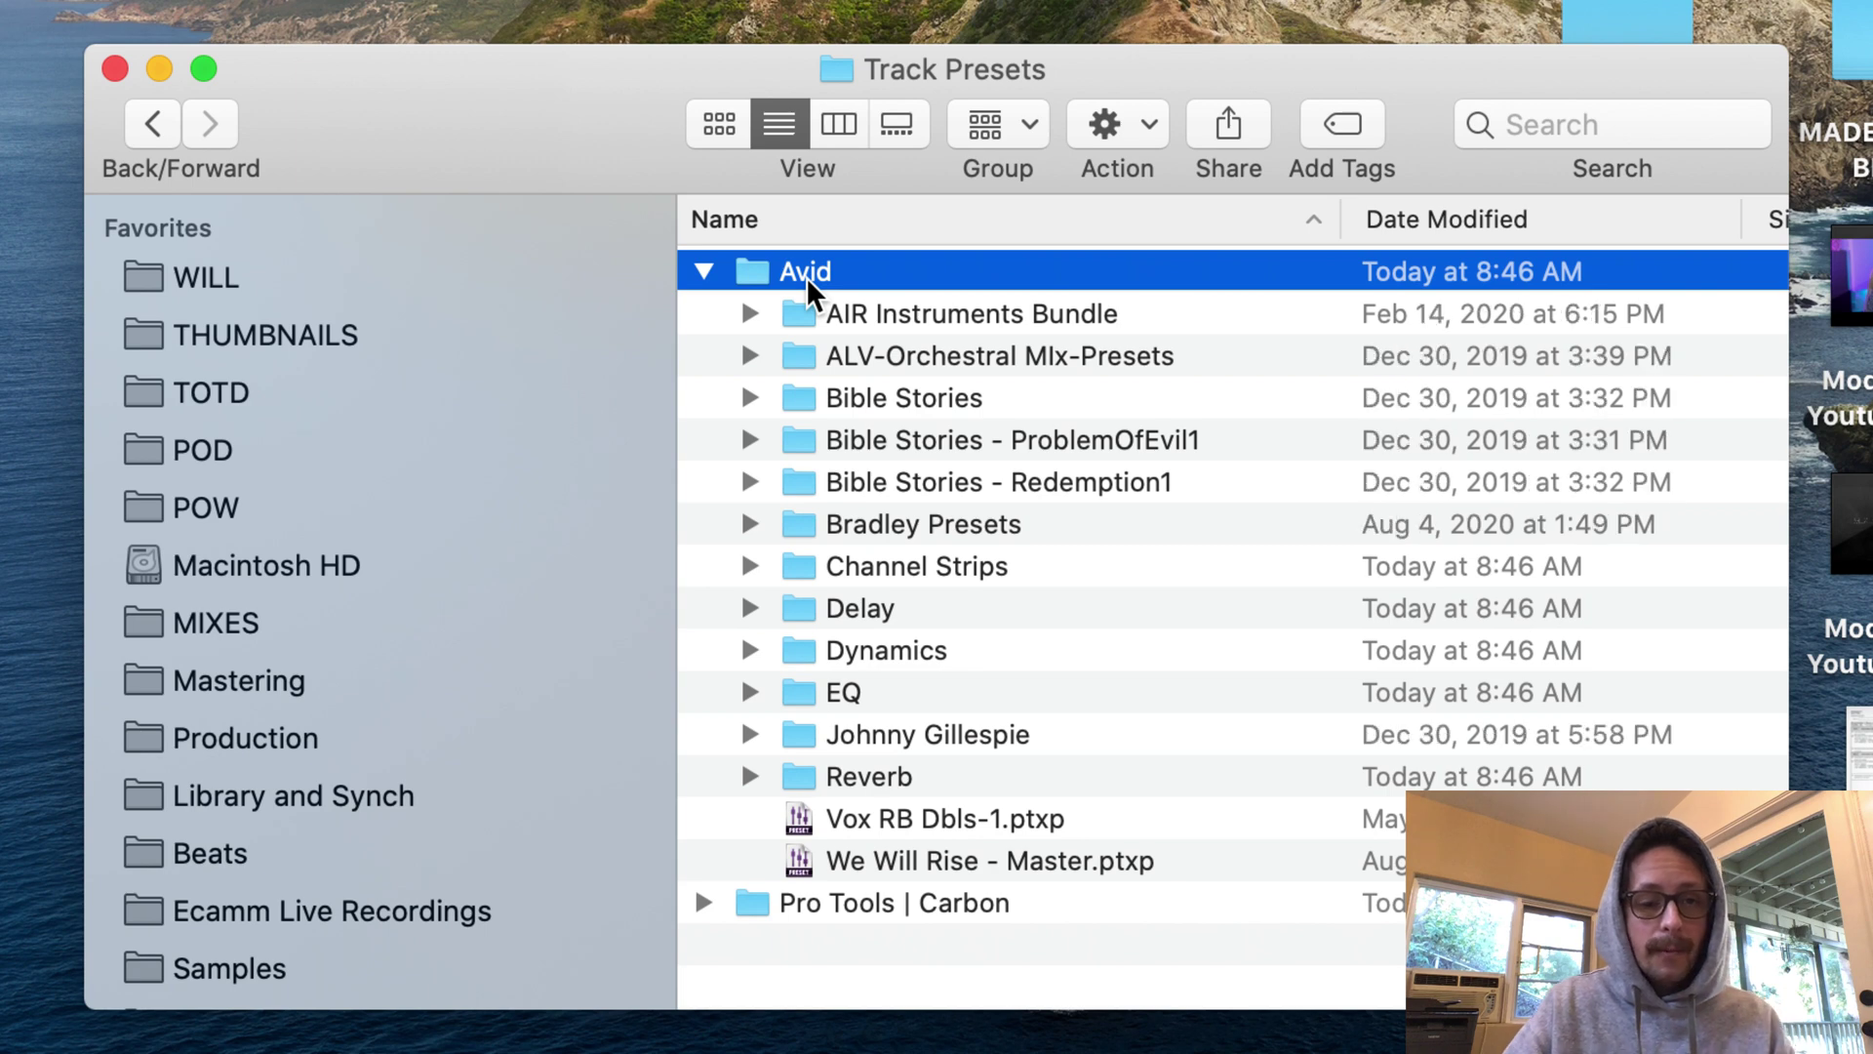
{"action": "double_click", "coordinate": [806, 277]}
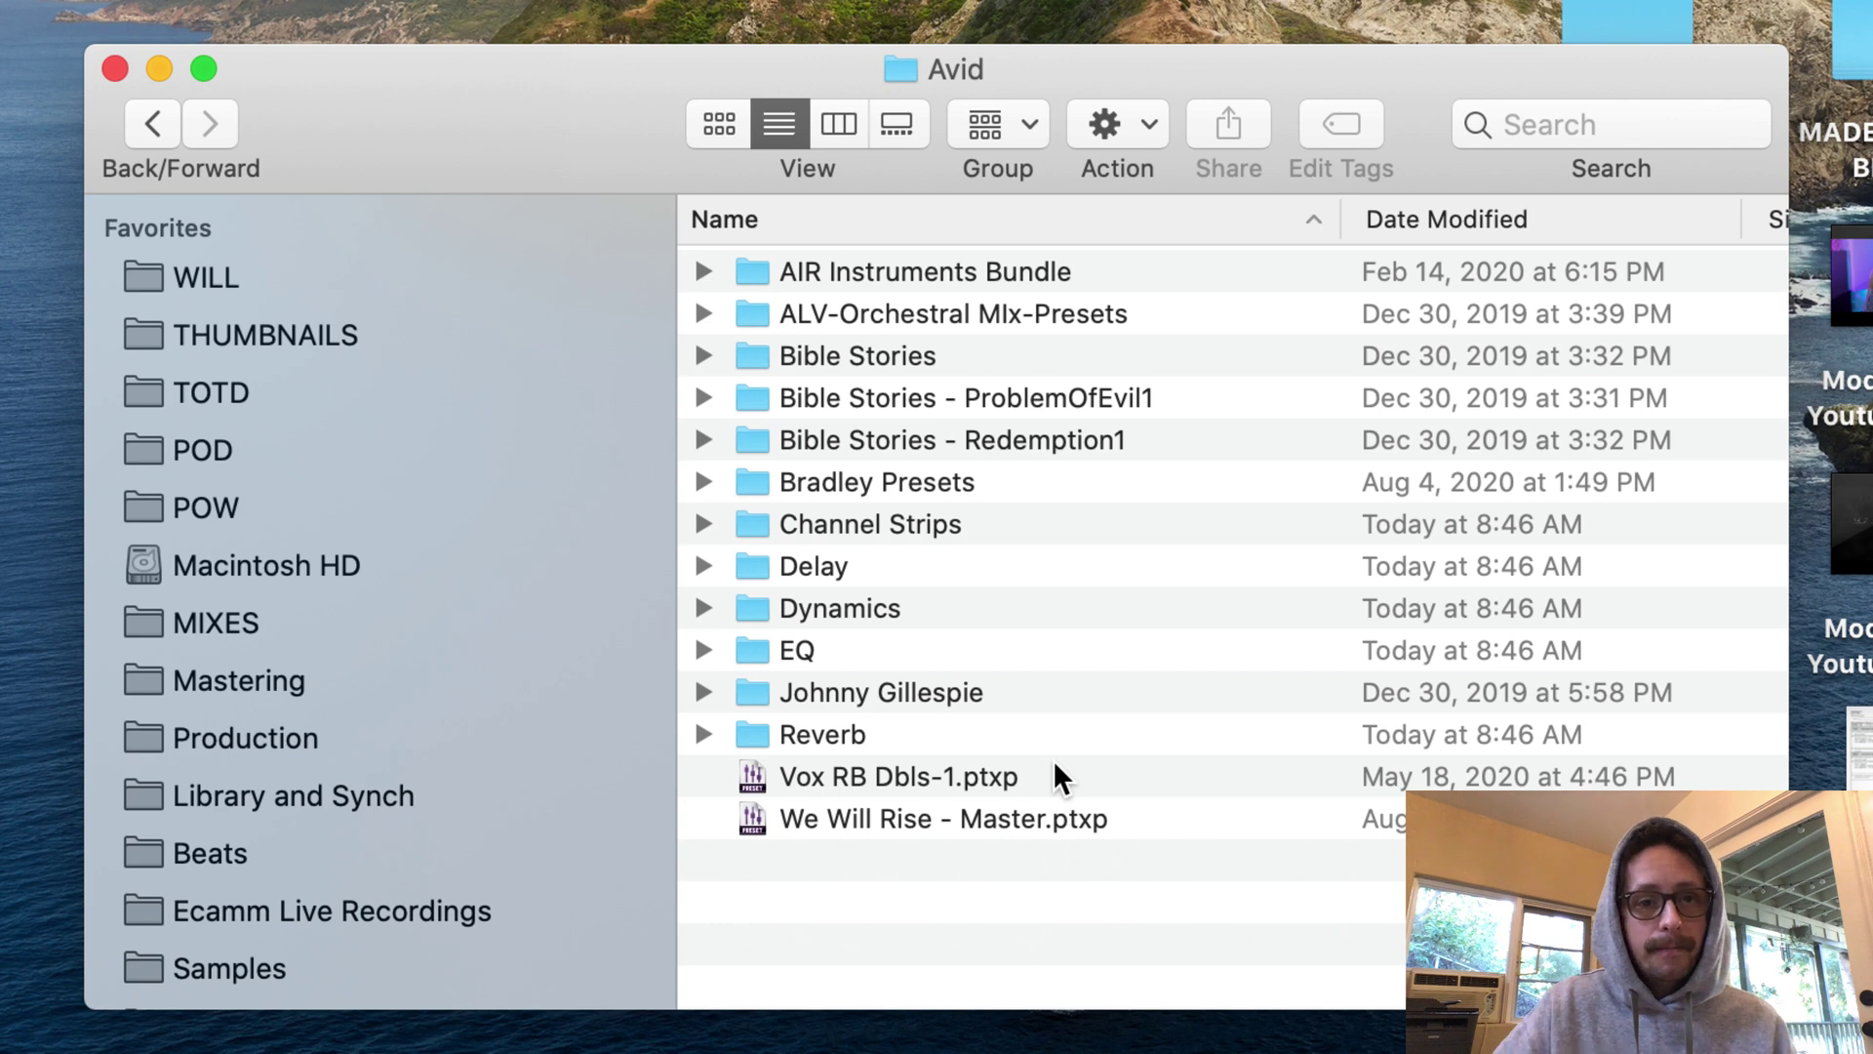
{"action": "left_click", "coordinate": [988, 454]}
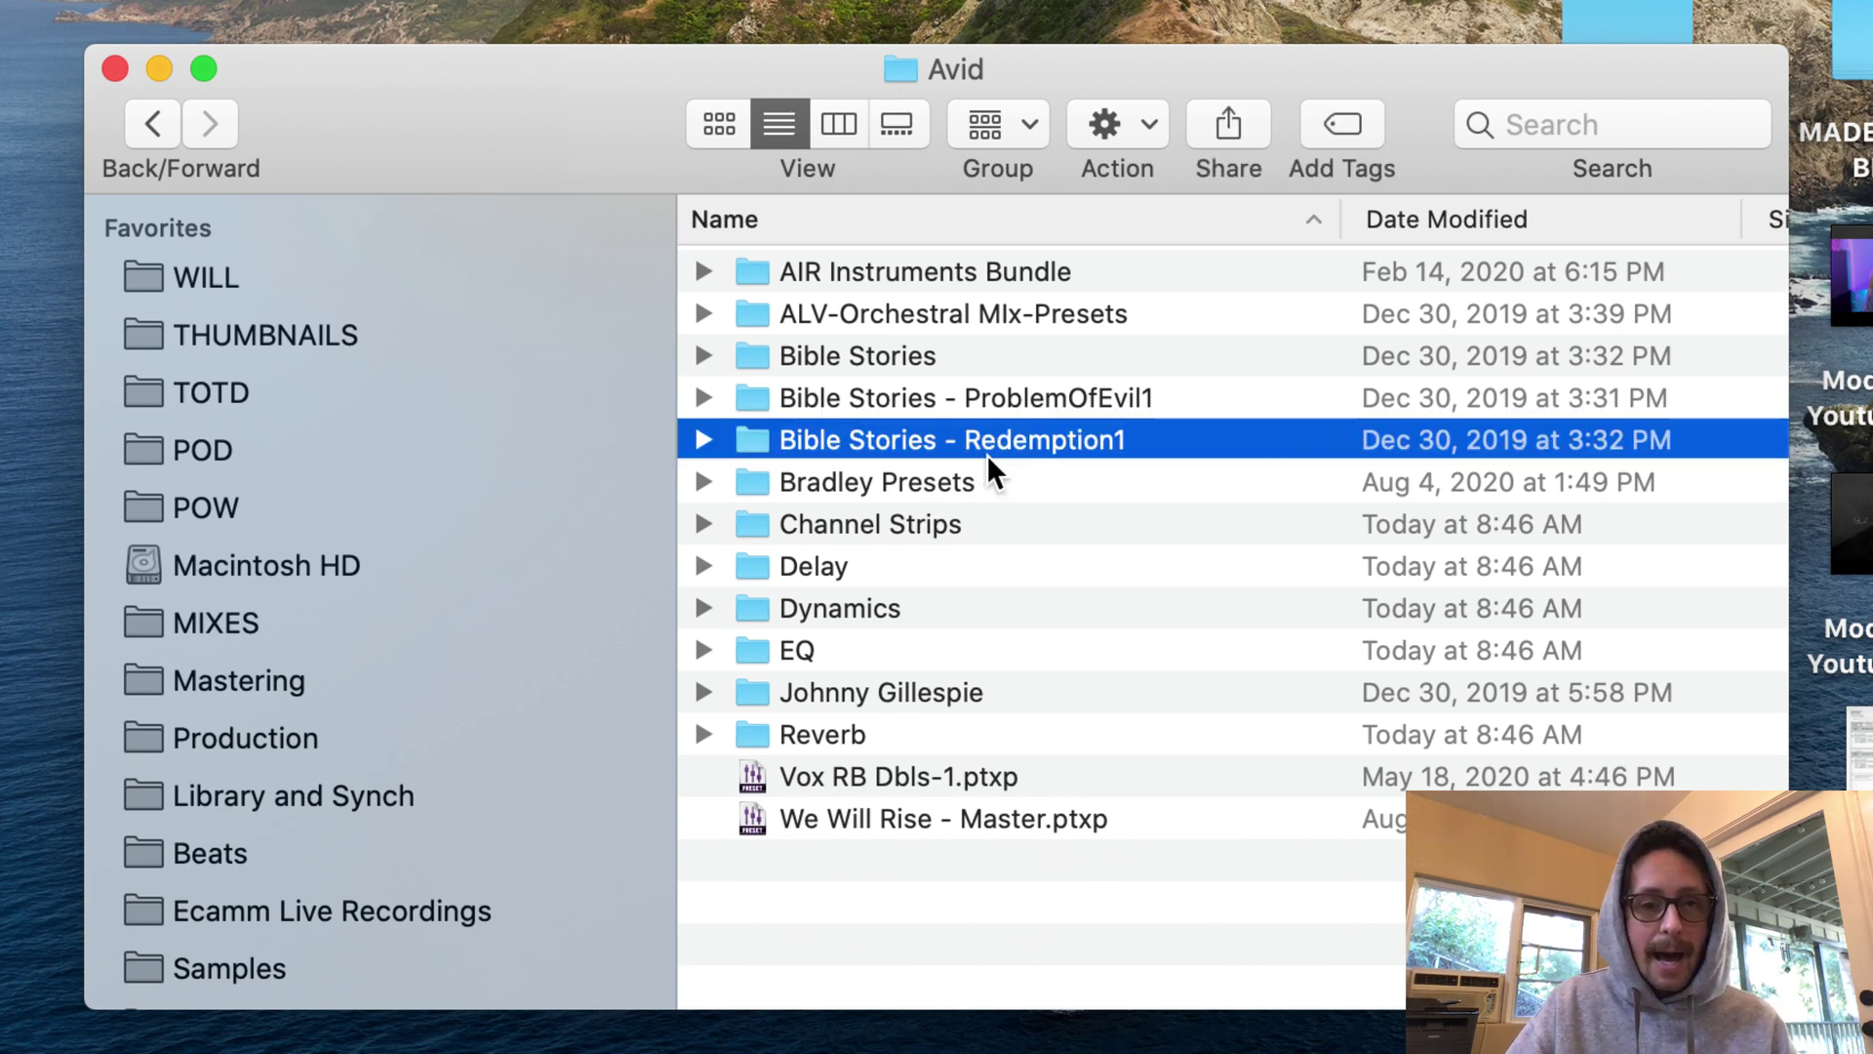
{"action": "key", "text": "Down"}
{"action": "key", "text": "Down"}
{"action": "key", "text": "Up"}
{"action": "key", "text": "Right"}
{"action": "key", "text": "Left"}
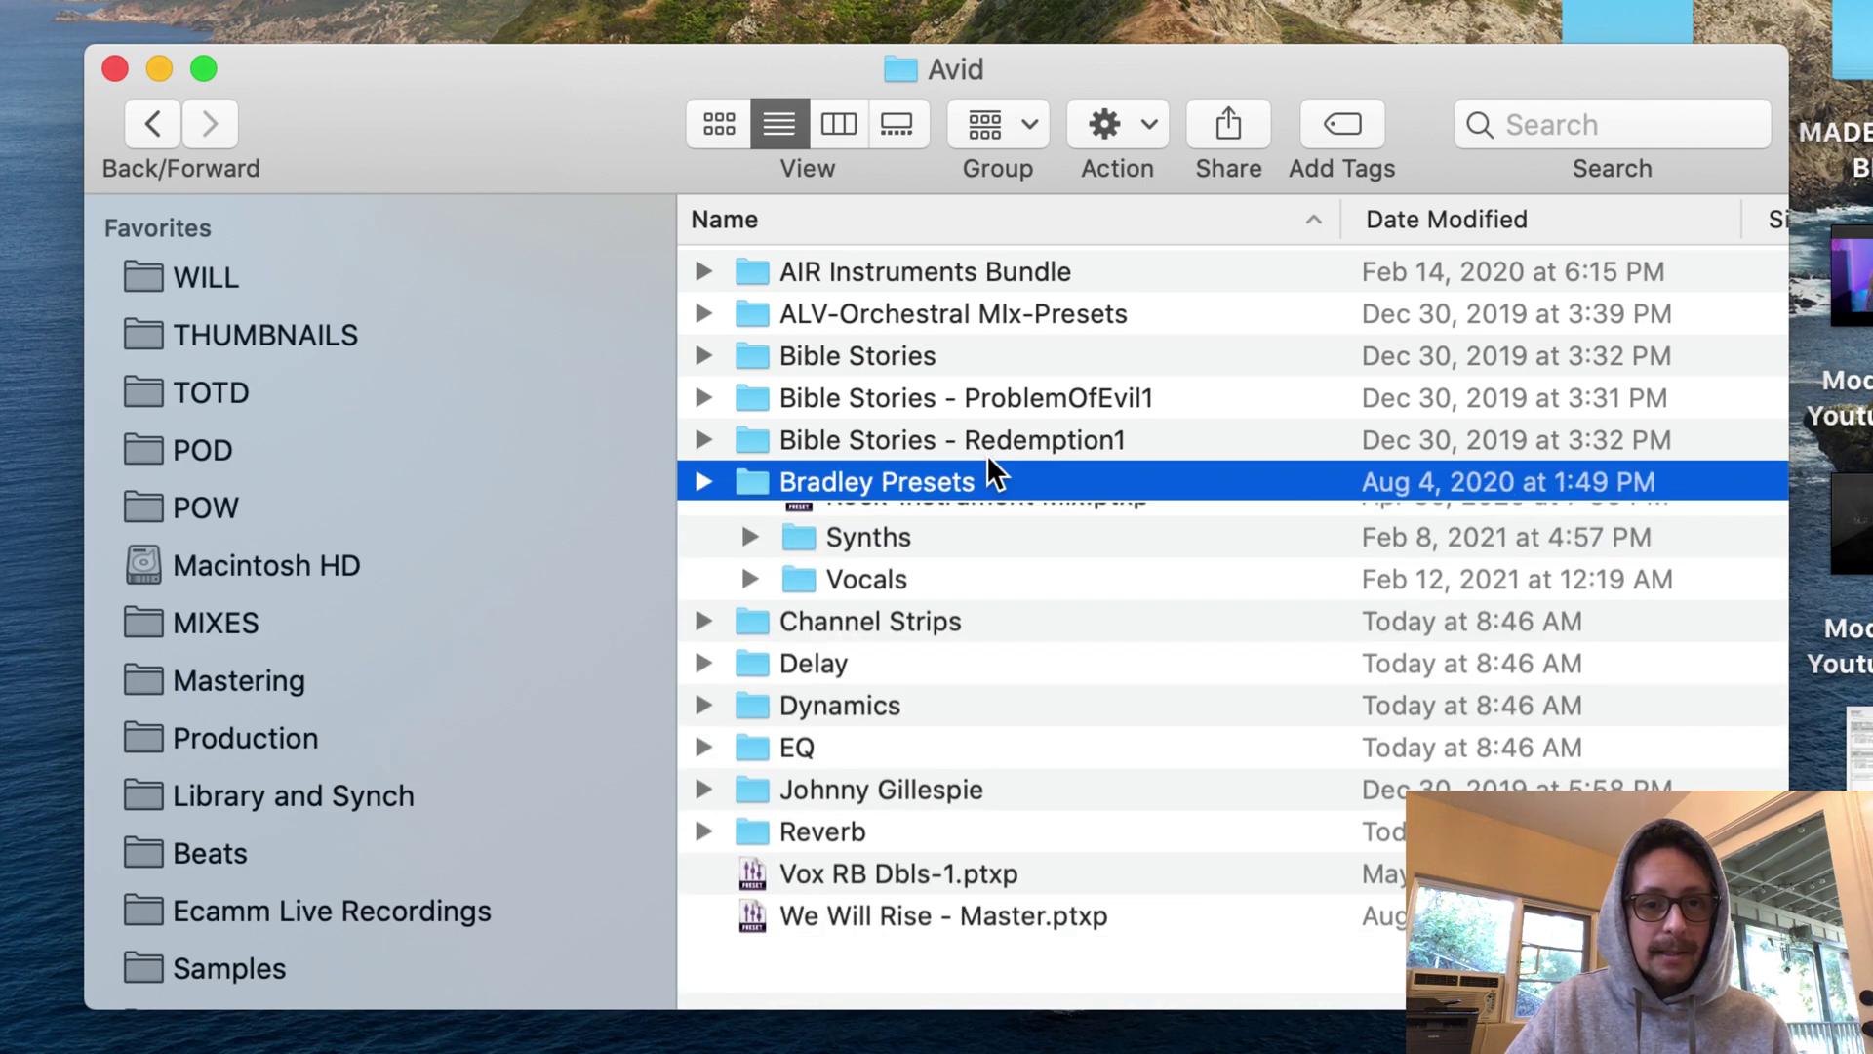
{"action": "key", "text": "Down"}
{"action": "key", "text": "Right"}
{"action": "key", "text": "Left"}
{"action": "key", "text": "Up"}
{"action": "key", "text": "Up"}
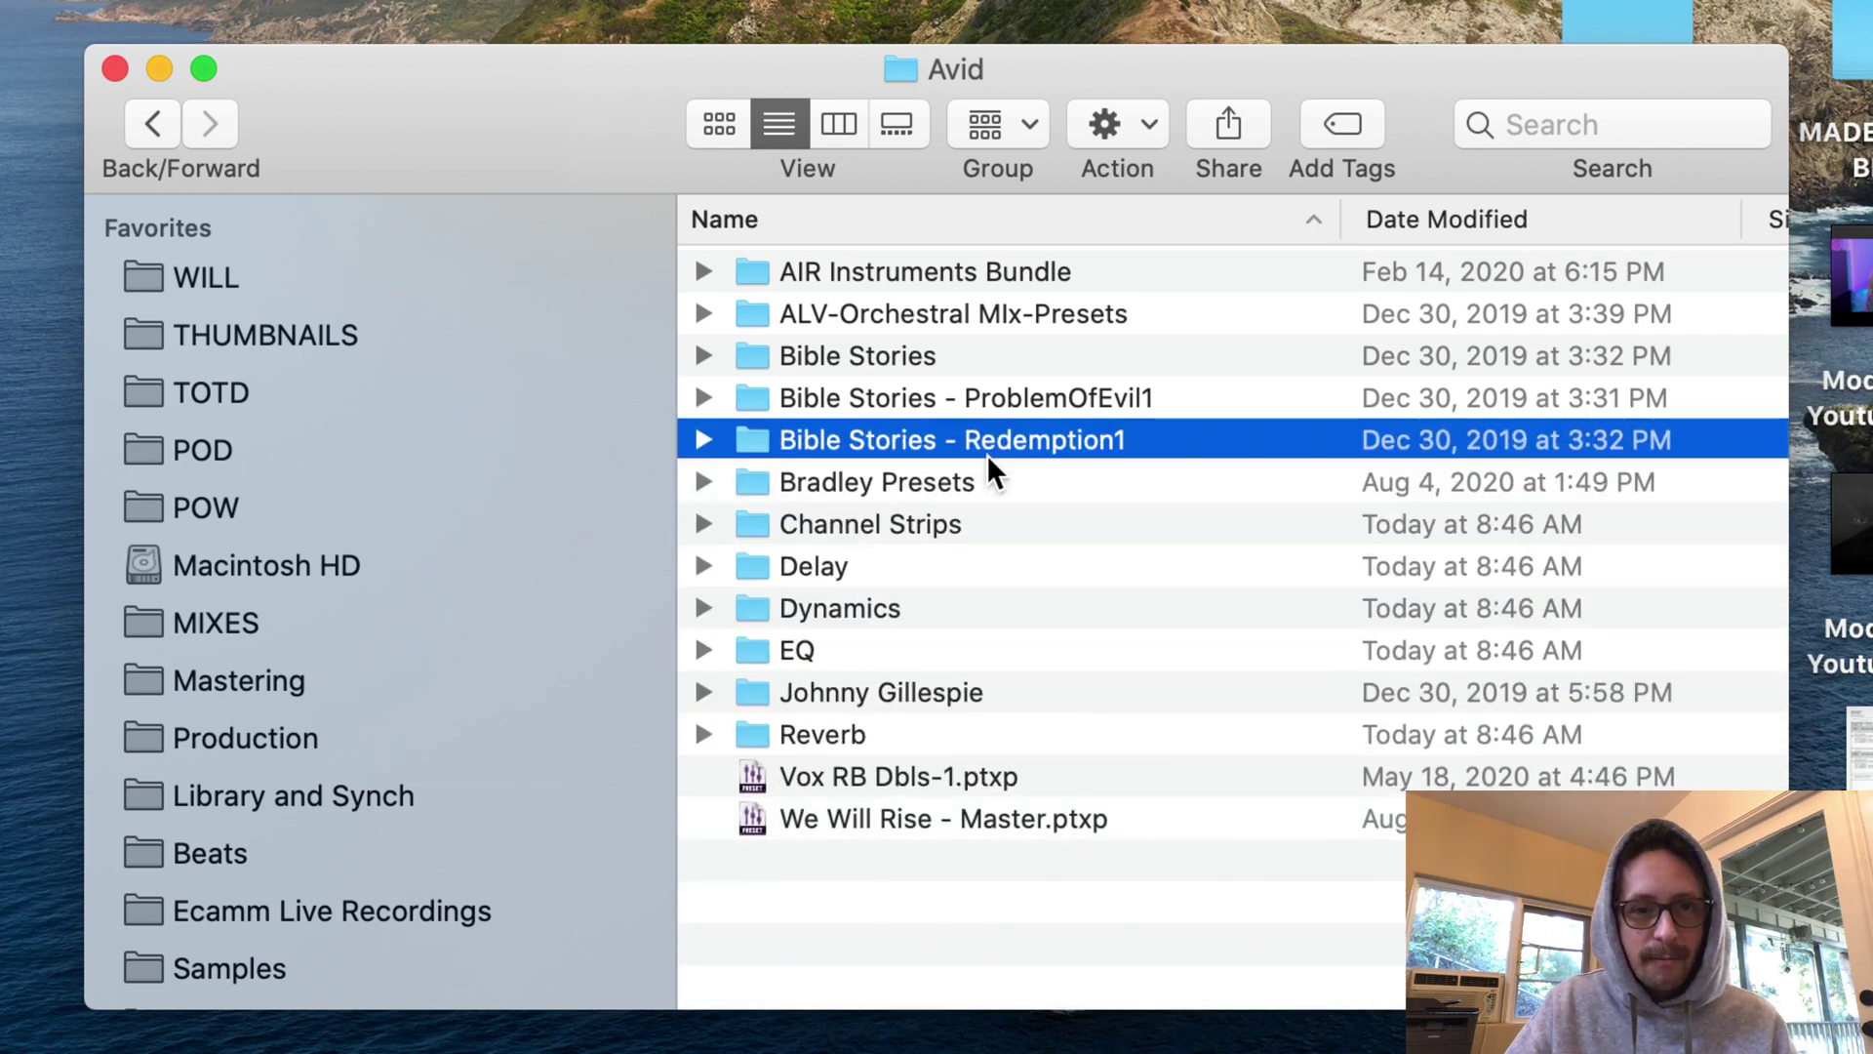
- Browse the Johnny Gillespie, Reverb, Channel Strips and Bradley Presets folders' contents
{"action": "key", "text": "Right"}
{"action": "key", "text": "Left"}
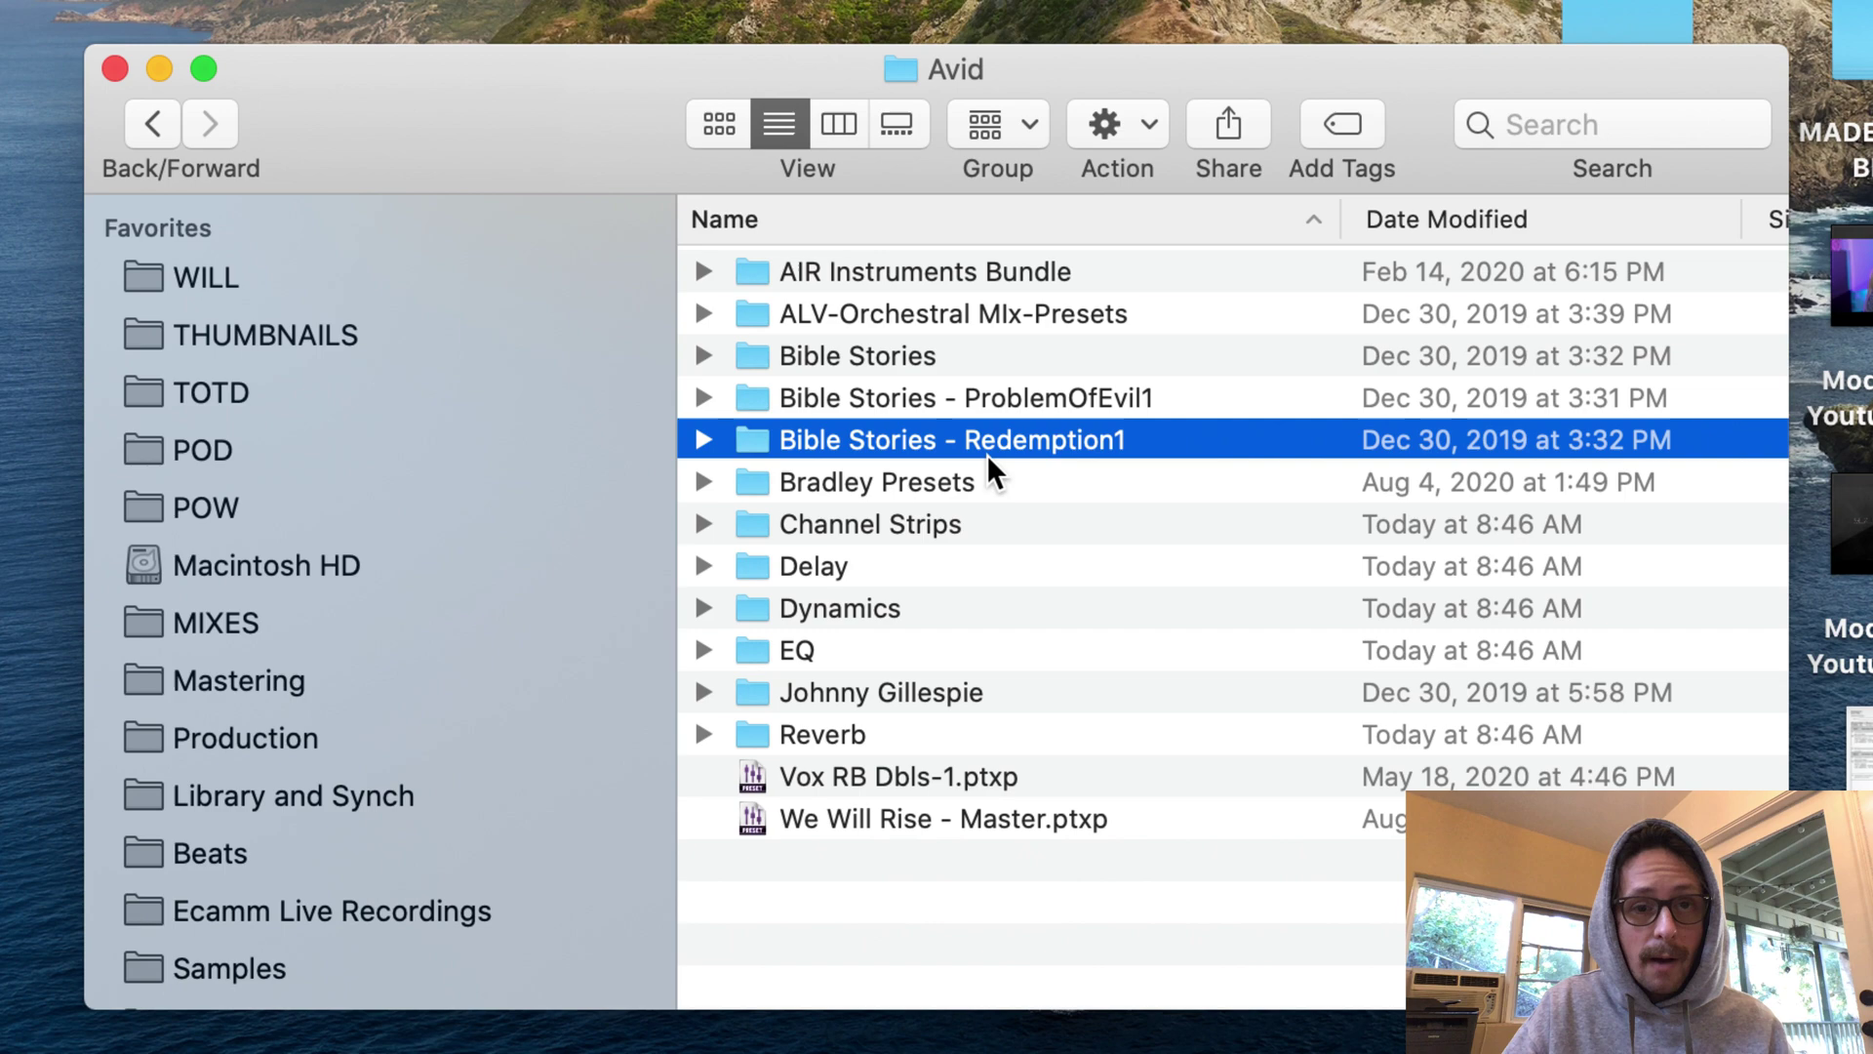
{"action": "key", "text": "Up"}
{"action": "key", "text": "Up"}
{"action": "key", "text": "Up"}
{"action": "key", "text": "Up"}
{"action": "key", "text": "Down"}
{"action": "key", "text": "Down"}
{"action": "key", "text": "Down"}
{"action": "key", "text": "Down"}
{"action": "key", "text": "Down"}
{"action": "key", "text": "Down"}
{"action": "key", "text": "Down"}
{"action": "key", "text": "Down"}
{"action": "key", "text": "Down"}
{"action": "key", "text": "Down"}
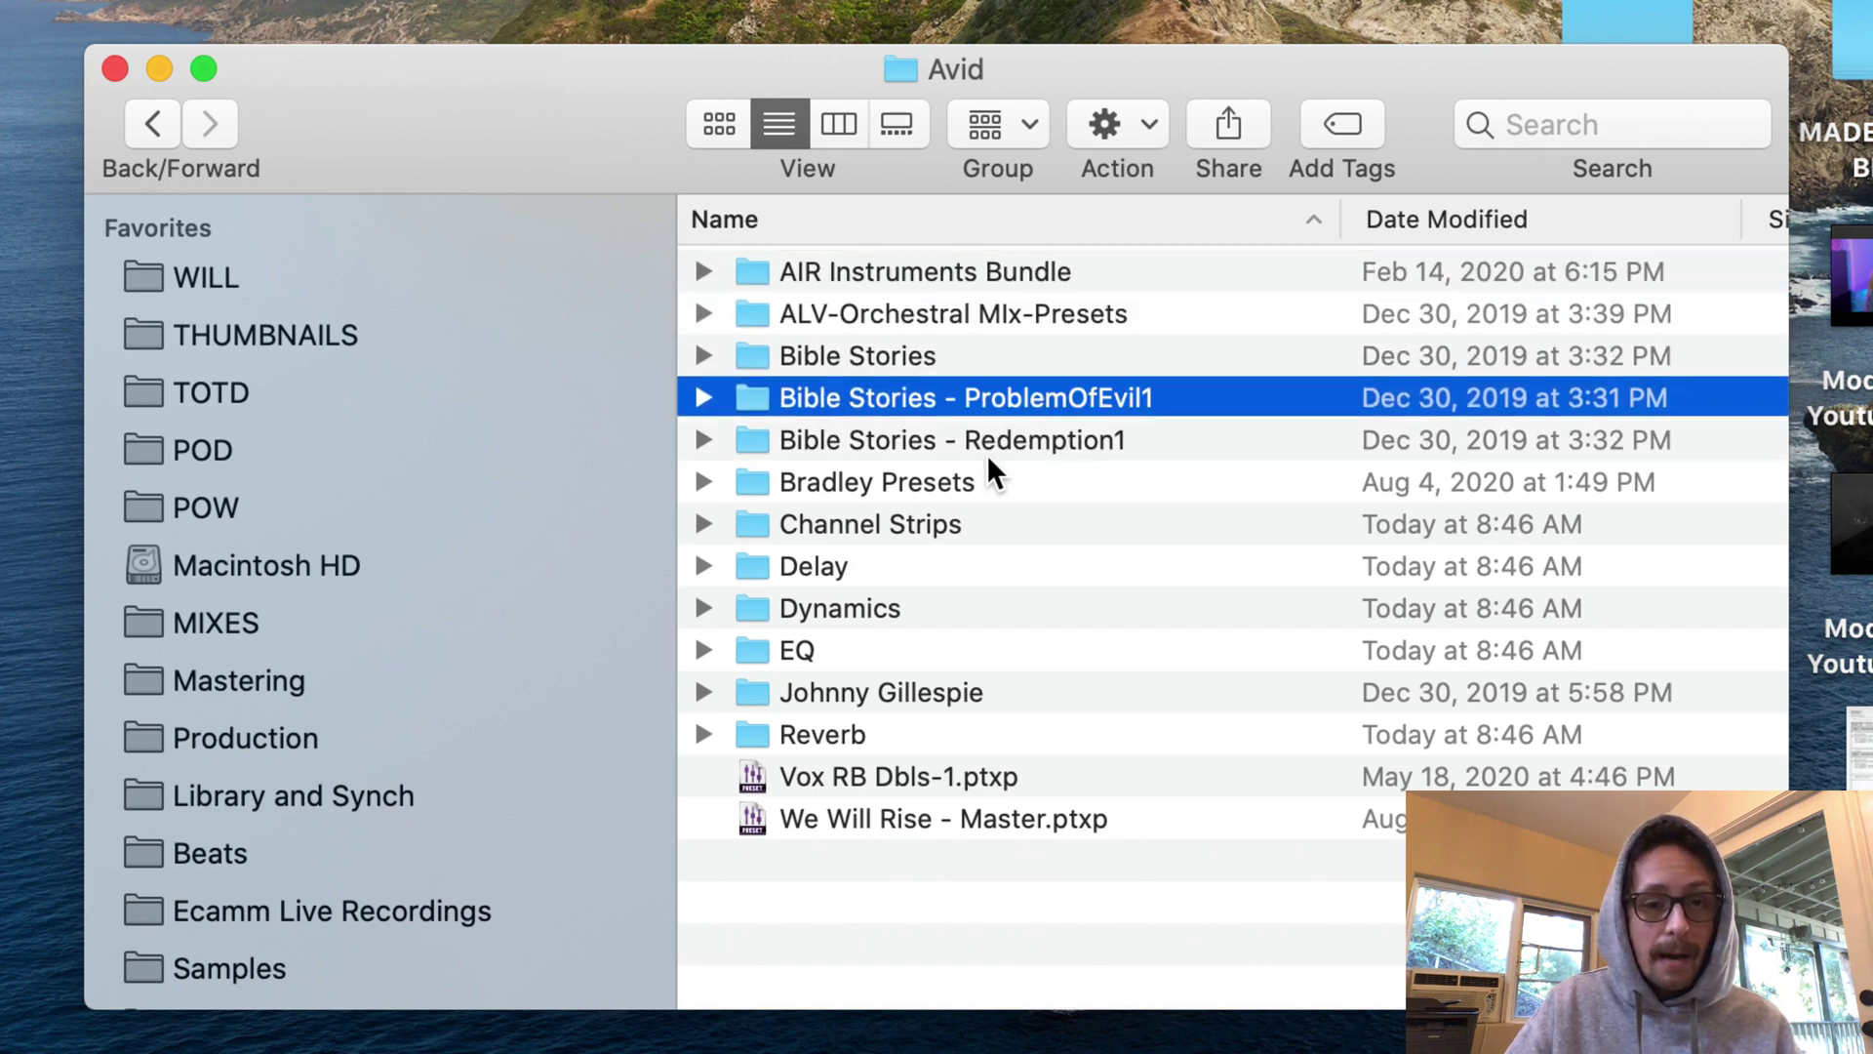
{"action": "key", "text": "Right"}
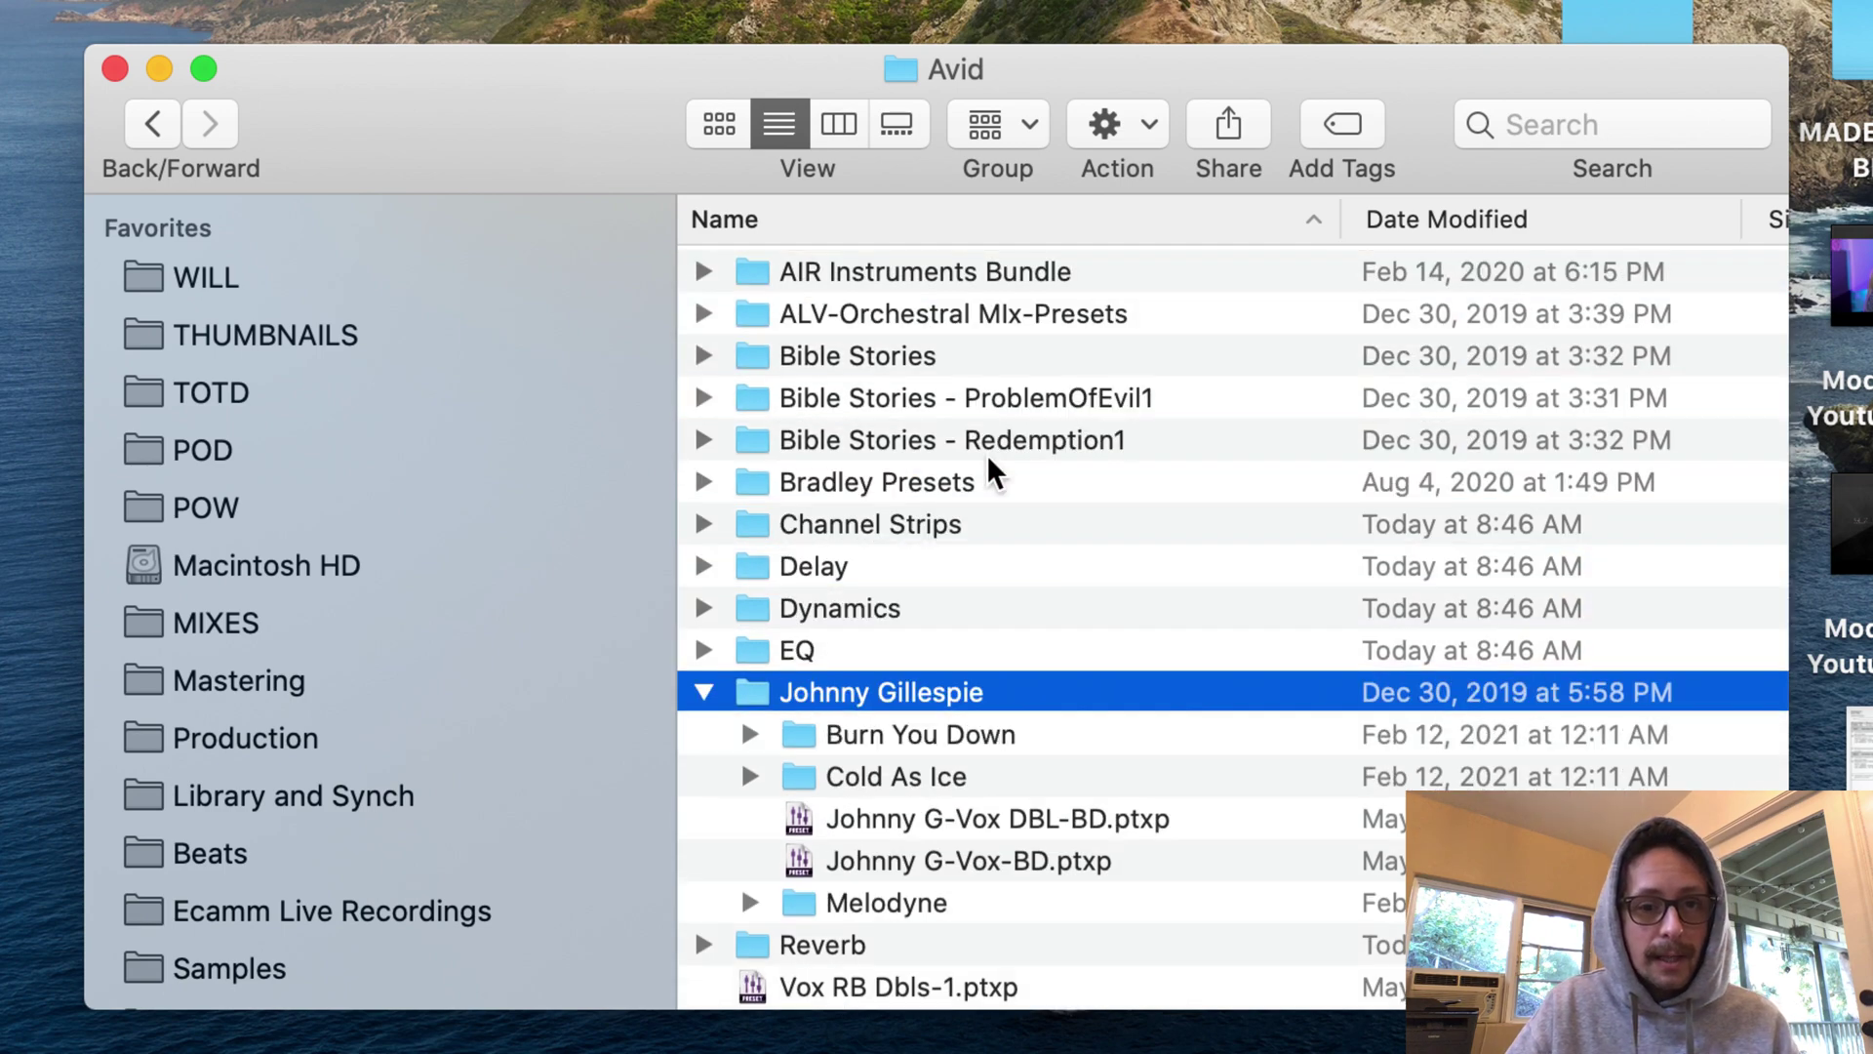
{"action": "key", "text": "Left"}
{"action": "key", "text": "Down"}
{"action": "key", "text": "Right"}
{"action": "key", "text": "Left"}
{"action": "key", "text": "Up"}
{"action": "key", "text": "Up"}
{"action": "key", "text": "Up"}
{"action": "key", "text": "Up"}
{"action": "key", "text": "Up"}
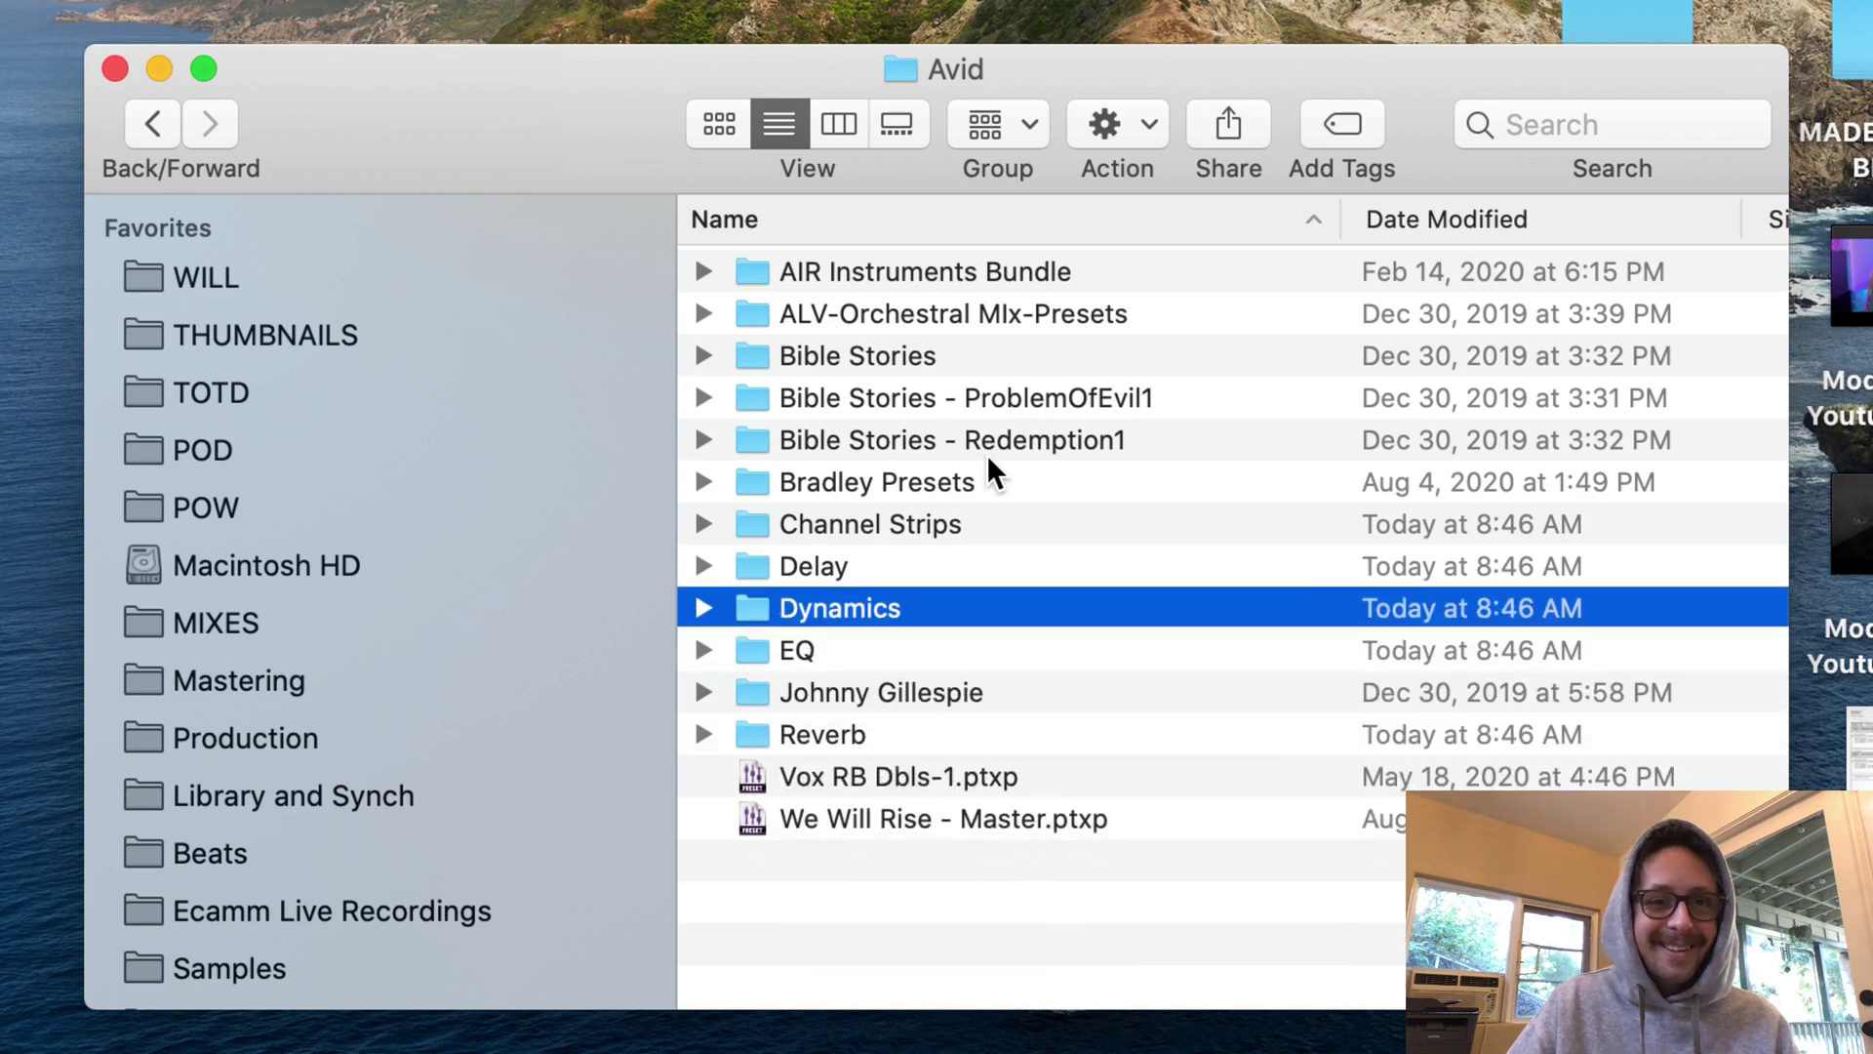
{"action": "key", "text": "Right"}
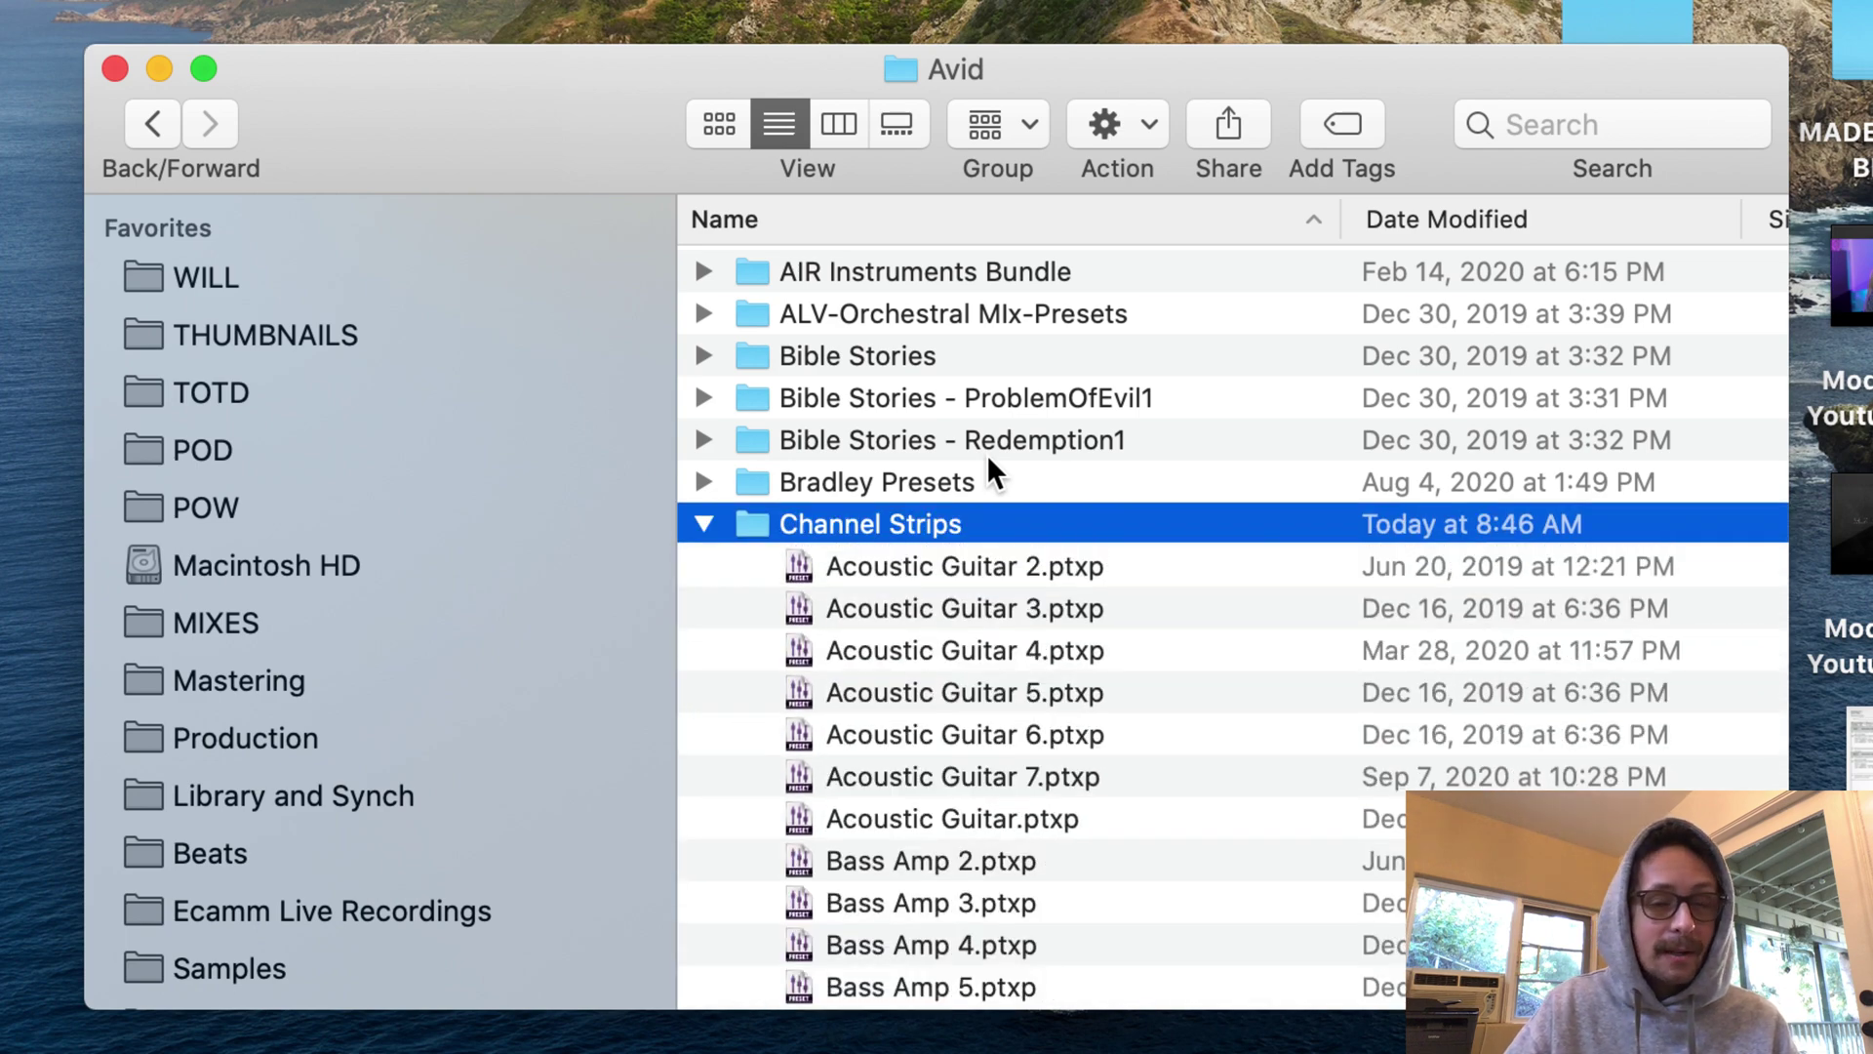
{"action": "key", "text": "Left"}
{"action": "key", "text": "Up"}
{"action": "key", "text": "Right"}
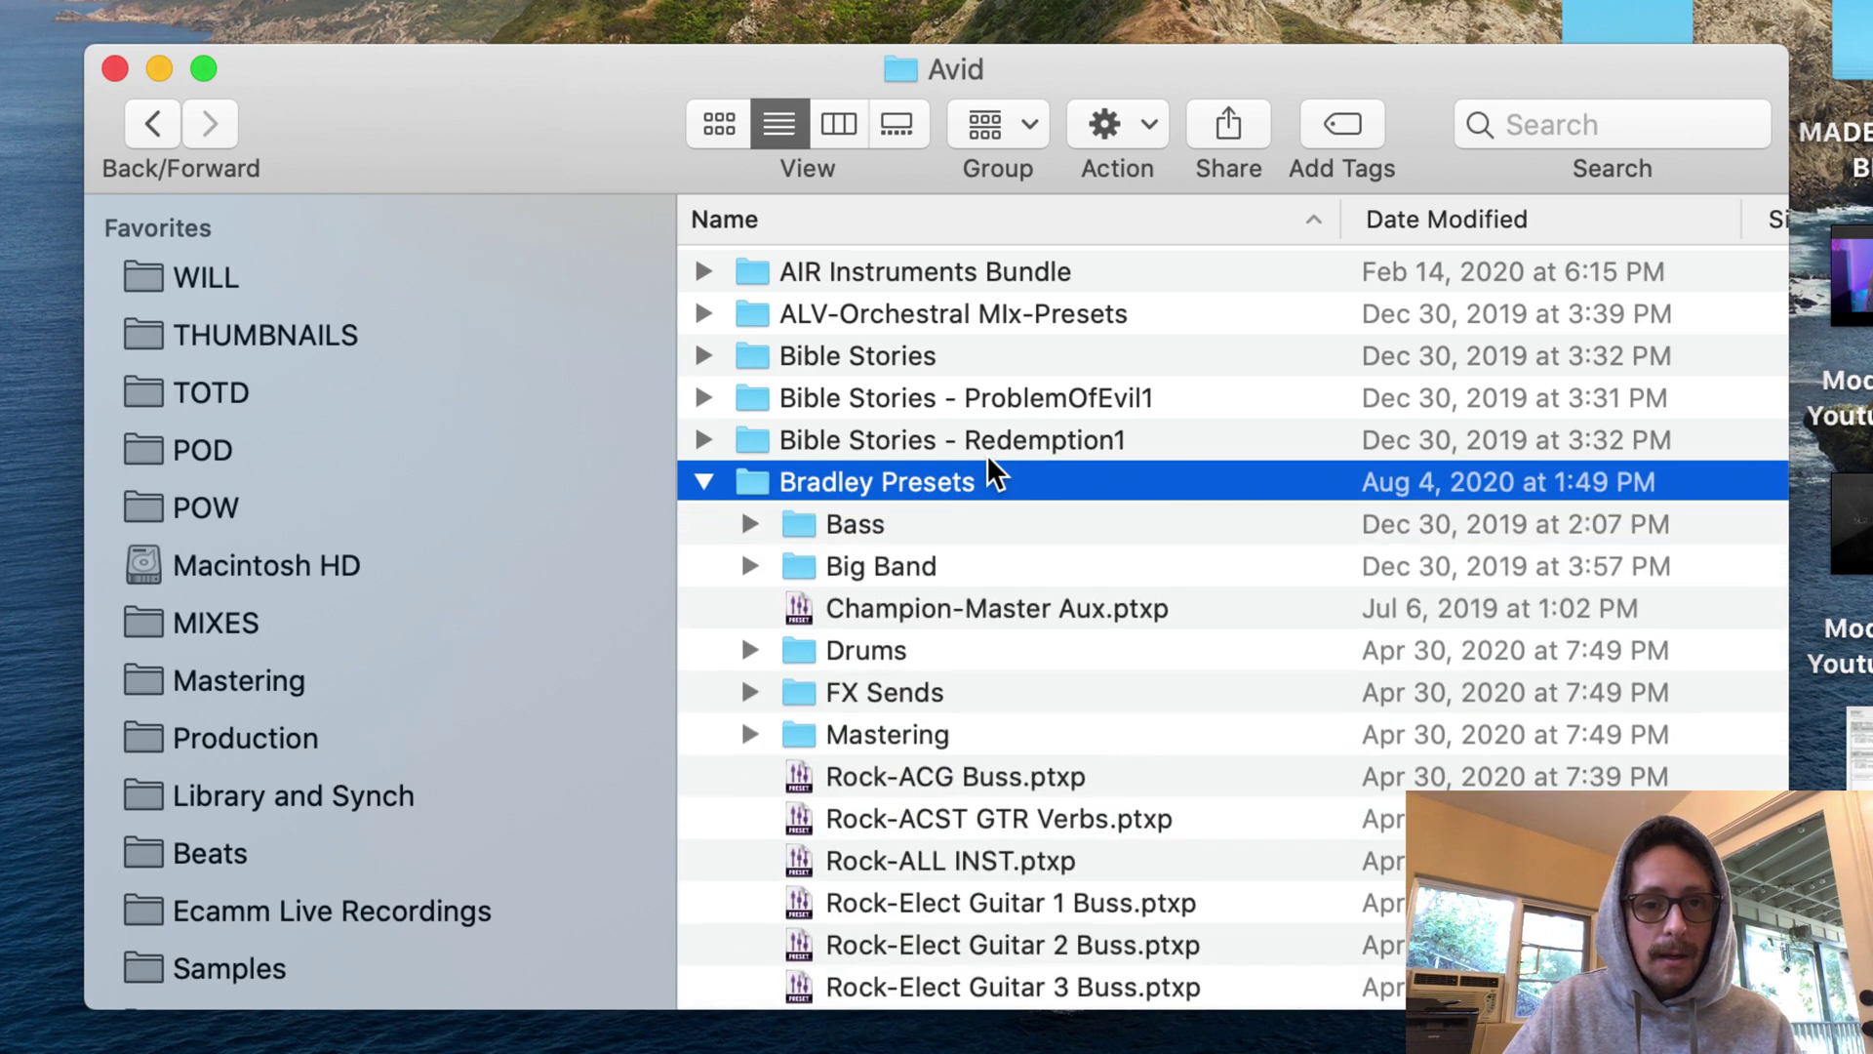
{"action": "scroll", "coordinate": [988, 460], "scroll_direction": "down", "scroll_amount": 5}
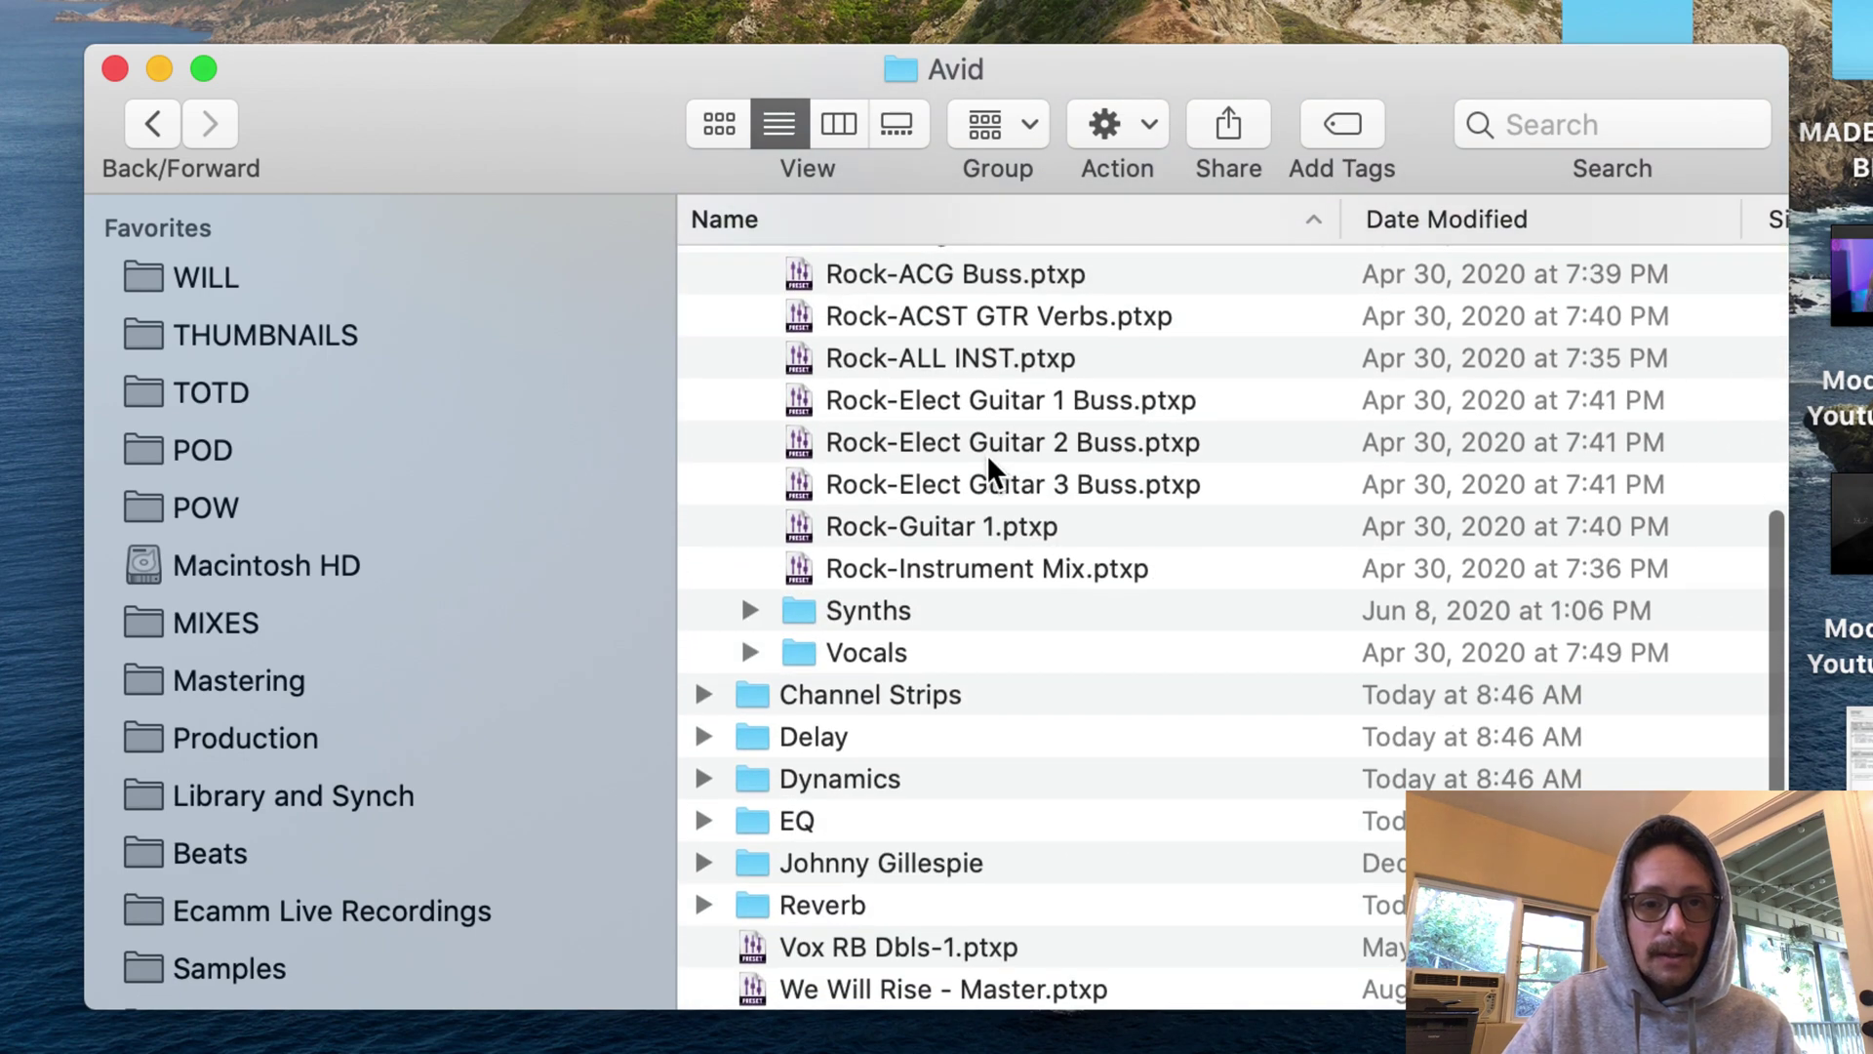
{"action": "scroll", "coordinate": [989, 460], "scroll_direction": "up", "scroll_amount": 4}
{"action": "scroll", "coordinate": [879, 483], "scroll_direction": "up", "scroll_amount": 2}
{"action": "scroll", "coordinate": [878, 483], "scroll_direction": "right", "scroll_amount": 1}
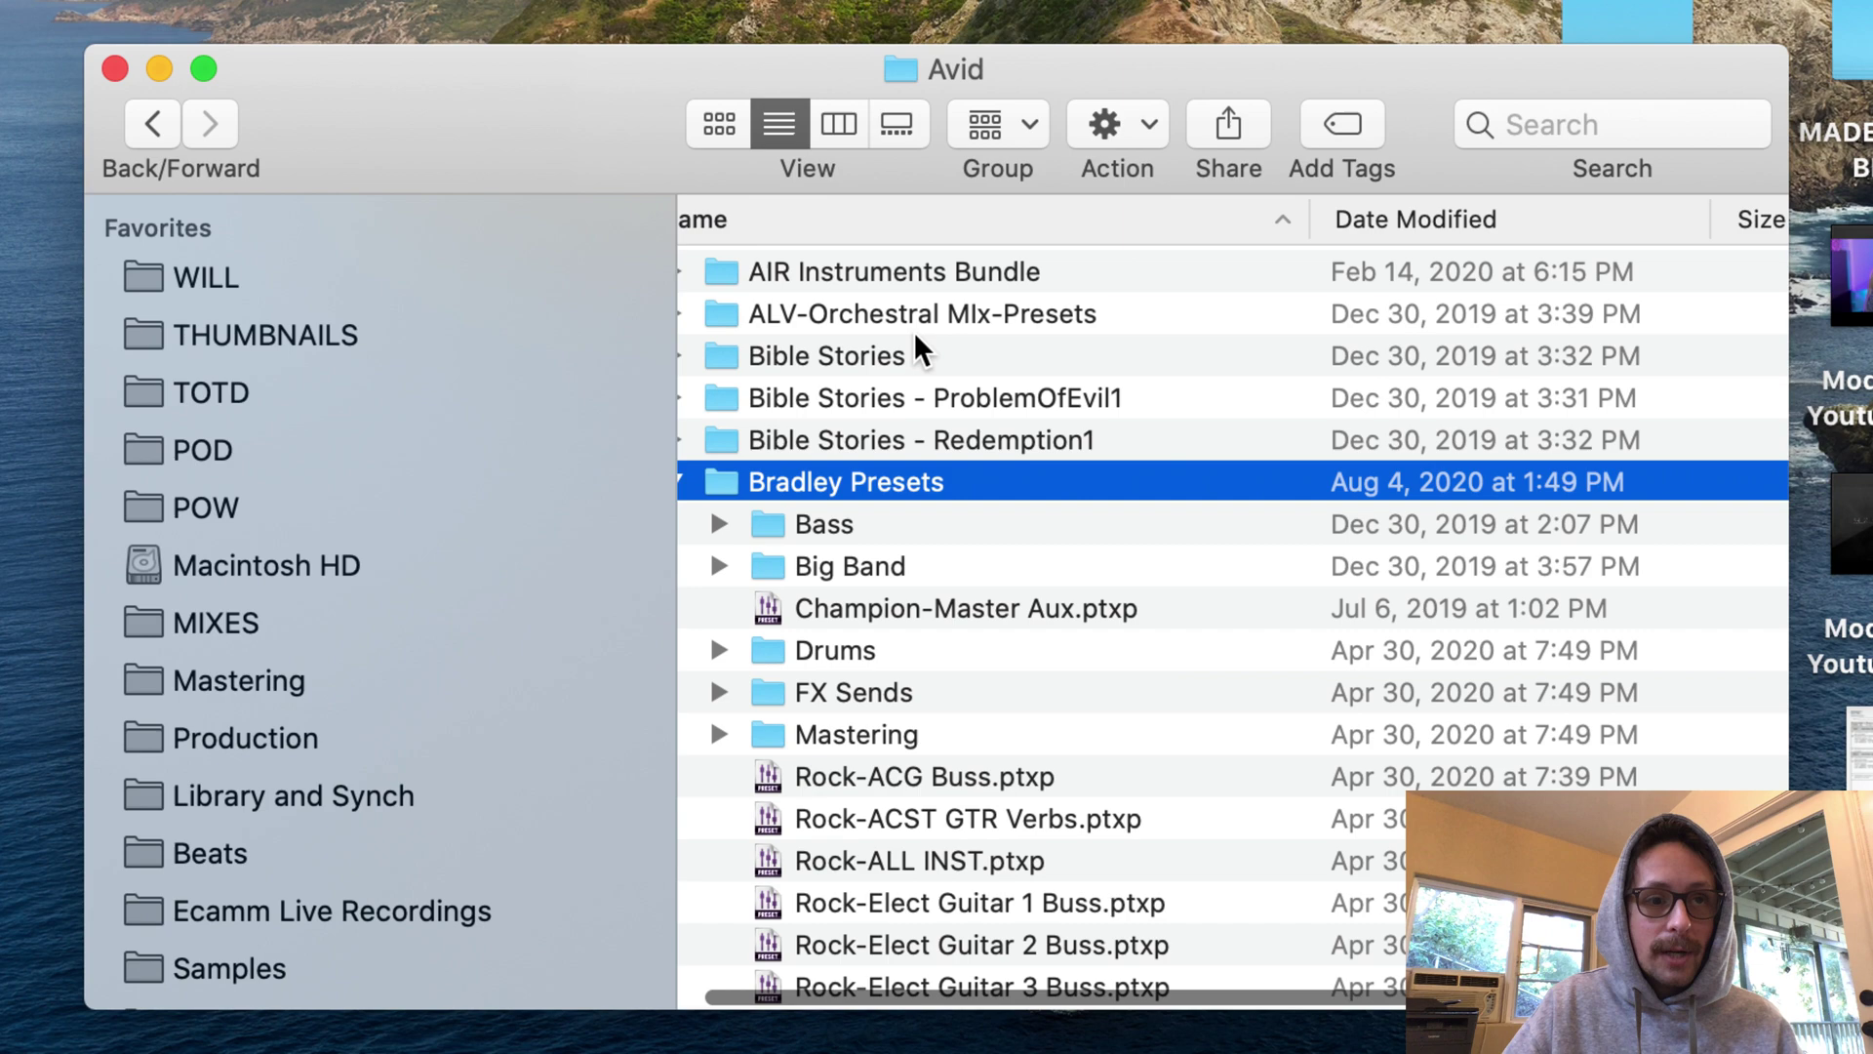
{"action": "key", "text": "Left"}
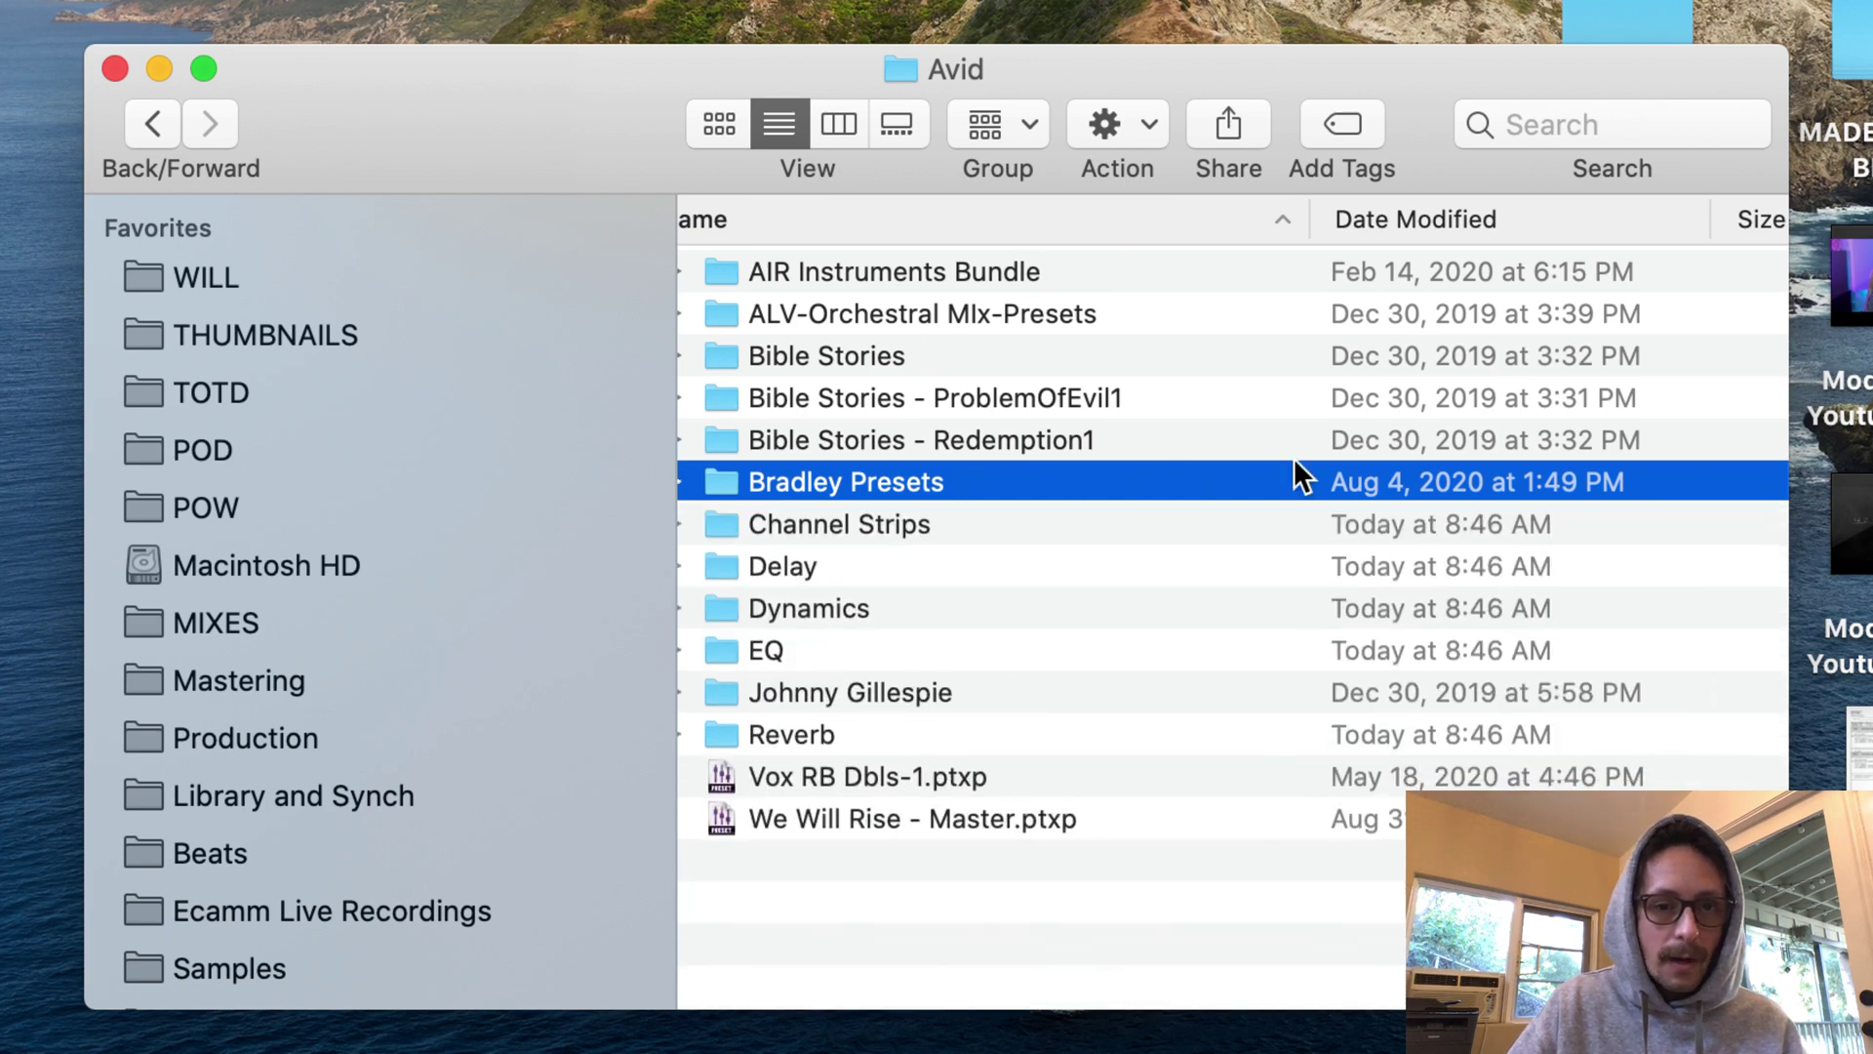
- Close the Avid window, glance at the Pro Tools workspace, and open a new Finder window
{"action": "left_click", "coordinate": [107, 61]}
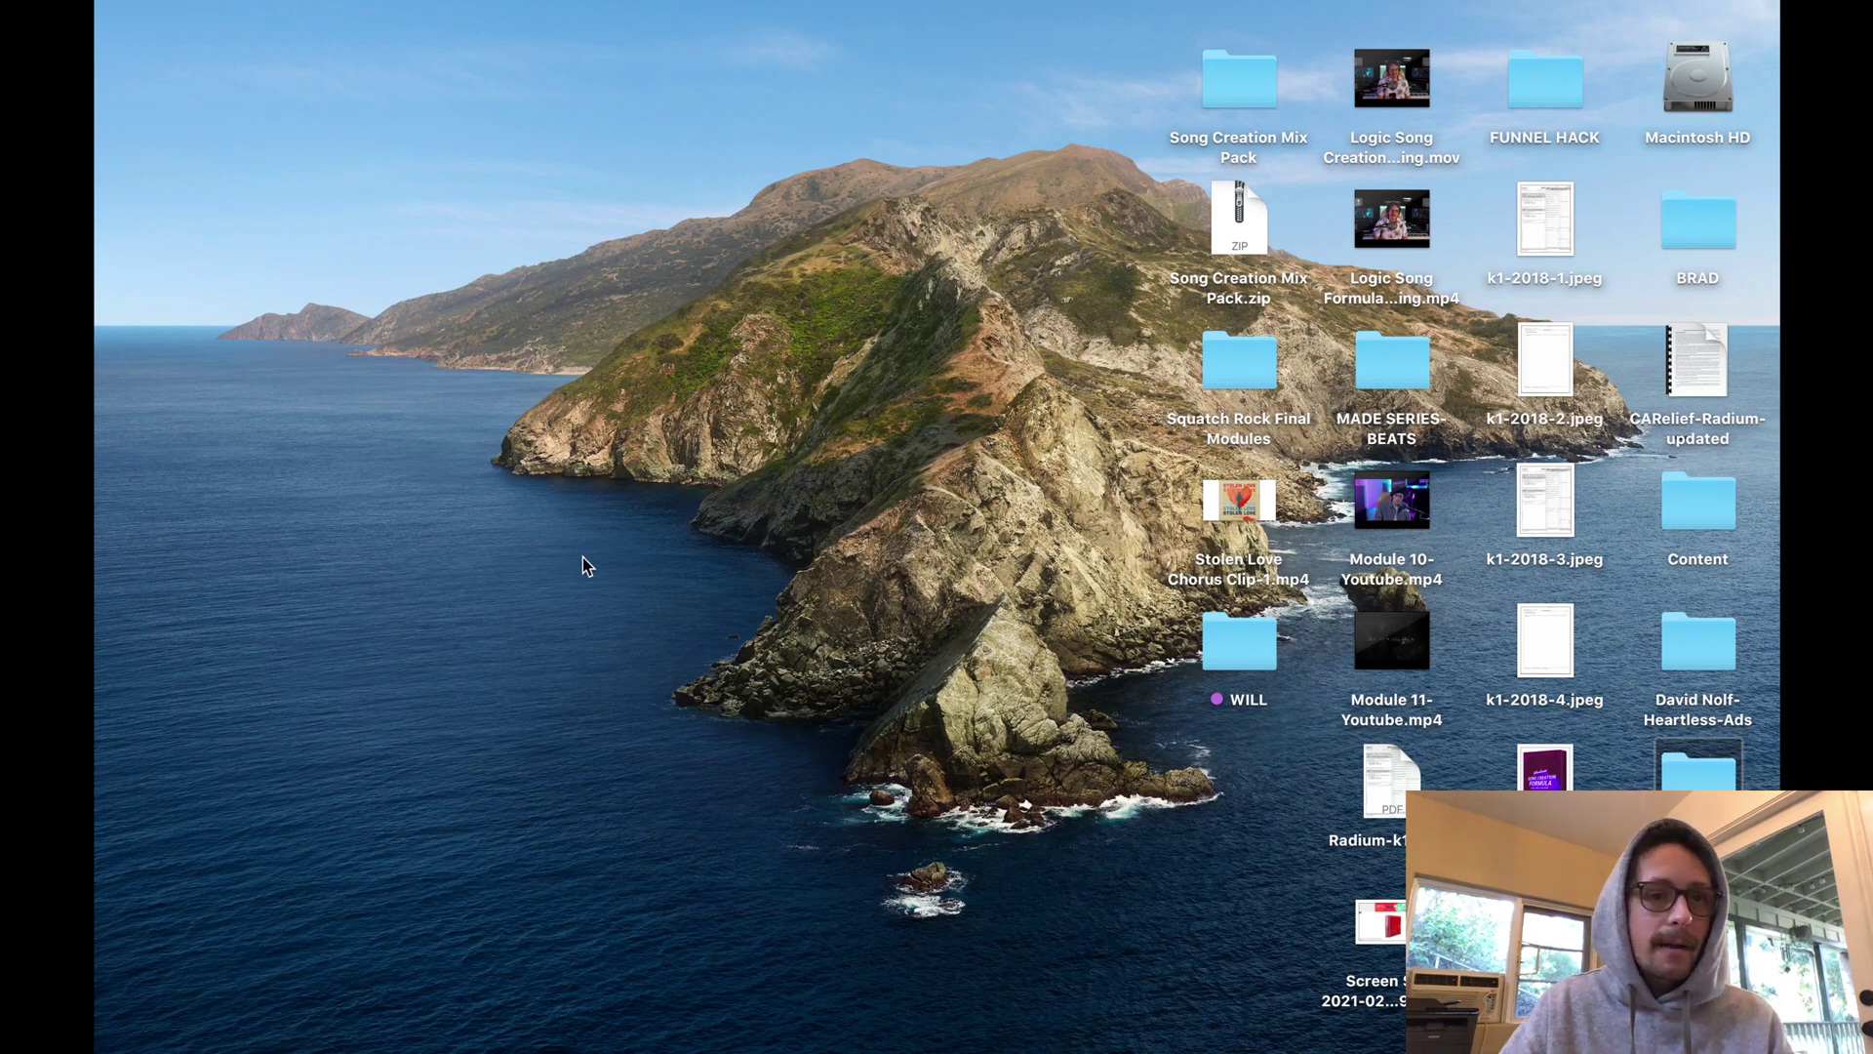
{"action": "key", "text": "F11"}
{"action": "left_click", "coordinate": [530, 580]}
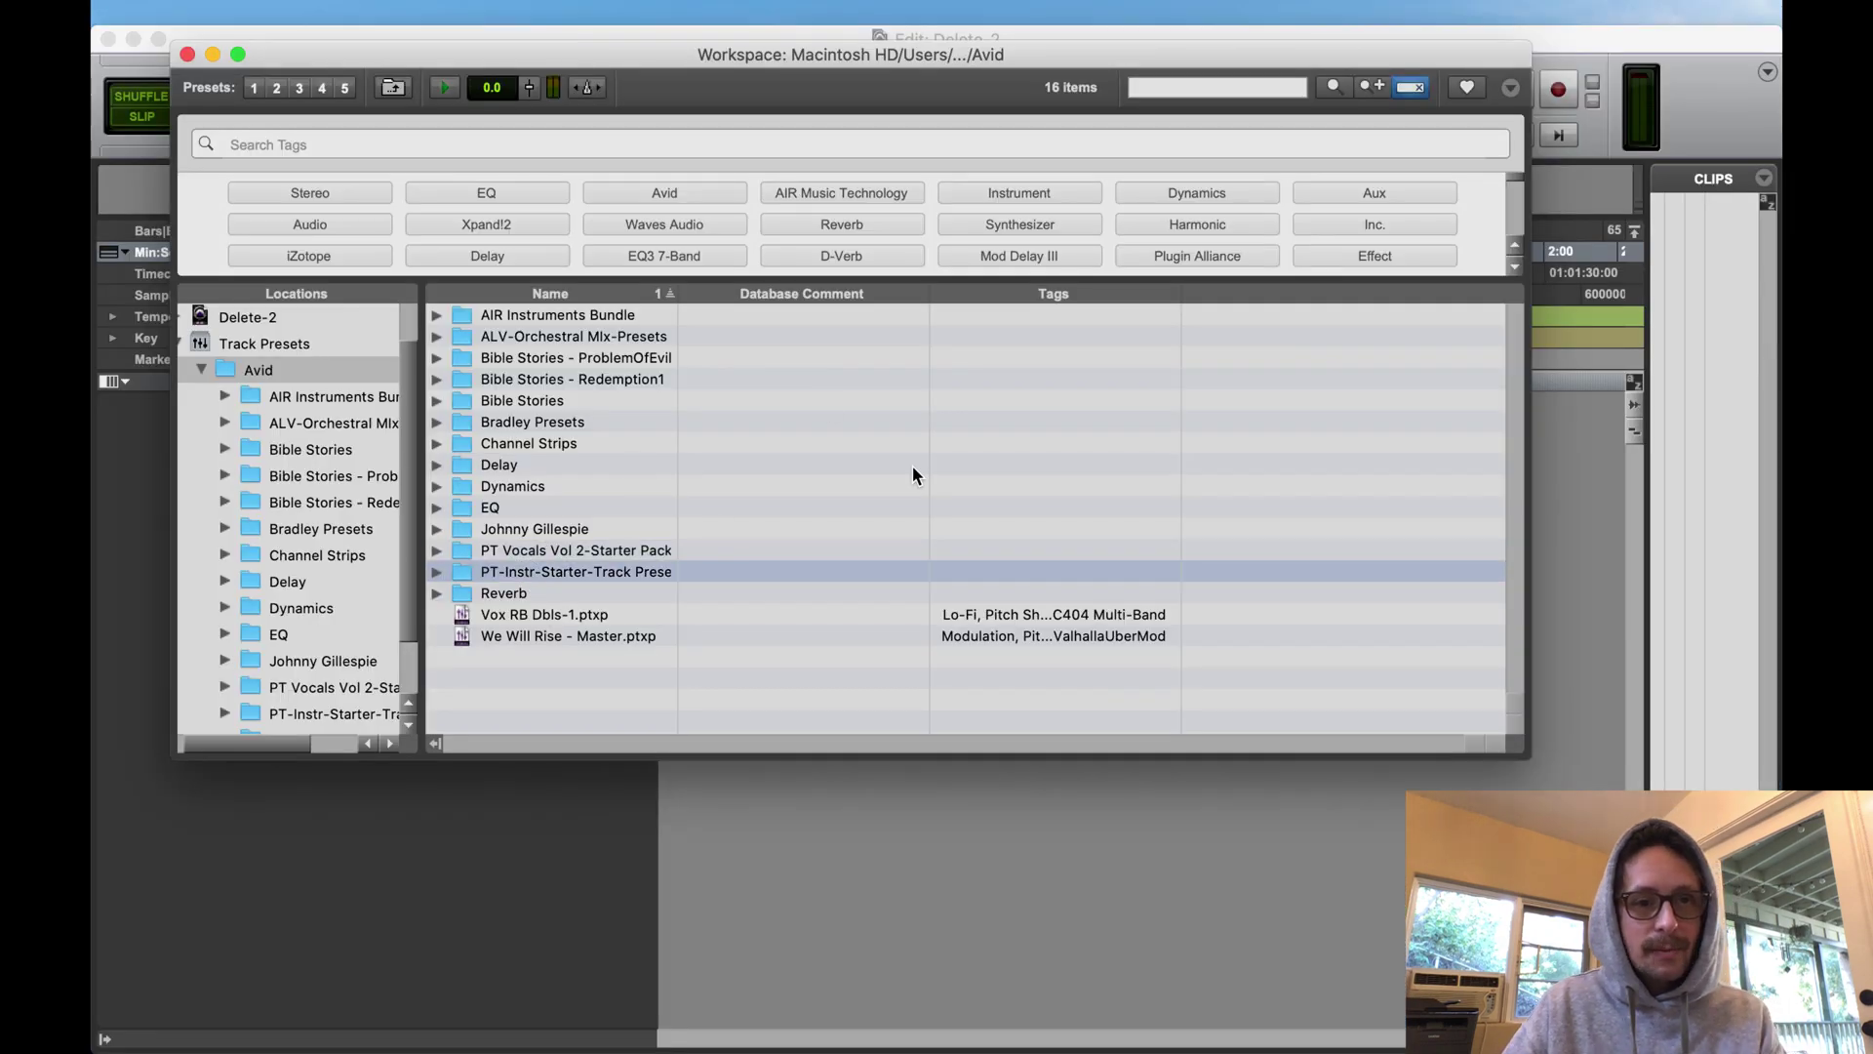
{"action": "key", "text": "F11"}
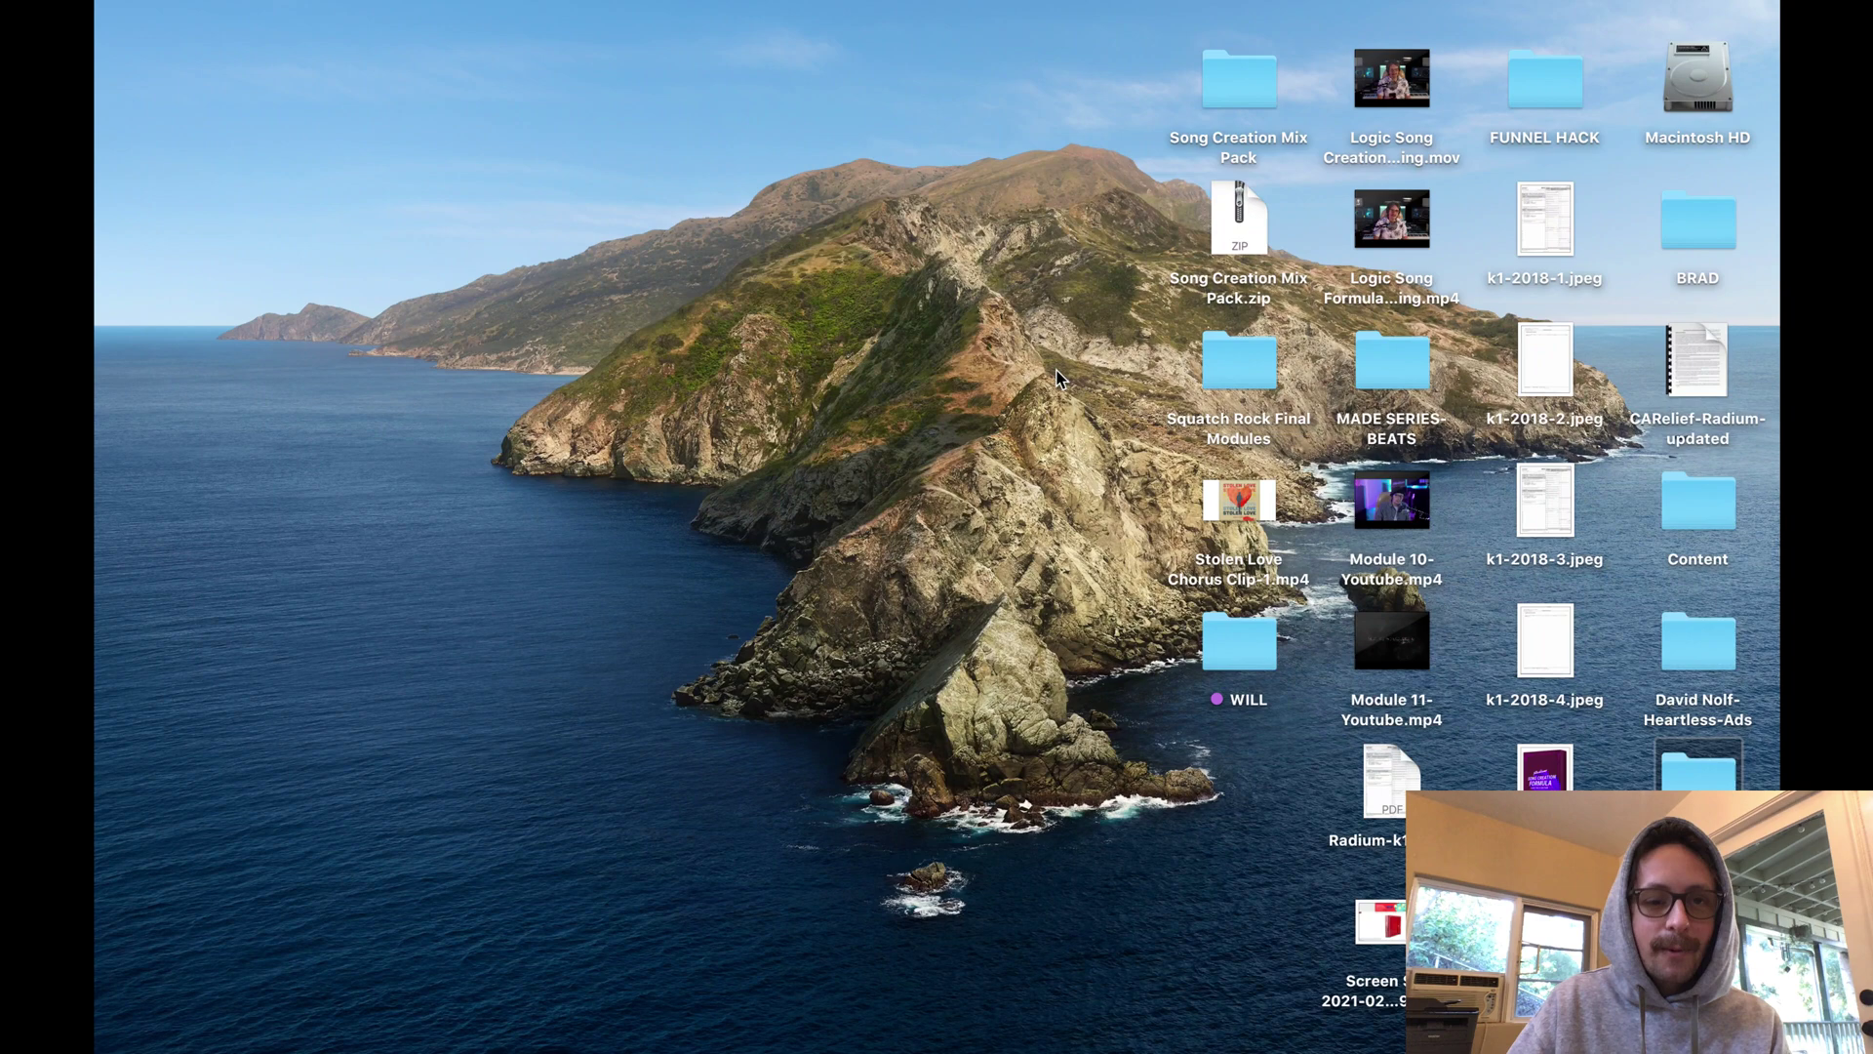
{"action": "key", "text": "super+n"}
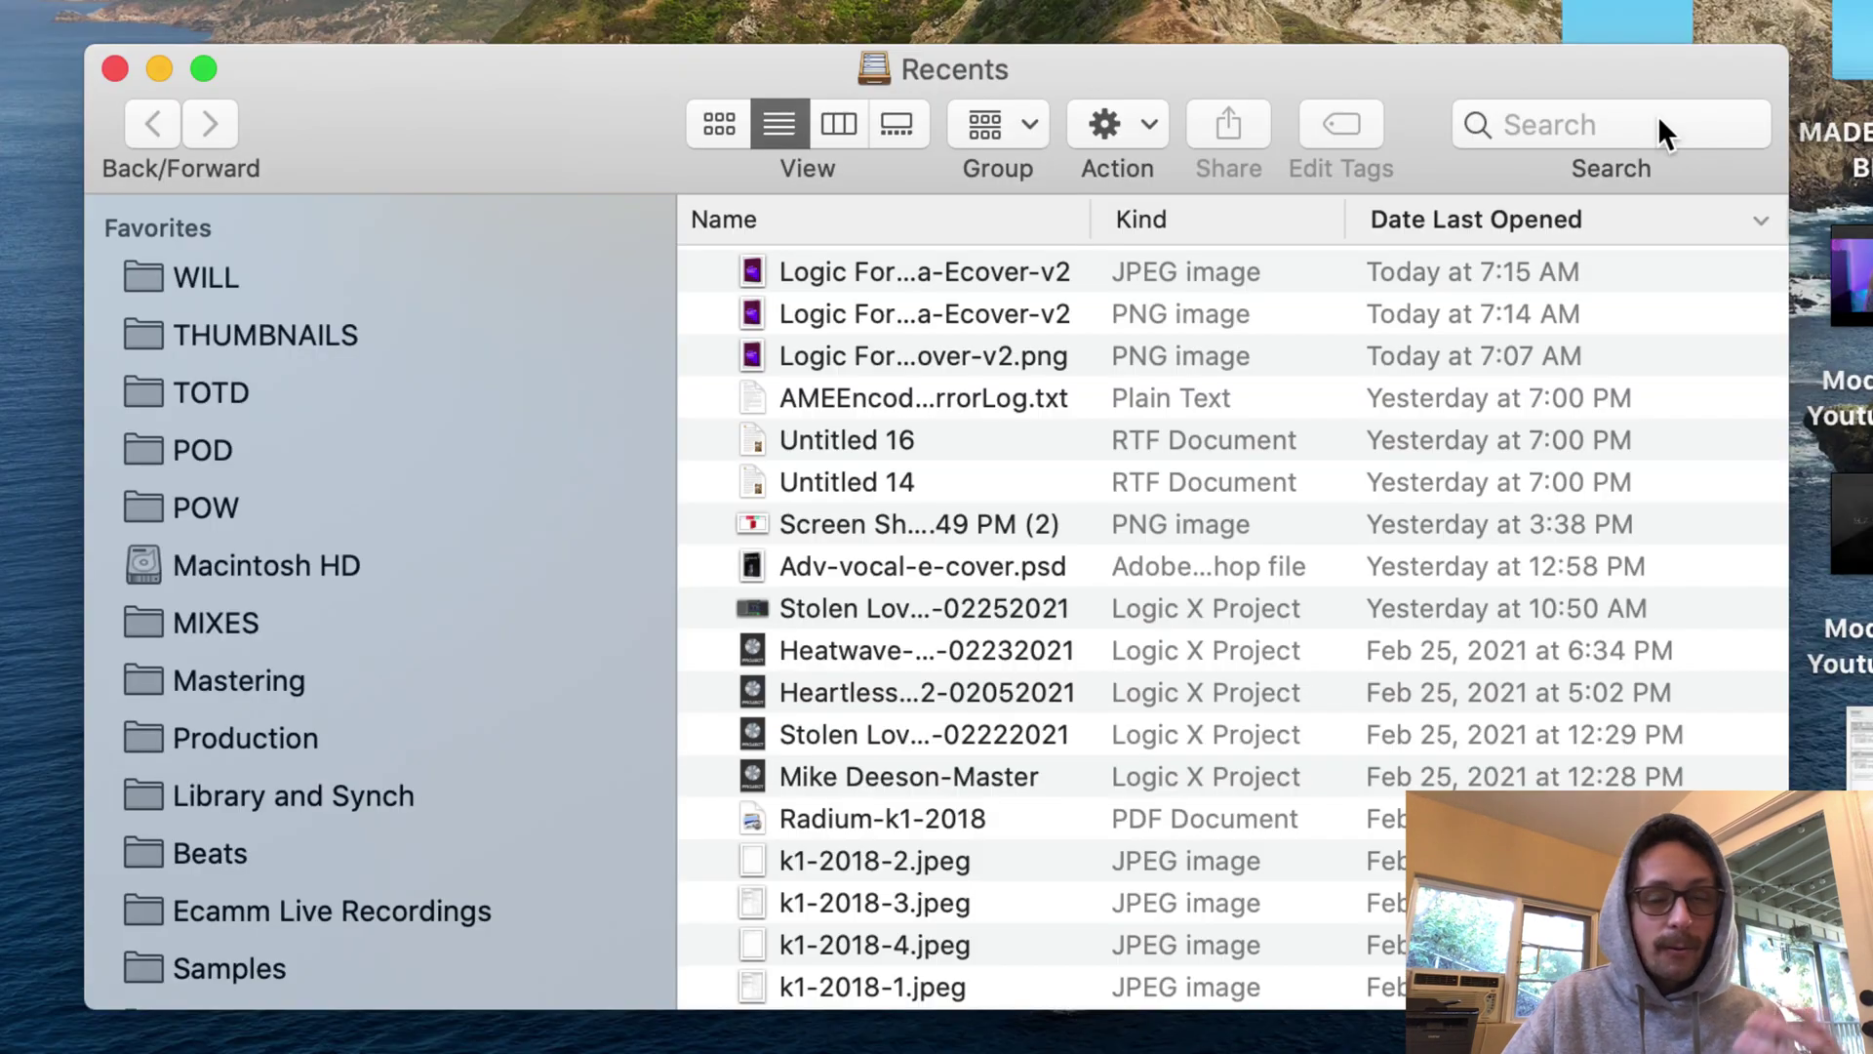
- Search This Mac for 'PT-Instr-Starter-Track' and select the PT-Instr-Starter-Track Presets folder
{"action": "left_click", "coordinate": [1611, 144]}
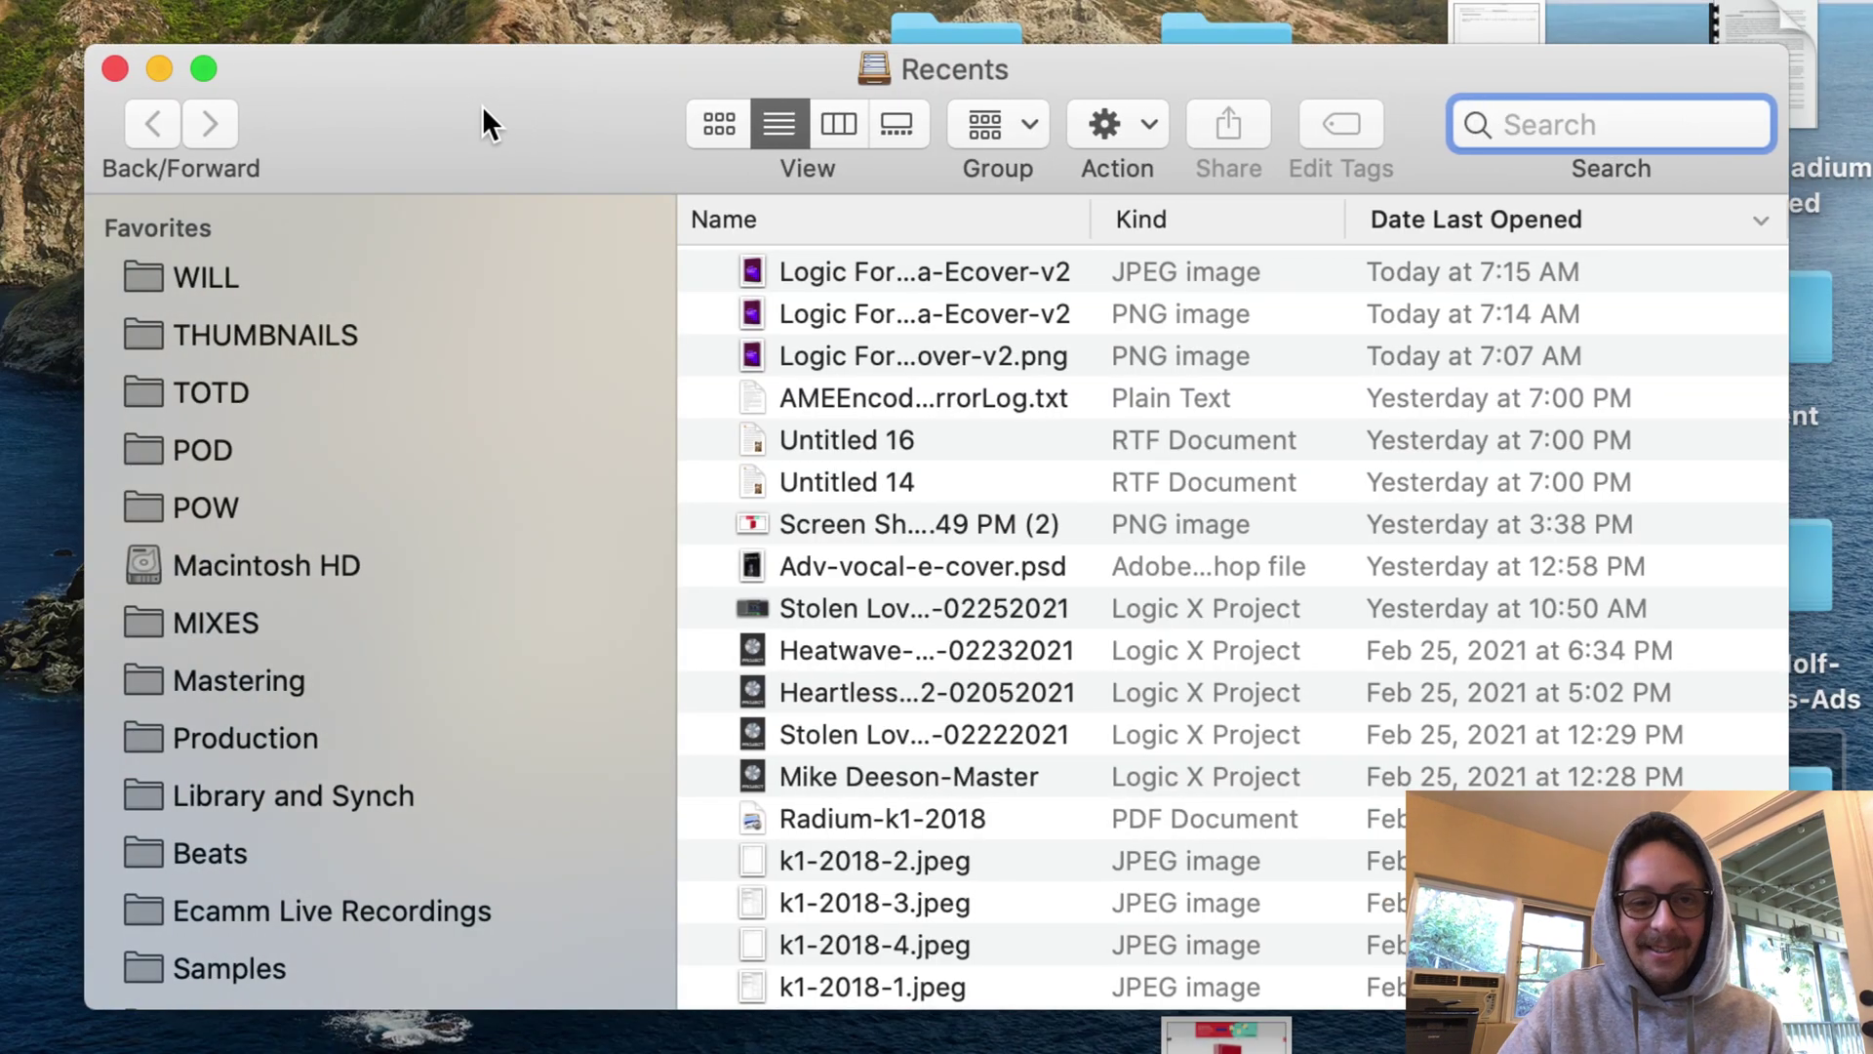
{"action": "type", "text": "PT-"}
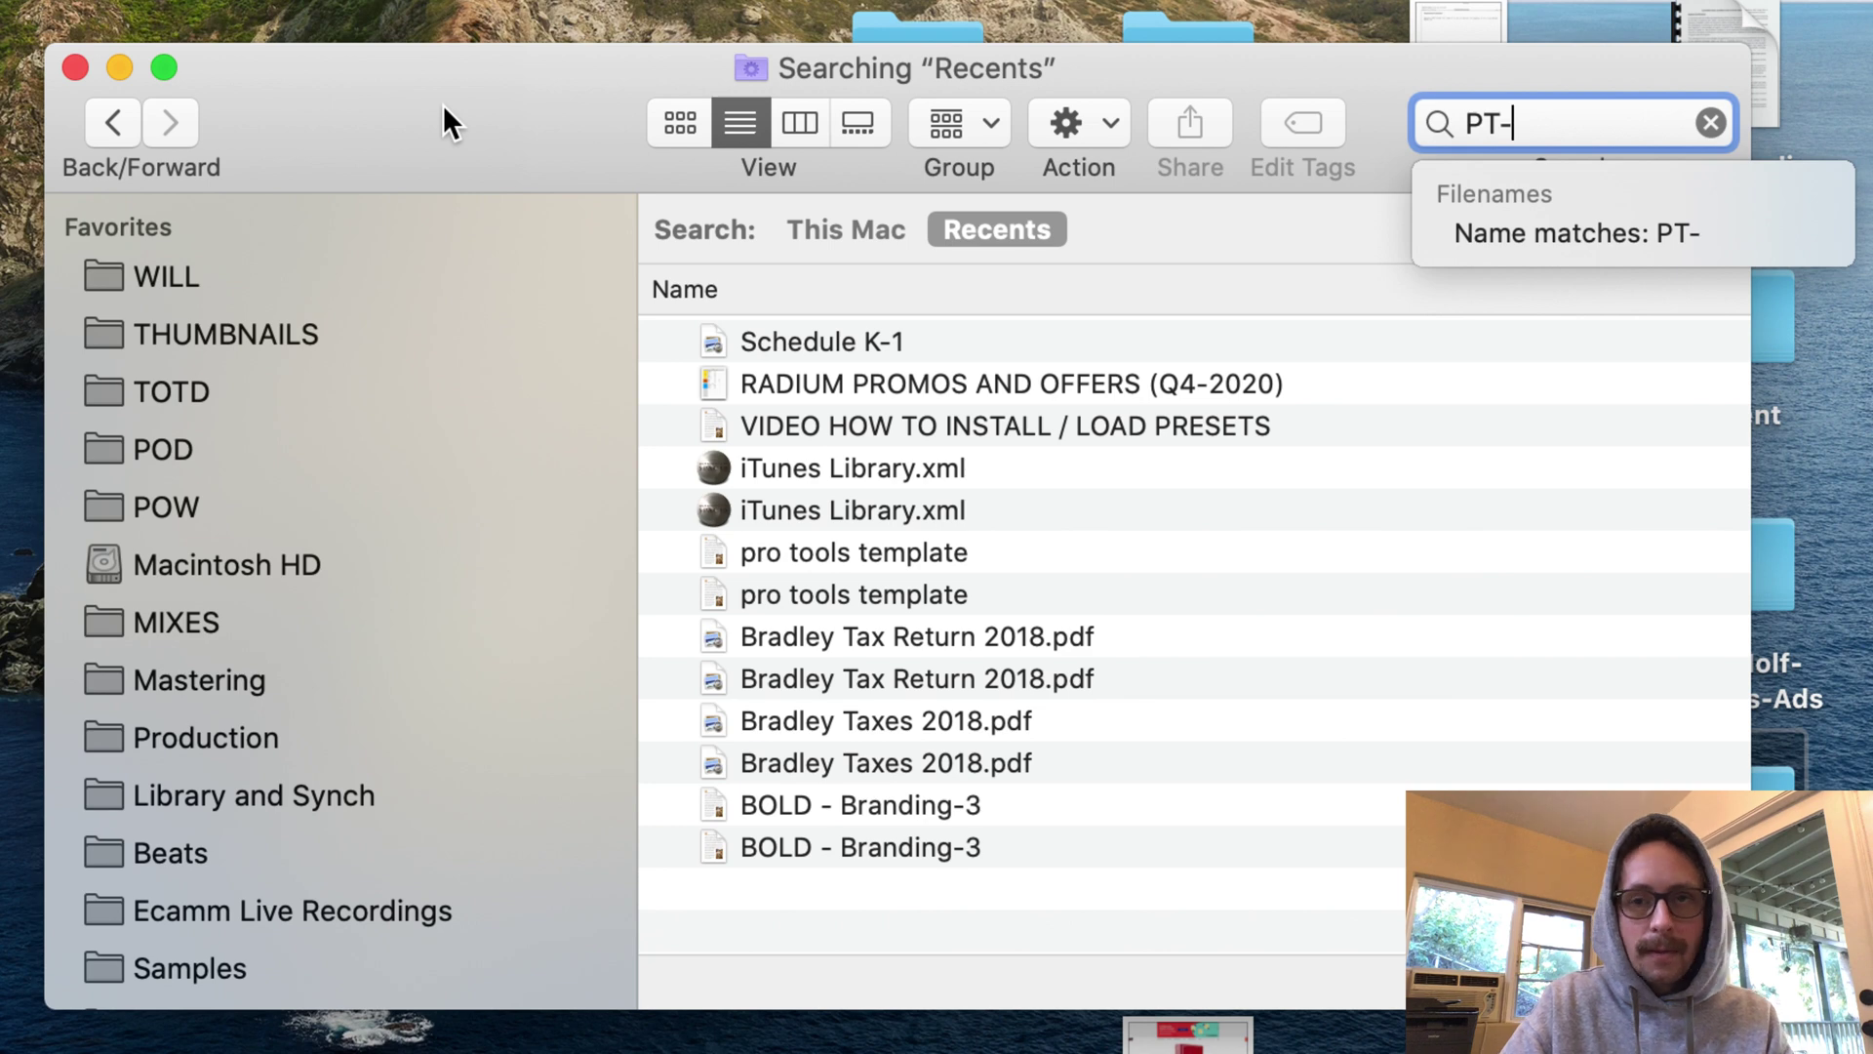
{"action": "type", "text": "IN"}
{"action": "key", "text": "BackSpace"}
{"action": "type", "text": "n"}
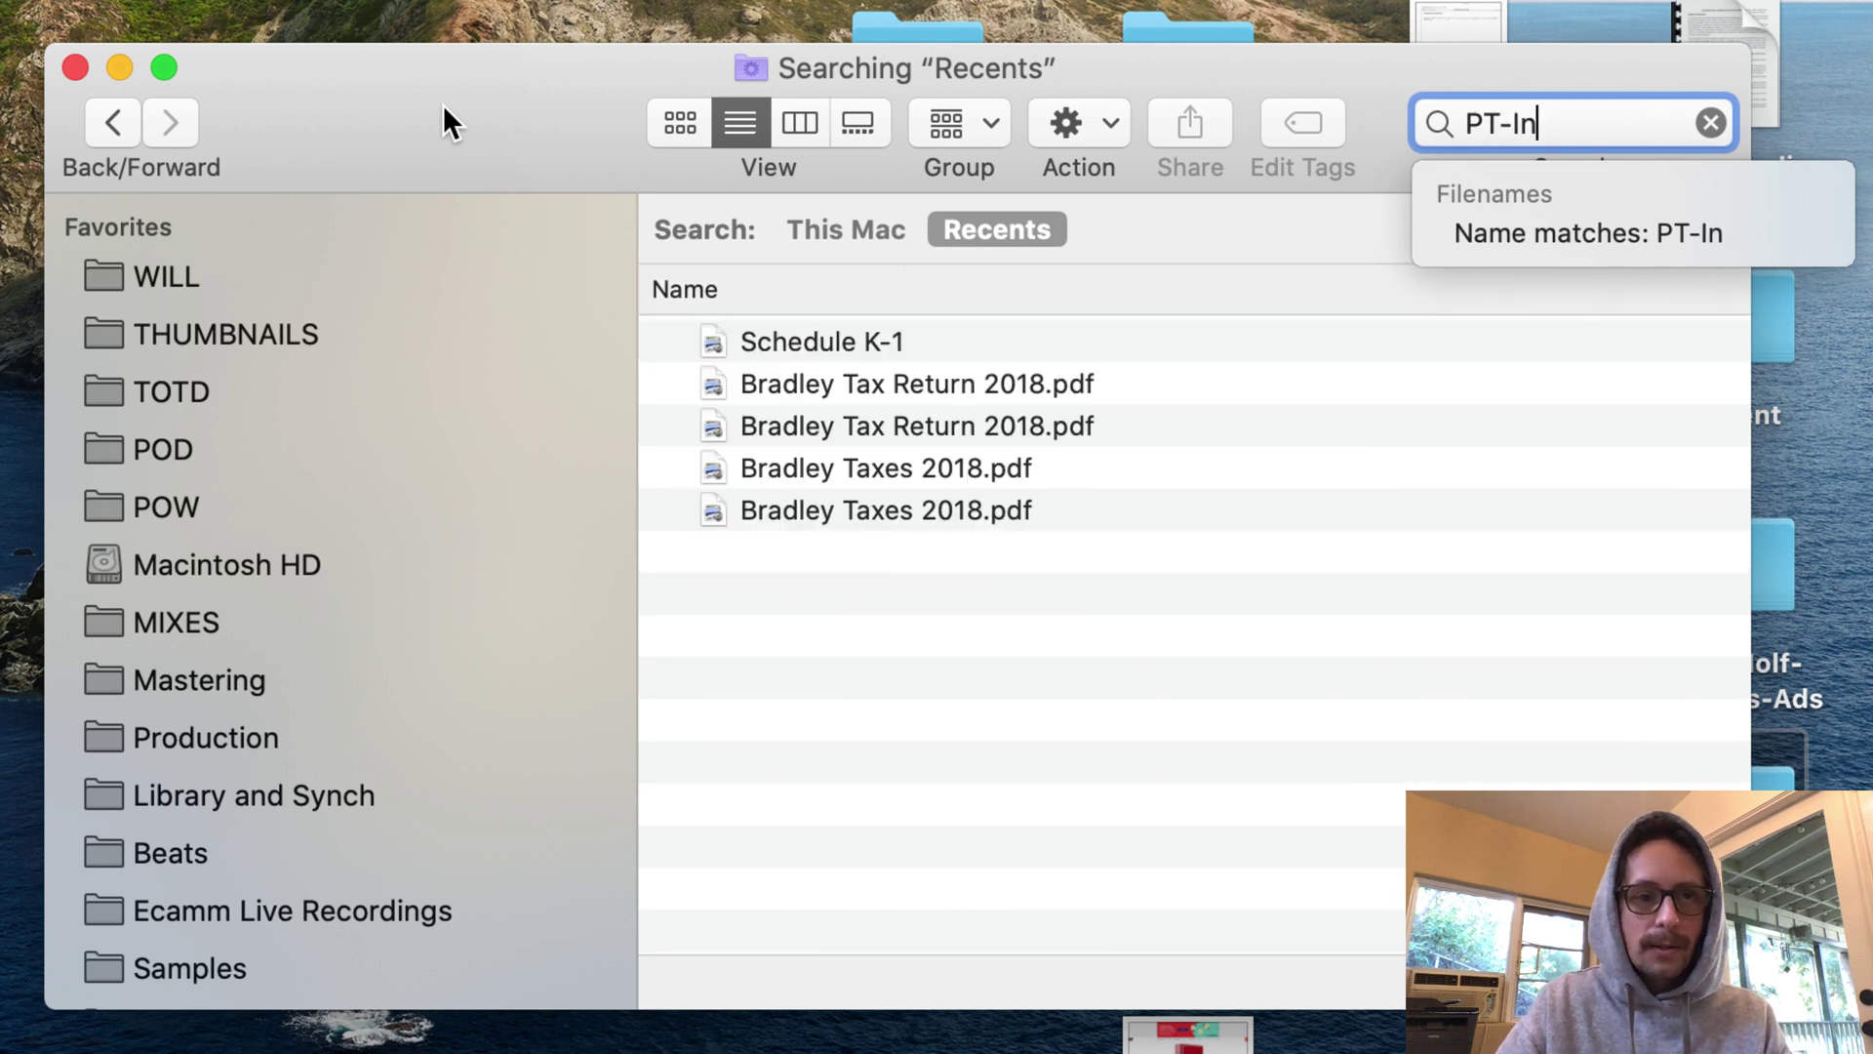
{"action": "type", "text": "str-Sta"}
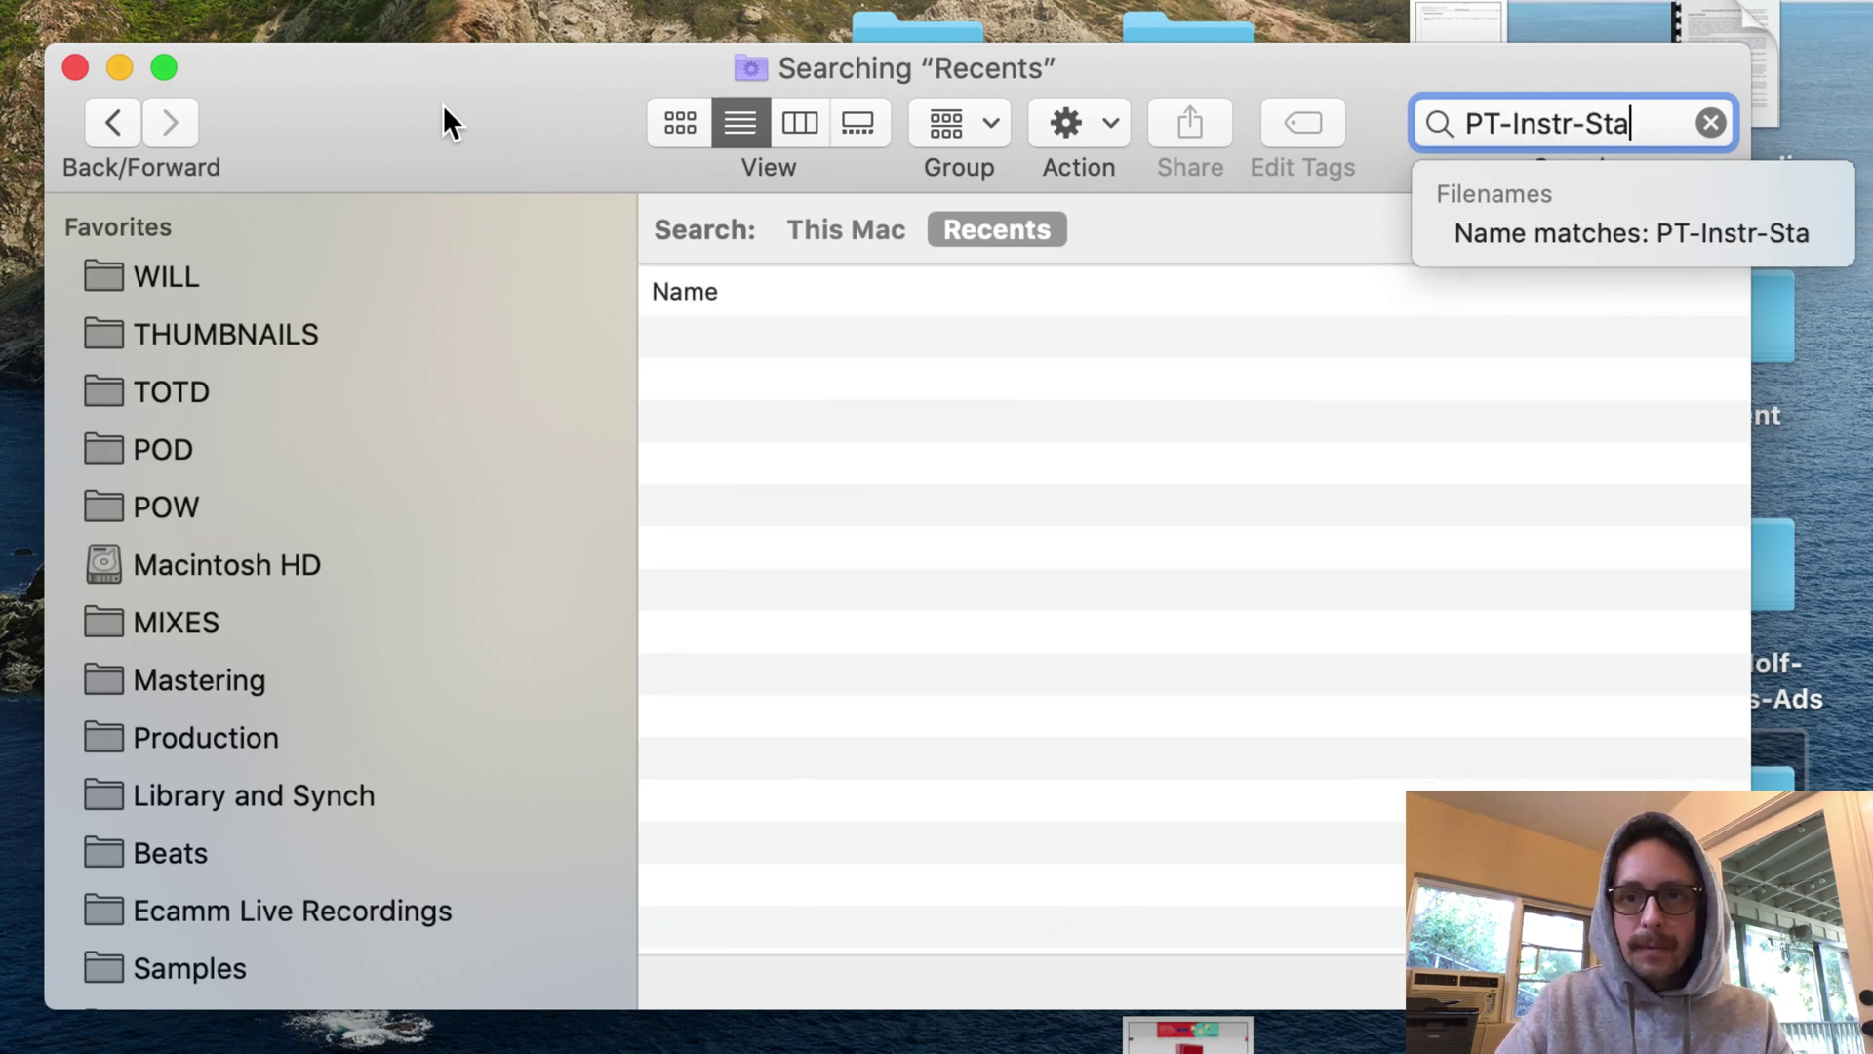
{"action": "type", "text": "rter-Track"}
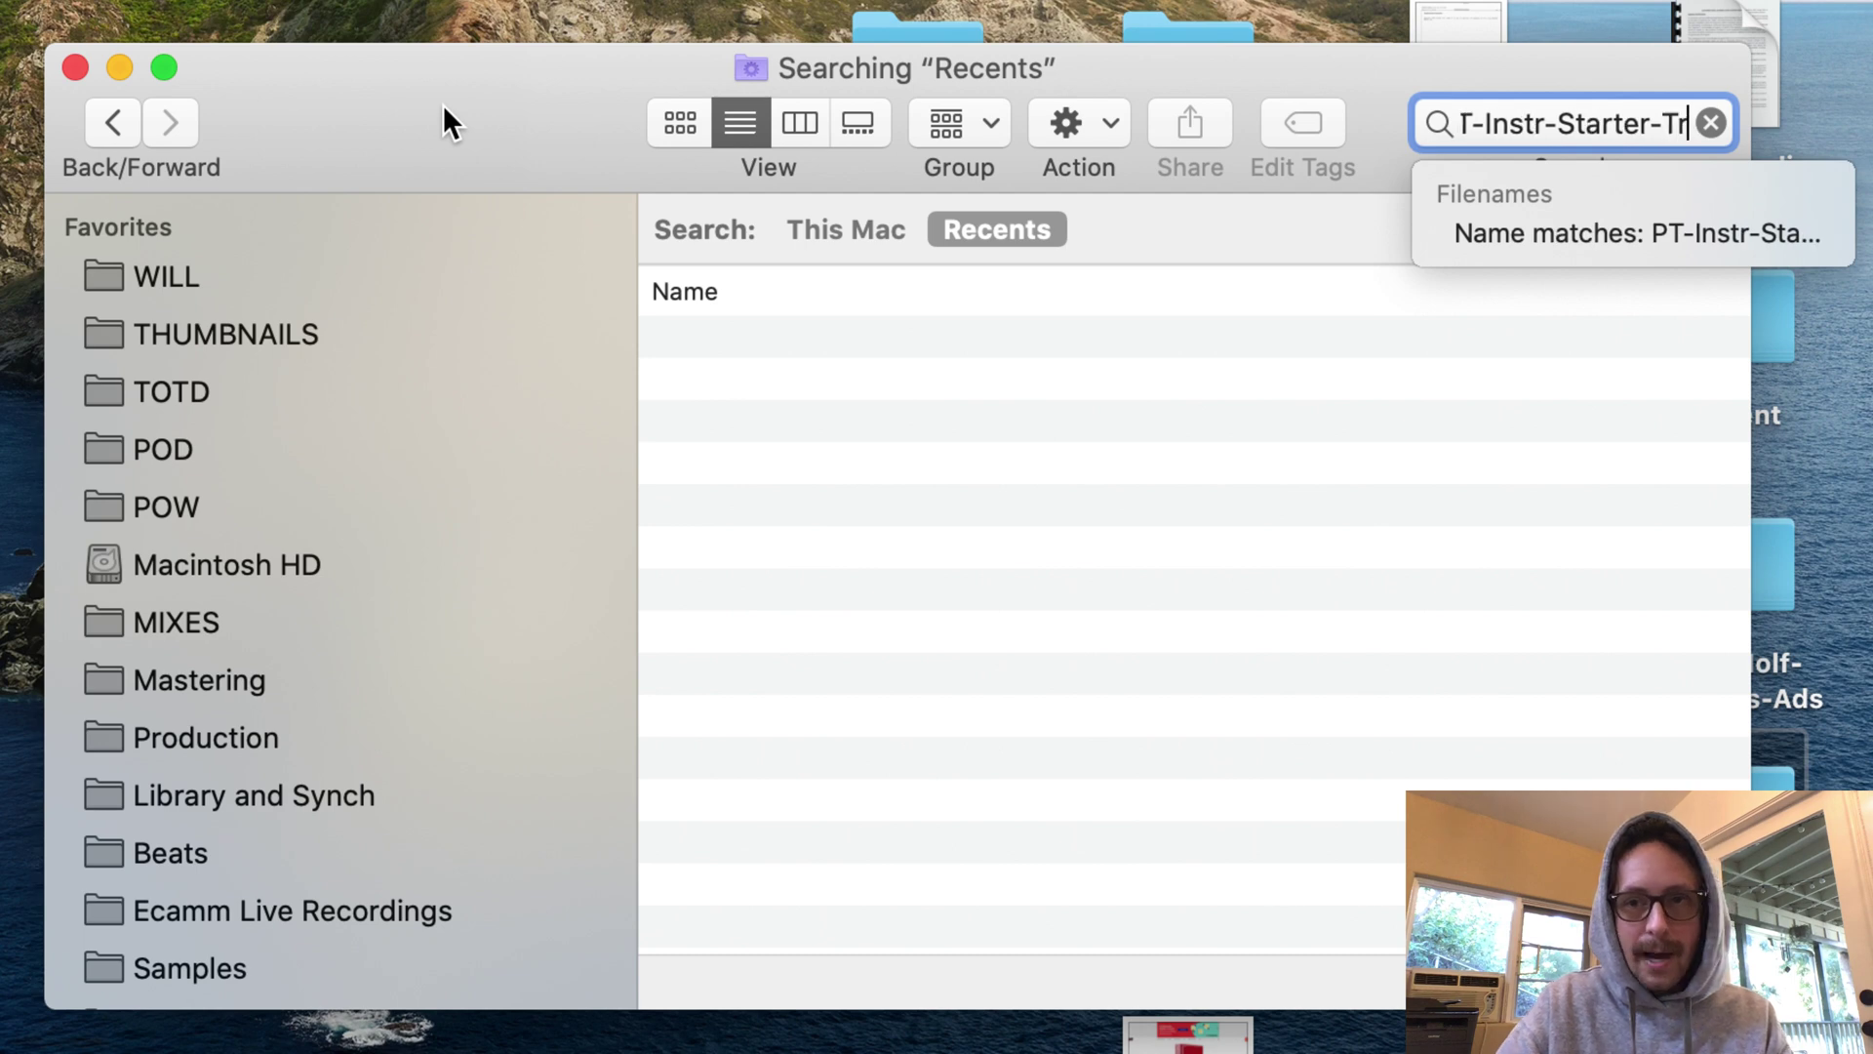
{"action": "key", "text": "Return"}
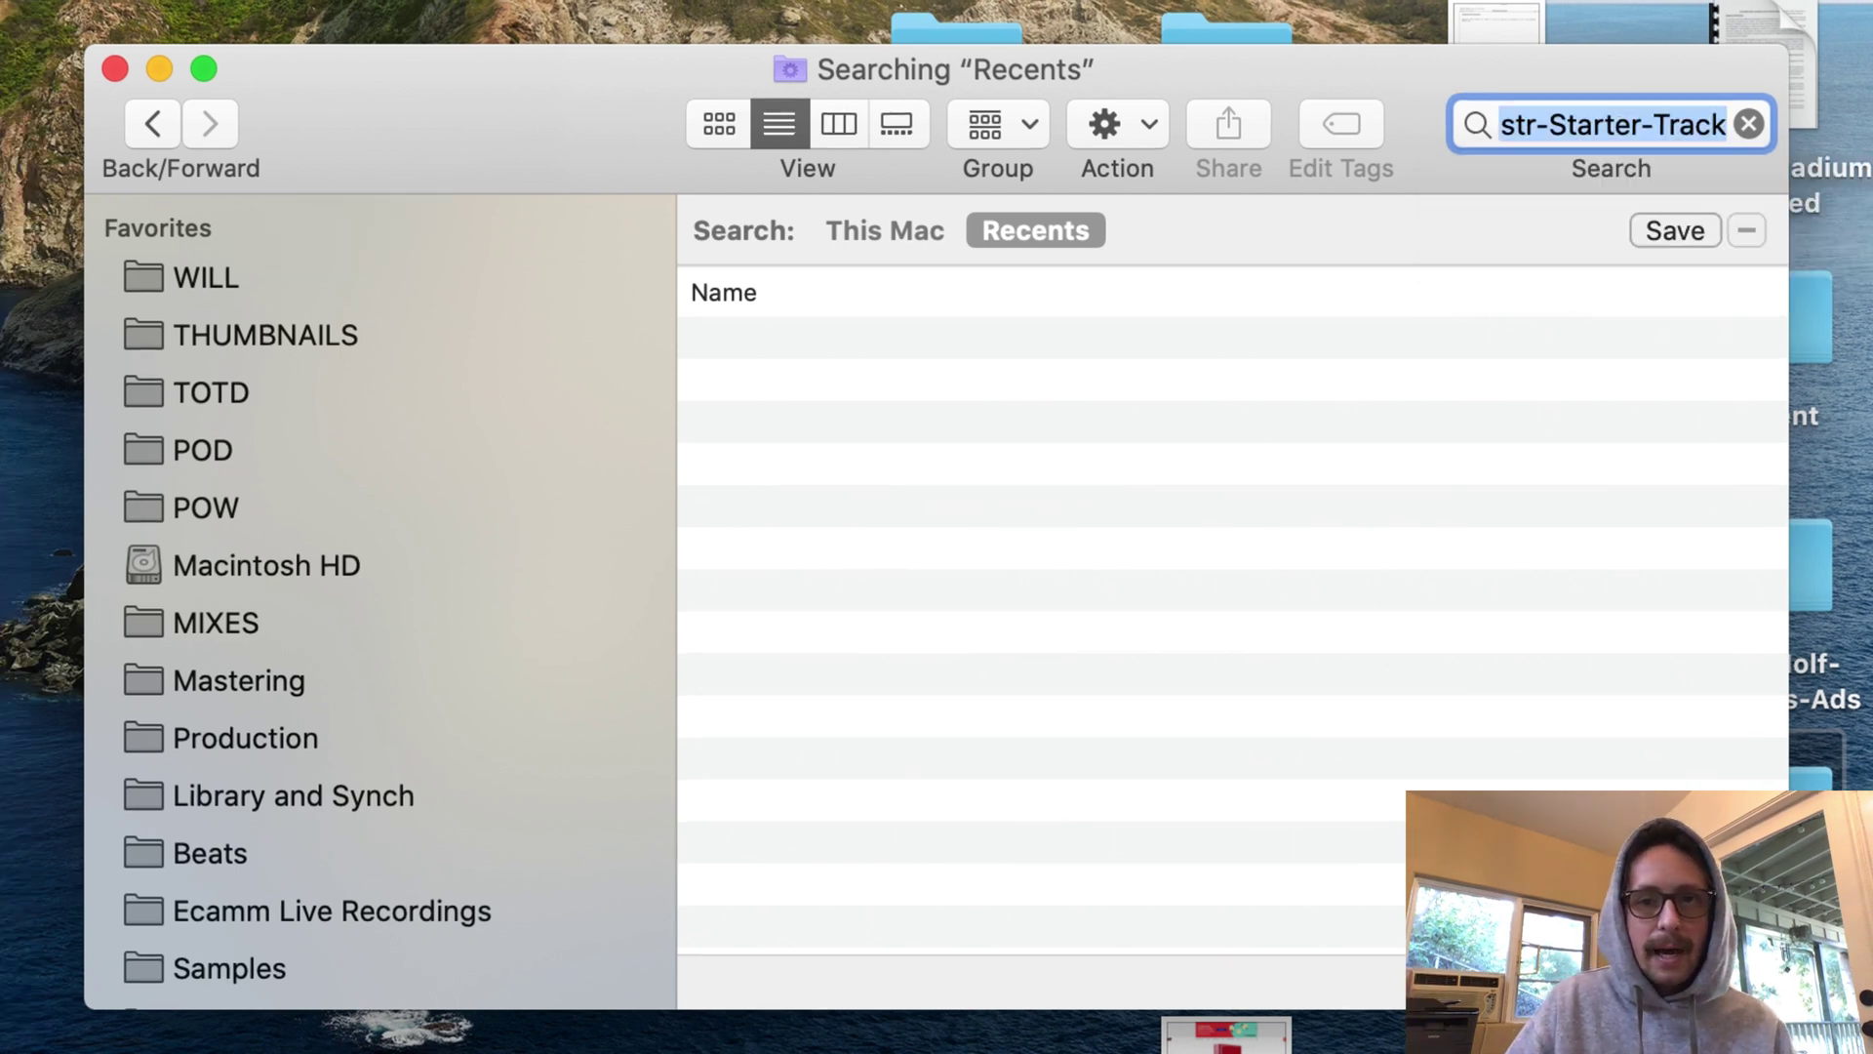
{"action": "left_click", "coordinate": [919, 214]}
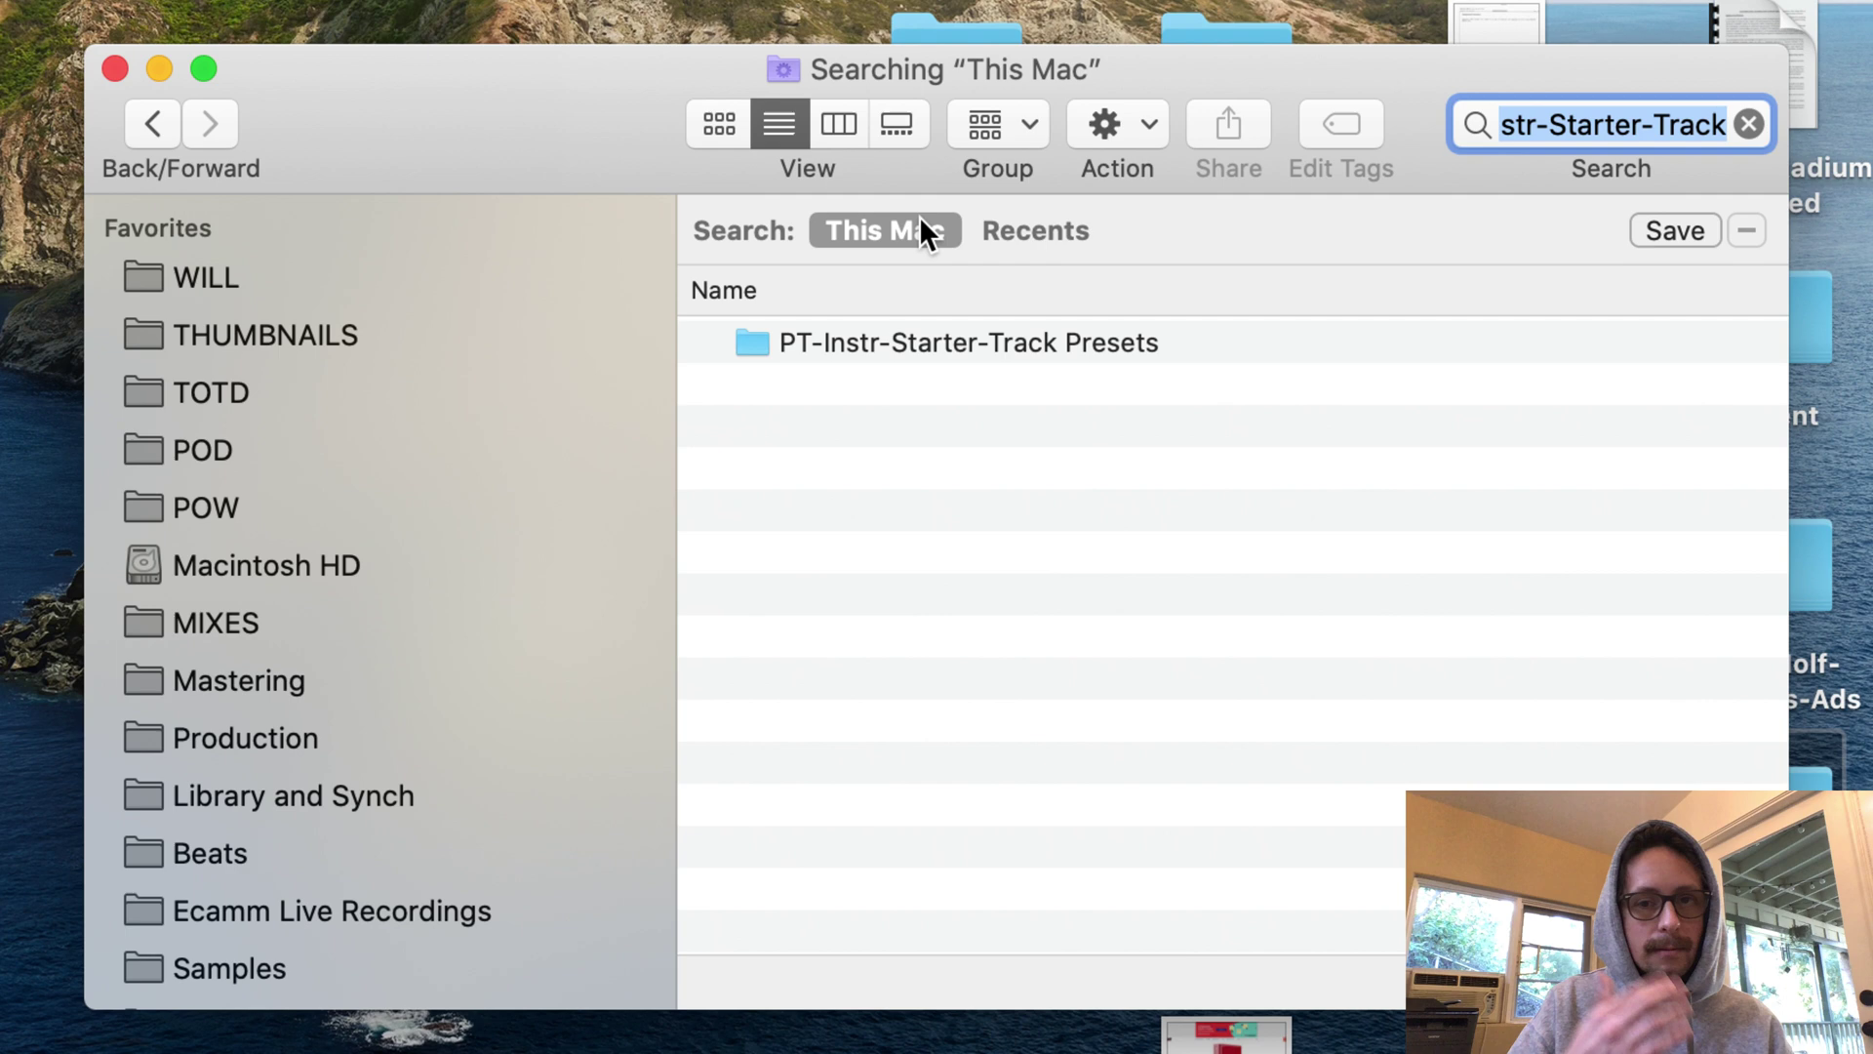
{"action": "left_click", "coordinate": [929, 345]}
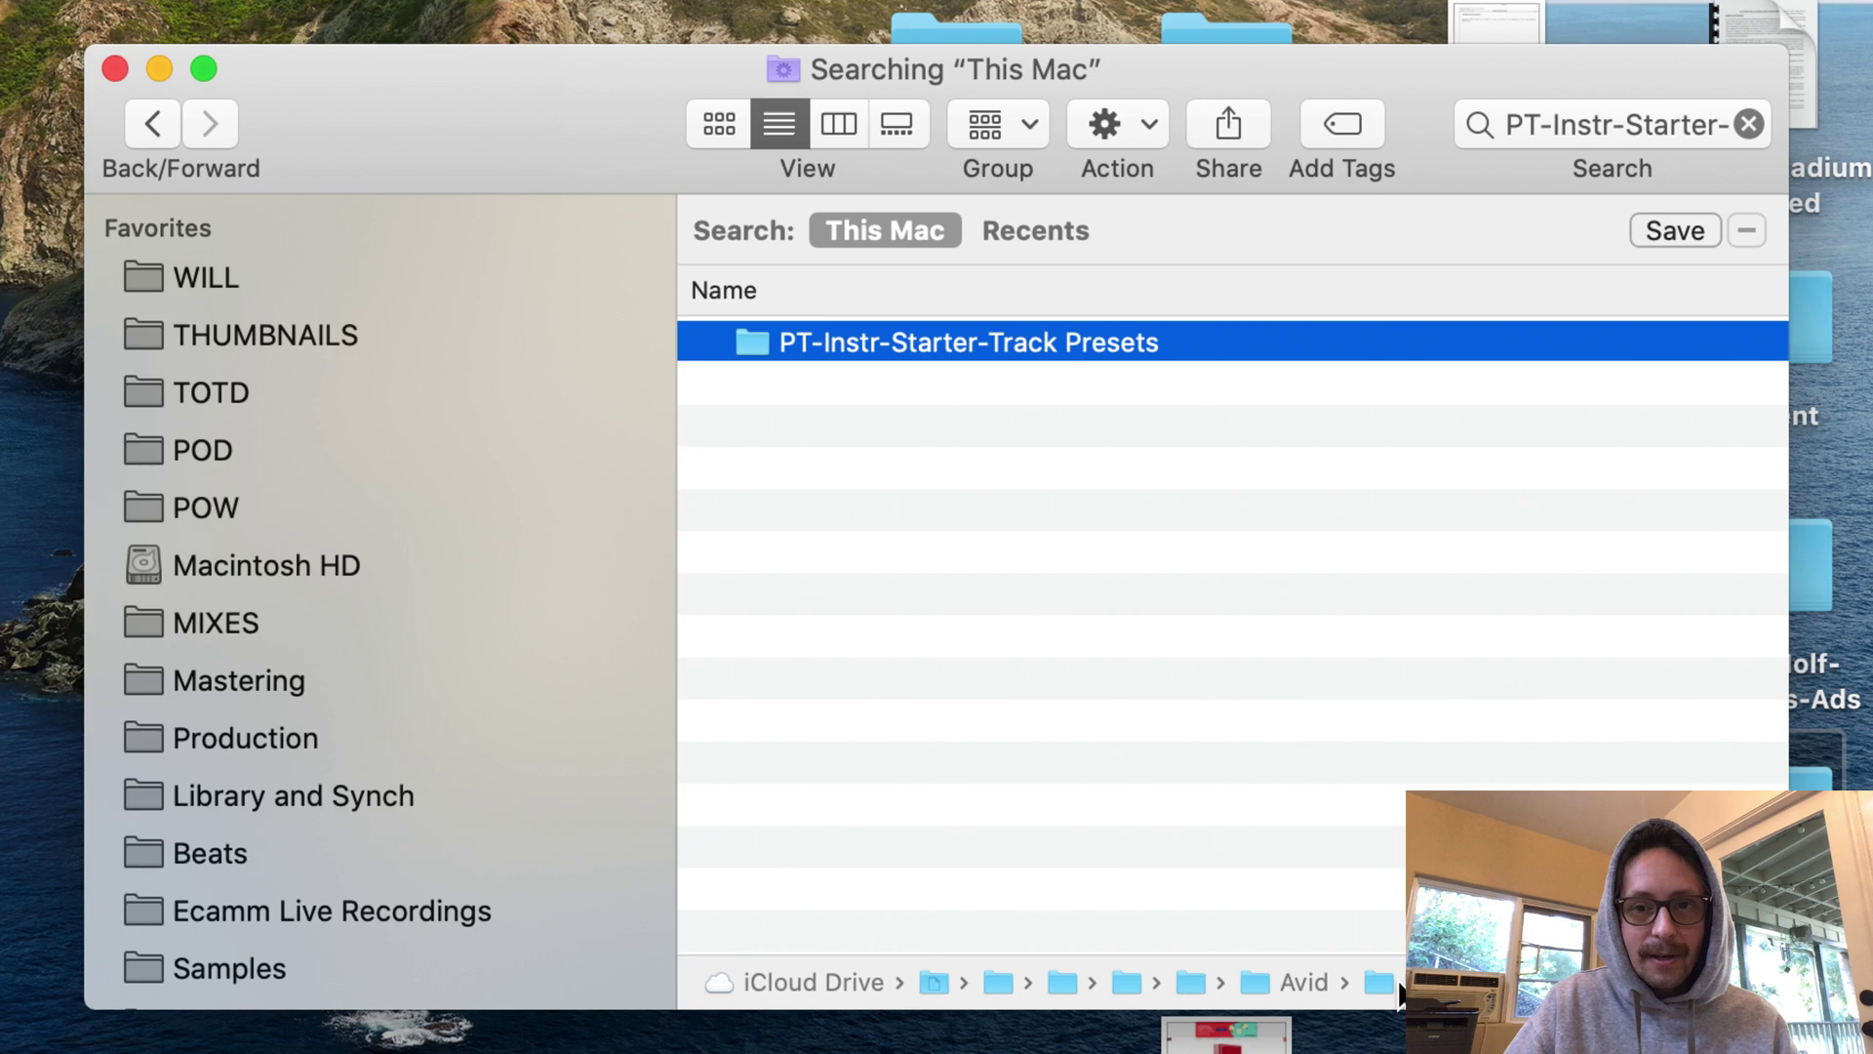
- Open Track Presets and expand Avid and PT Vocals Vol 2-Starter Pack down to its genre folders
{"action": "double_click", "coordinate": [1200, 980]}
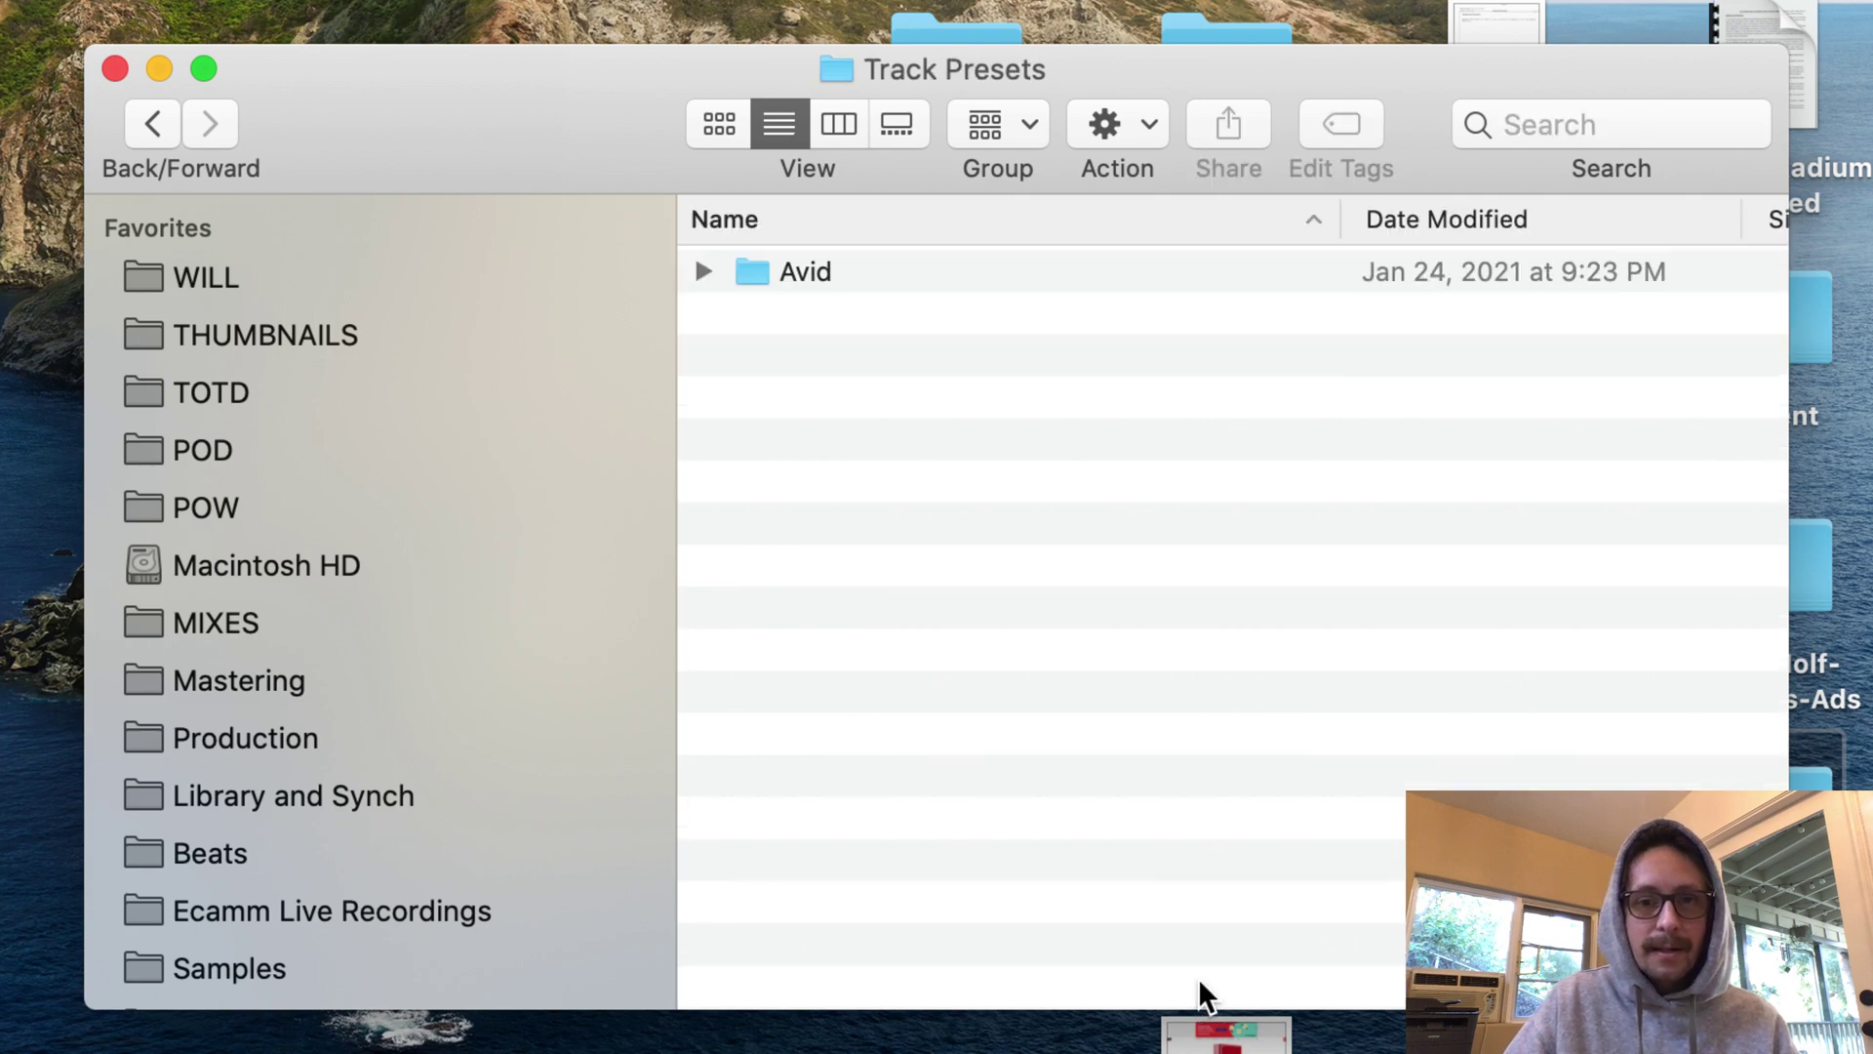
{"action": "left_click", "coordinate": [1502, 276]}
{"action": "key", "text": "Right"}
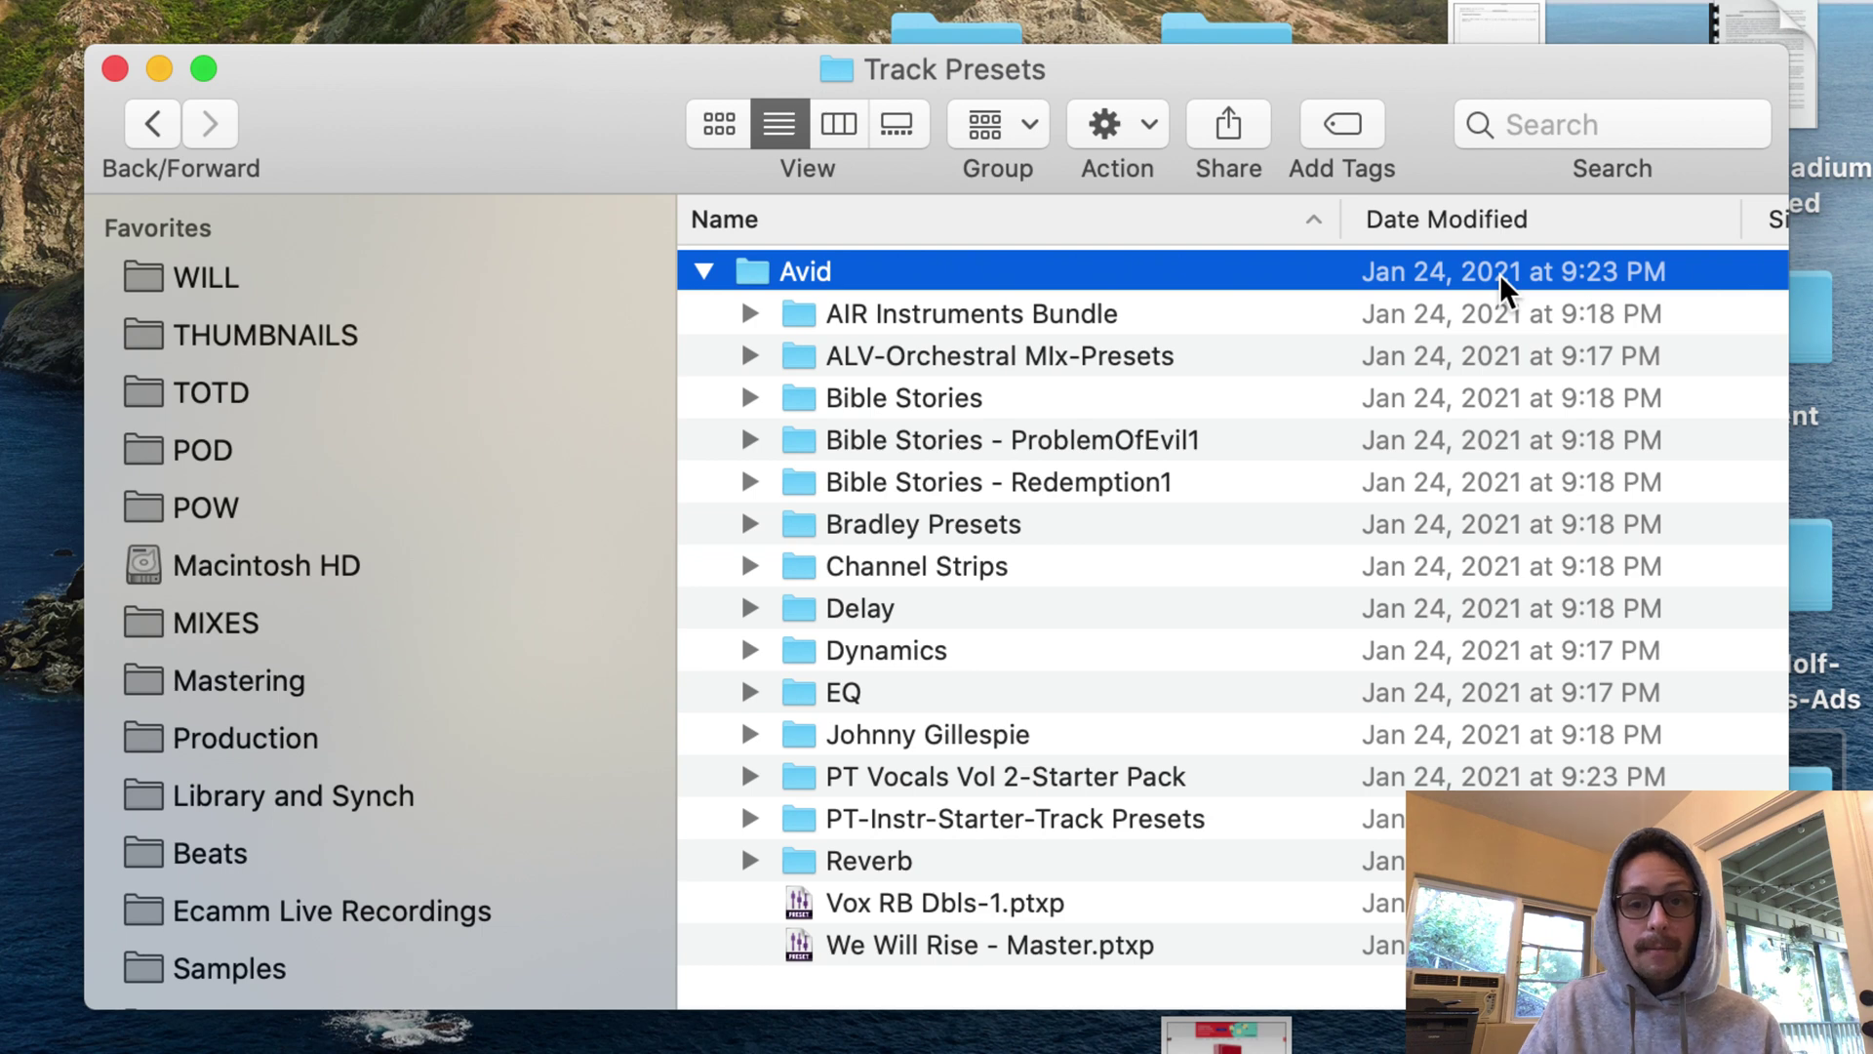
{"action": "left_click", "coordinate": [1098, 771]}
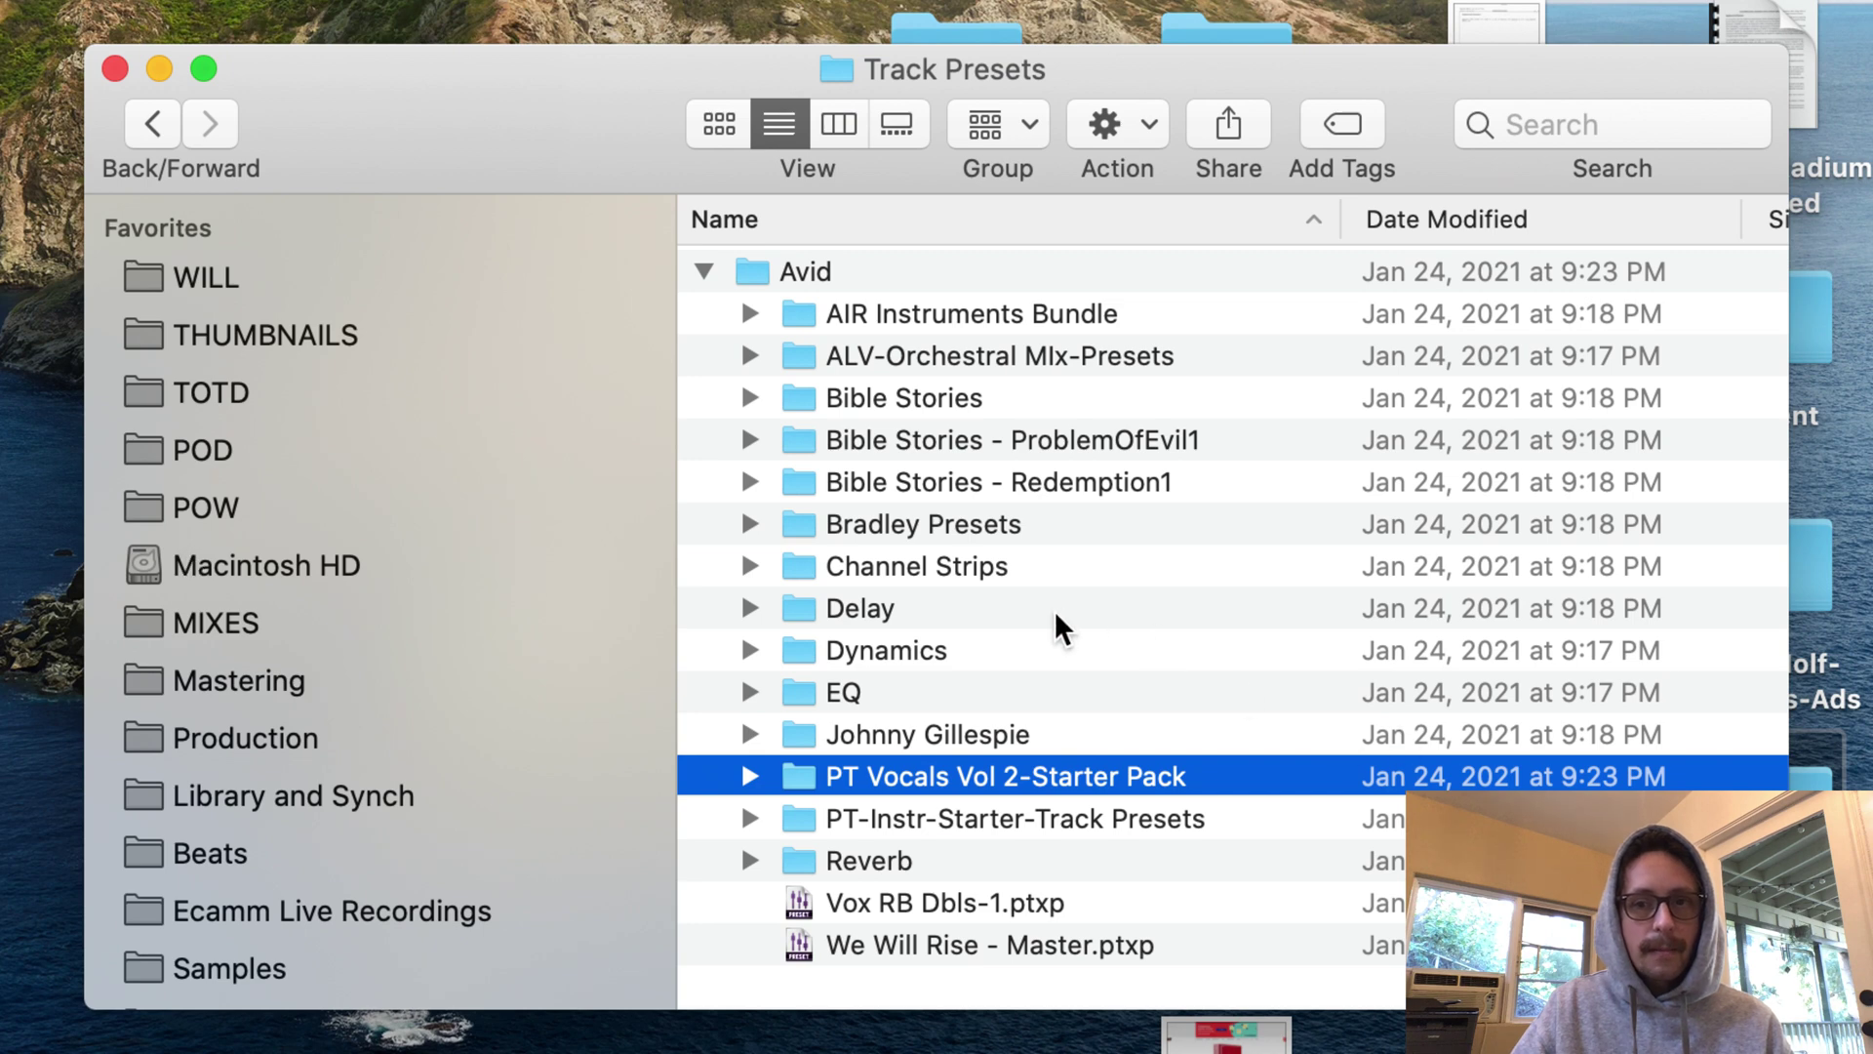
{"action": "left_click", "coordinate": [1097, 651]}
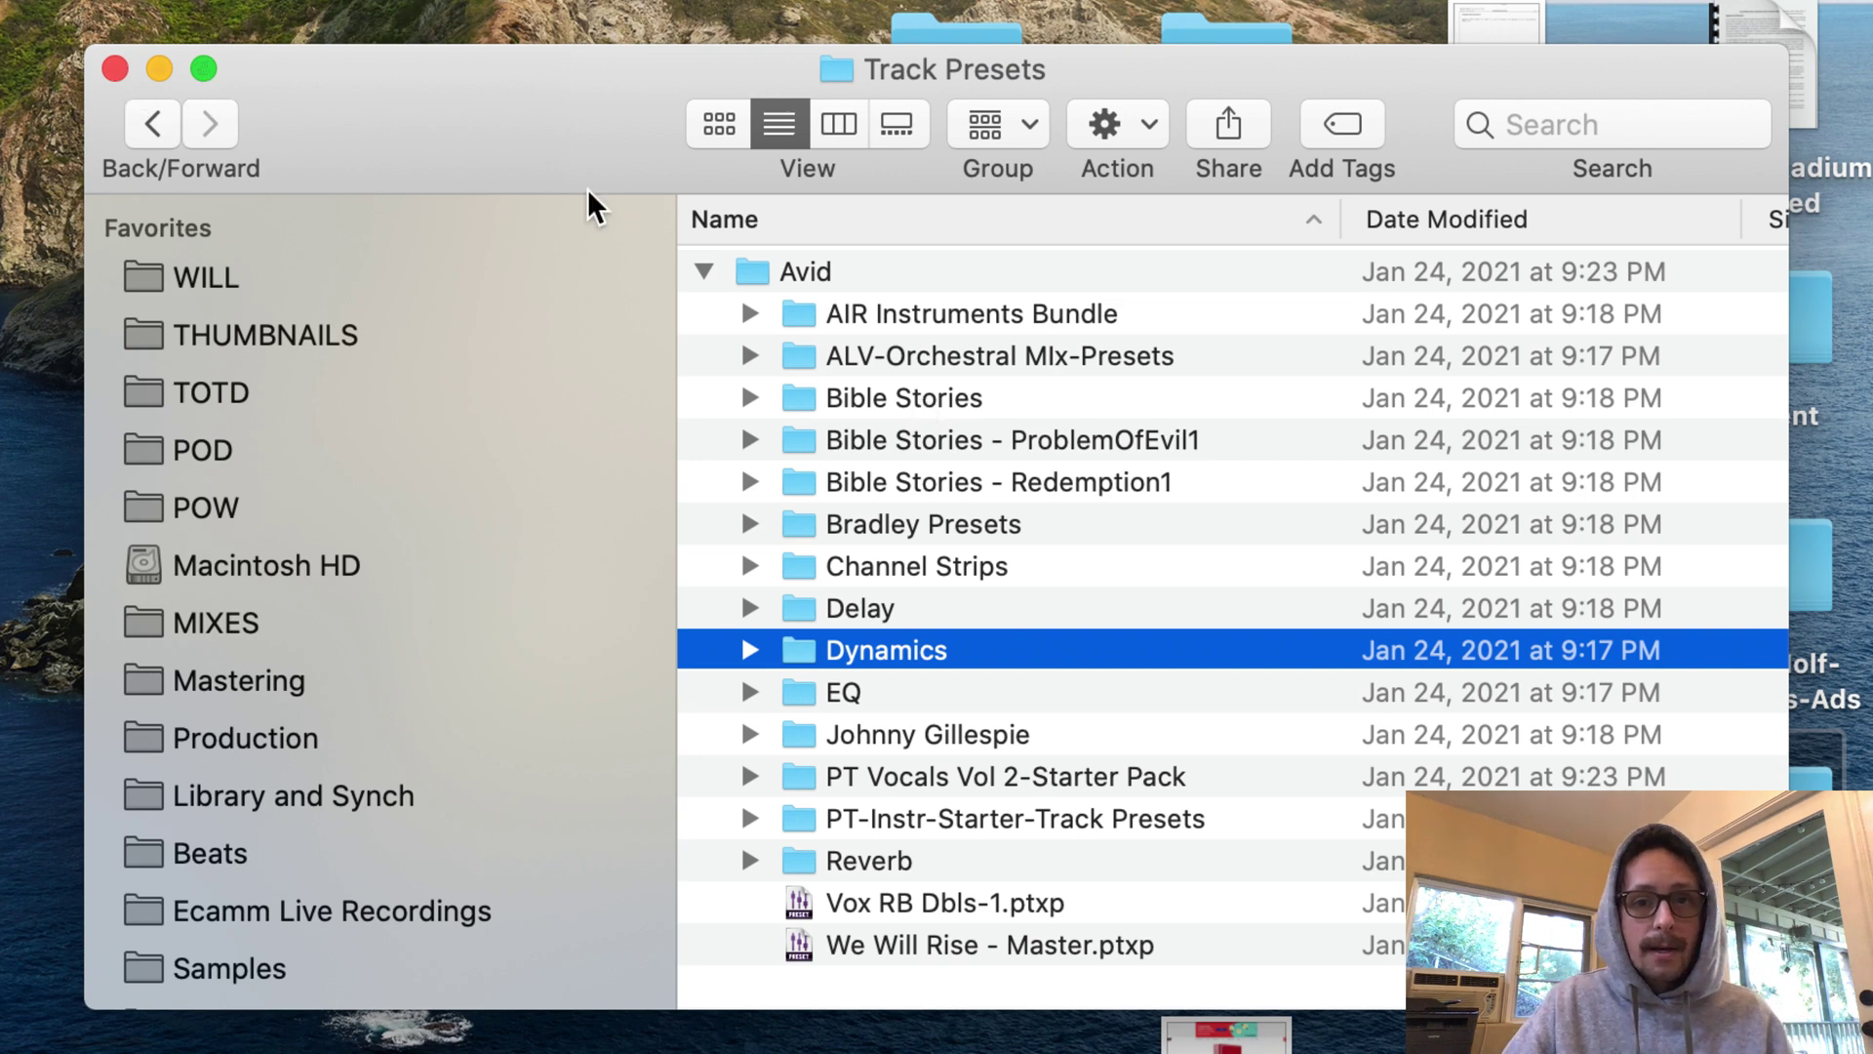
{"action": "left_click", "coordinate": [970, 777]}
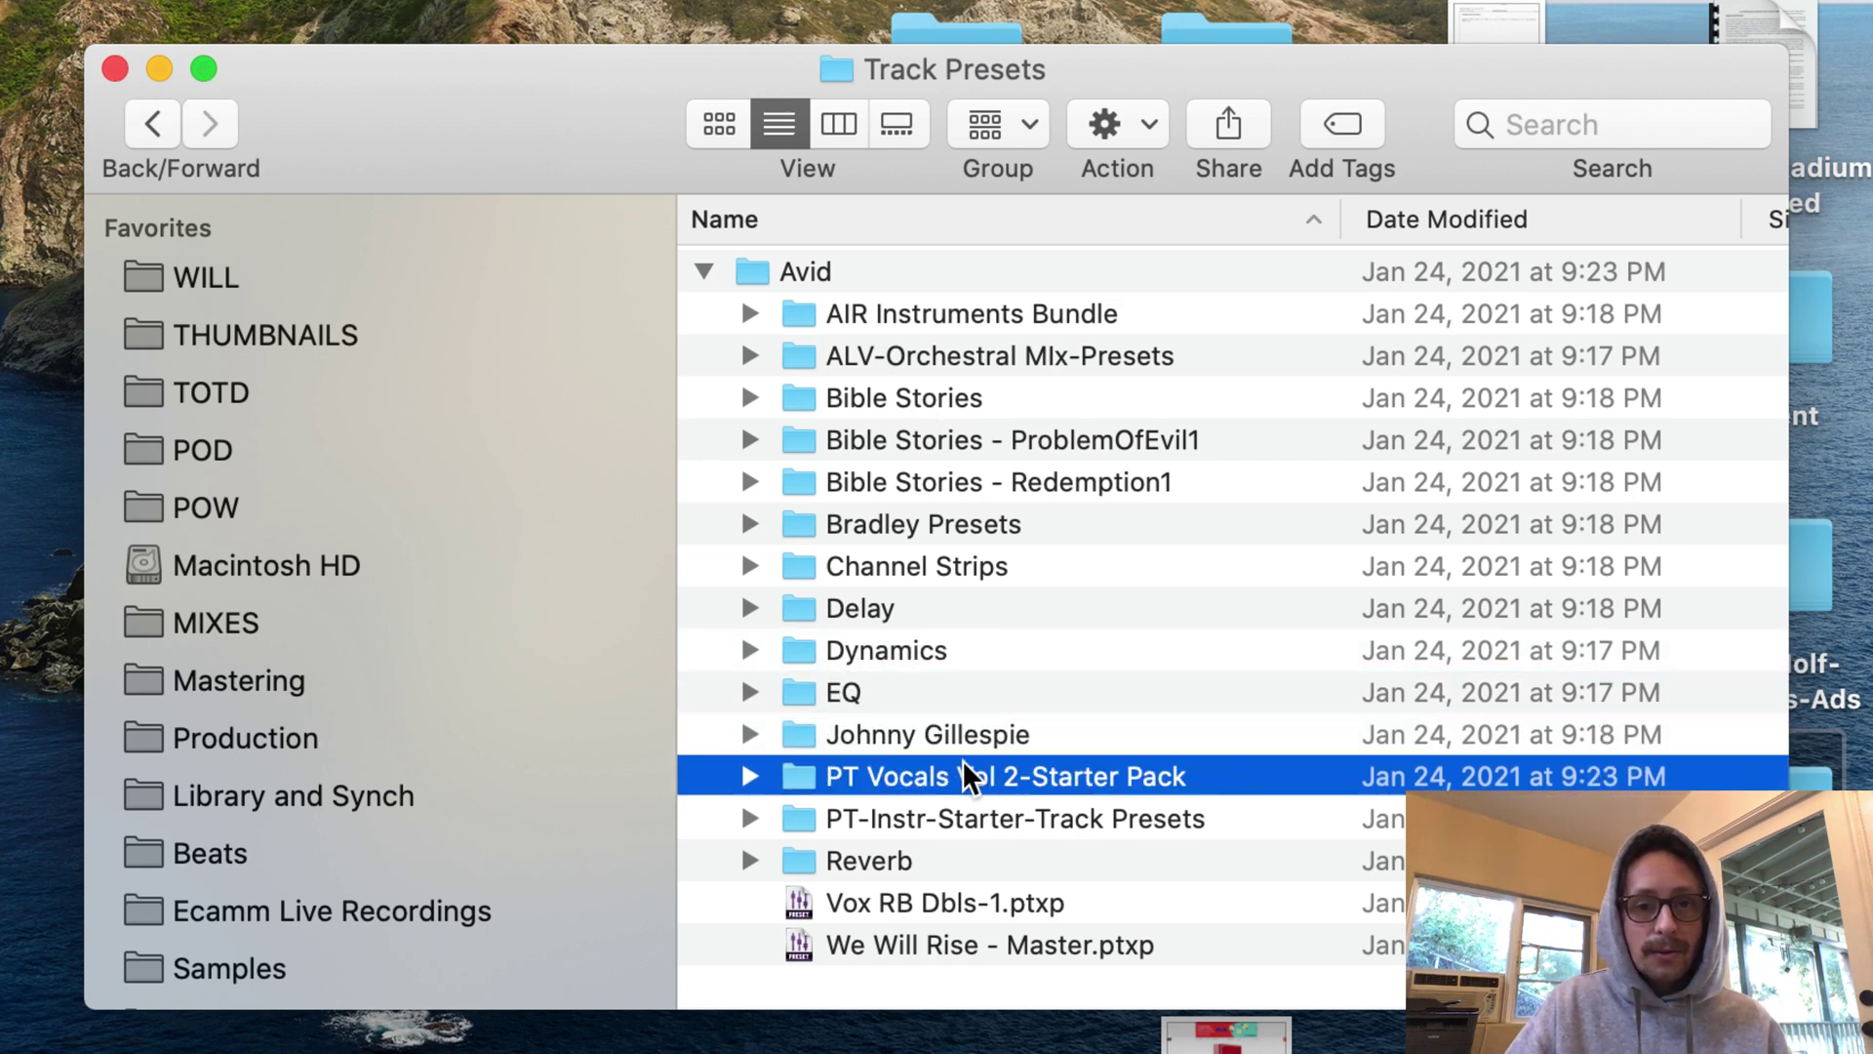
{"action": "key", "text": "Right"}
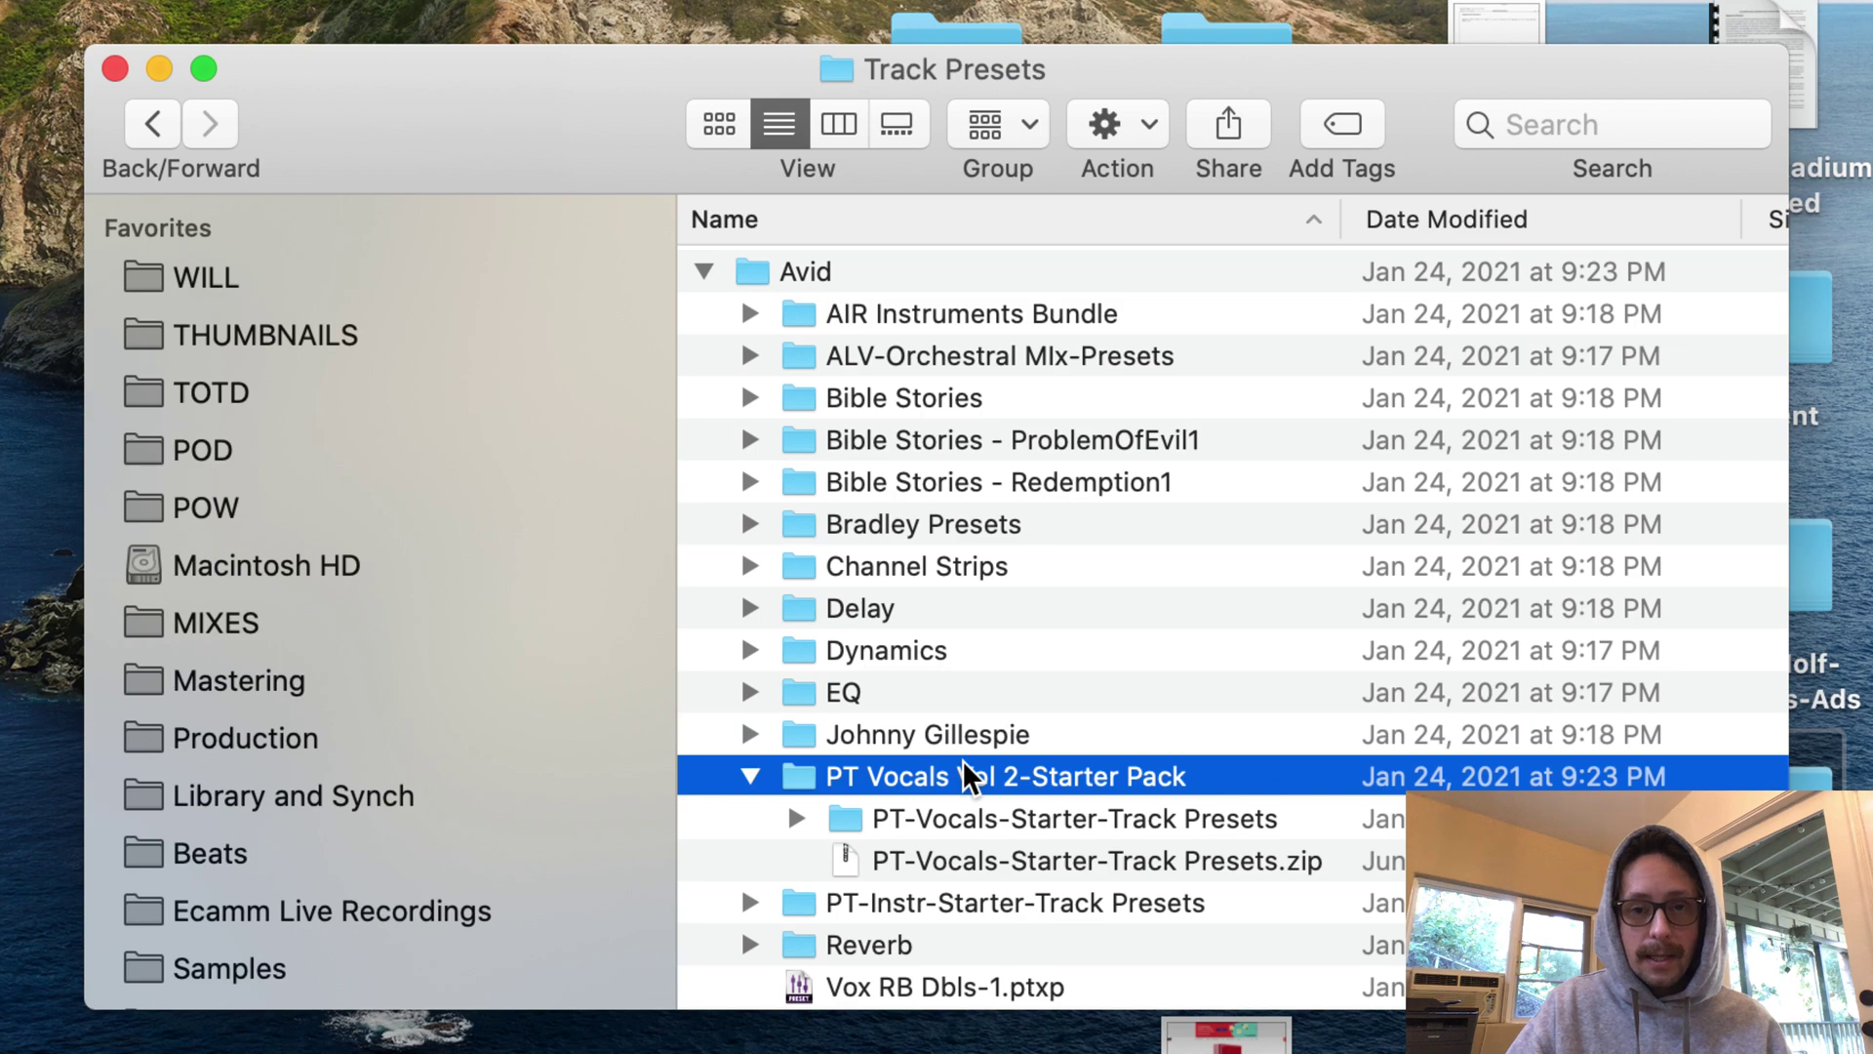
{"action": "key", "text": "Down"}
{"action": "key", "text": "Right"}
{"action": "scroll", "coordinate": [966, 778], "scroll_direction": "down", "scroll_amount": 5}
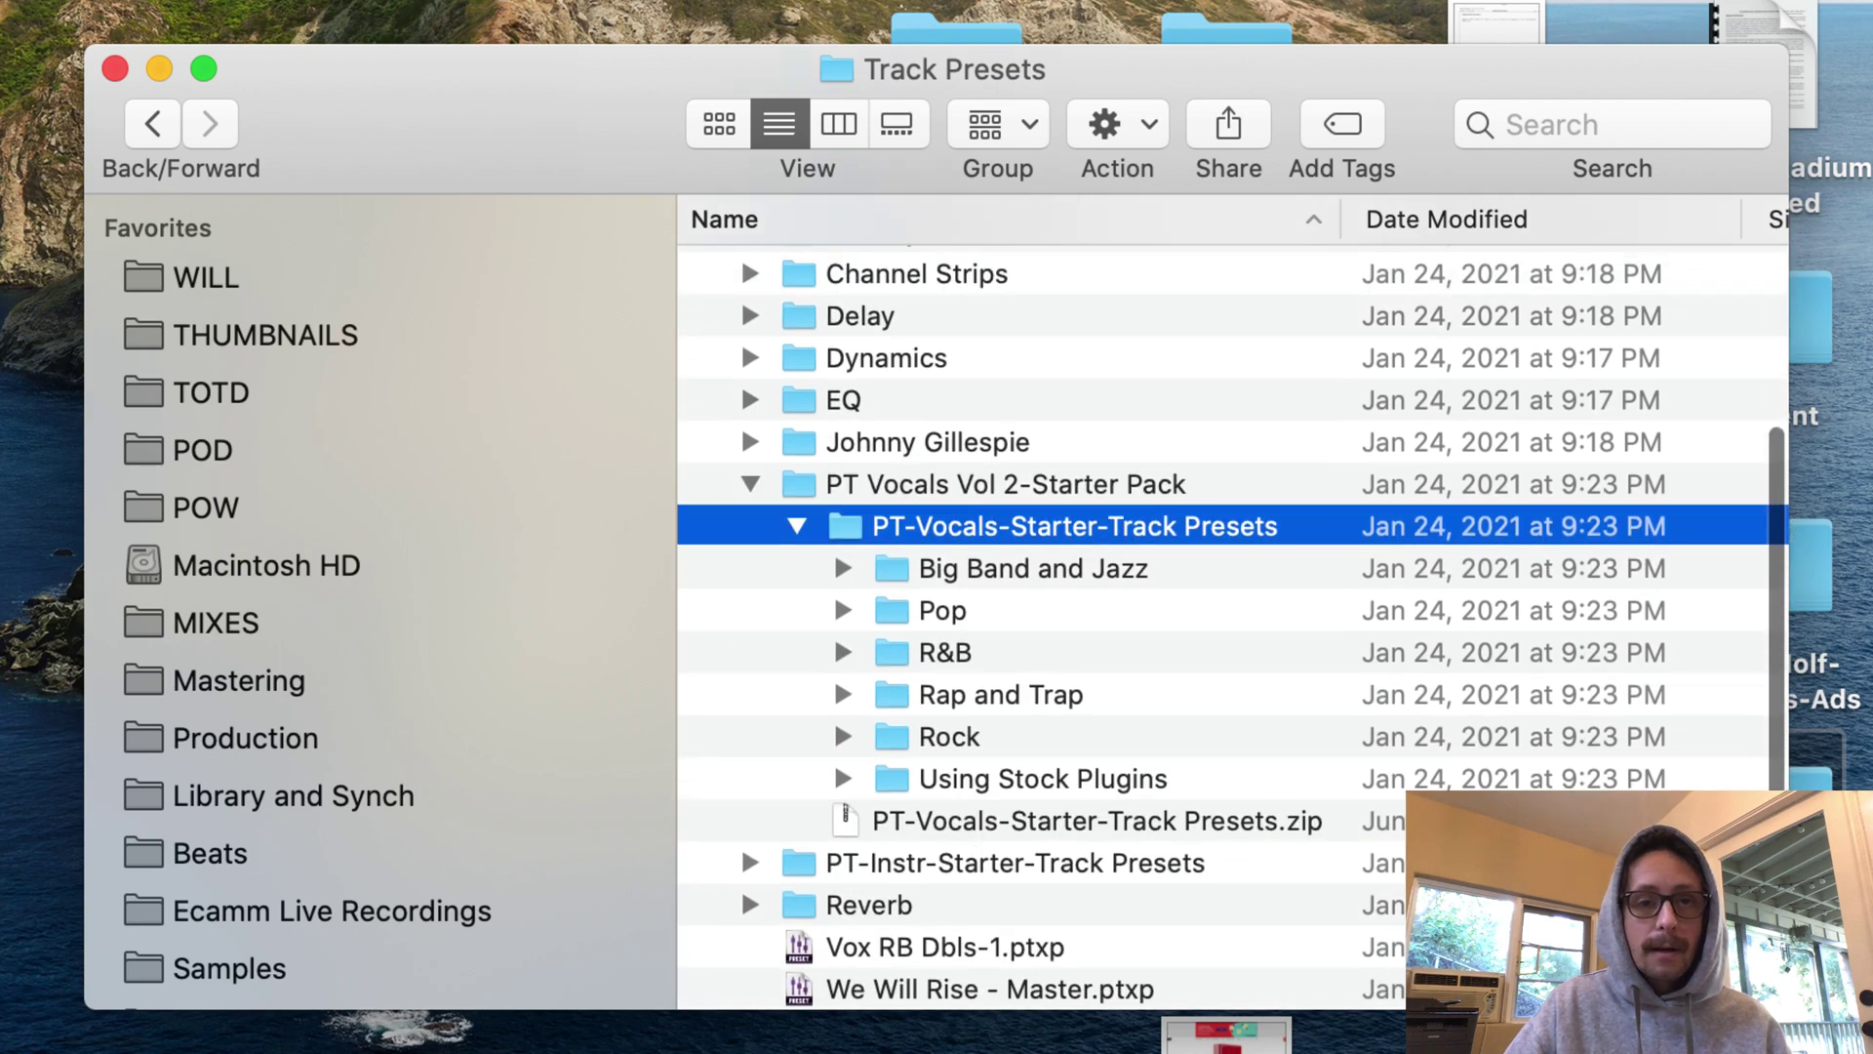
- Close Finder and expand PT-Instr-Starter-Track Presets to Using Stock Plugins Only in the browser
{"action": "left_click", "coordinate": [115, 68]}
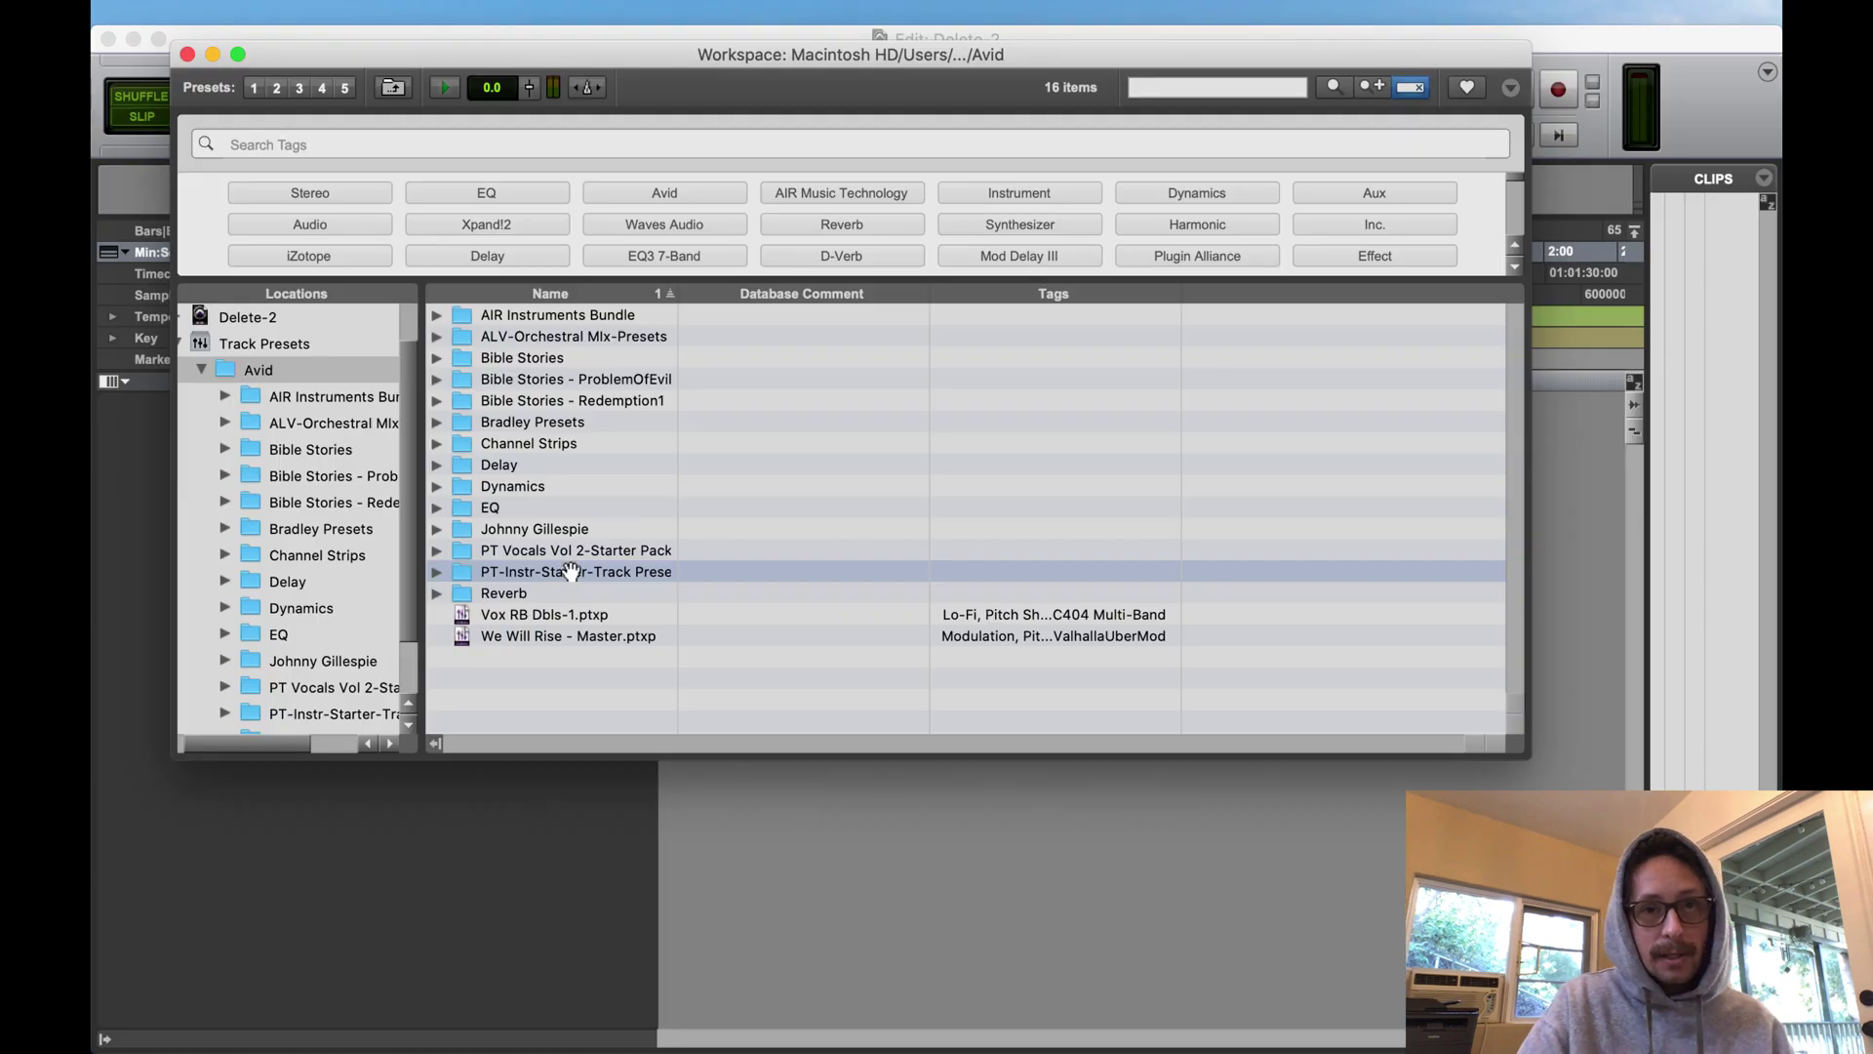
{"action": "left_click", "coordinate": [573, 571]}
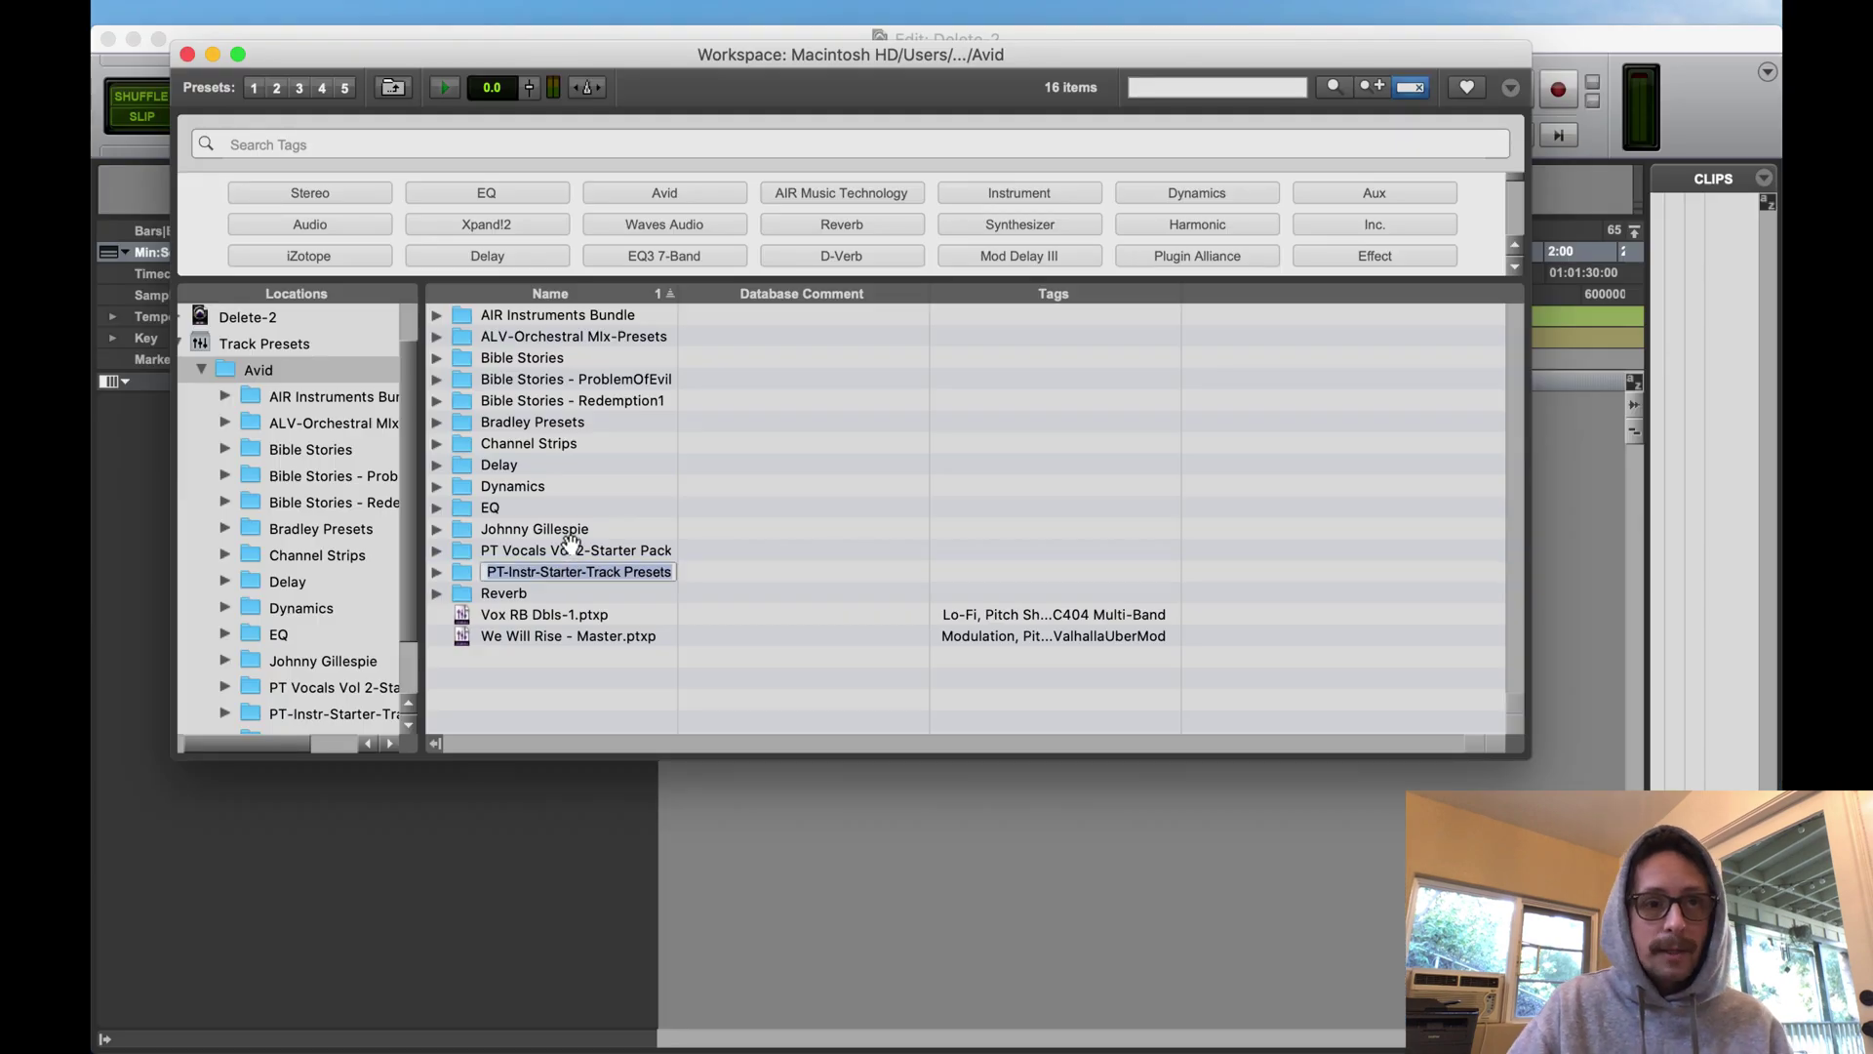
{"action": "left_click_drag", "start_coordinate": [482, 73], "coordinate": [729, 64]}
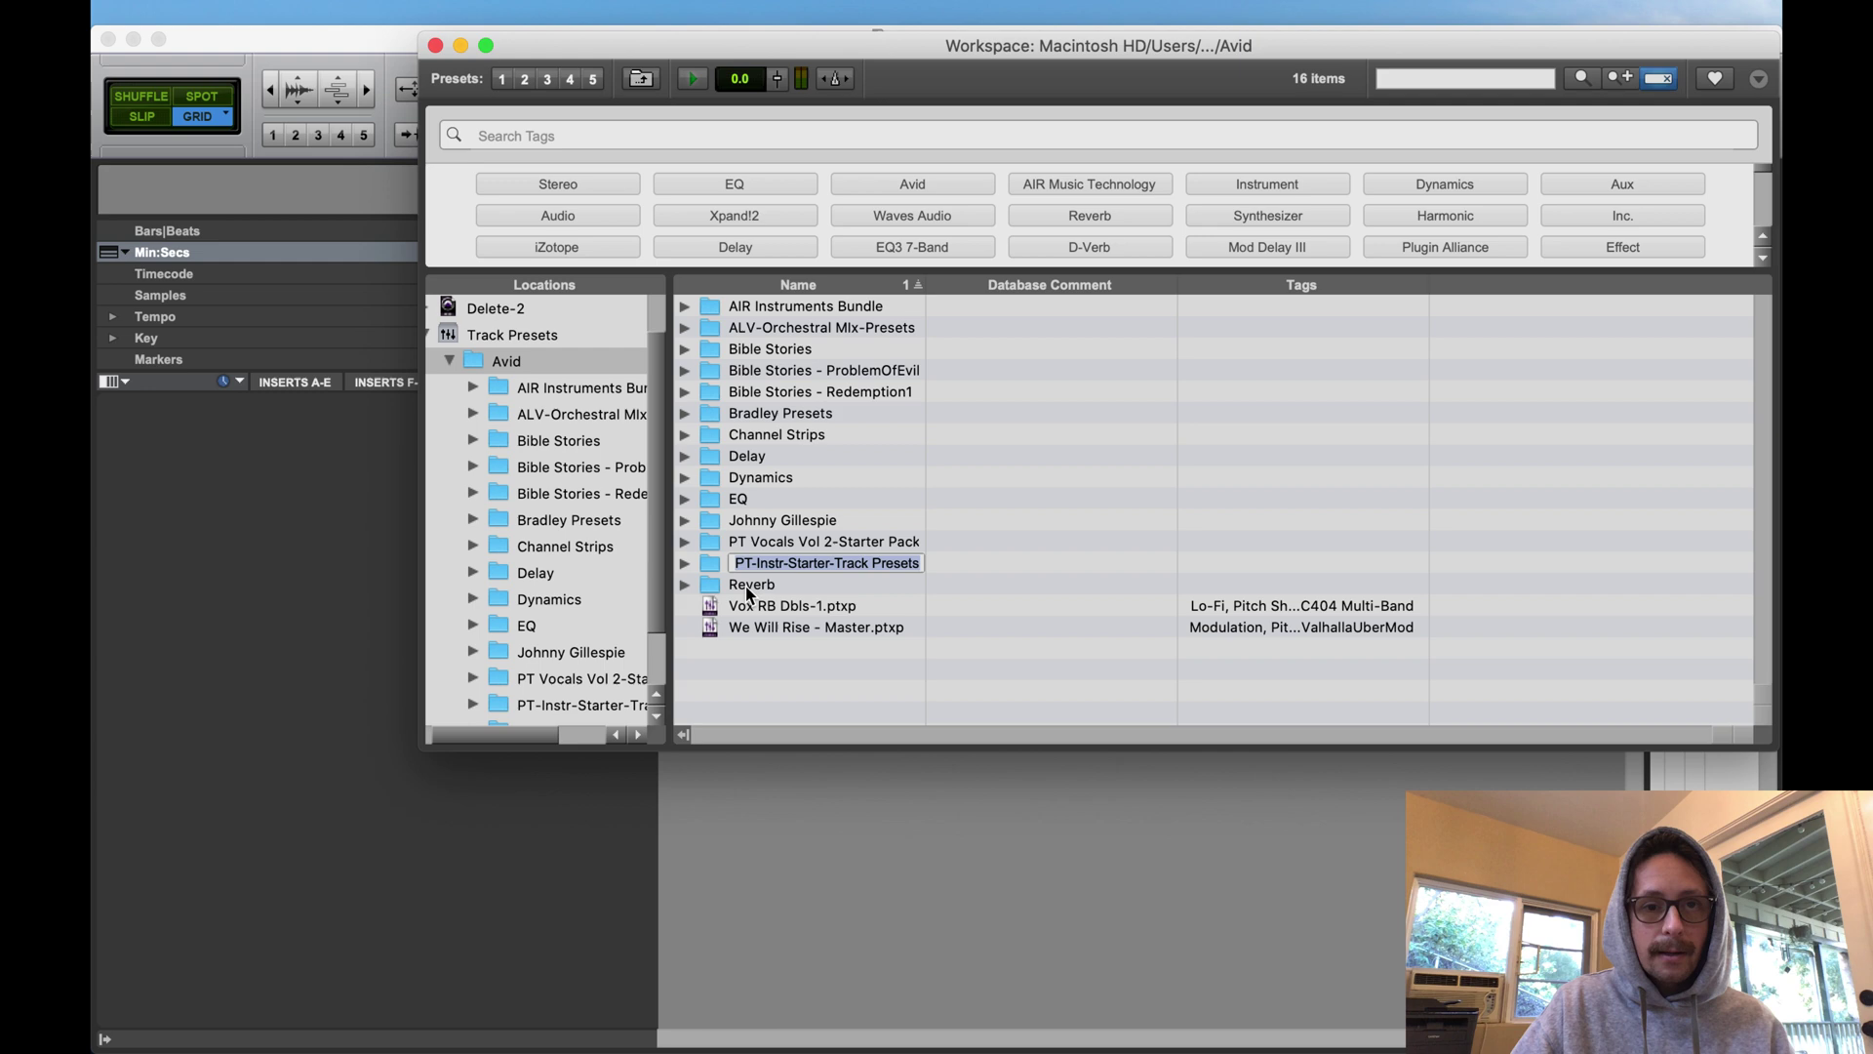
{"action": "left_click", "coordinate": [716, 558]}
{"action": "key", "text": "Right"}
{"action": "key", "text": "Down"}
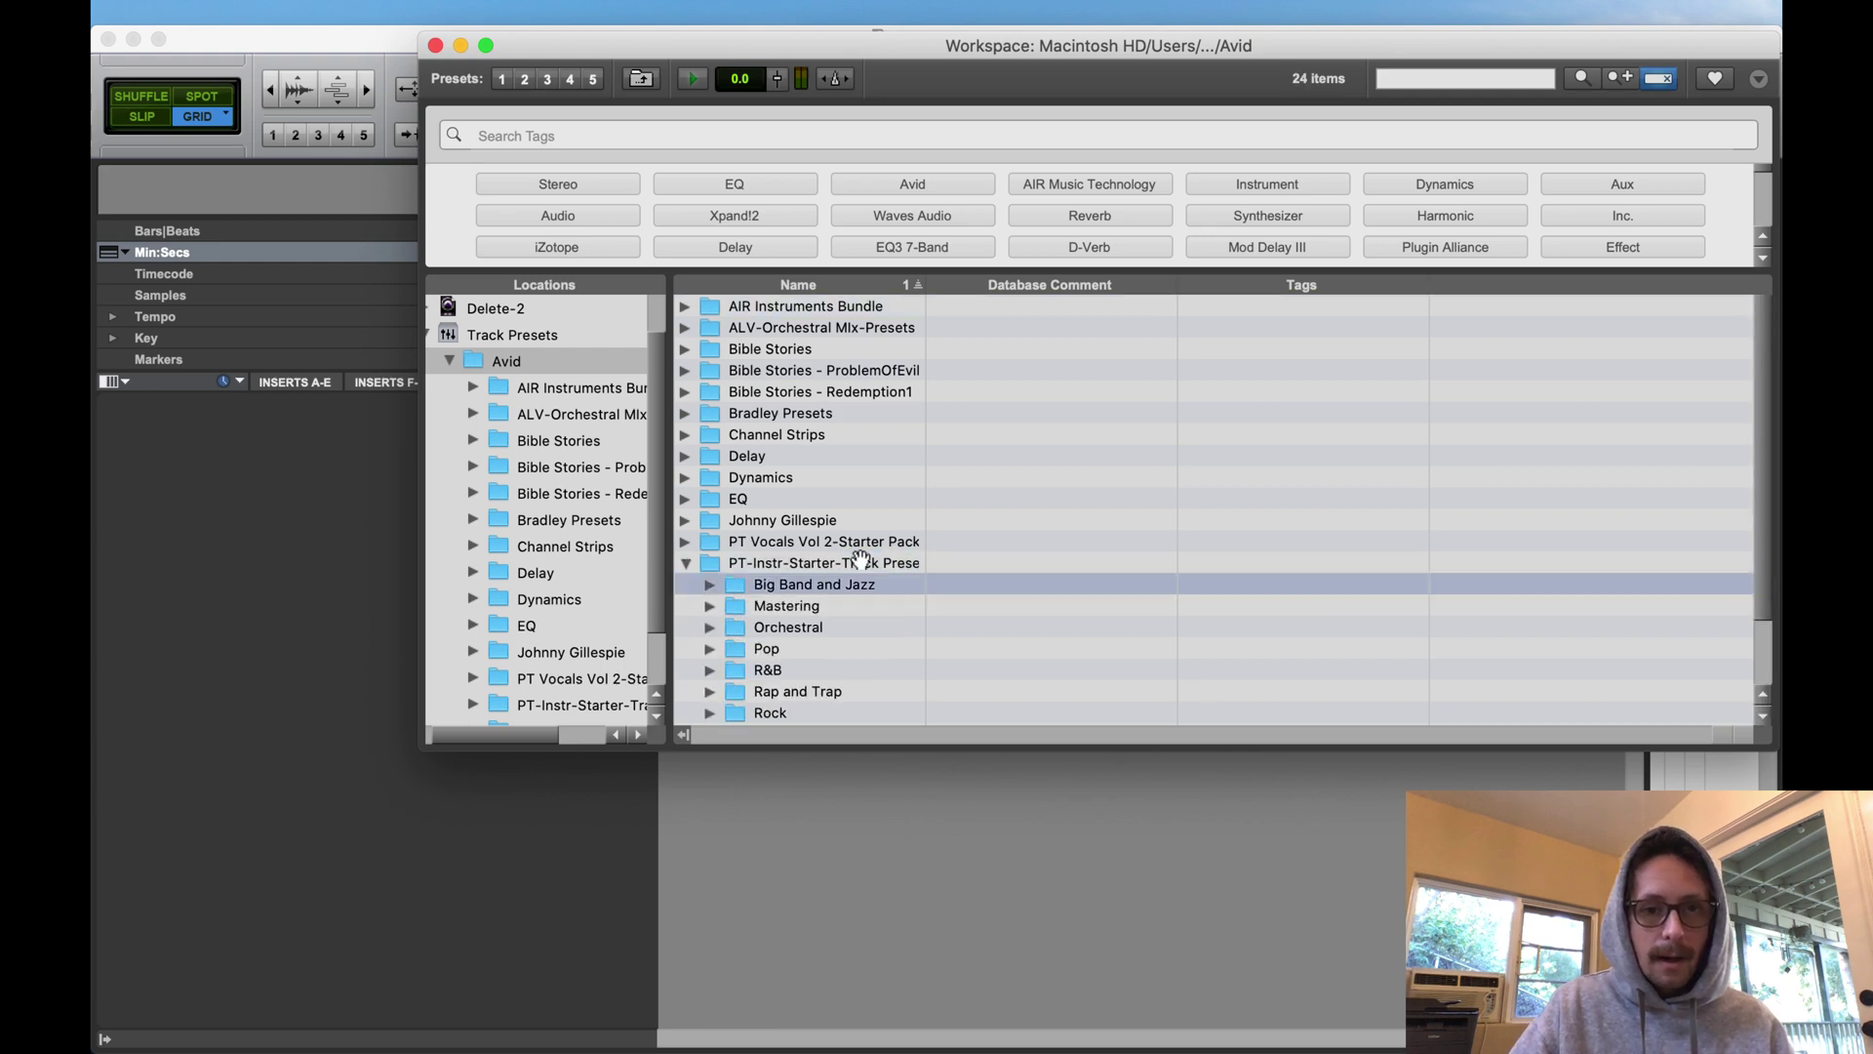
{"action": "key", "text": "Down"}
{"action": "key", "text": "Down"}
{"action": "key", "text": "Down"}
{"action": "key", "text": "Down"}
{"action": "key", "text": "Down"}
{"action": "key", "text": "Down"}
{"action": "key", "text": "Down"}
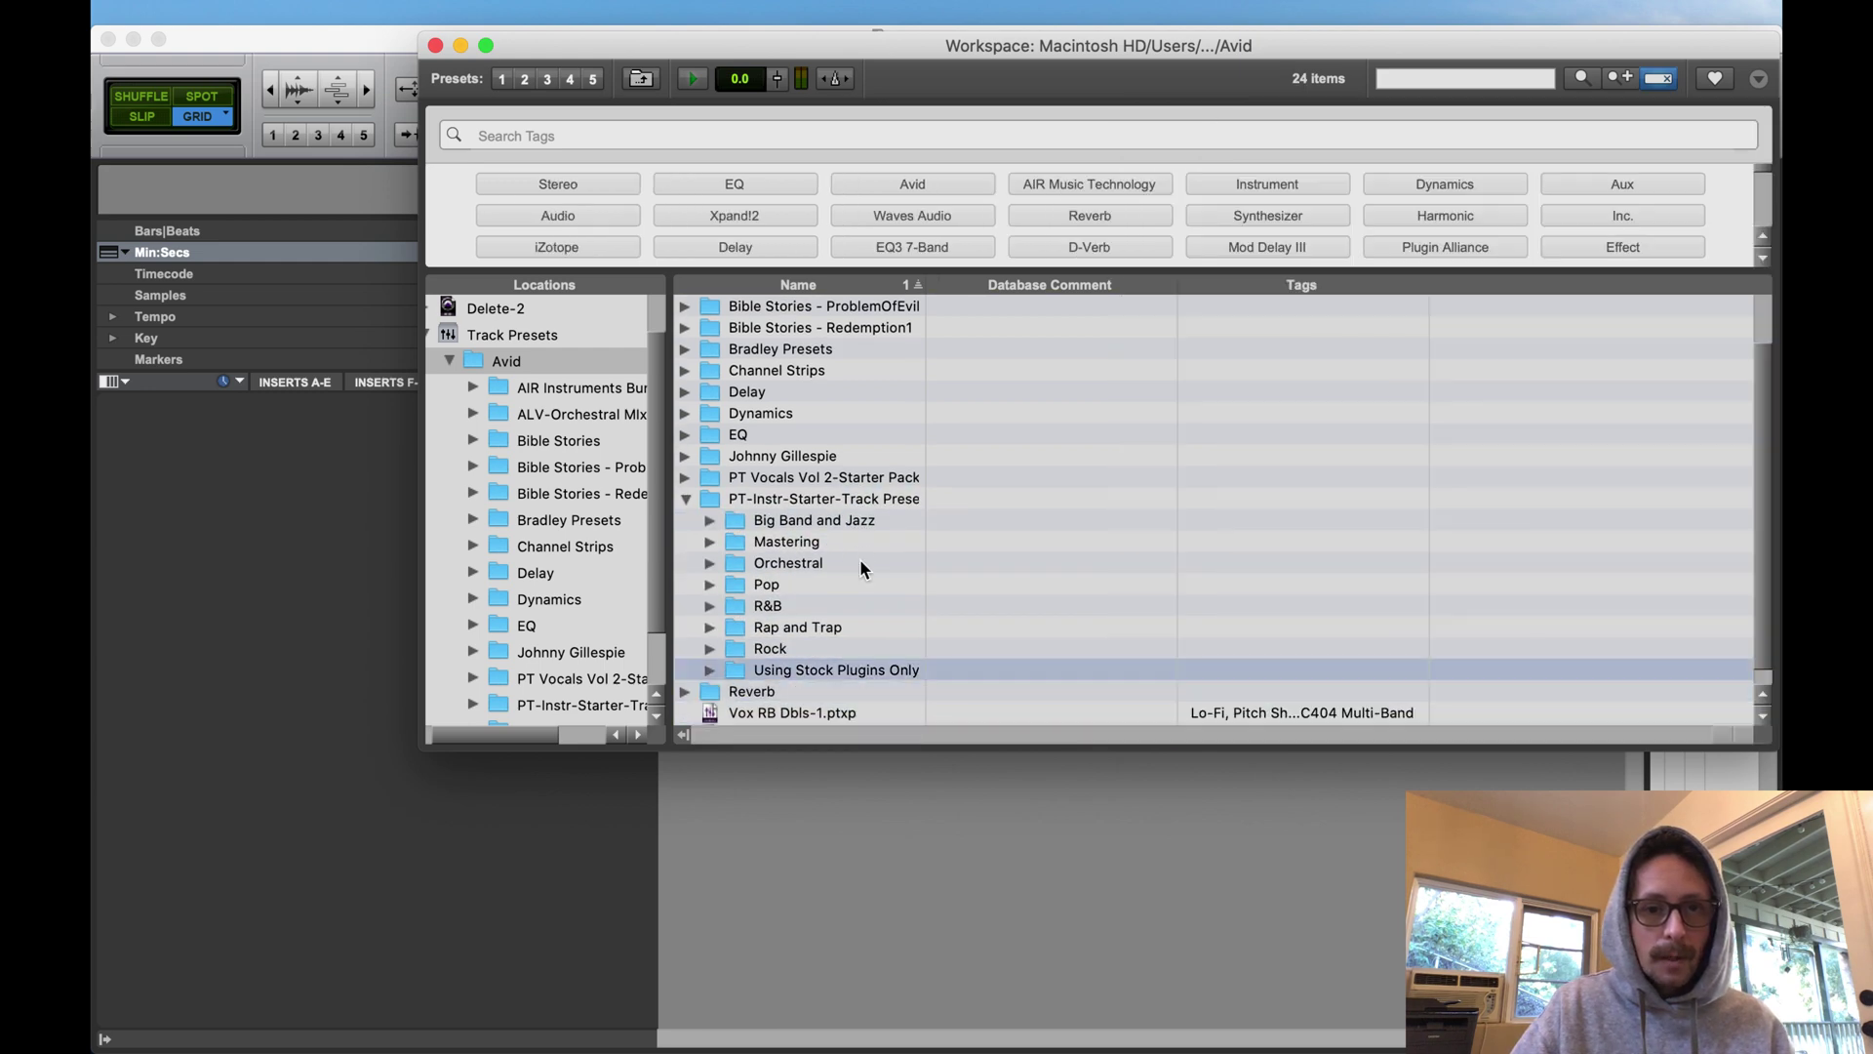
{"action": "key", "text": "Right"}
- Drag the FX Send-Verb preset into the Edit window's track area
{"action": "key", "text": "Down"}
{"action": "key", "text": "Down"}
{"action": "key", "text": "Down"}
{"action": "key", "text": "Down"}
{"action": "key", "text": "Down"}
{"action": "key", "text": "Down"}
{"action": "key", "text": "Down"}
{"action": "key", "text": "Down"}
{"action": "key", "text": "Down"}
{"action": "key", "text": "Down"}
{"action": "key", "text": "Down"}
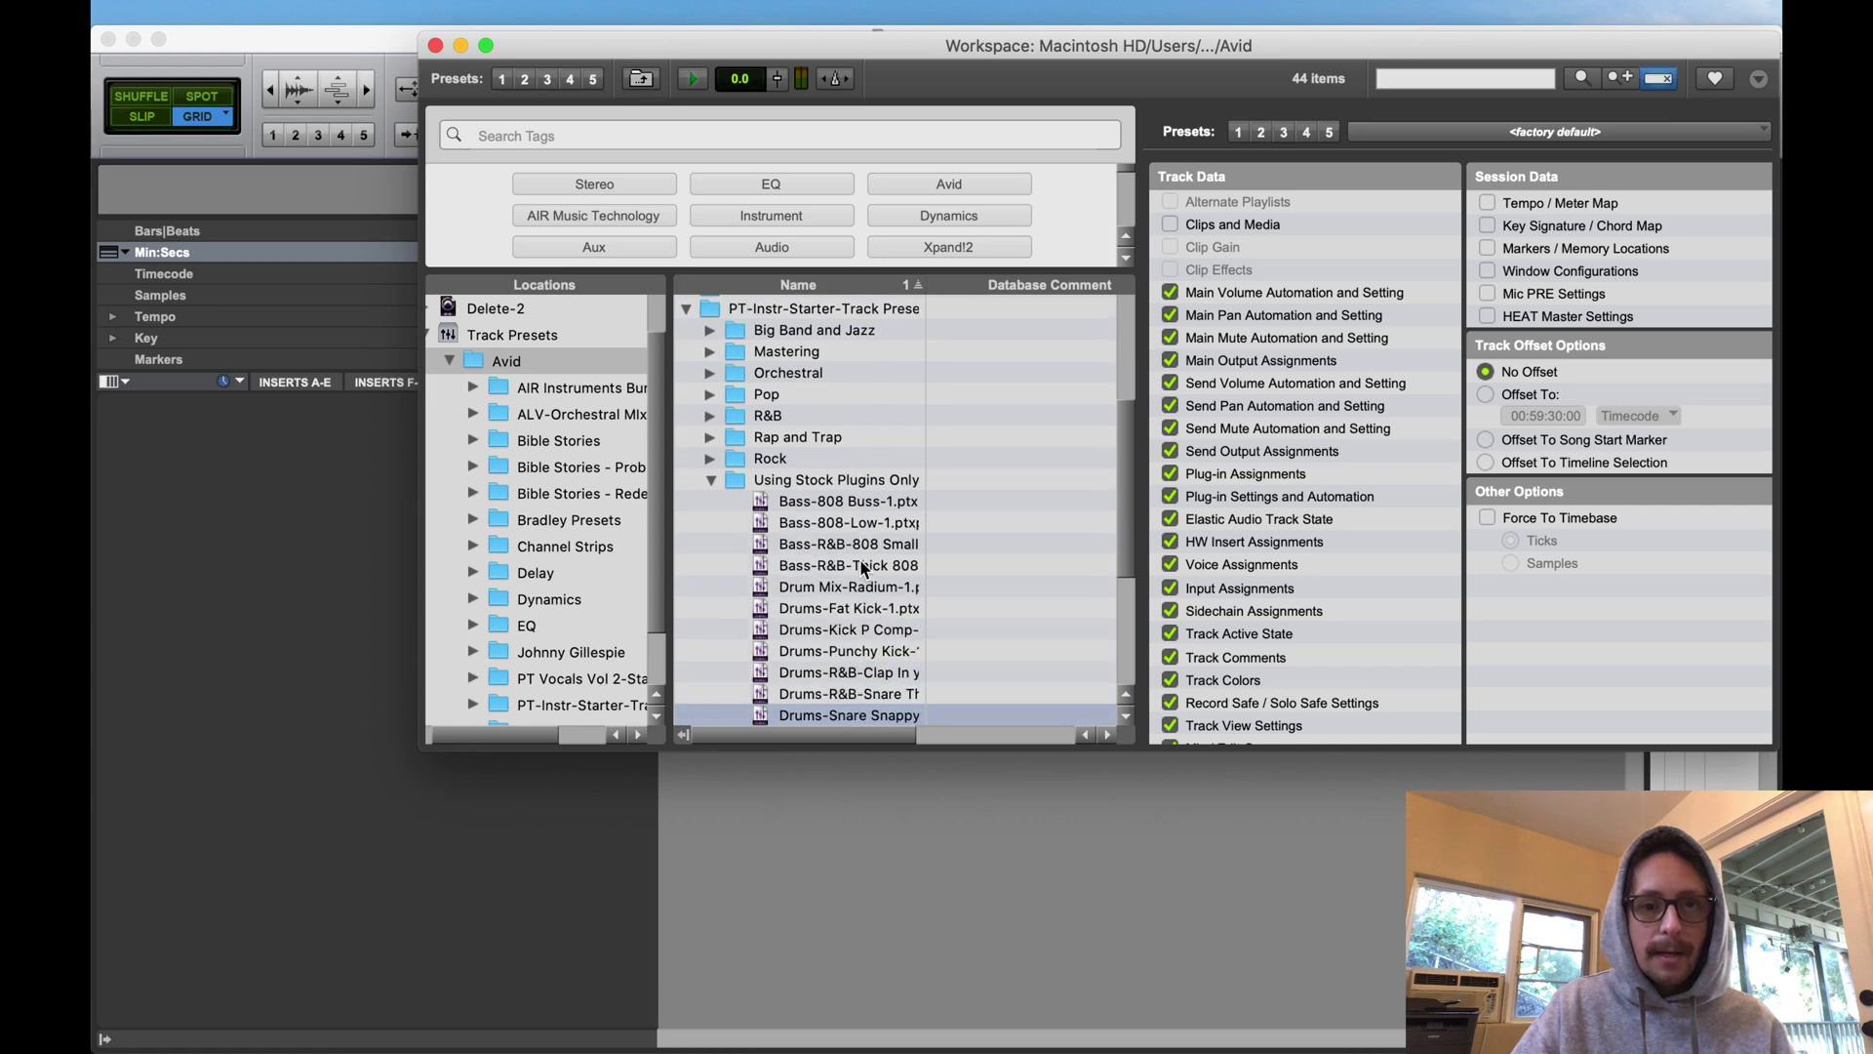
{"action": "key", "text": "Down"}
{"action": "key", "text": "Down"}
{"action": "key", "text": "Down"}
{"action": "key", "text": "Down"}
{"action": "key", "text": "Up"}
{"action": "key", "text": "Up"}
{"action": "key", "text": "Up"}
{"action": "key", "text": "Down"}
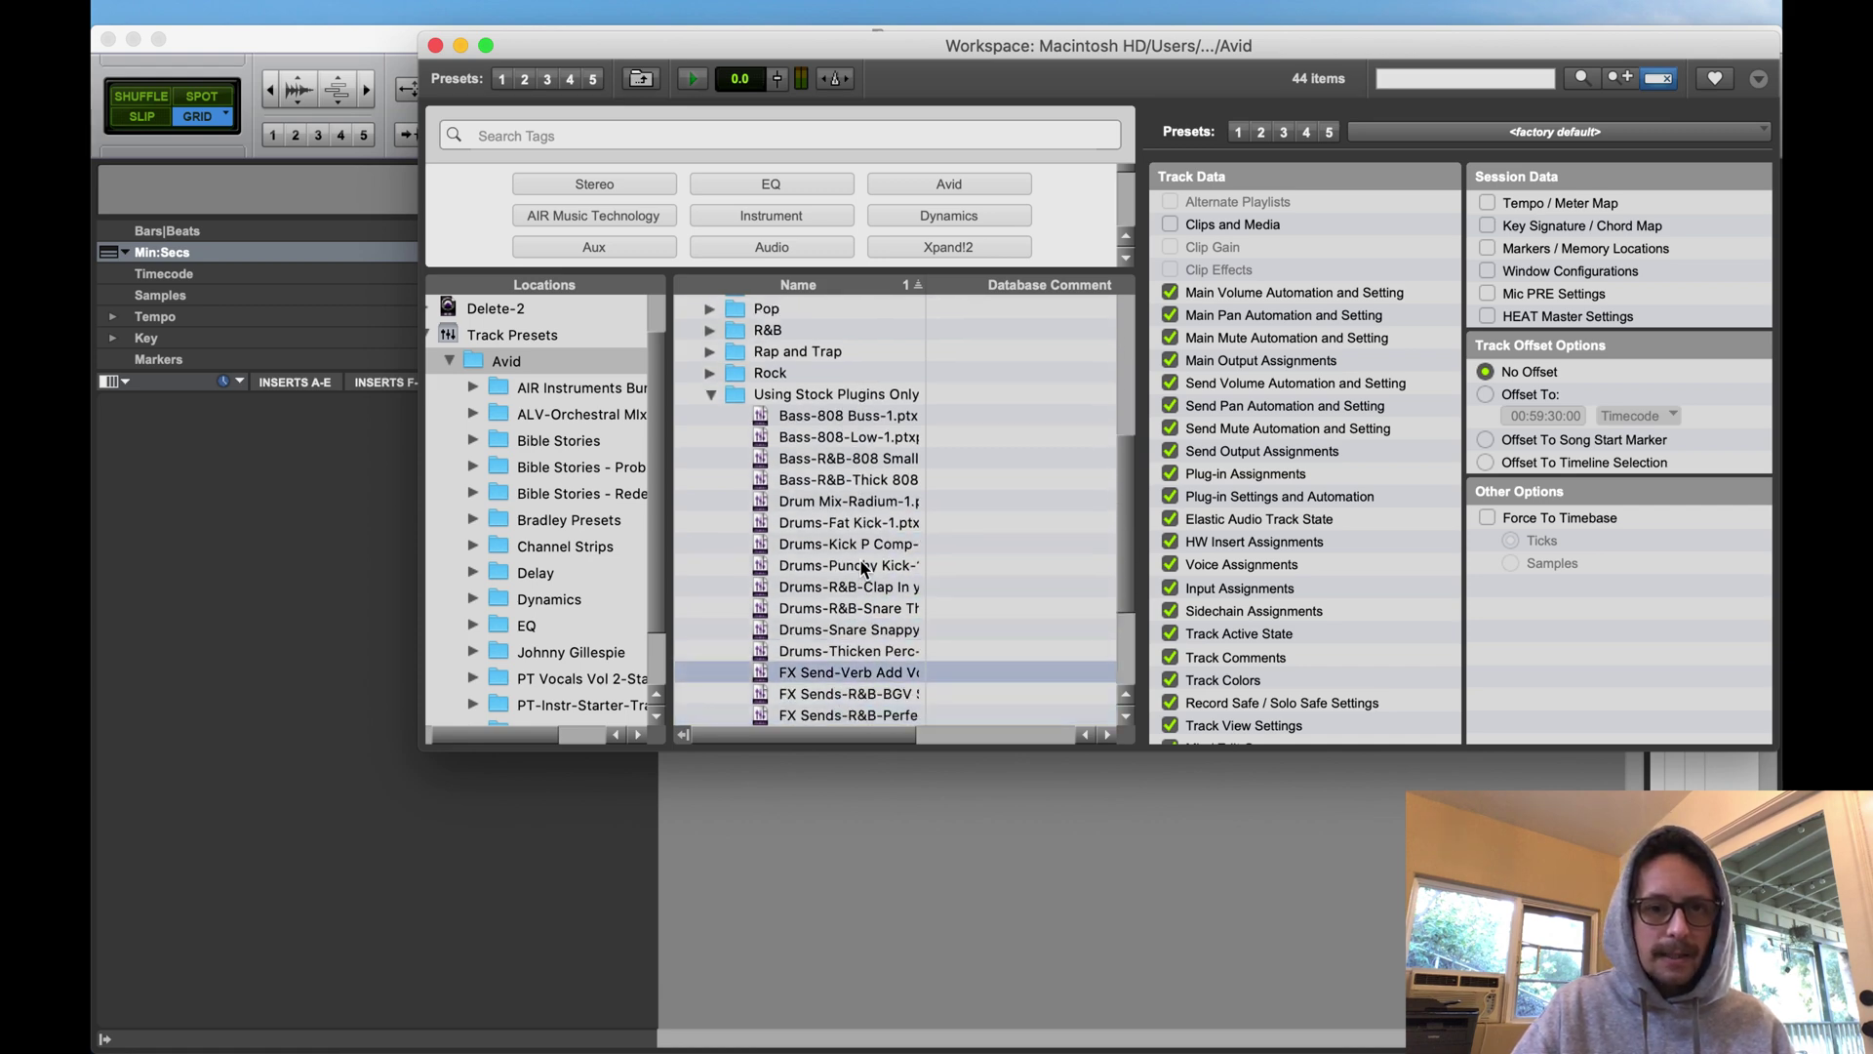
{"action": "left_click_drag", "start_coordinate": [841, 678], "coordinate": [209, 535]}
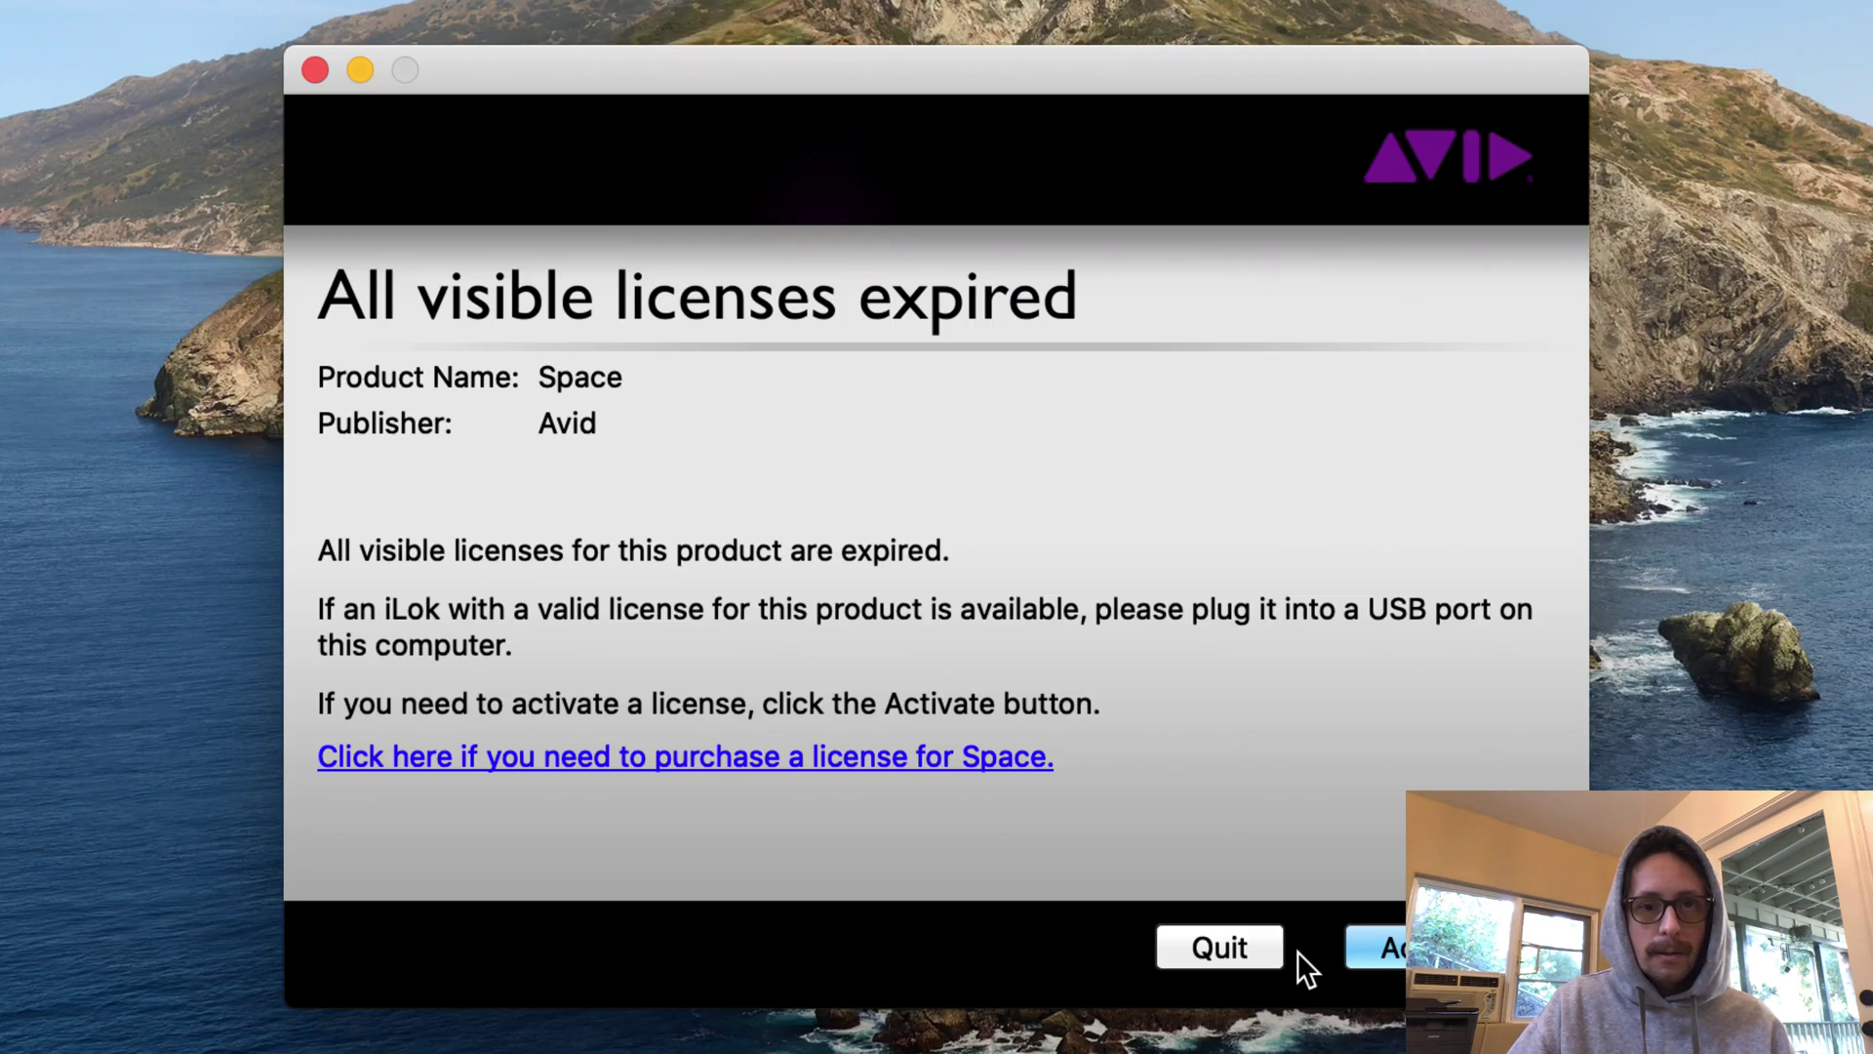
- Activate the expired Space licence, placing the Avid Complete Plug-in Bundle on the iLok
{"action": "left_click", "coordinate": [1375, 946]}
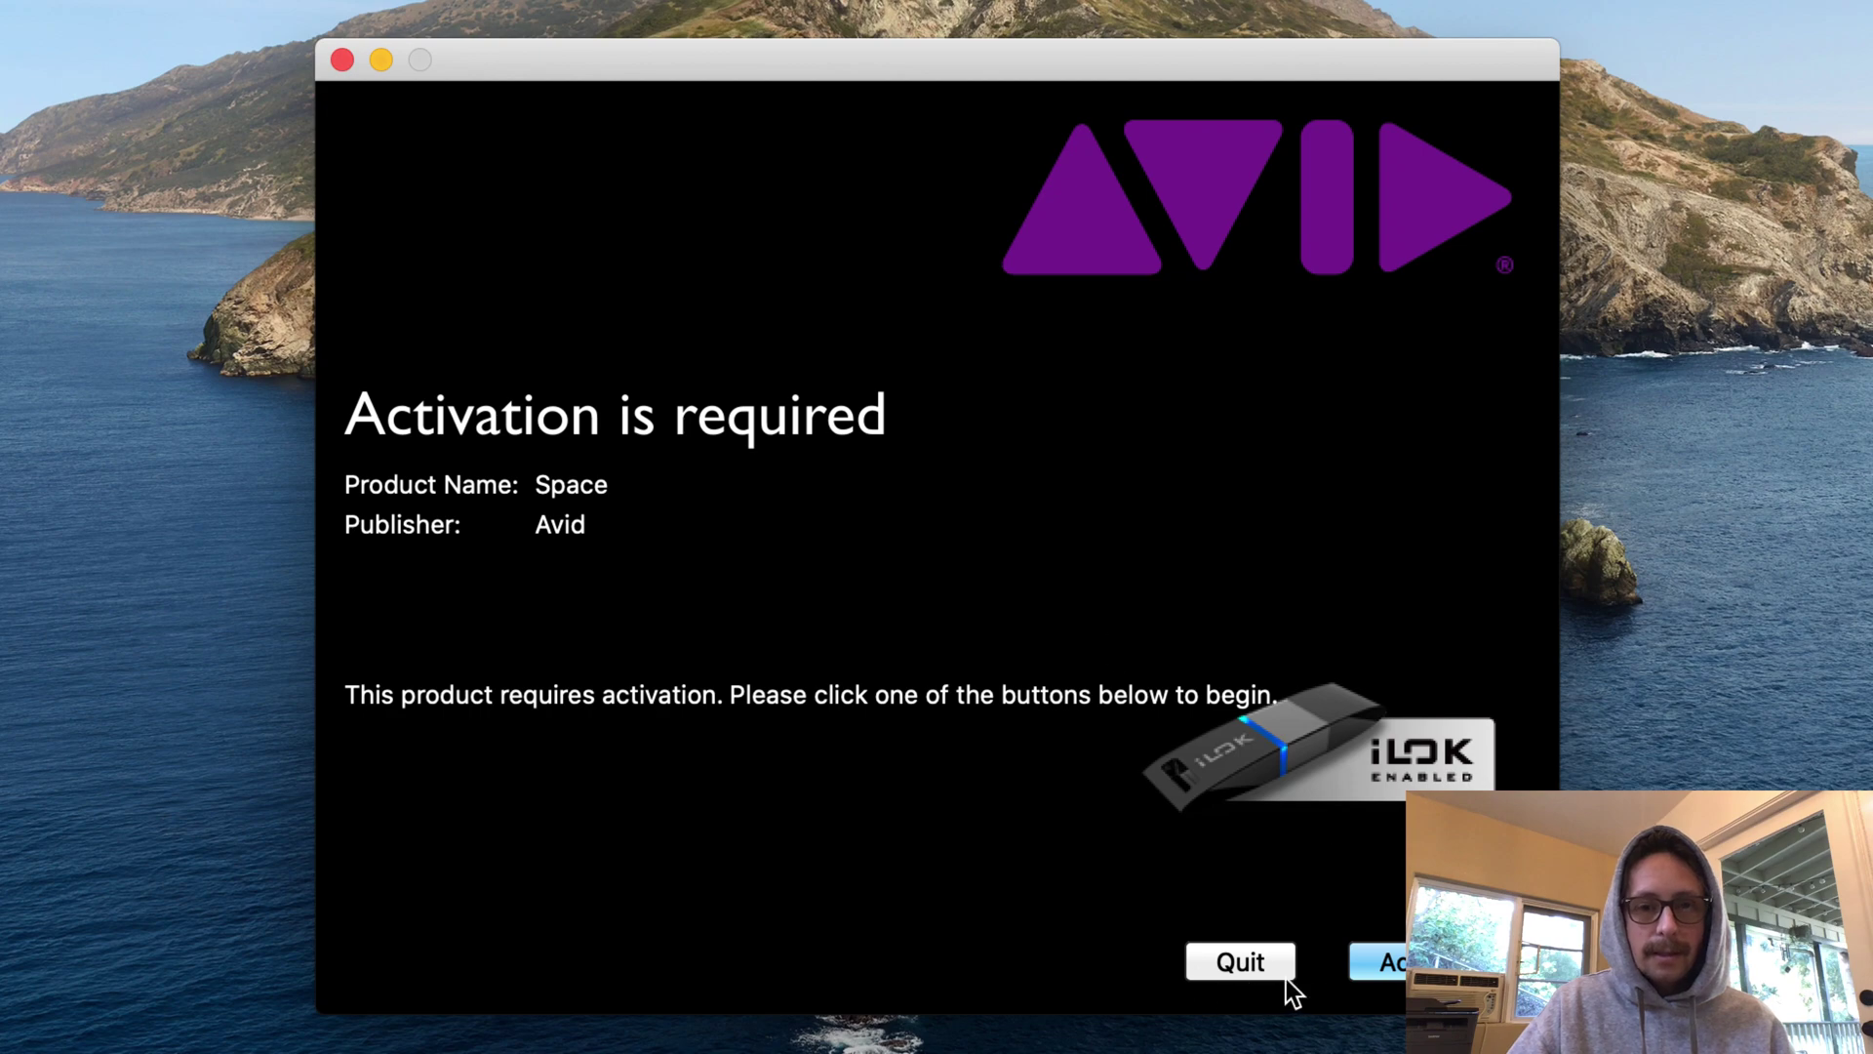
{"action": "left_click", "coordinate": [1385, 961]}
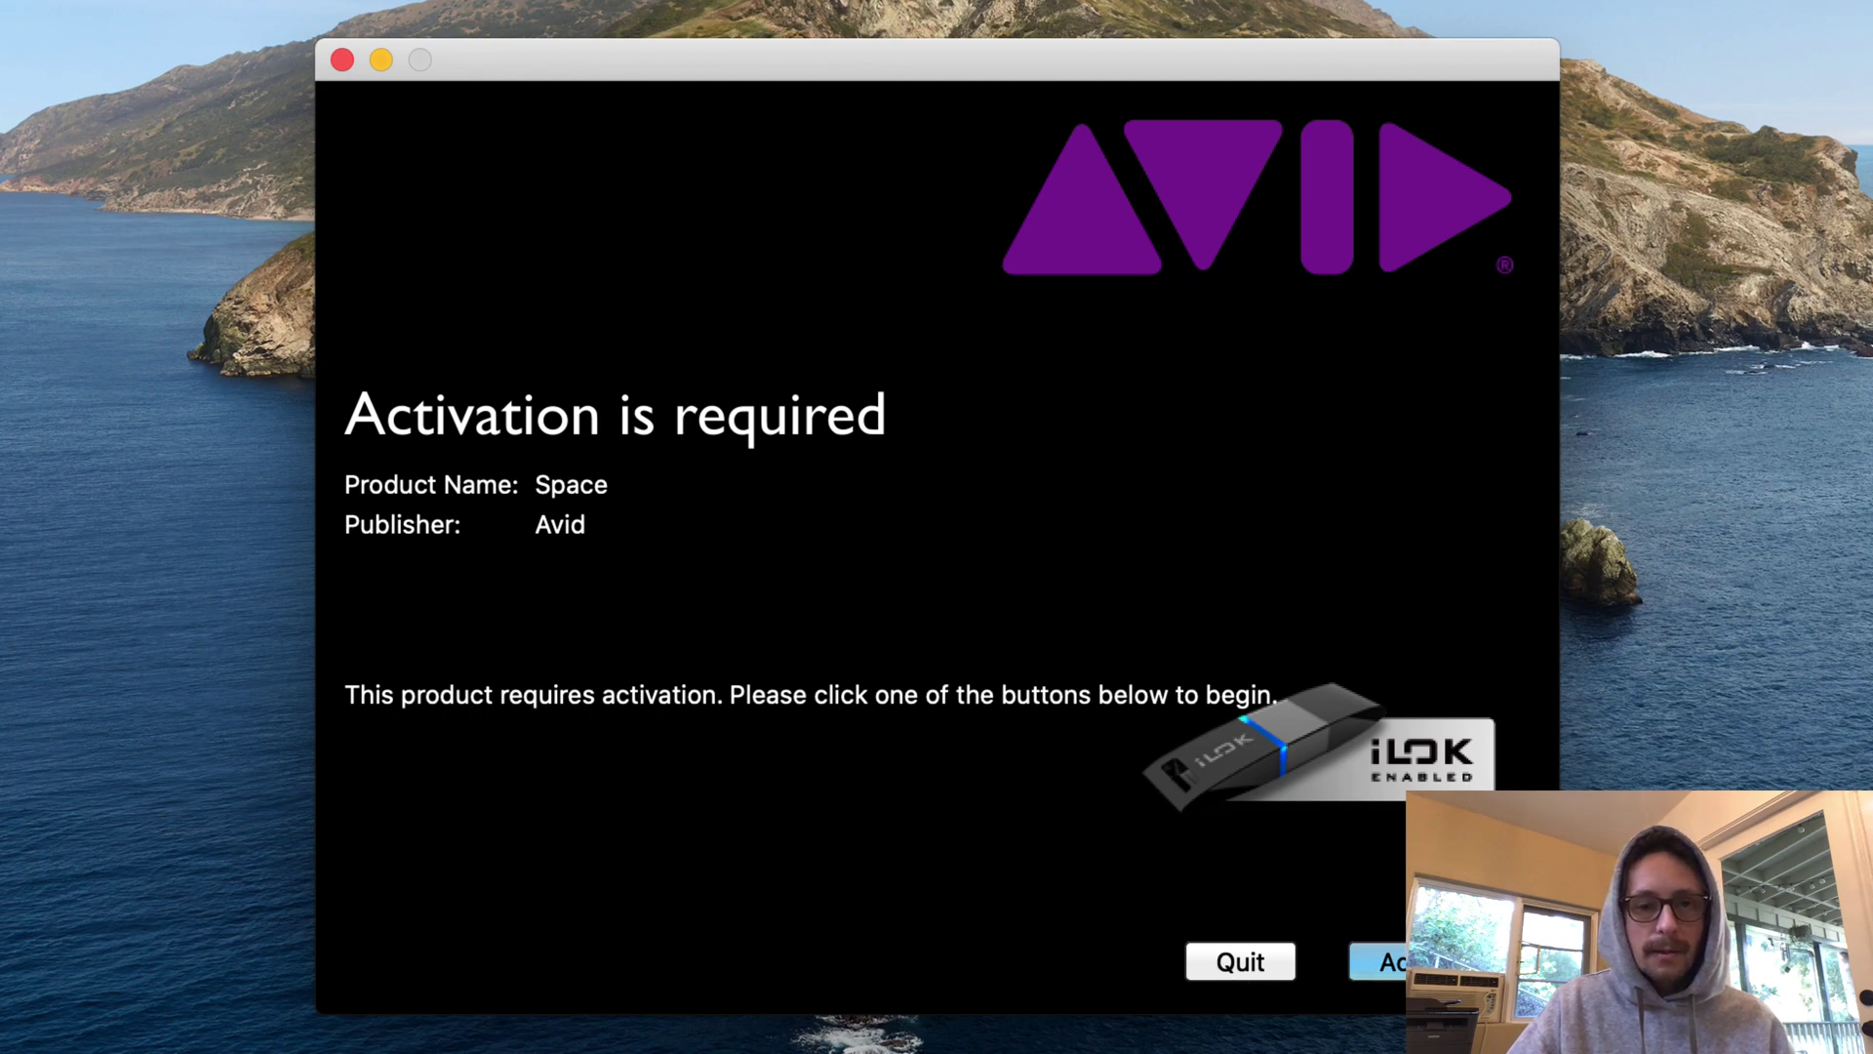
{"action": "key", "text": "Return"}
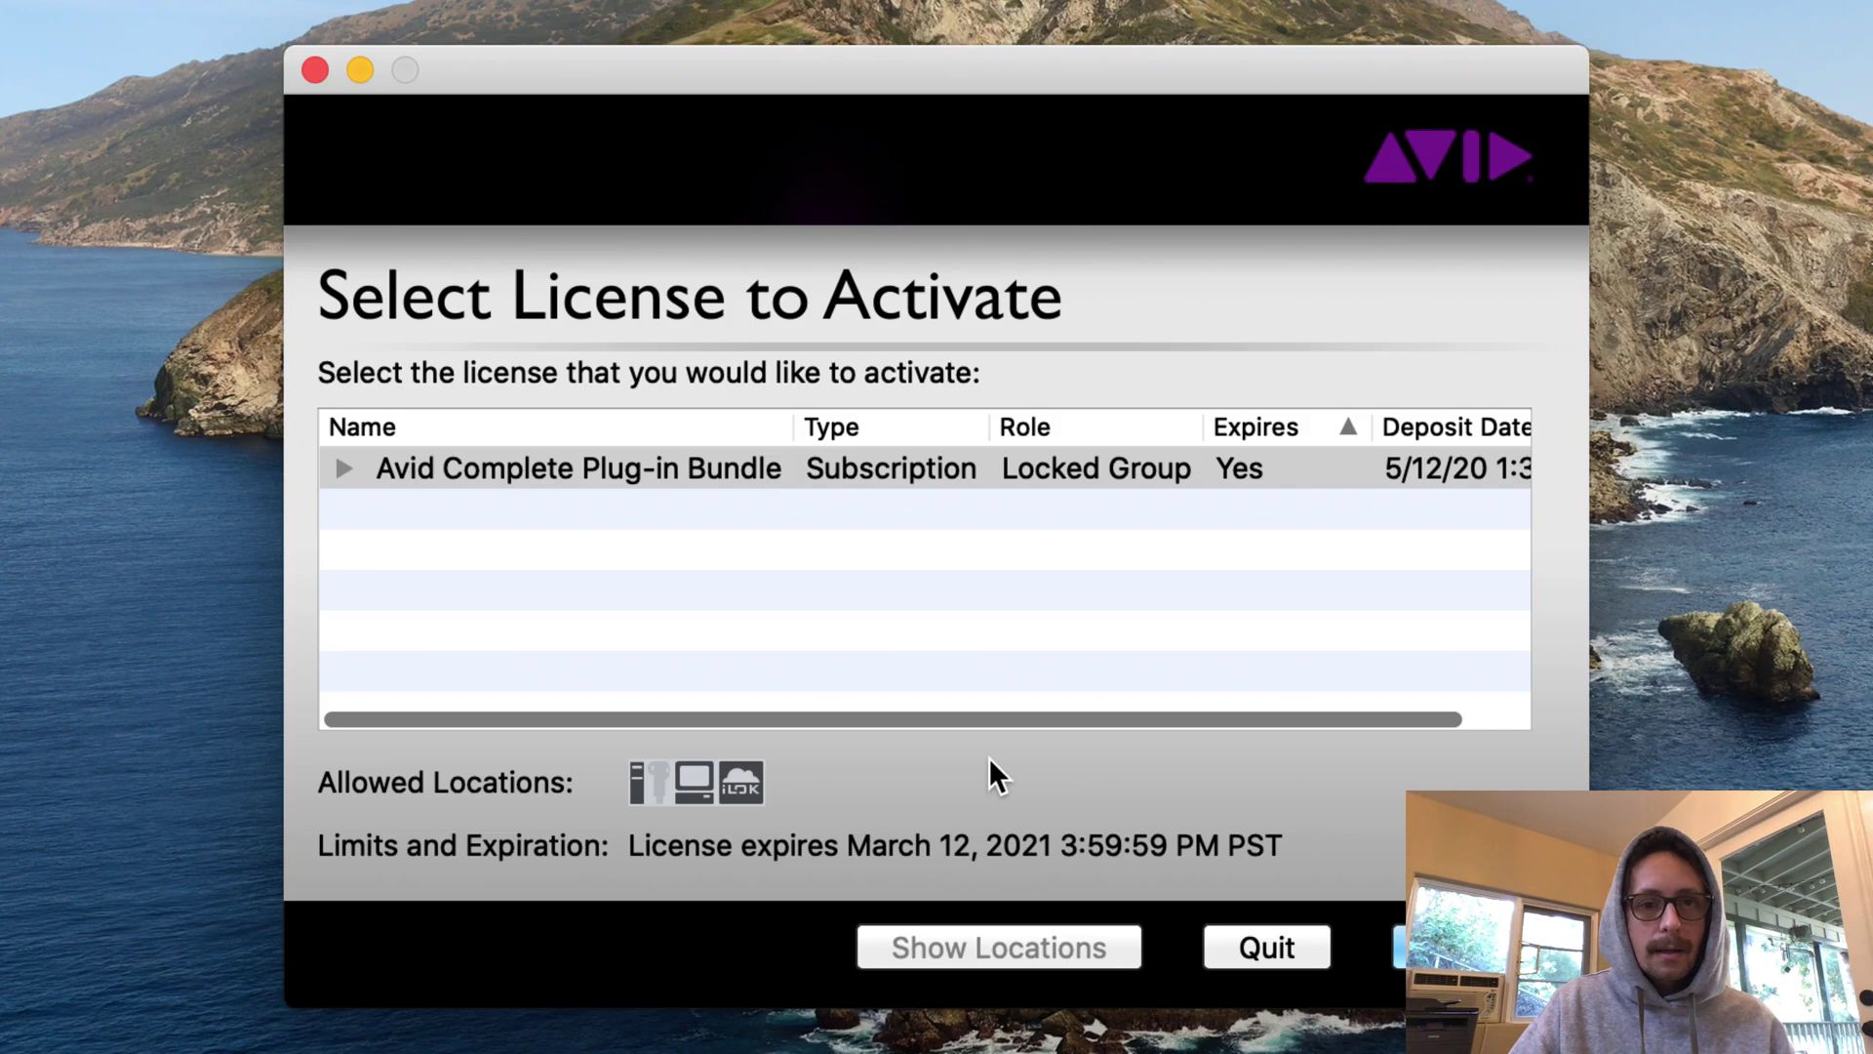
{"action": "left_click", "coordinate": [1434, 947]}
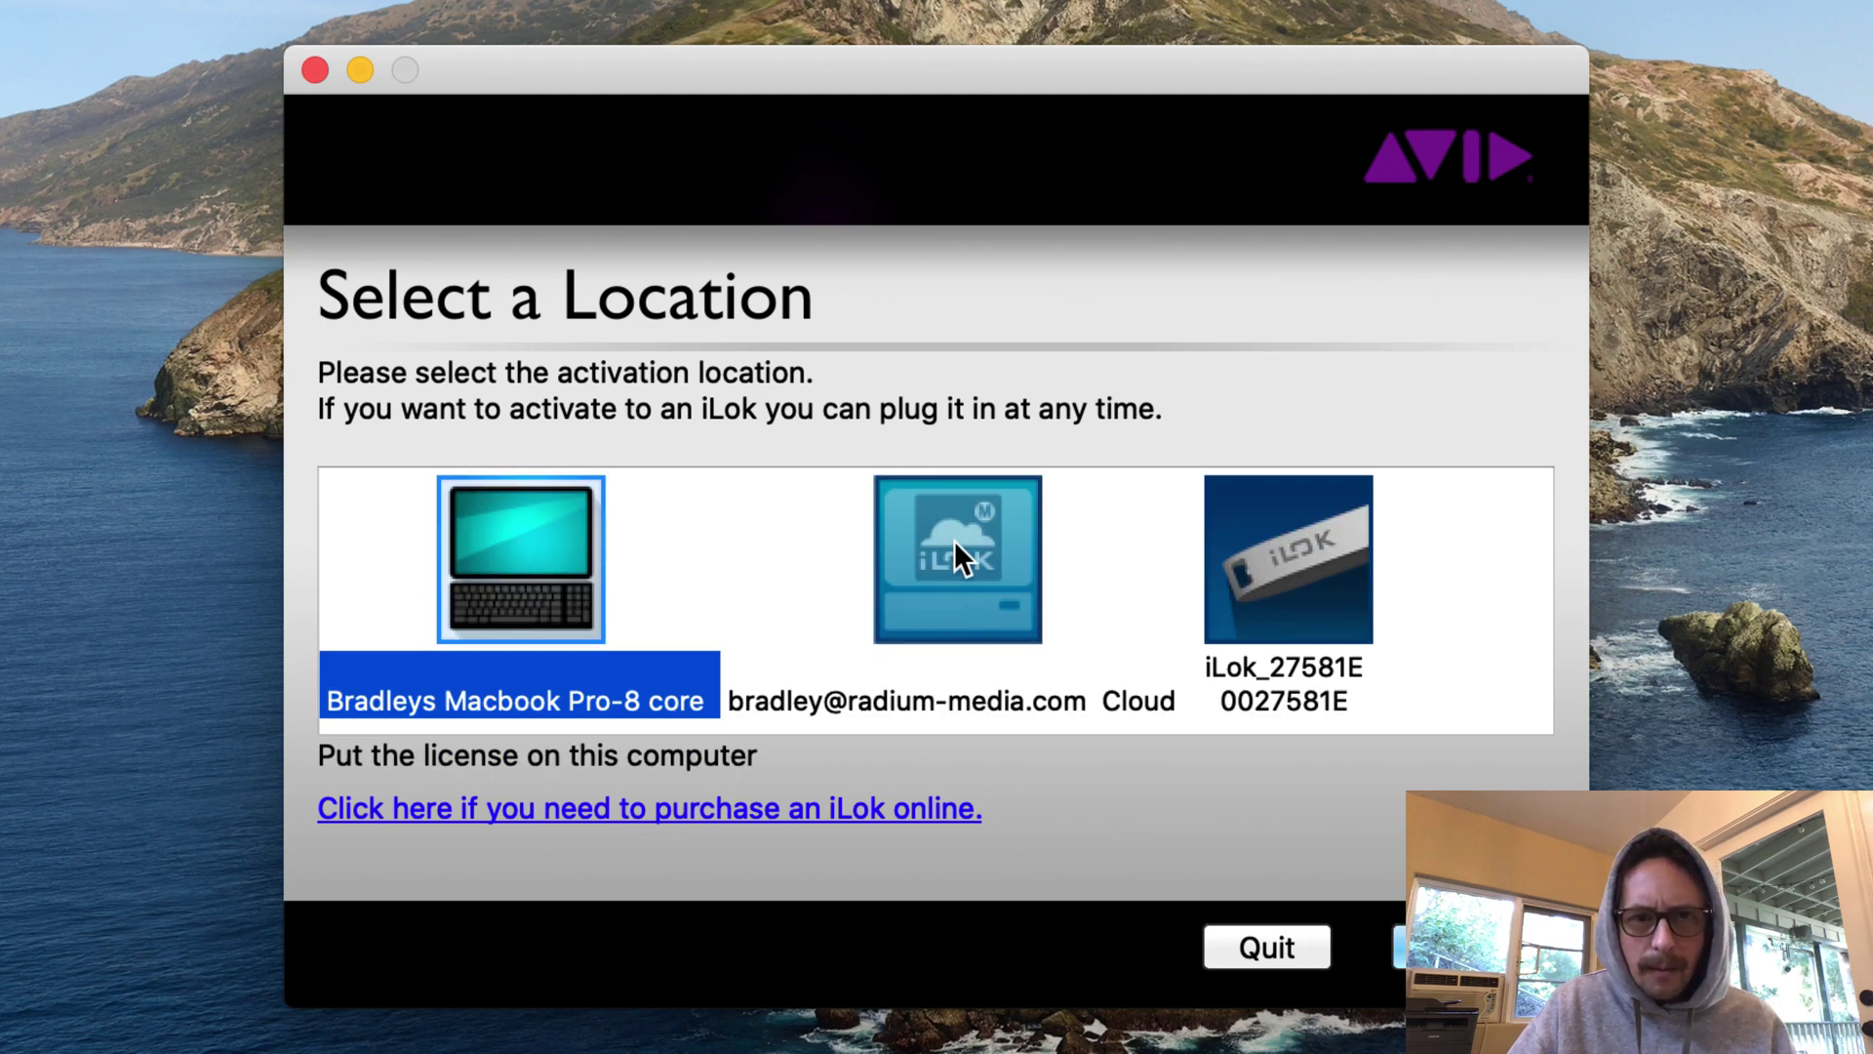
{"action": "left_click", "coordinate": [1288, 561]}
{"action": "key", "text": "Return"}
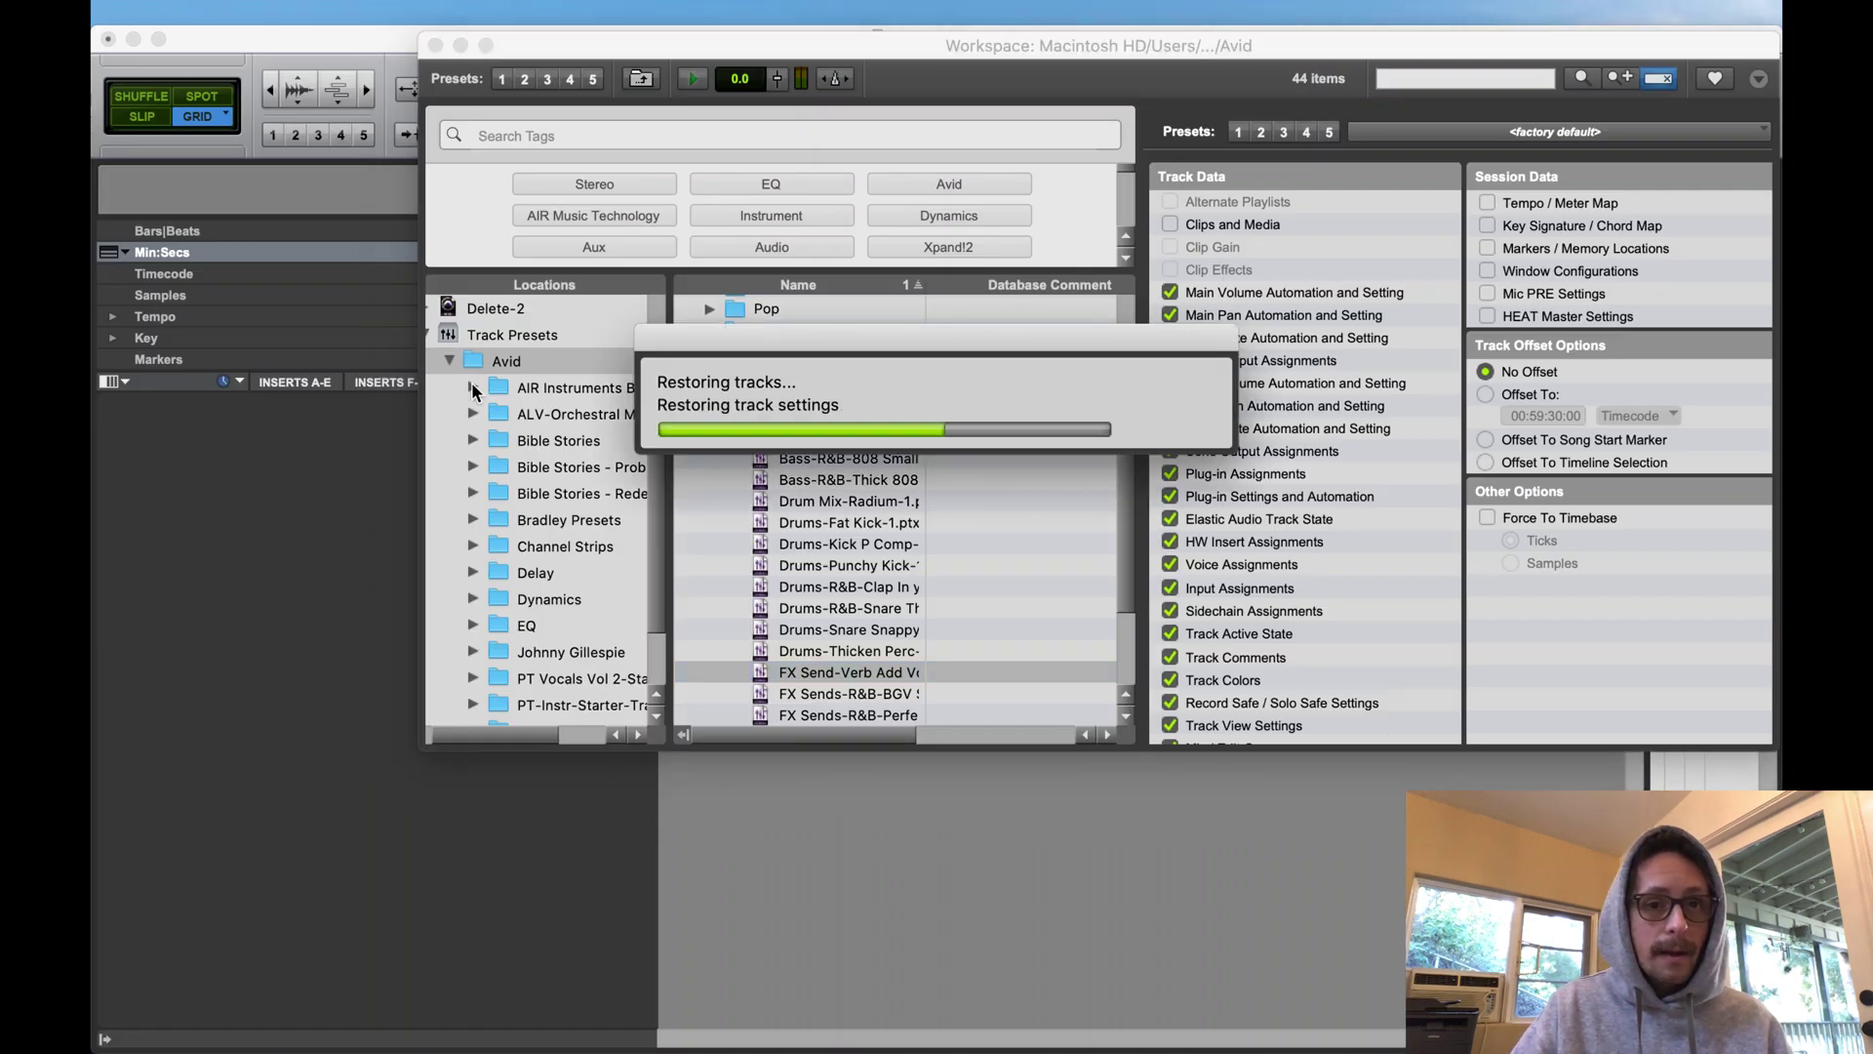
- View the Verb Add body track's Space and EQ3 7-Band inserts, then close the plugin window
{"action": "left_click", "coordinate": [192, 408]}
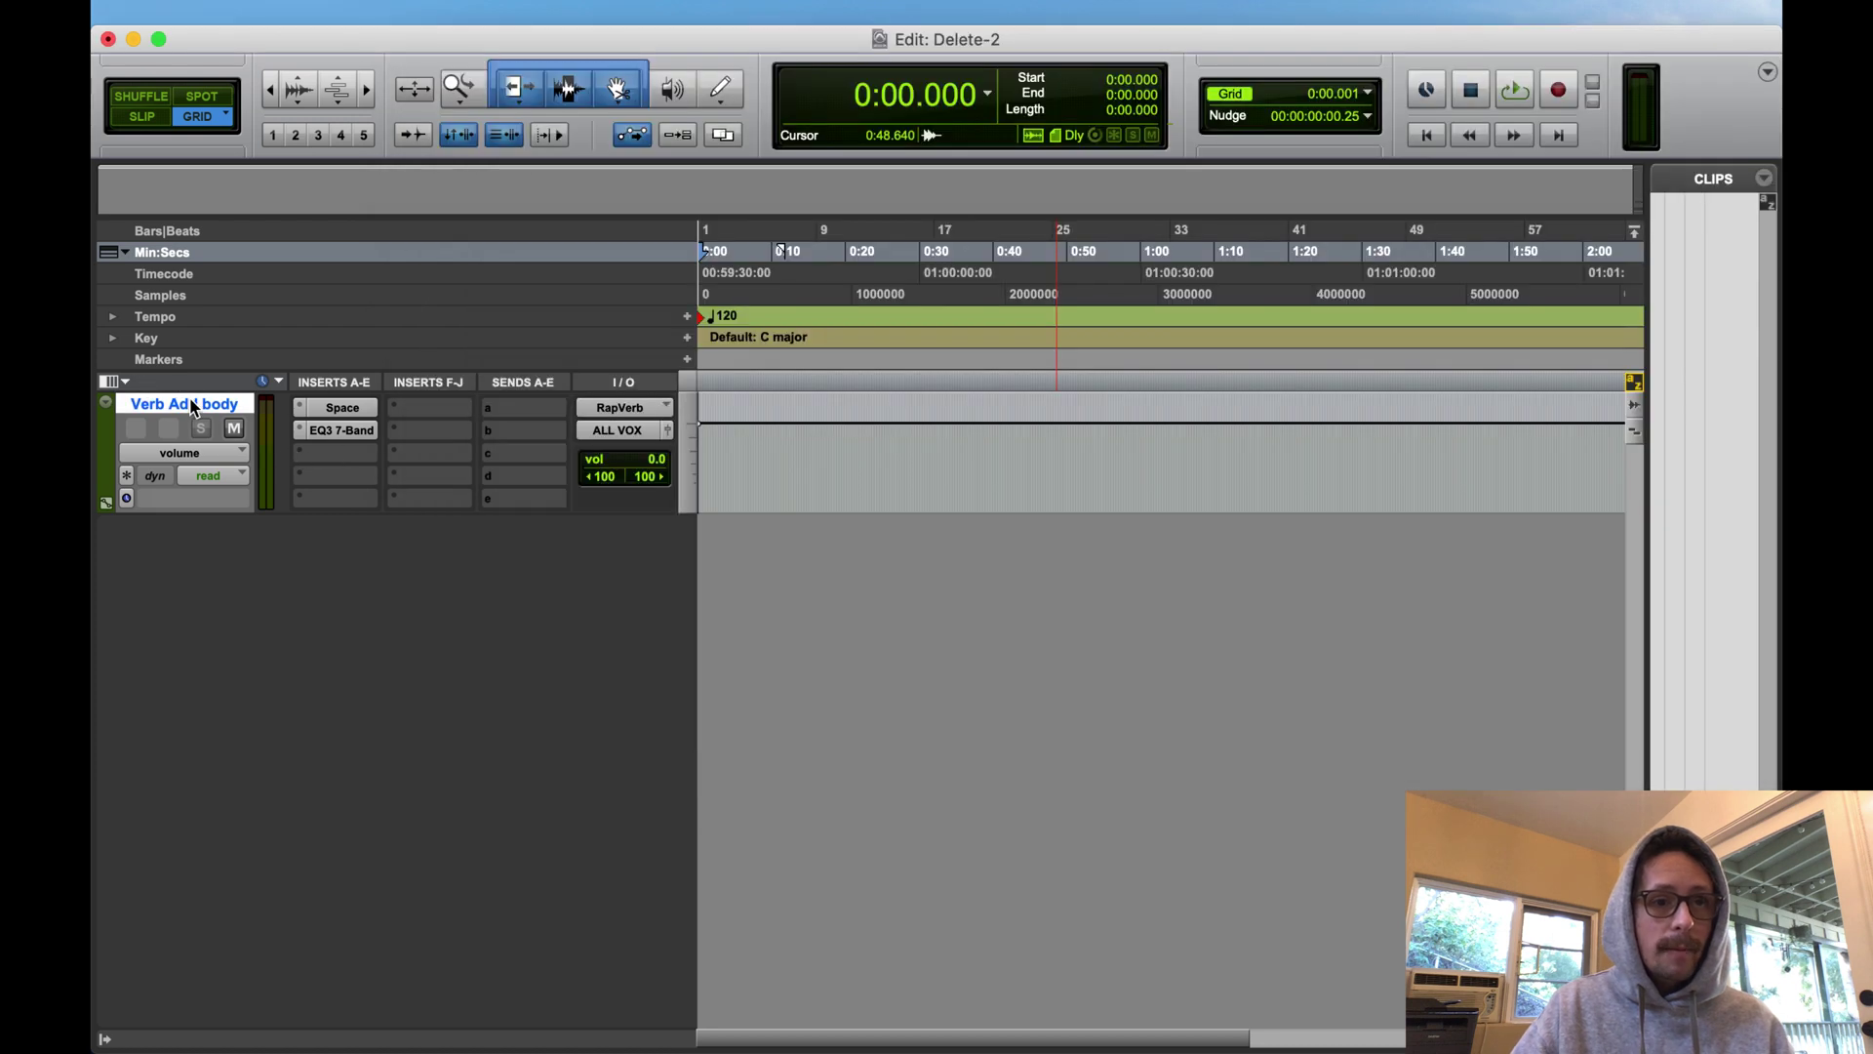
{"action": "left_click", "coordinate": [342, 408]}
{"action": "left_click", "coordinate": [337, 431]}
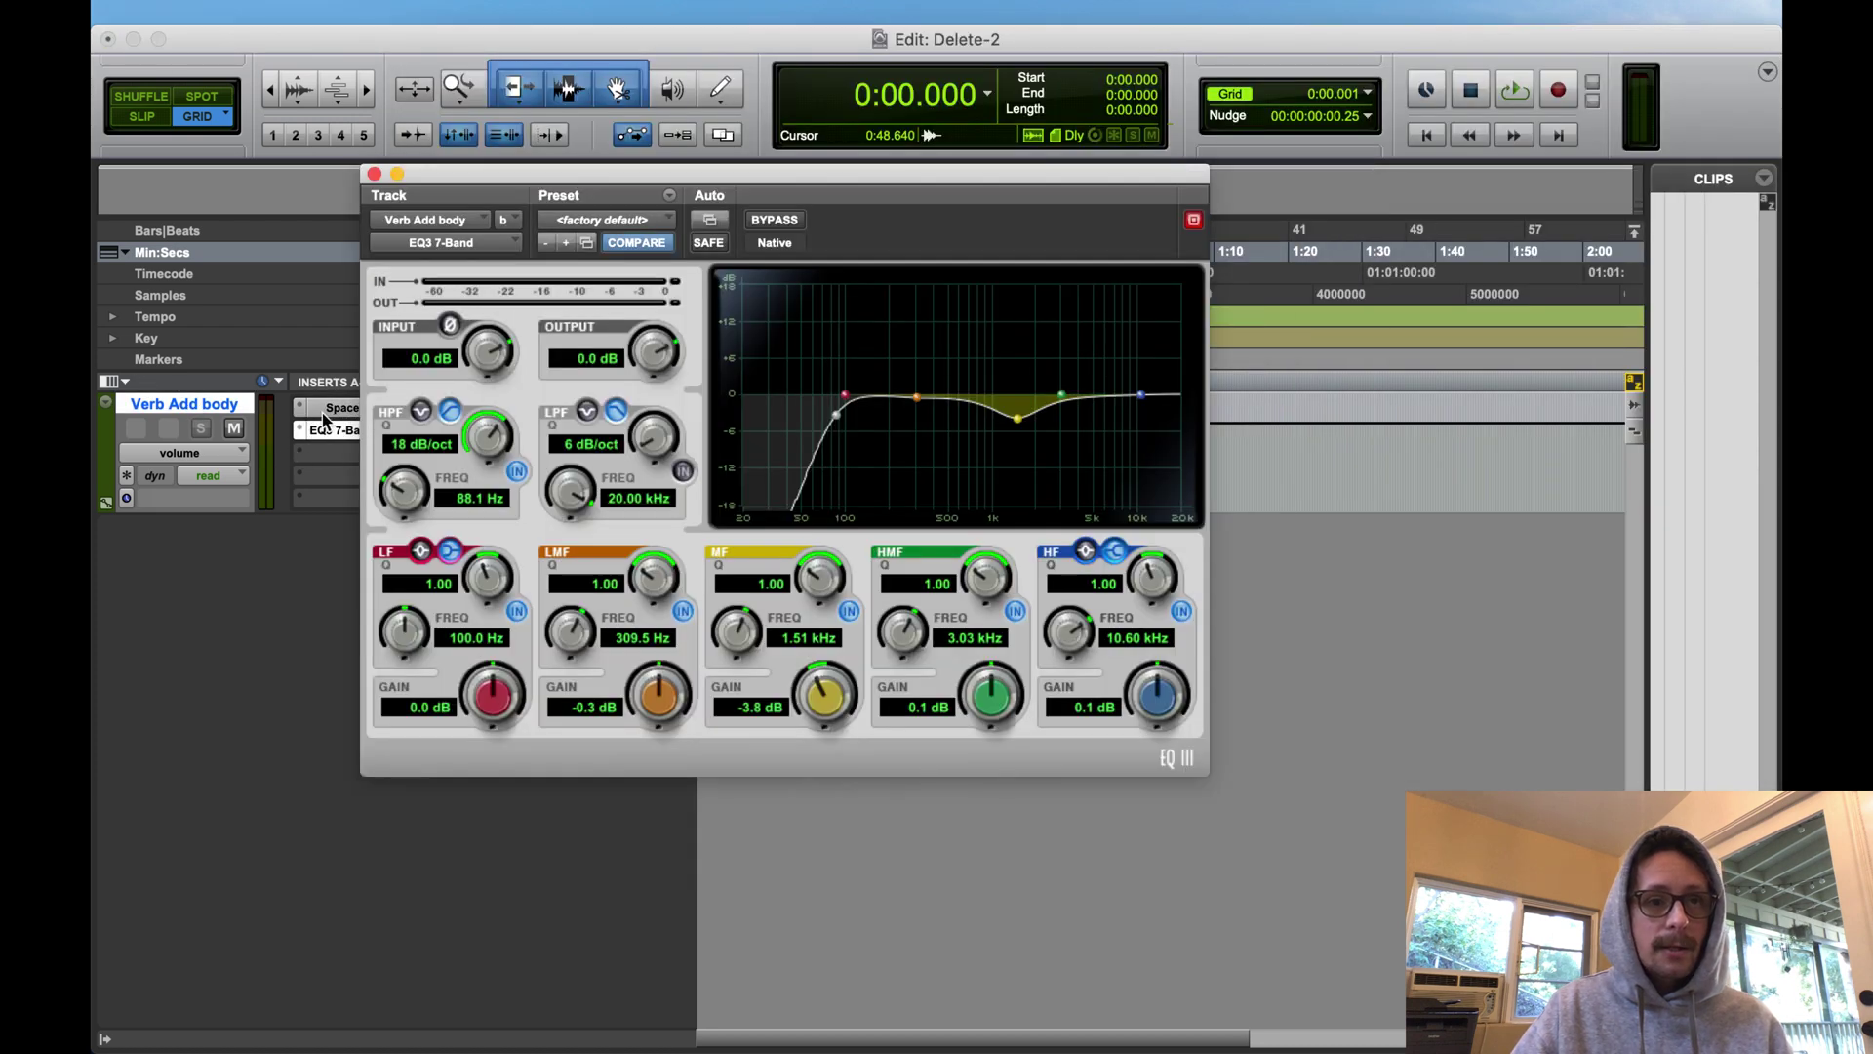
{"action": "left_click", "coordinate": [374, 174]}
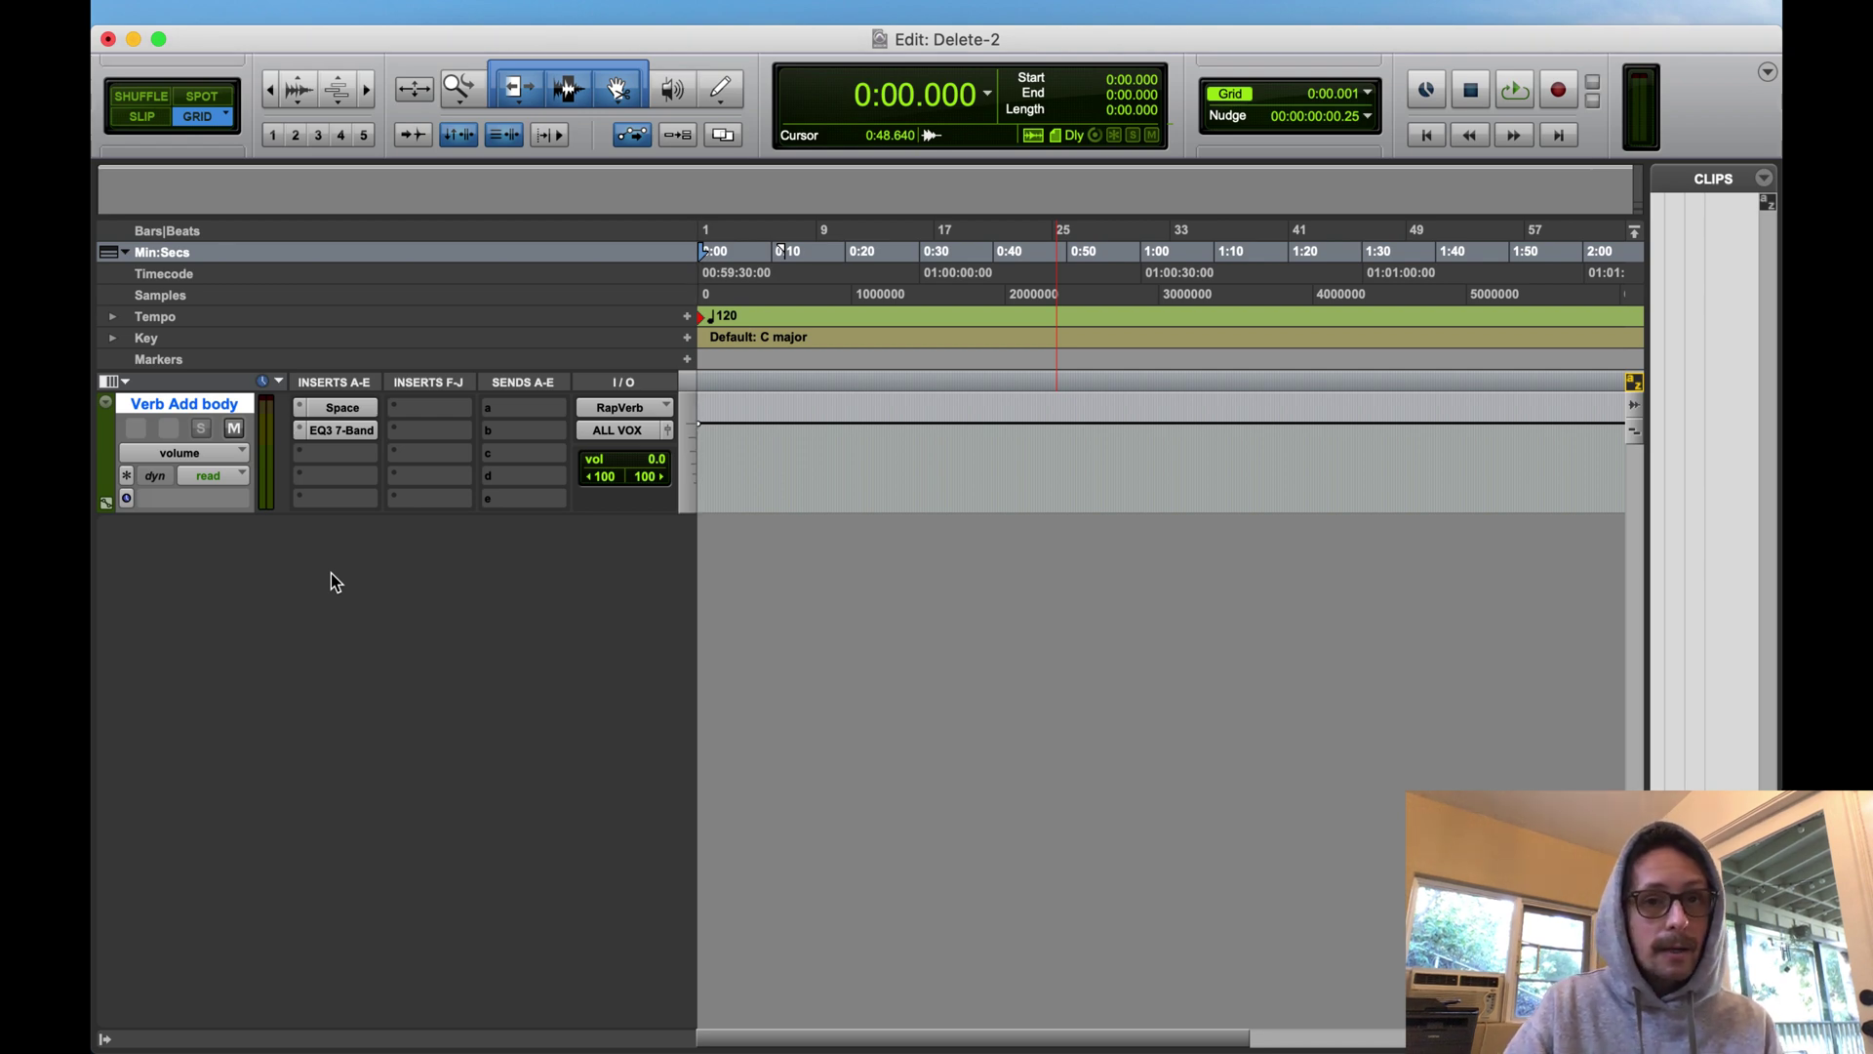
- Create a new mono audio track and recall the PT Vocals Vol 2 stock-plugin Vox preset onto Audio 1
{"action": "key", "text": "shift+super+n"}
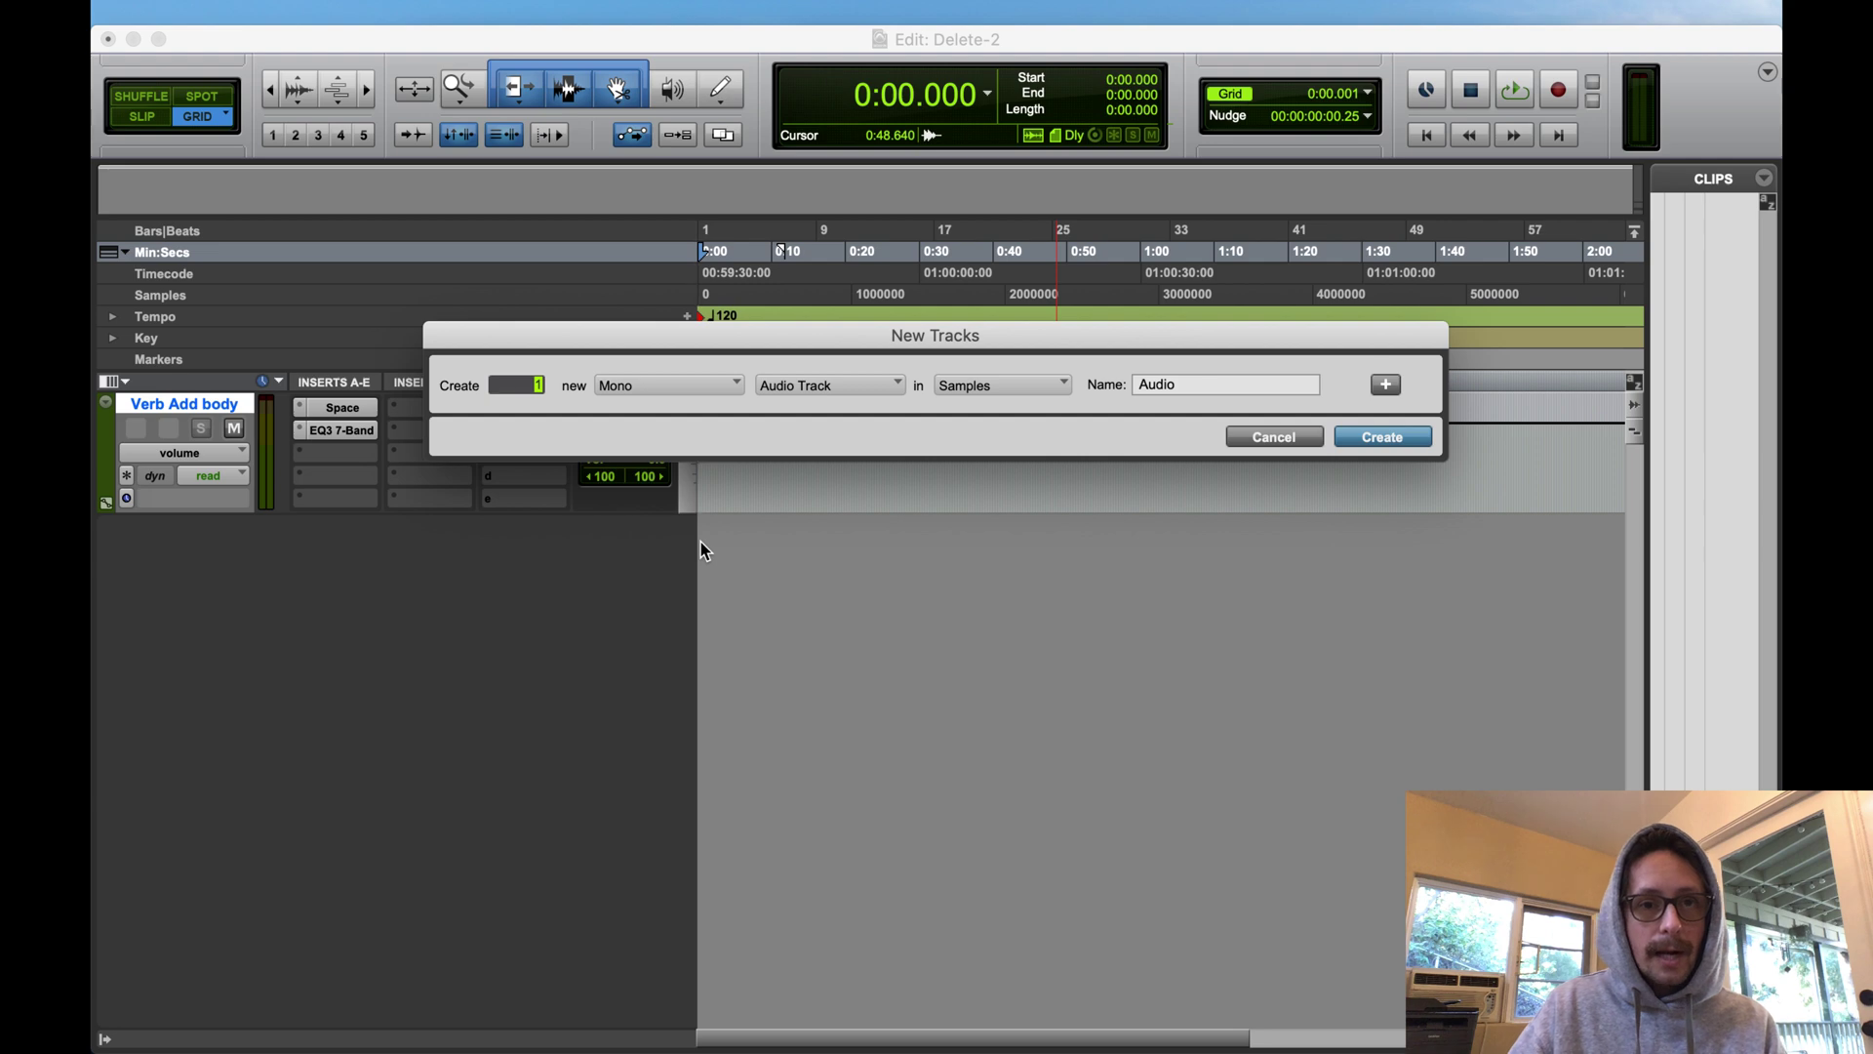
{"action": "left_click", "coordinate": [1381, 436]}
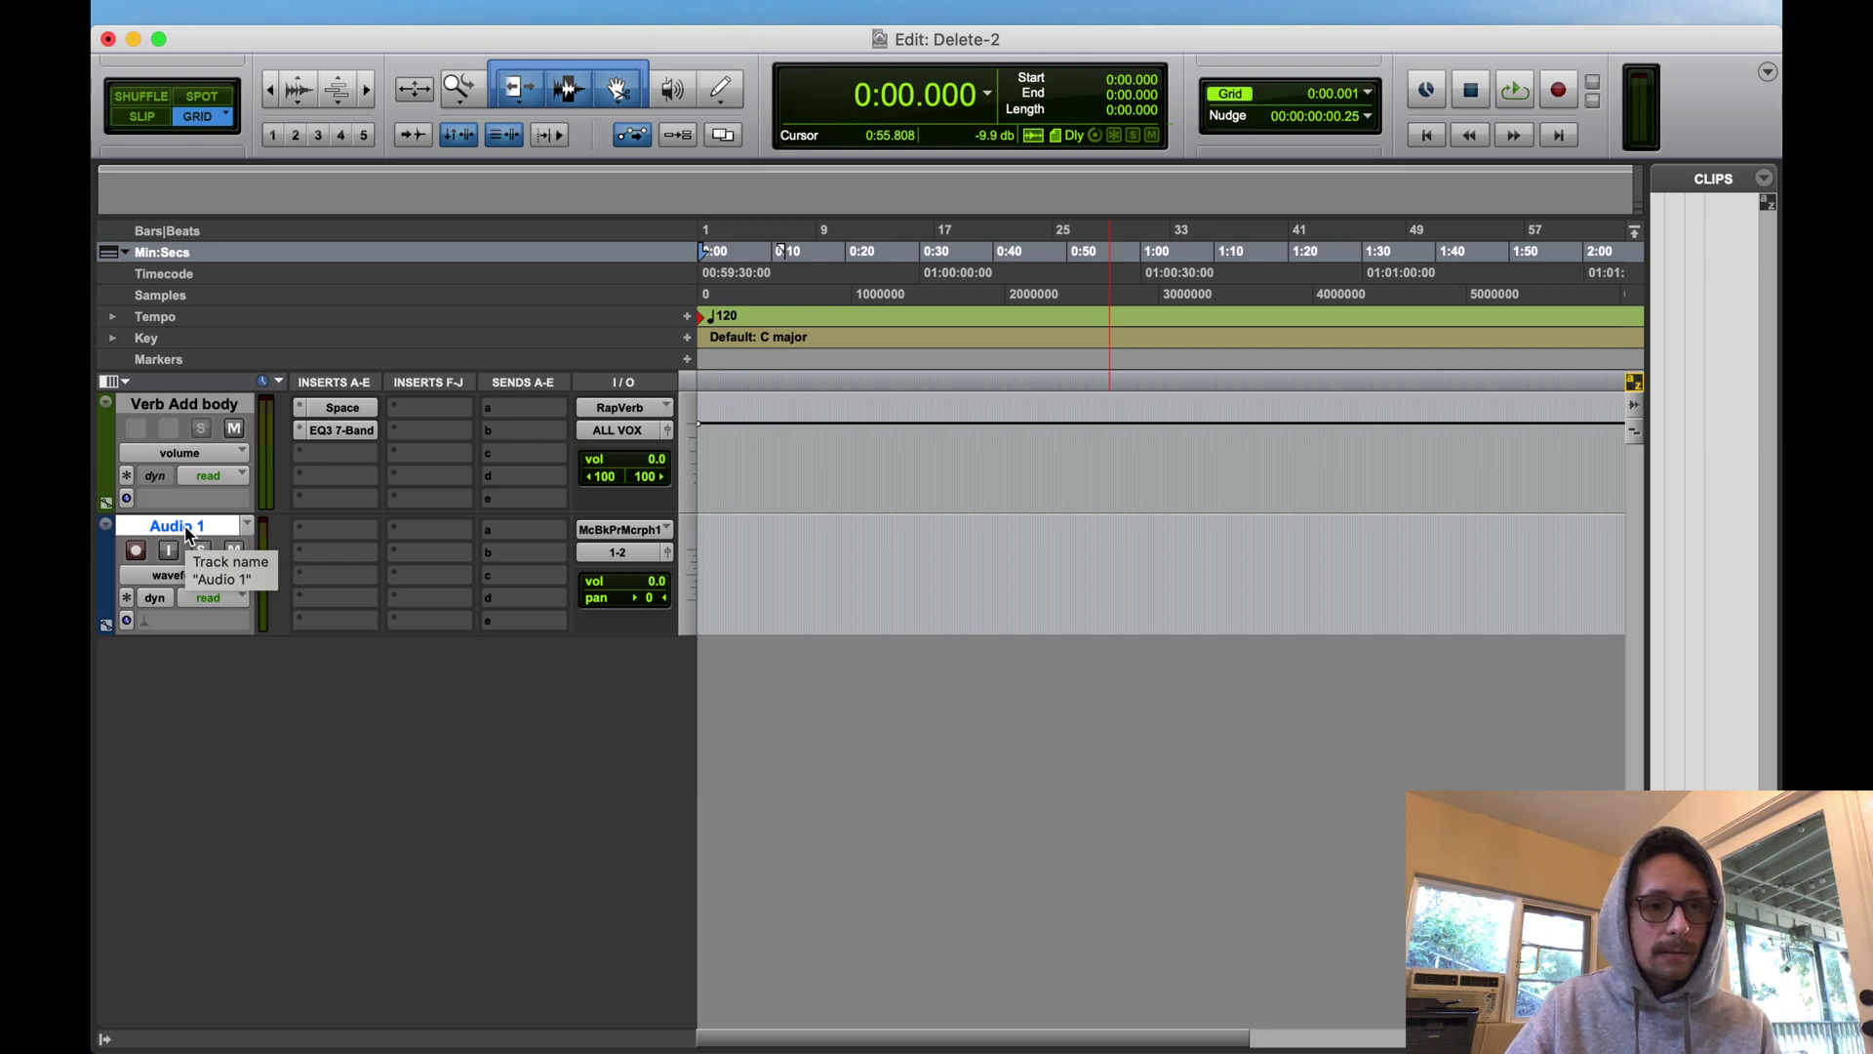
{"action": "right_click", "coordinate": [185, 532]}
{"action": "mouse_move", "coordinate": [343, 793]}
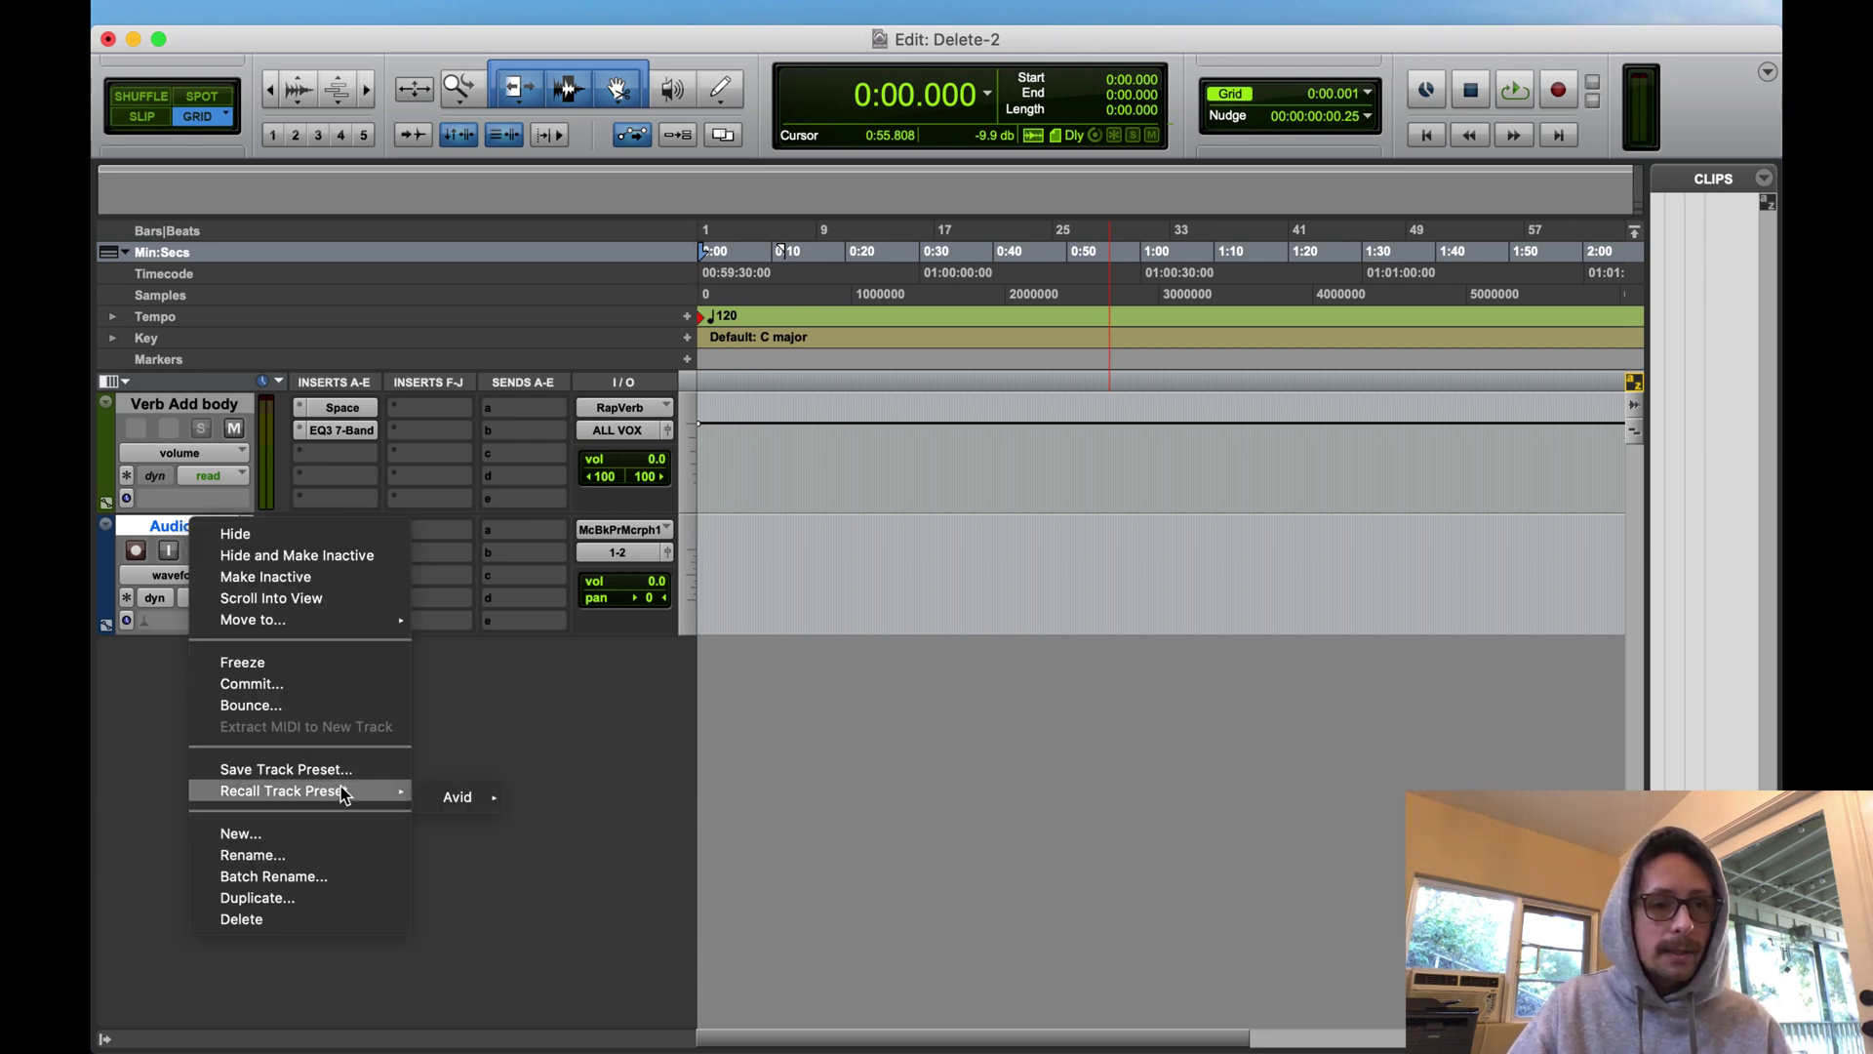
{"action": "mouse_move", "coordinate": [458, 798]}
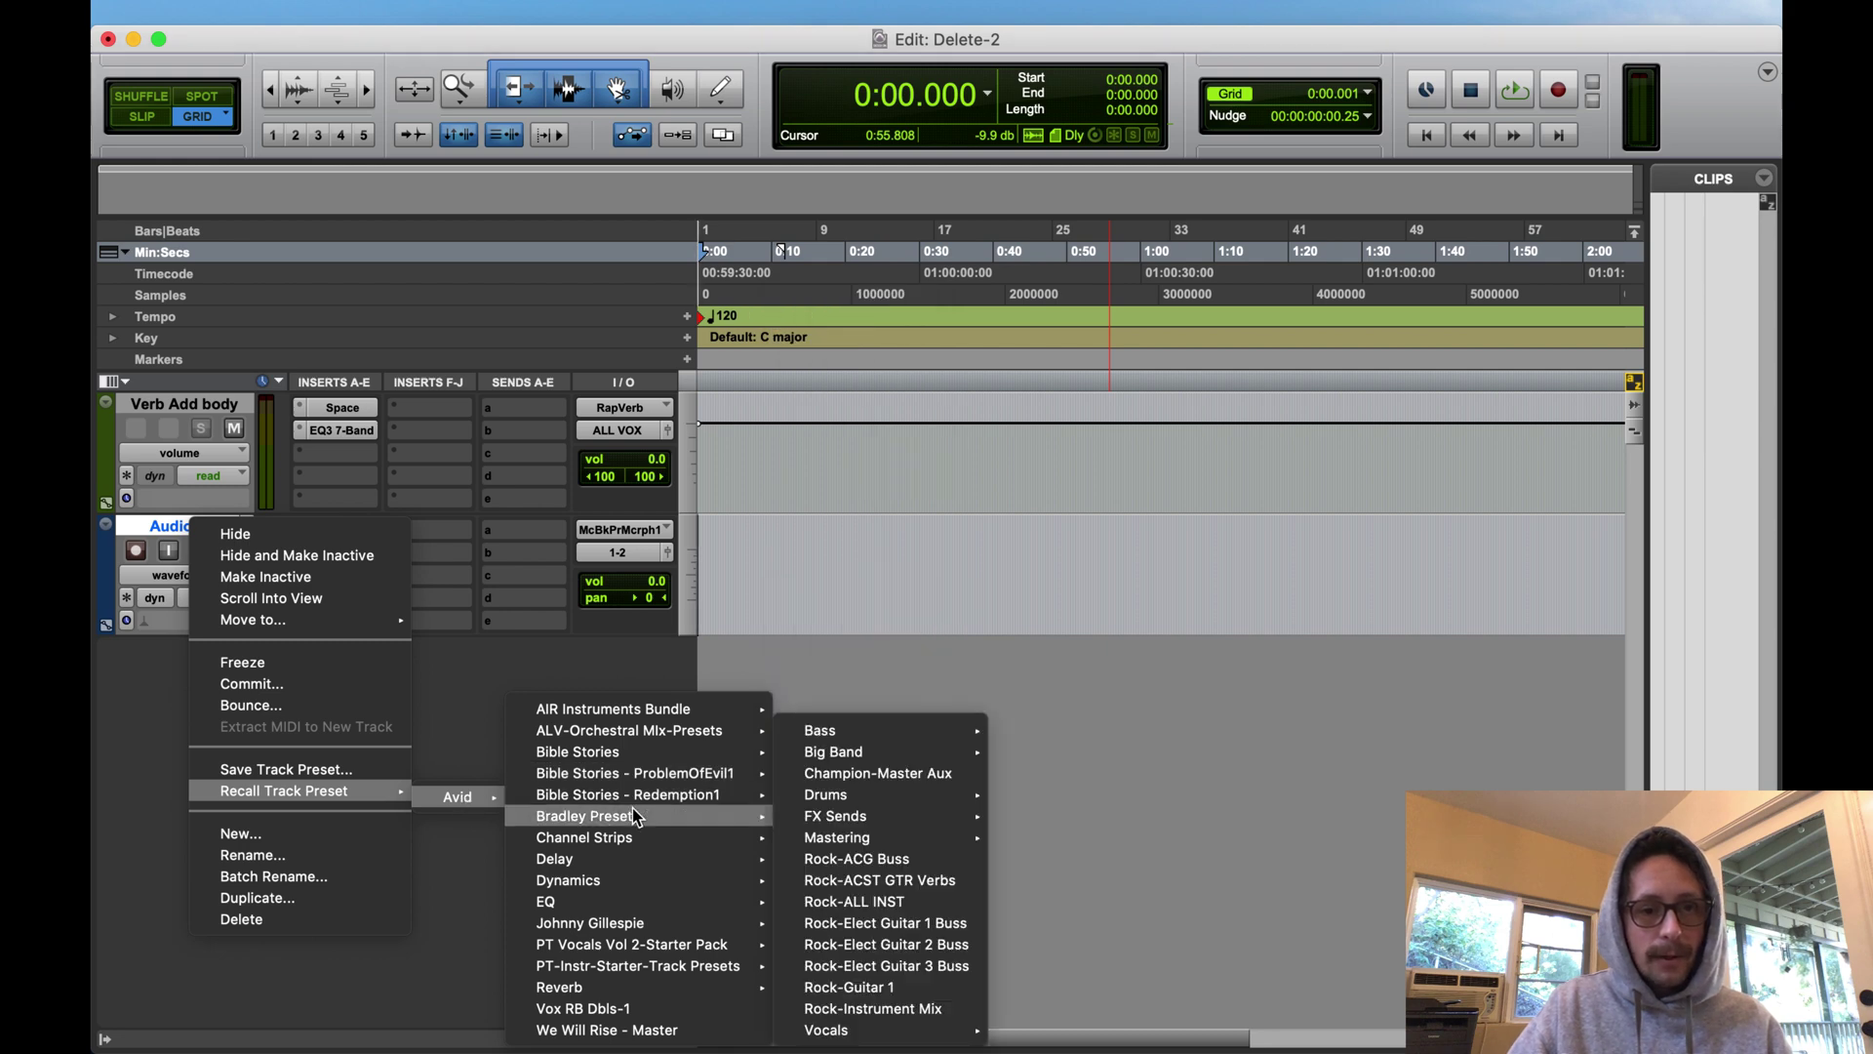
{"action": "mouse_move", "coordinate": [683, 944]}
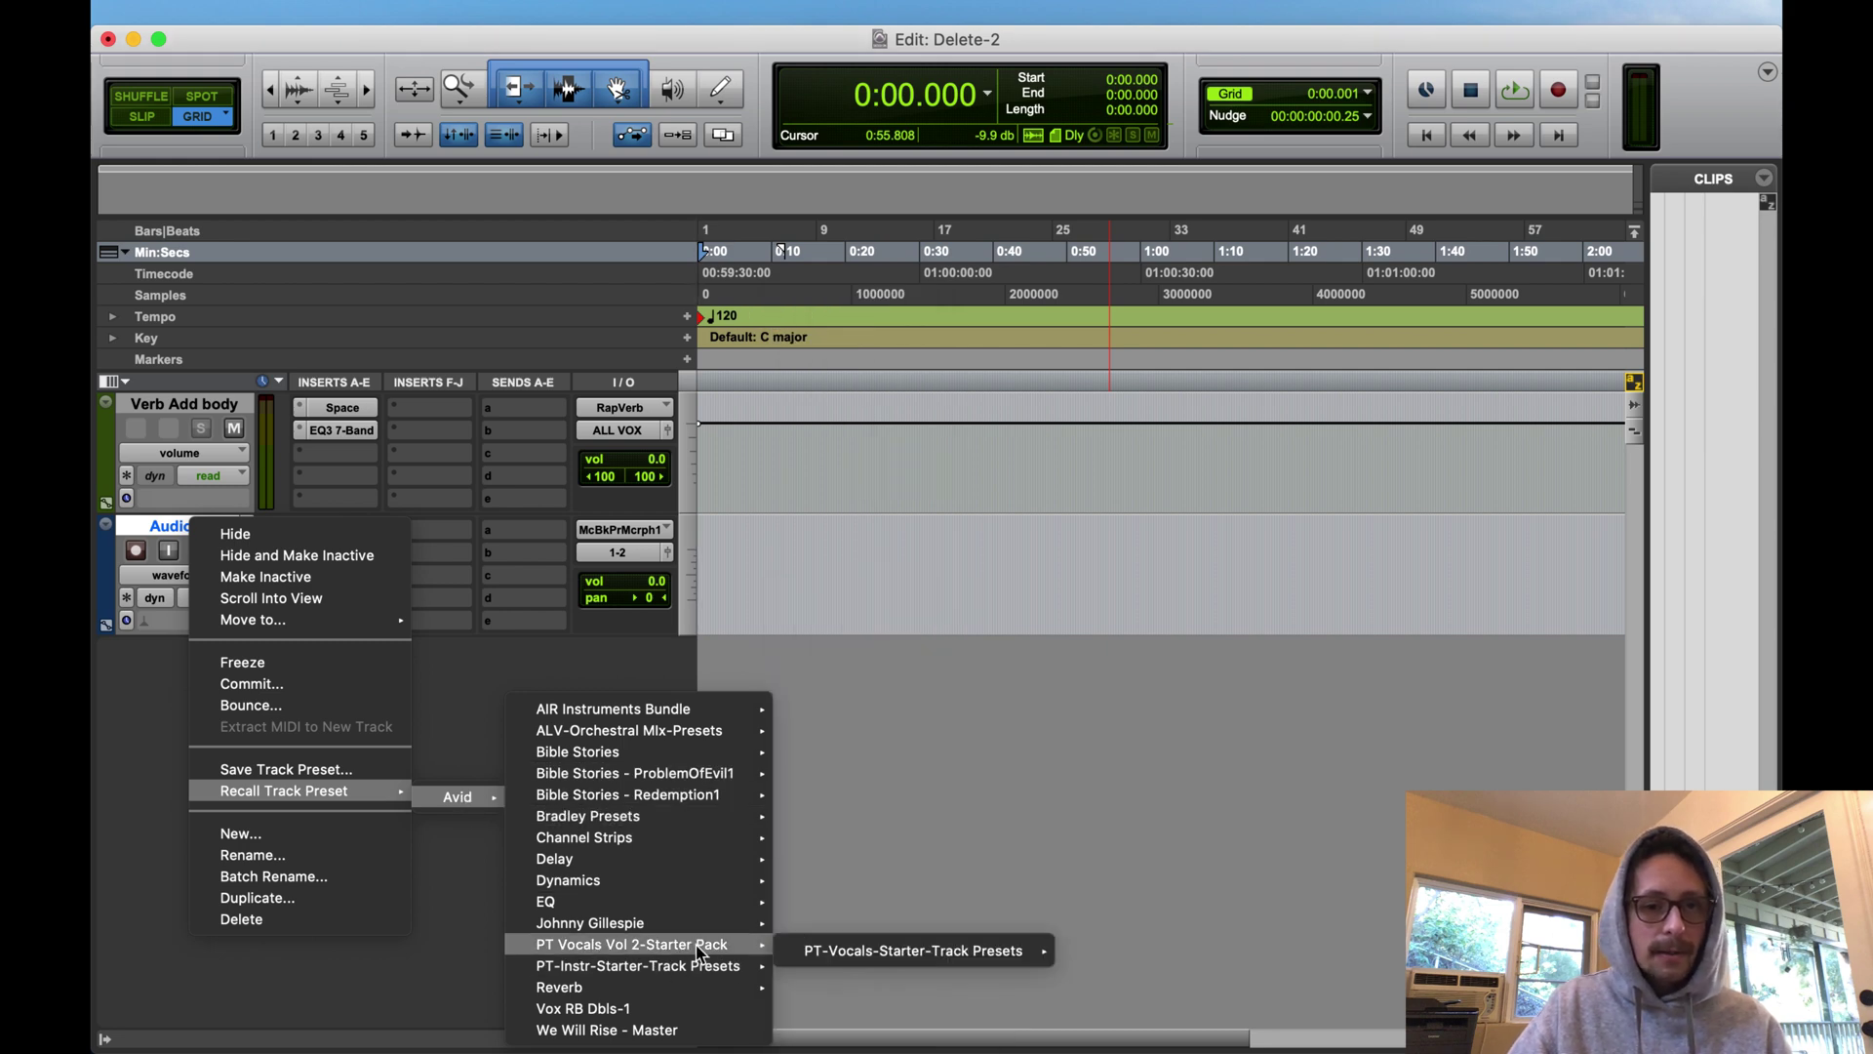
{"action": "mouse_move", "coordinate": [881, 951]}
{"action": "mouse_move", "coordinate": [1161, 1032]}
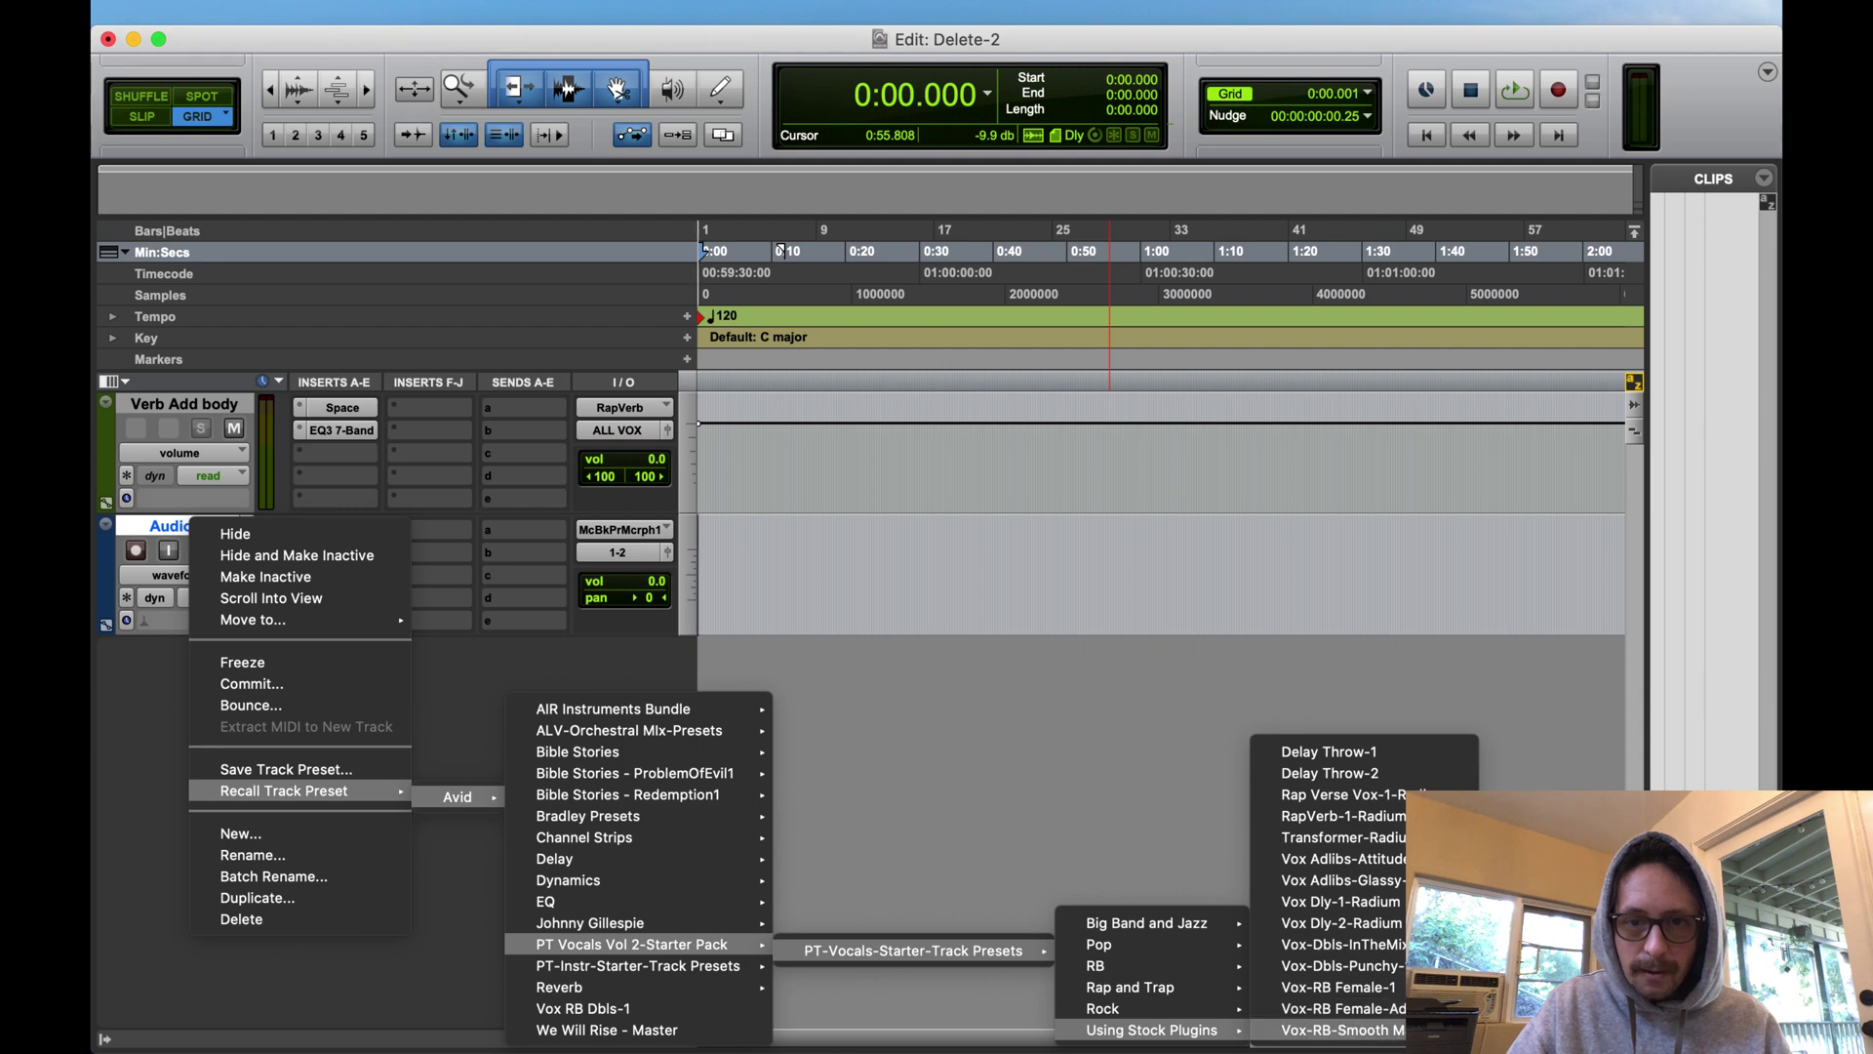
{"action": "left_click", "coordinate": [1341, 1029]}
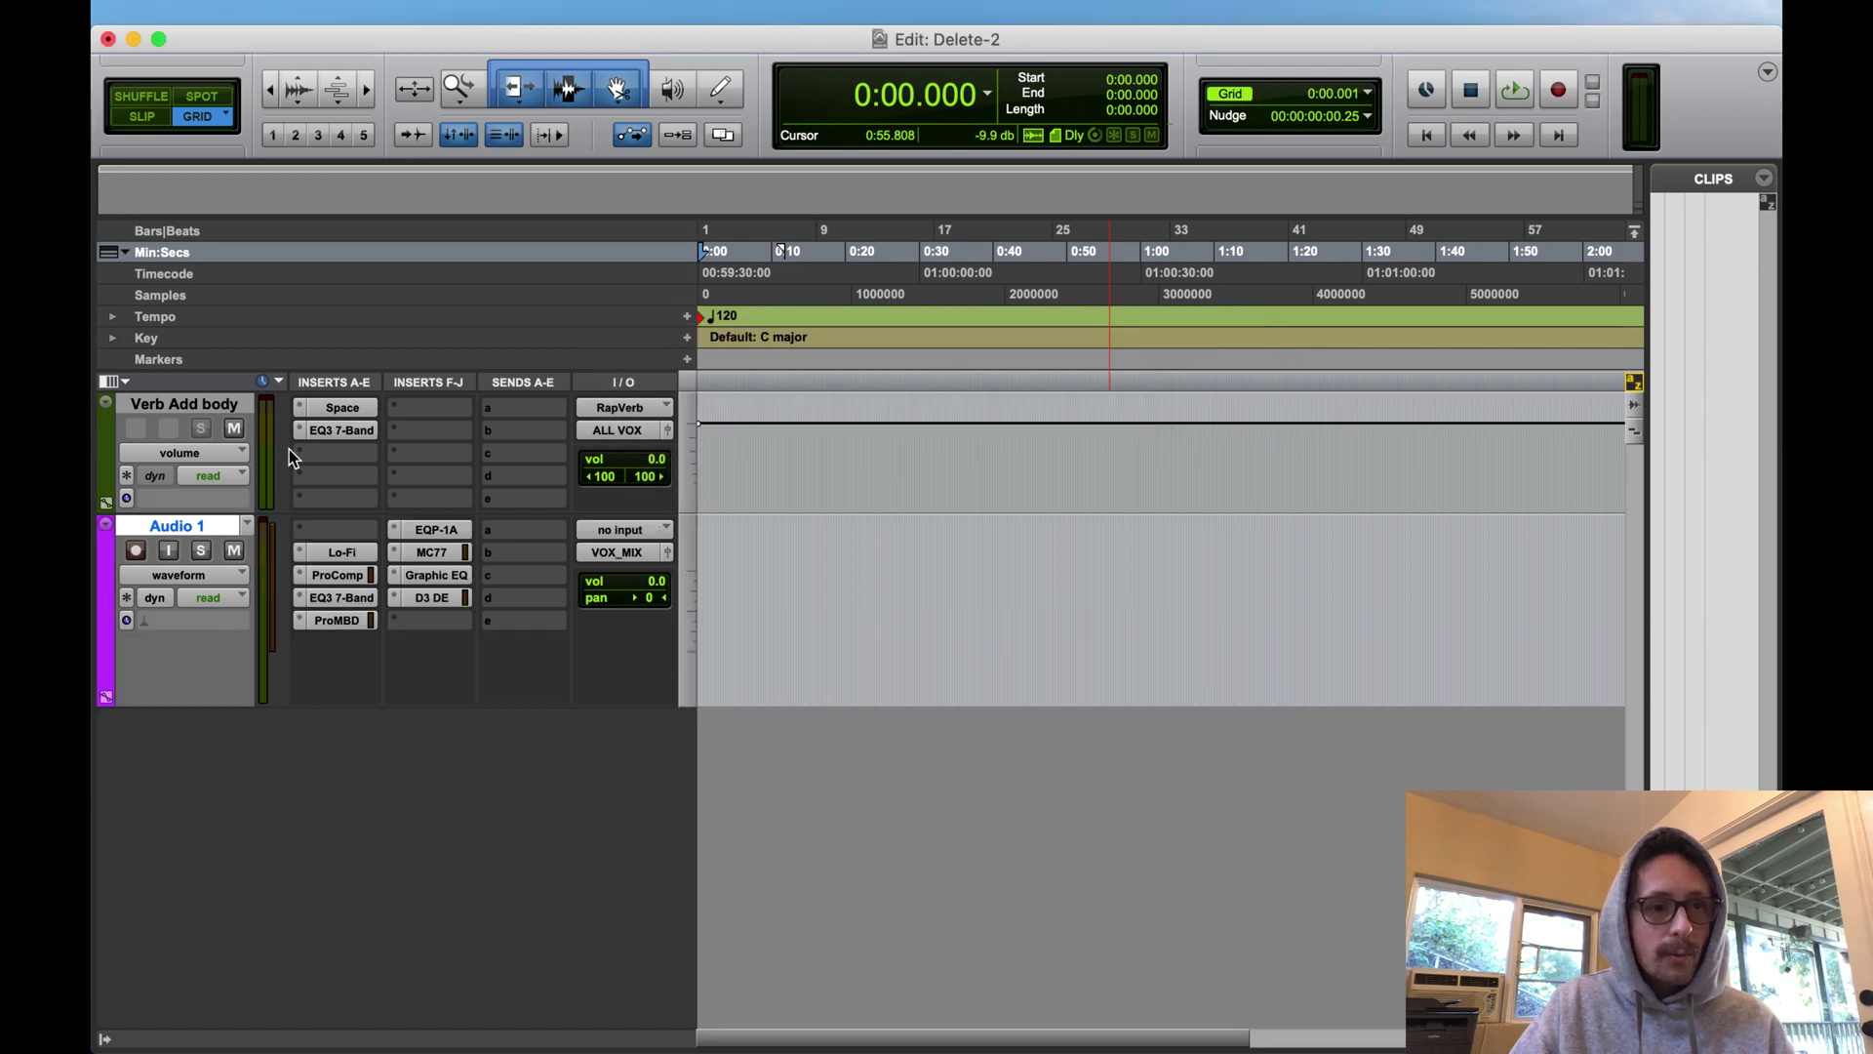
- Inspect the recalled inserts: Lo-Fi, ProComp, EQ3 7-Band, Pro Multiband Dynamics, EQP-1A and Graphic EQ
{"action": "left_click", "coordinate": [341, 554]}
{"action": "left_click", "coordinate": [336, 575]}
{"action": "left_click", "coordinate": [335, 598]}
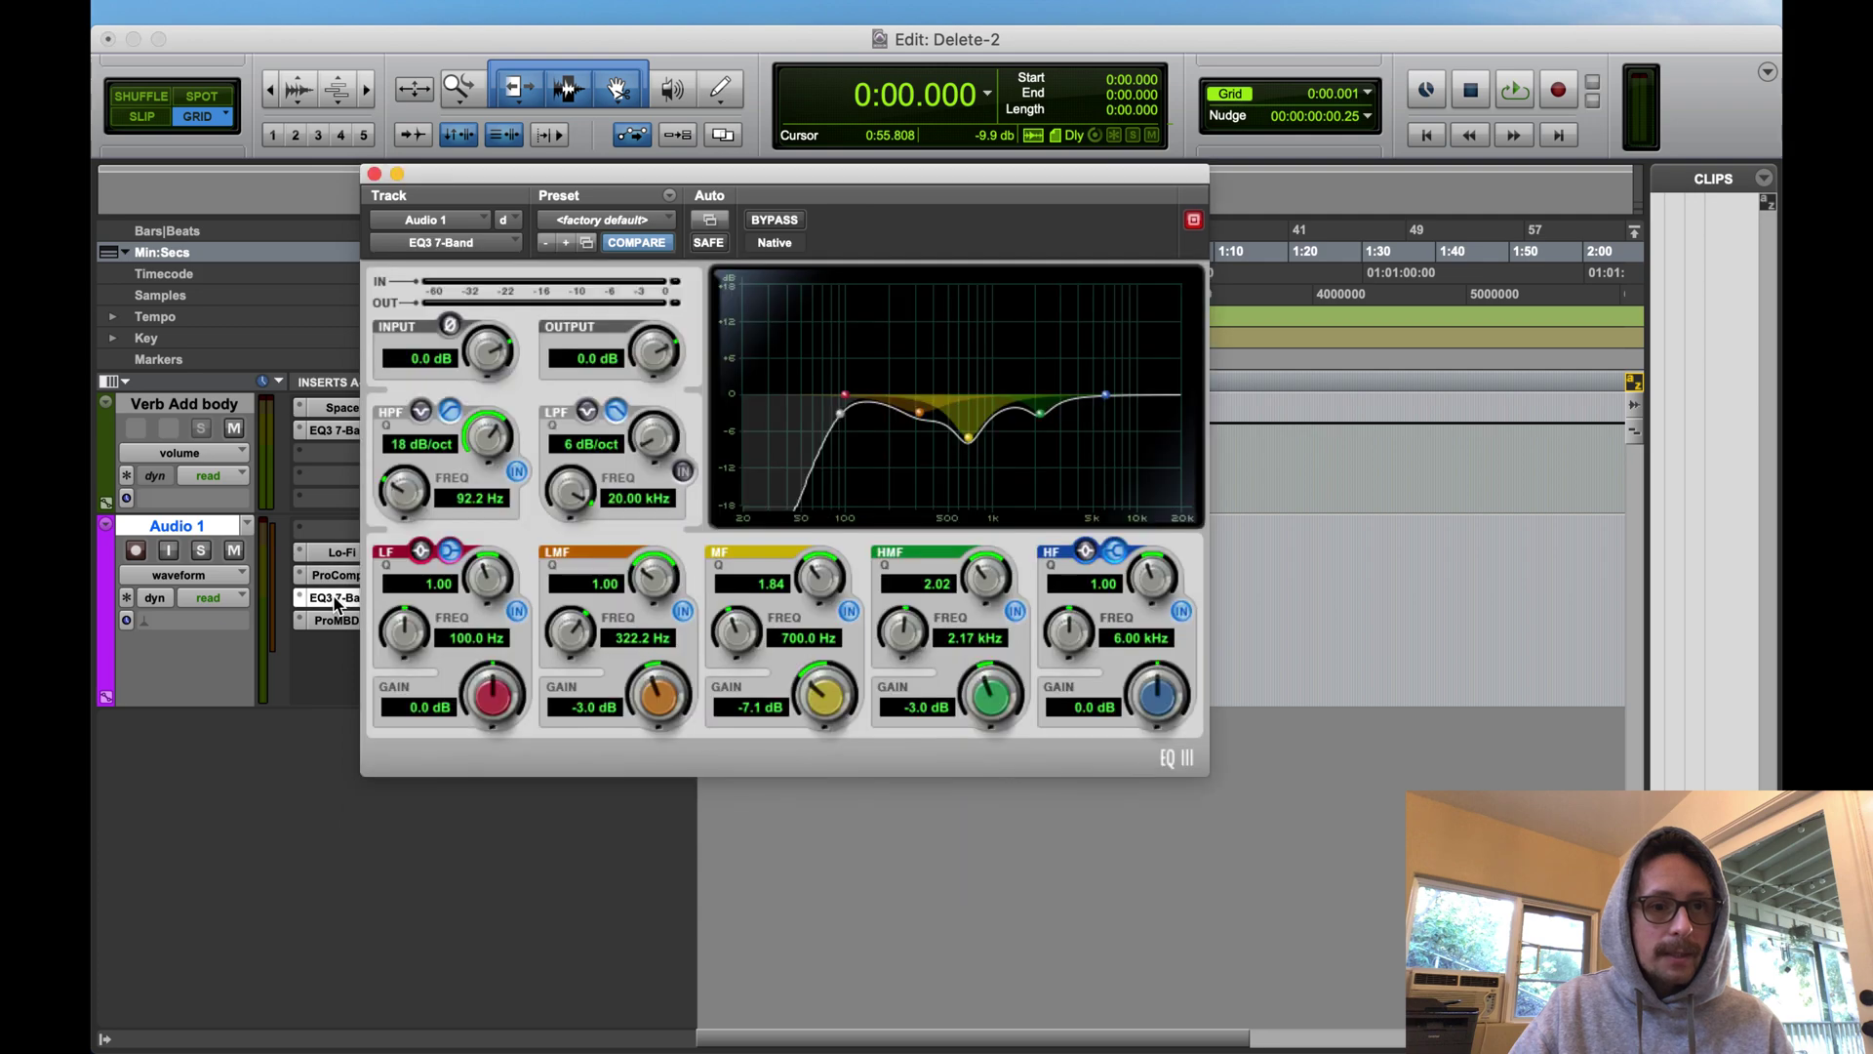
{"action": "left_click", "coordinate": [336, 620]}
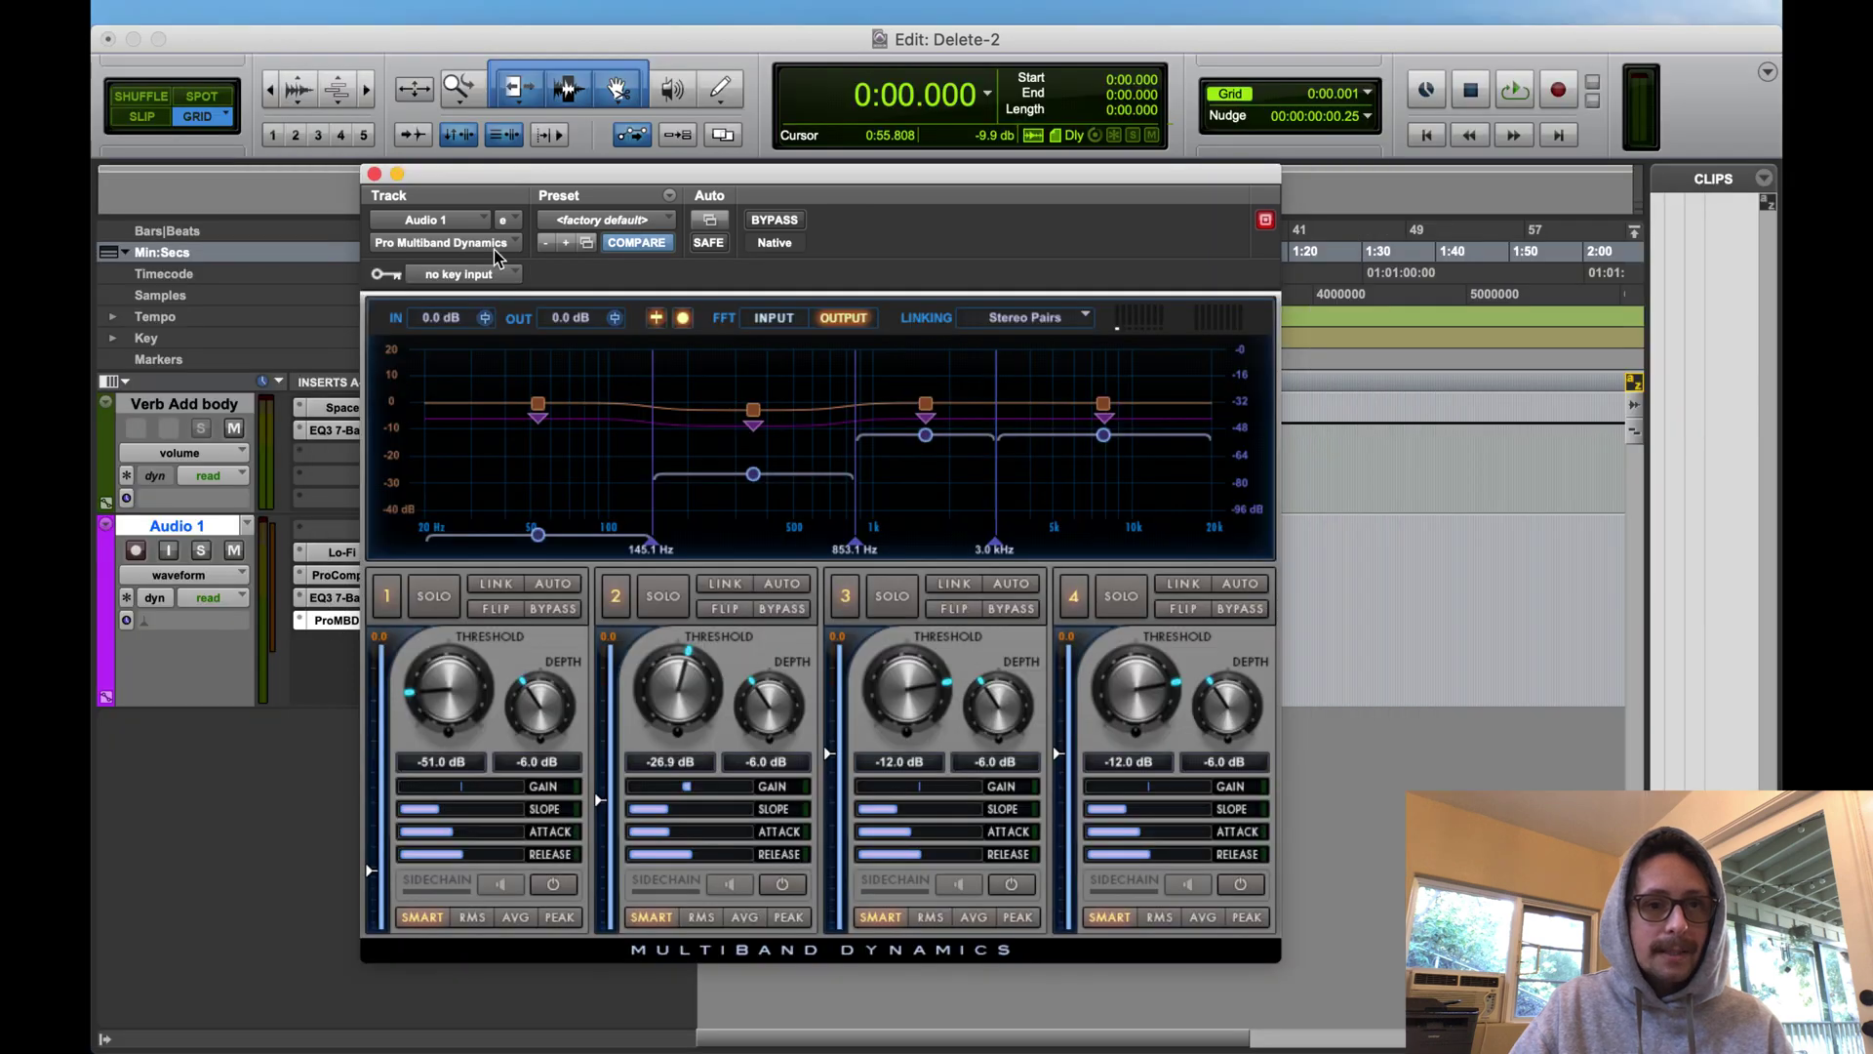
{"action": "left_click", "coordinate": [374, 174]}
{"action": "left_click", "coordinate": [441, 529]}
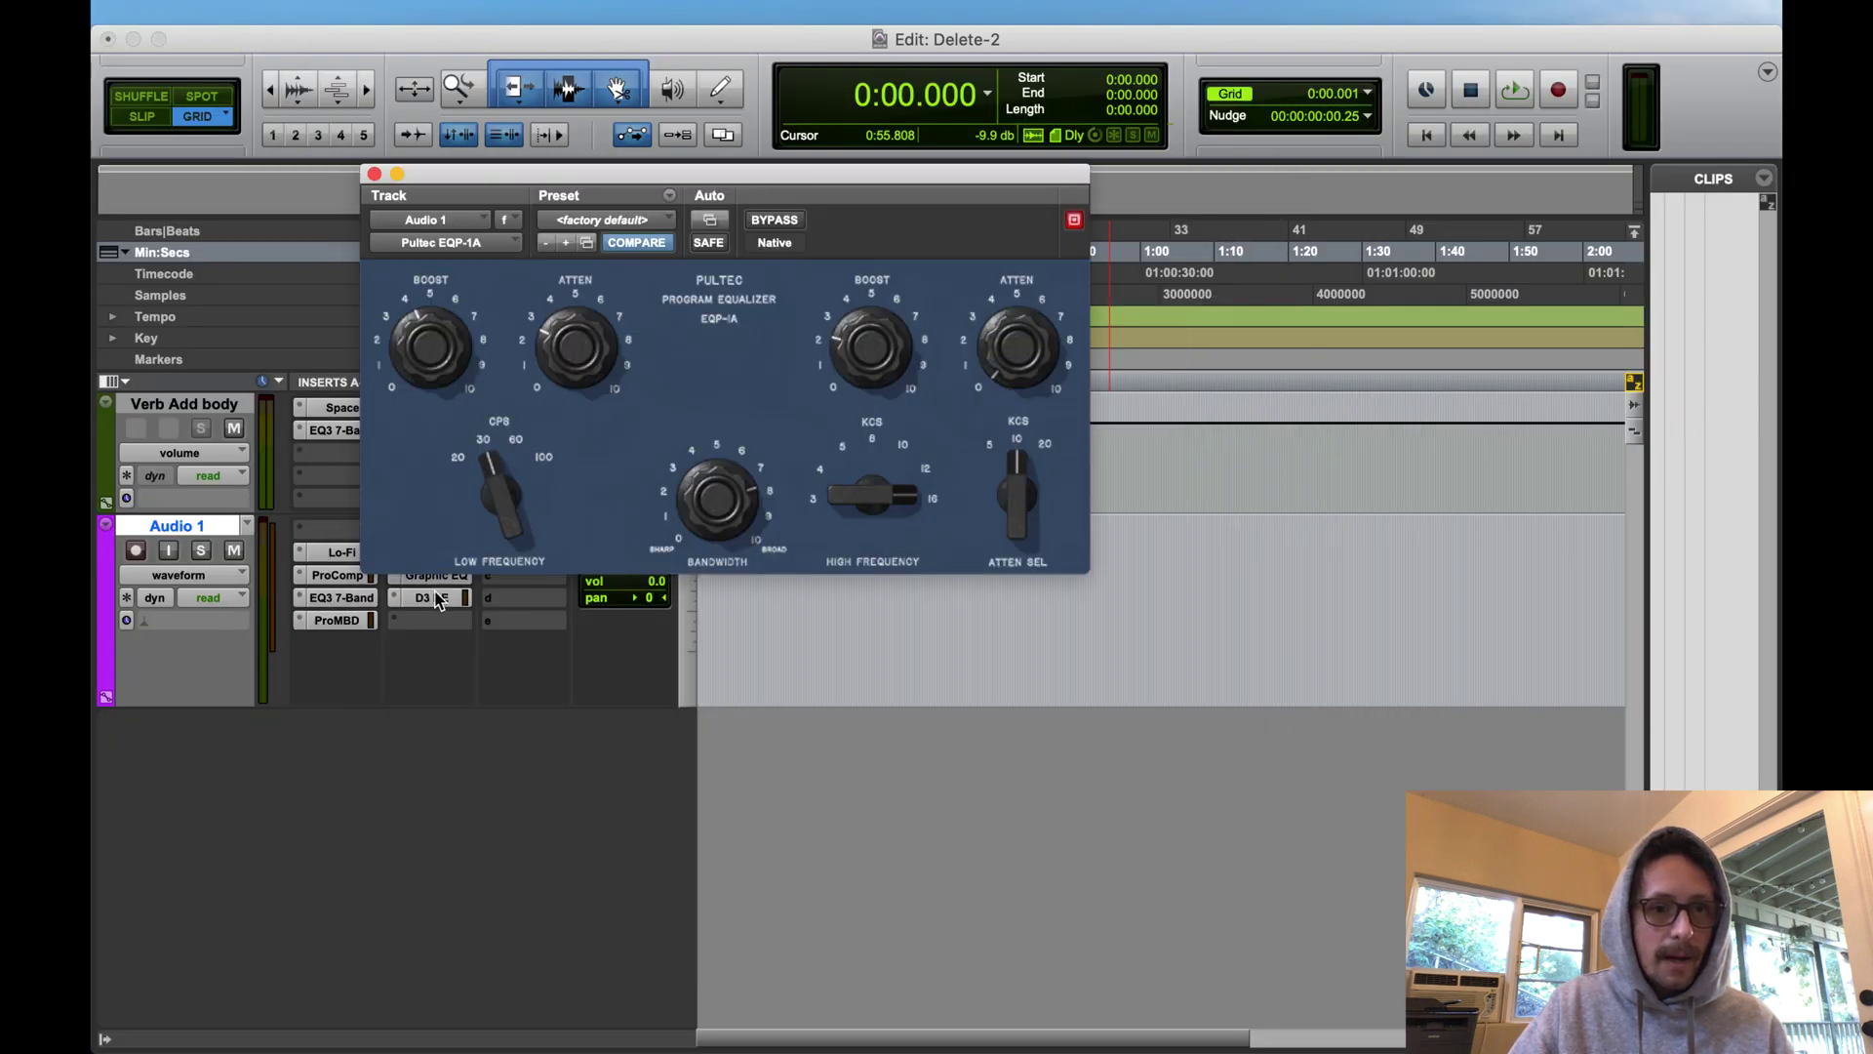
{"action": "left_click", "coordinate": [436, 598]}
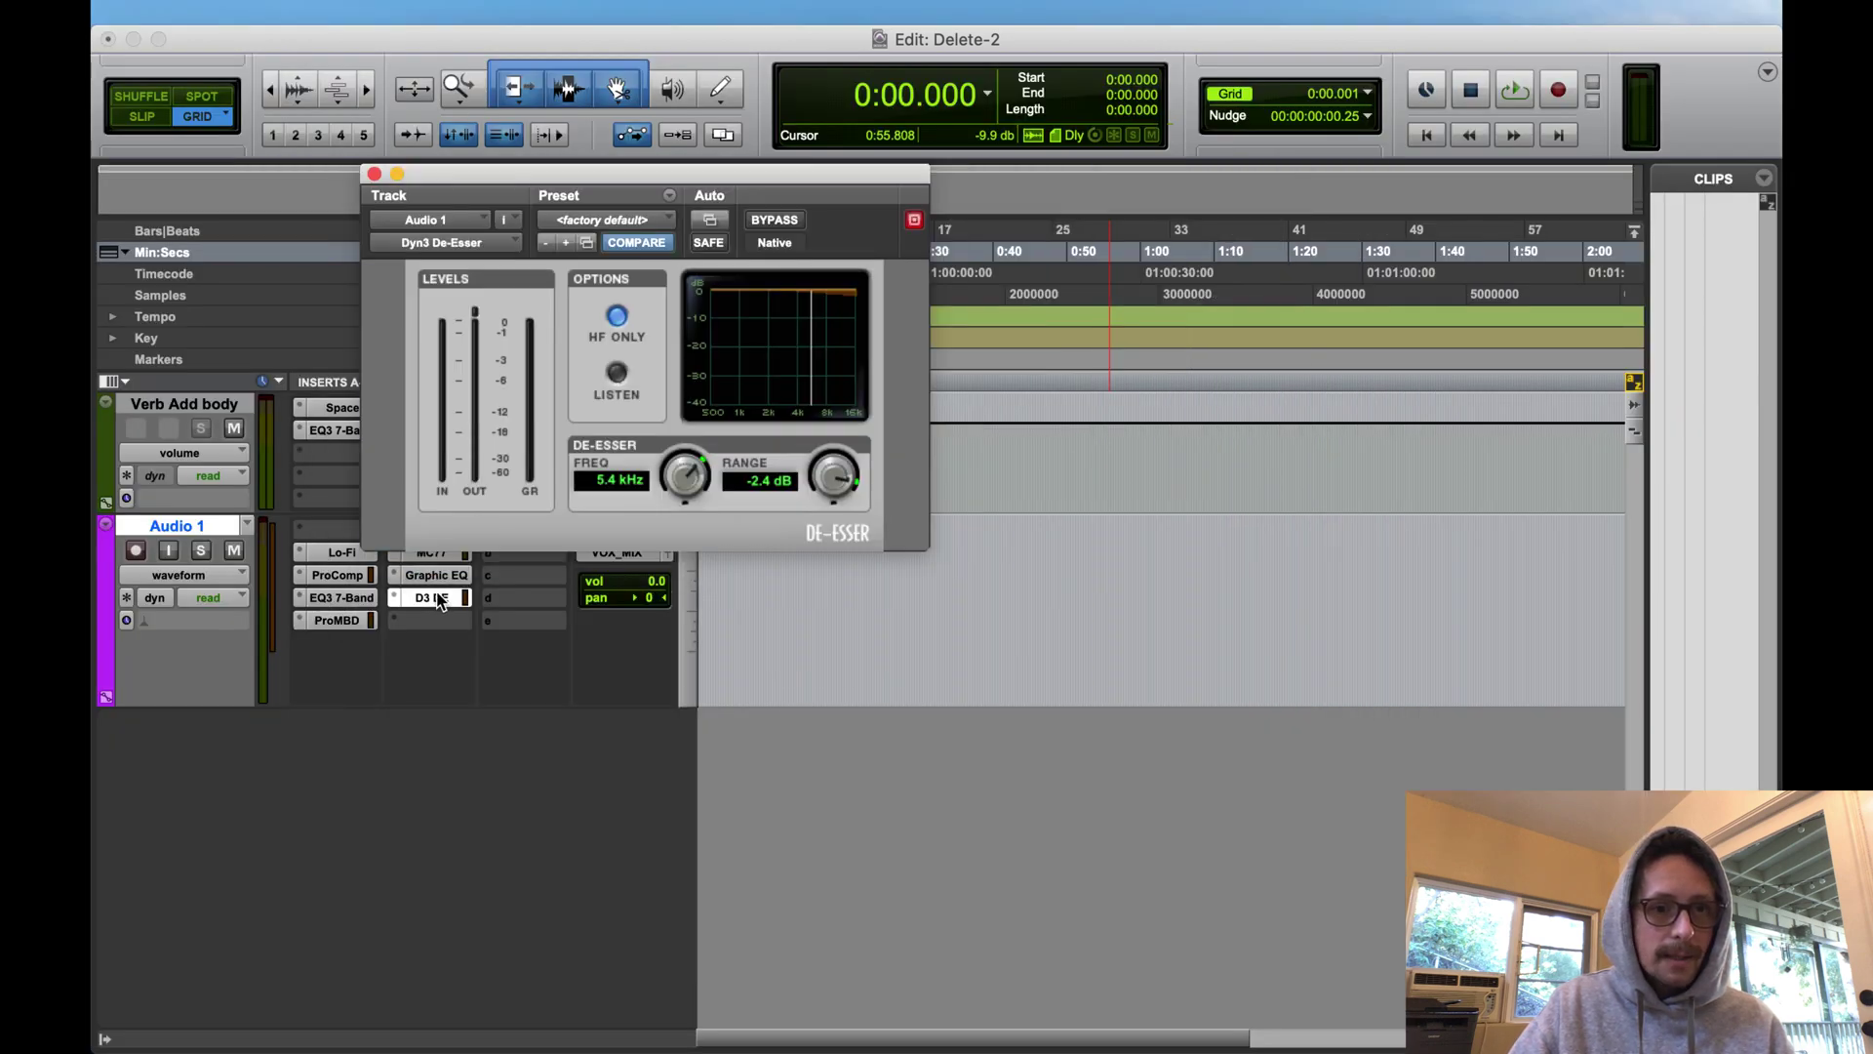
{"action": "left_click", "coordinate": [374, 175]}
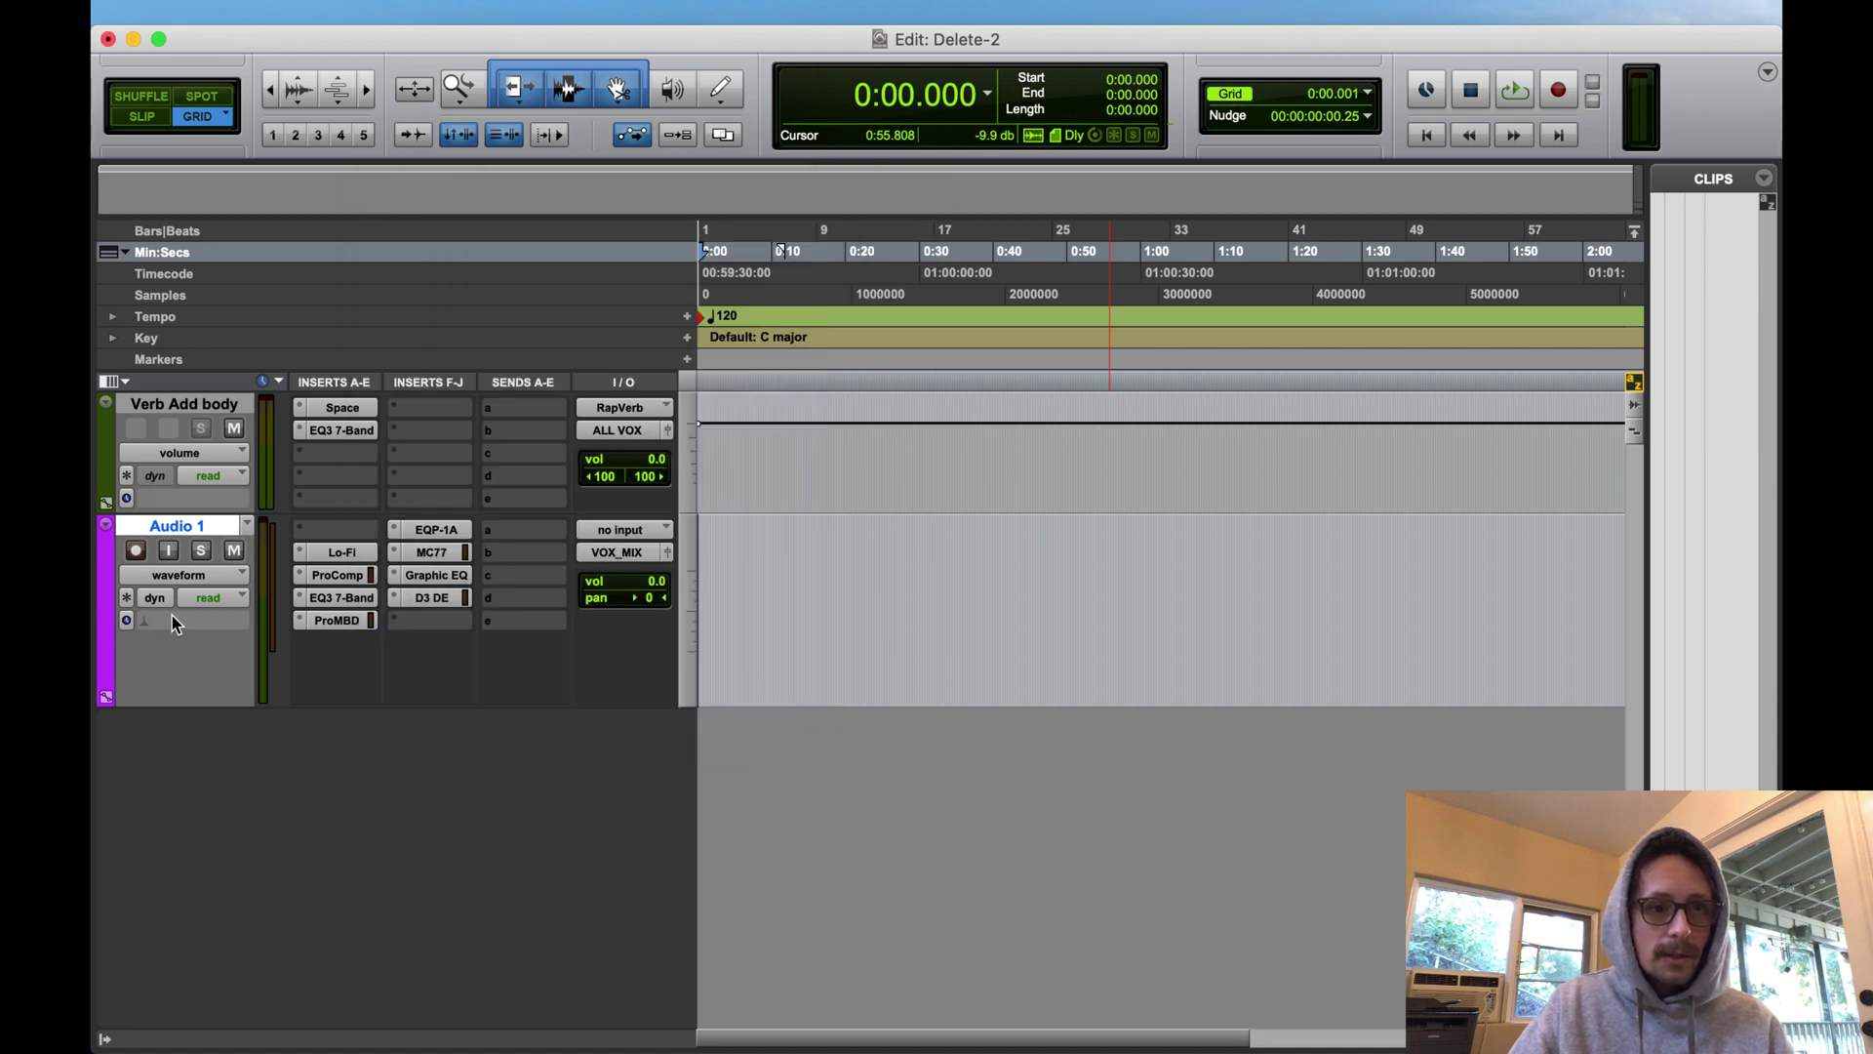
- Turn on input monitoring for Audio 1 and dismiss the warning
{"action": "left_click", "coordinate": [172, 550]}
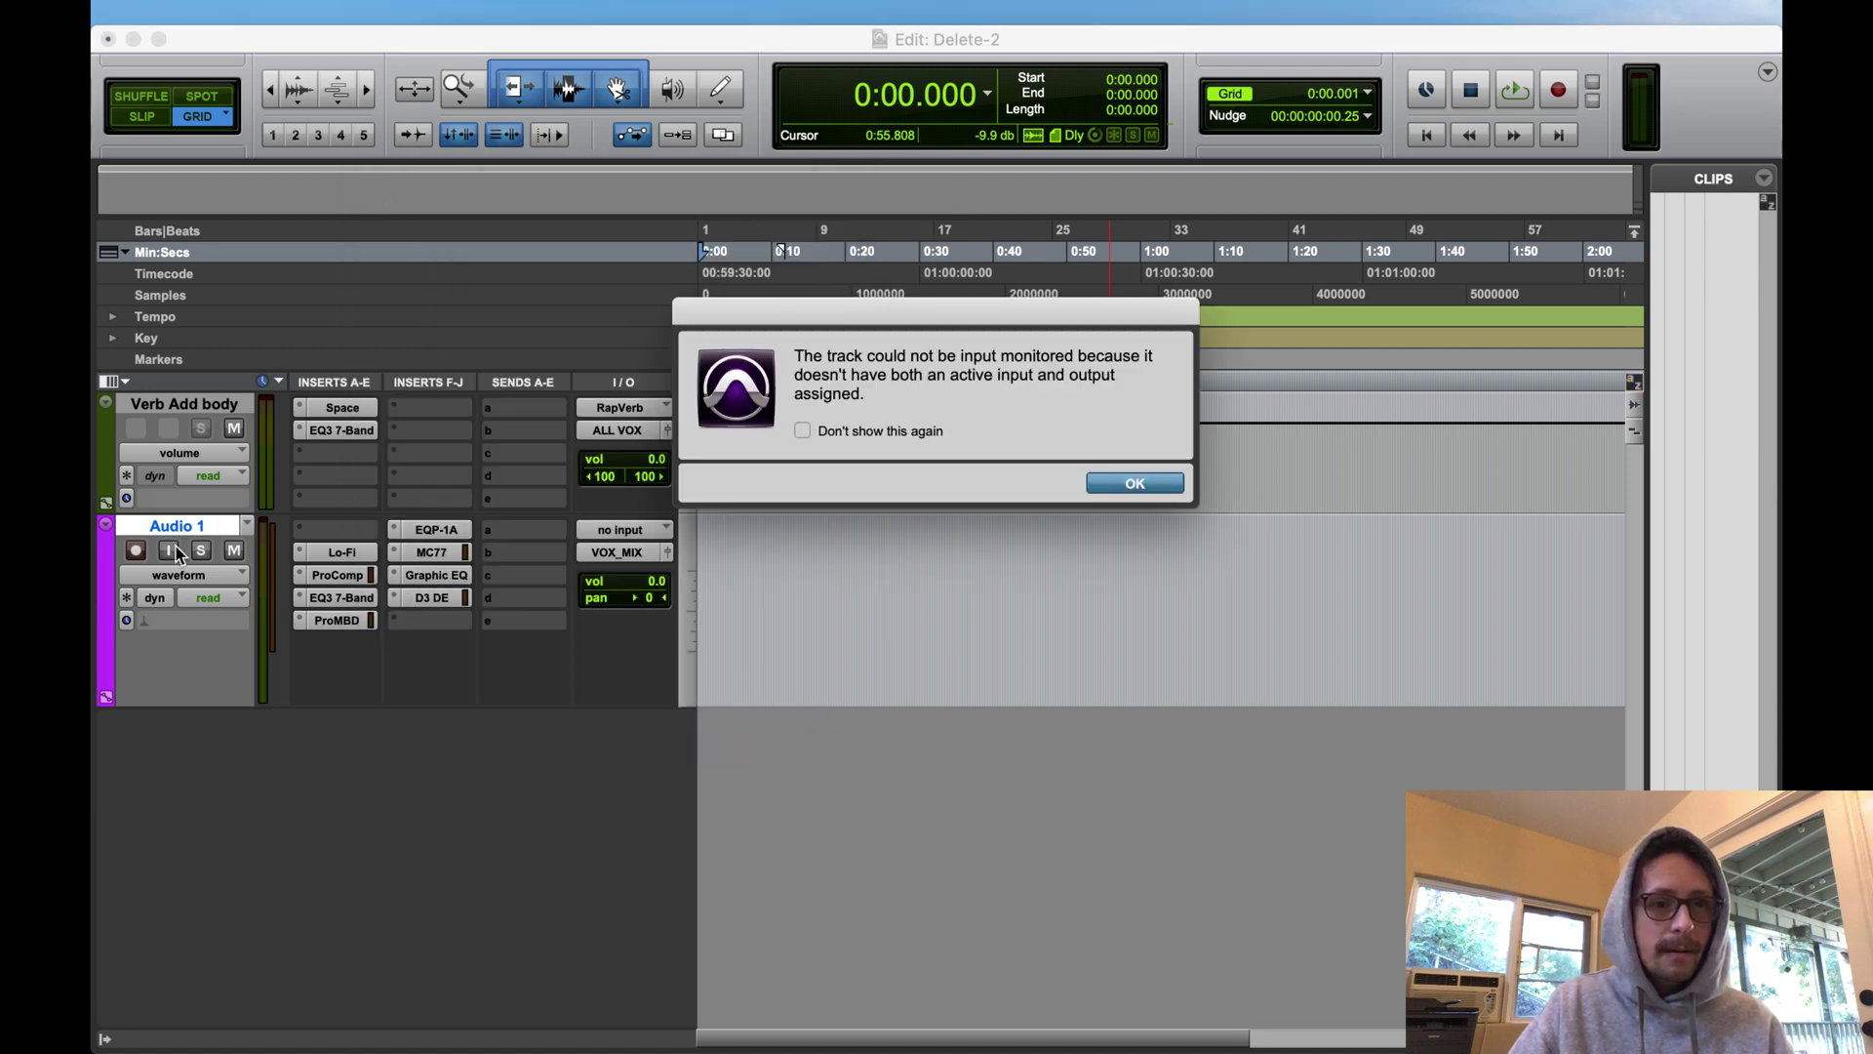
{"action": "left_click", "coordinate": [1160, 487]}
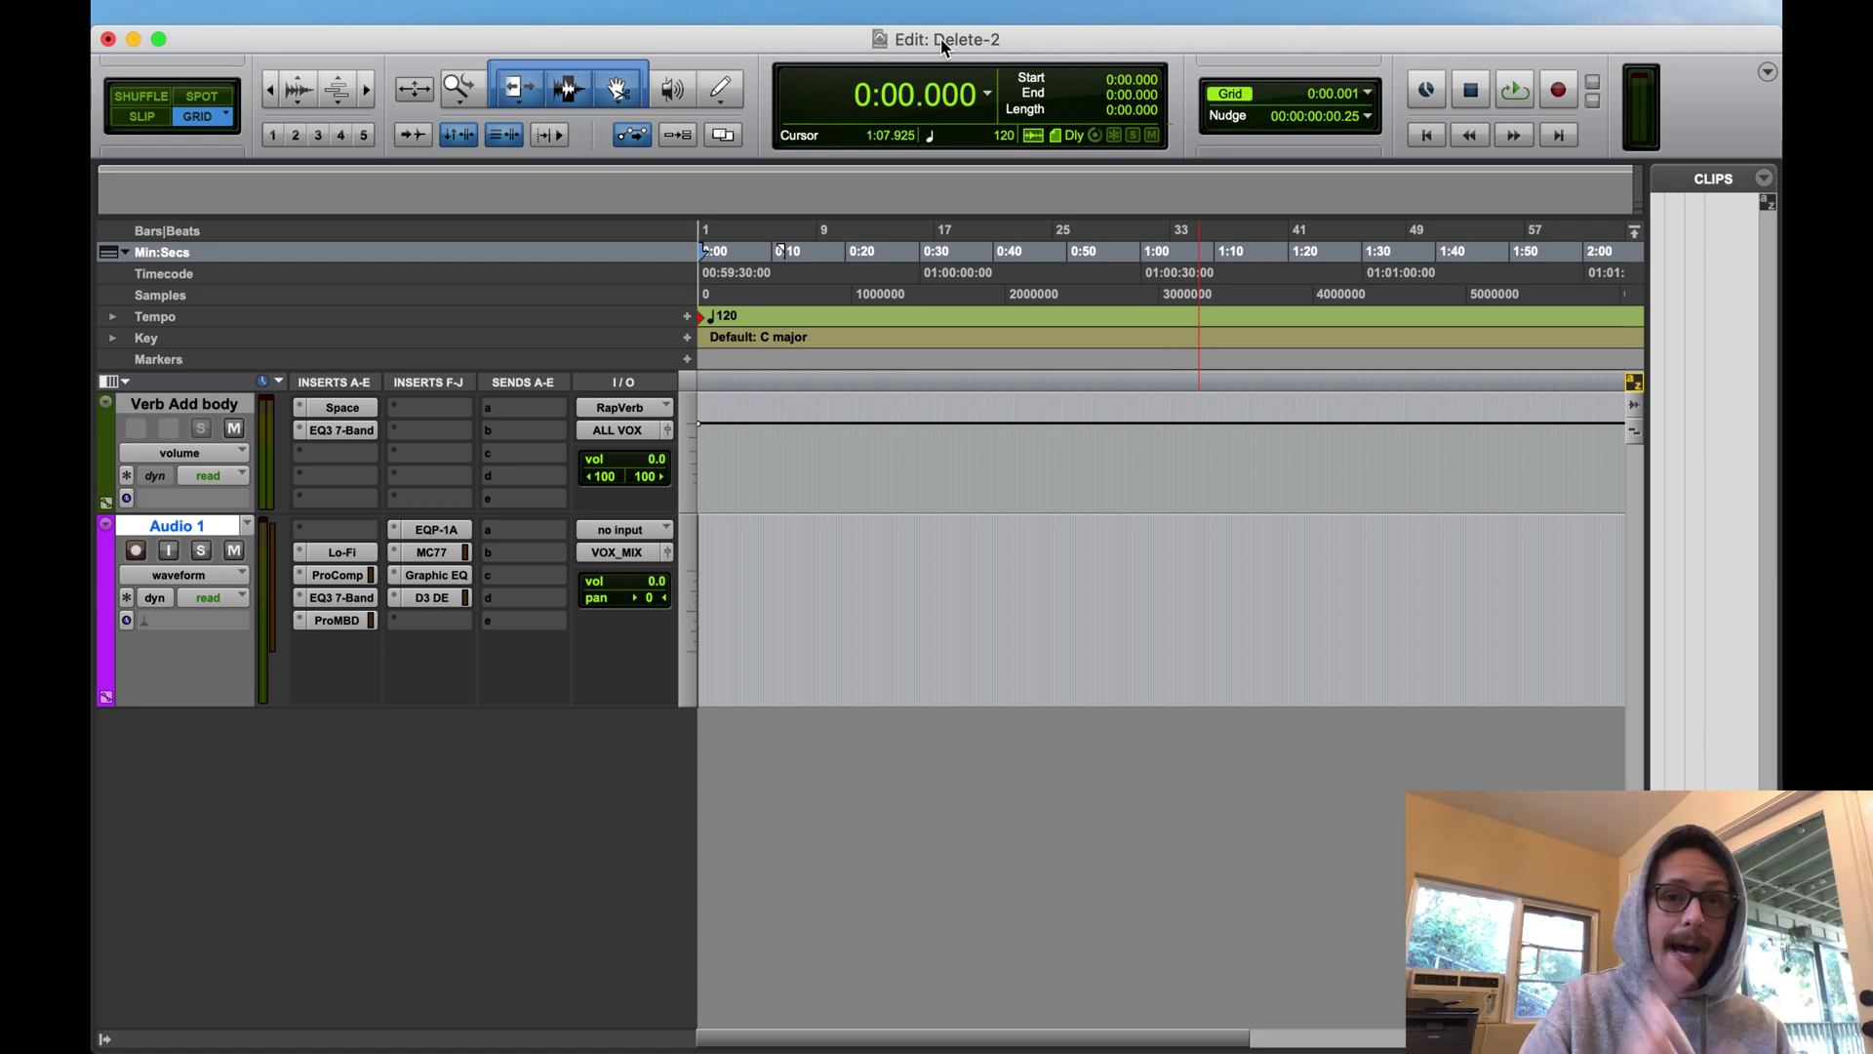
{"action": "key", "text": "super+Tab"}
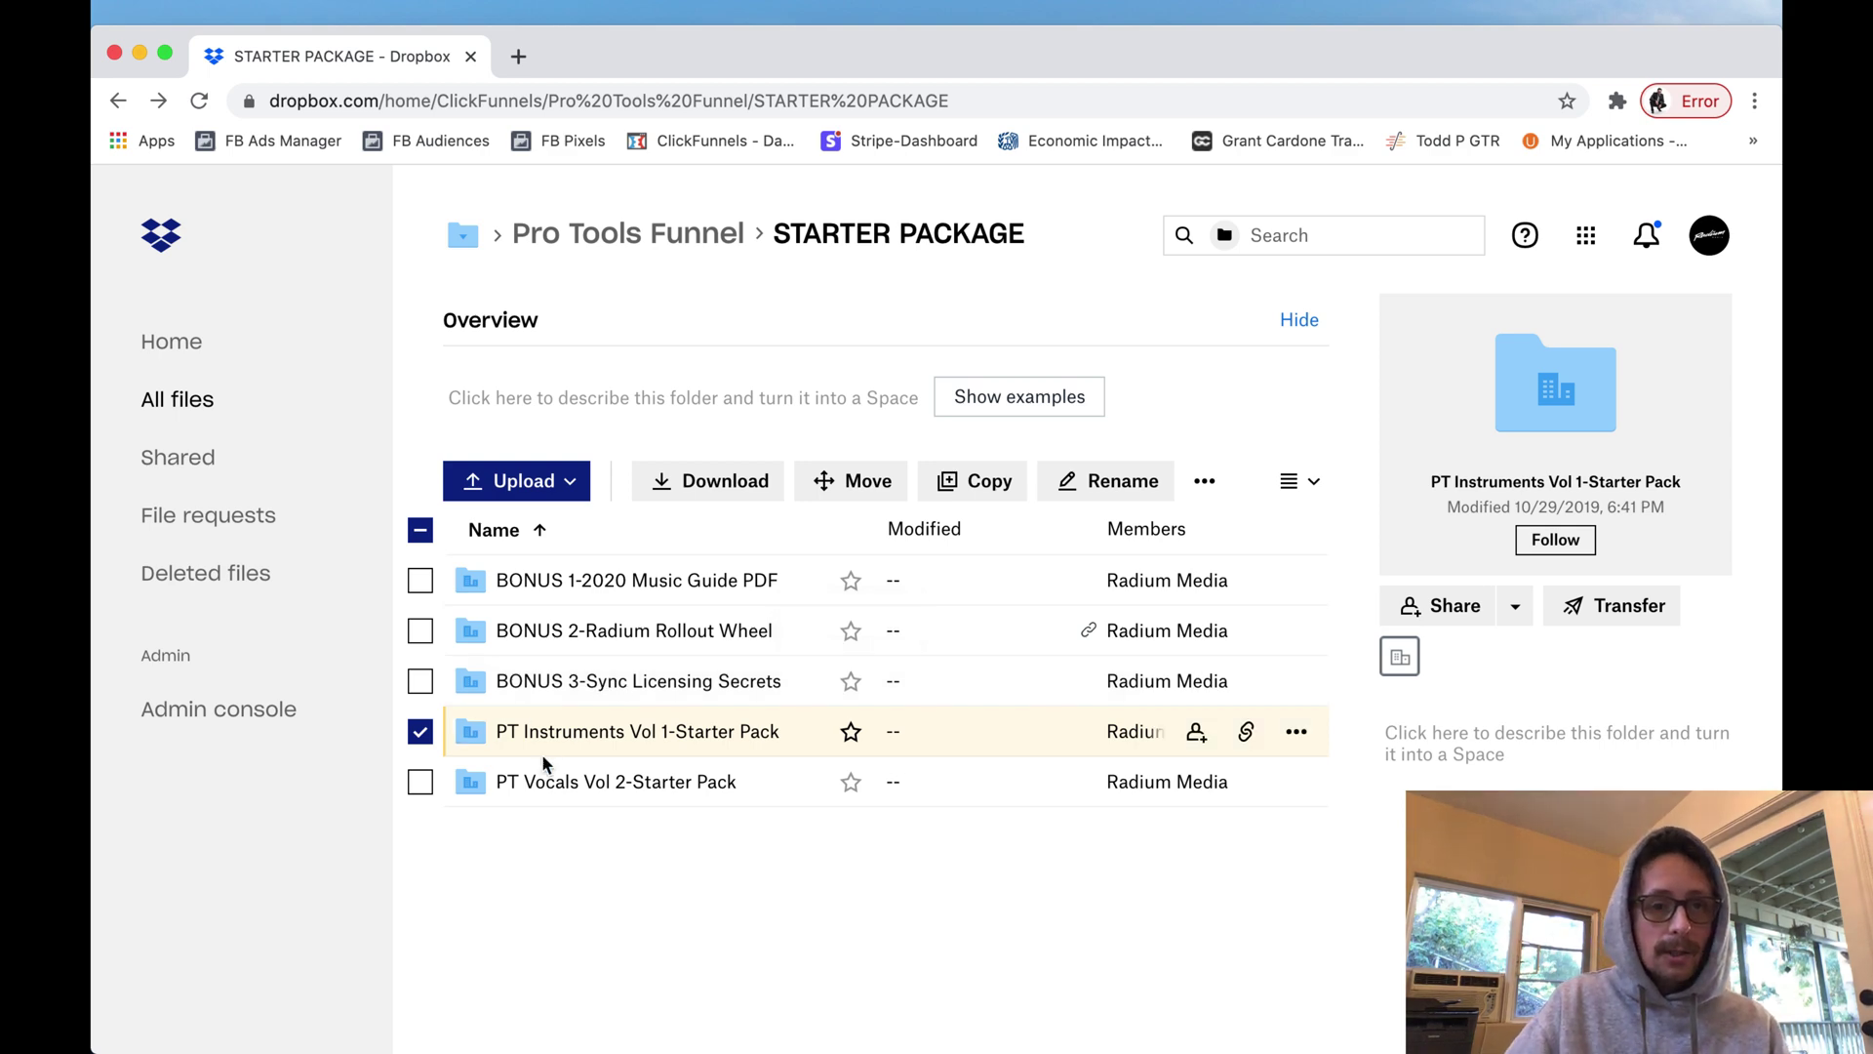
- Download PT-Instr-Starter-Track Presets.zip from PT Instruments Vol 1-Starter Pack and show it in Finder
{"action": "left_click", "coordinate": [585, 741]}
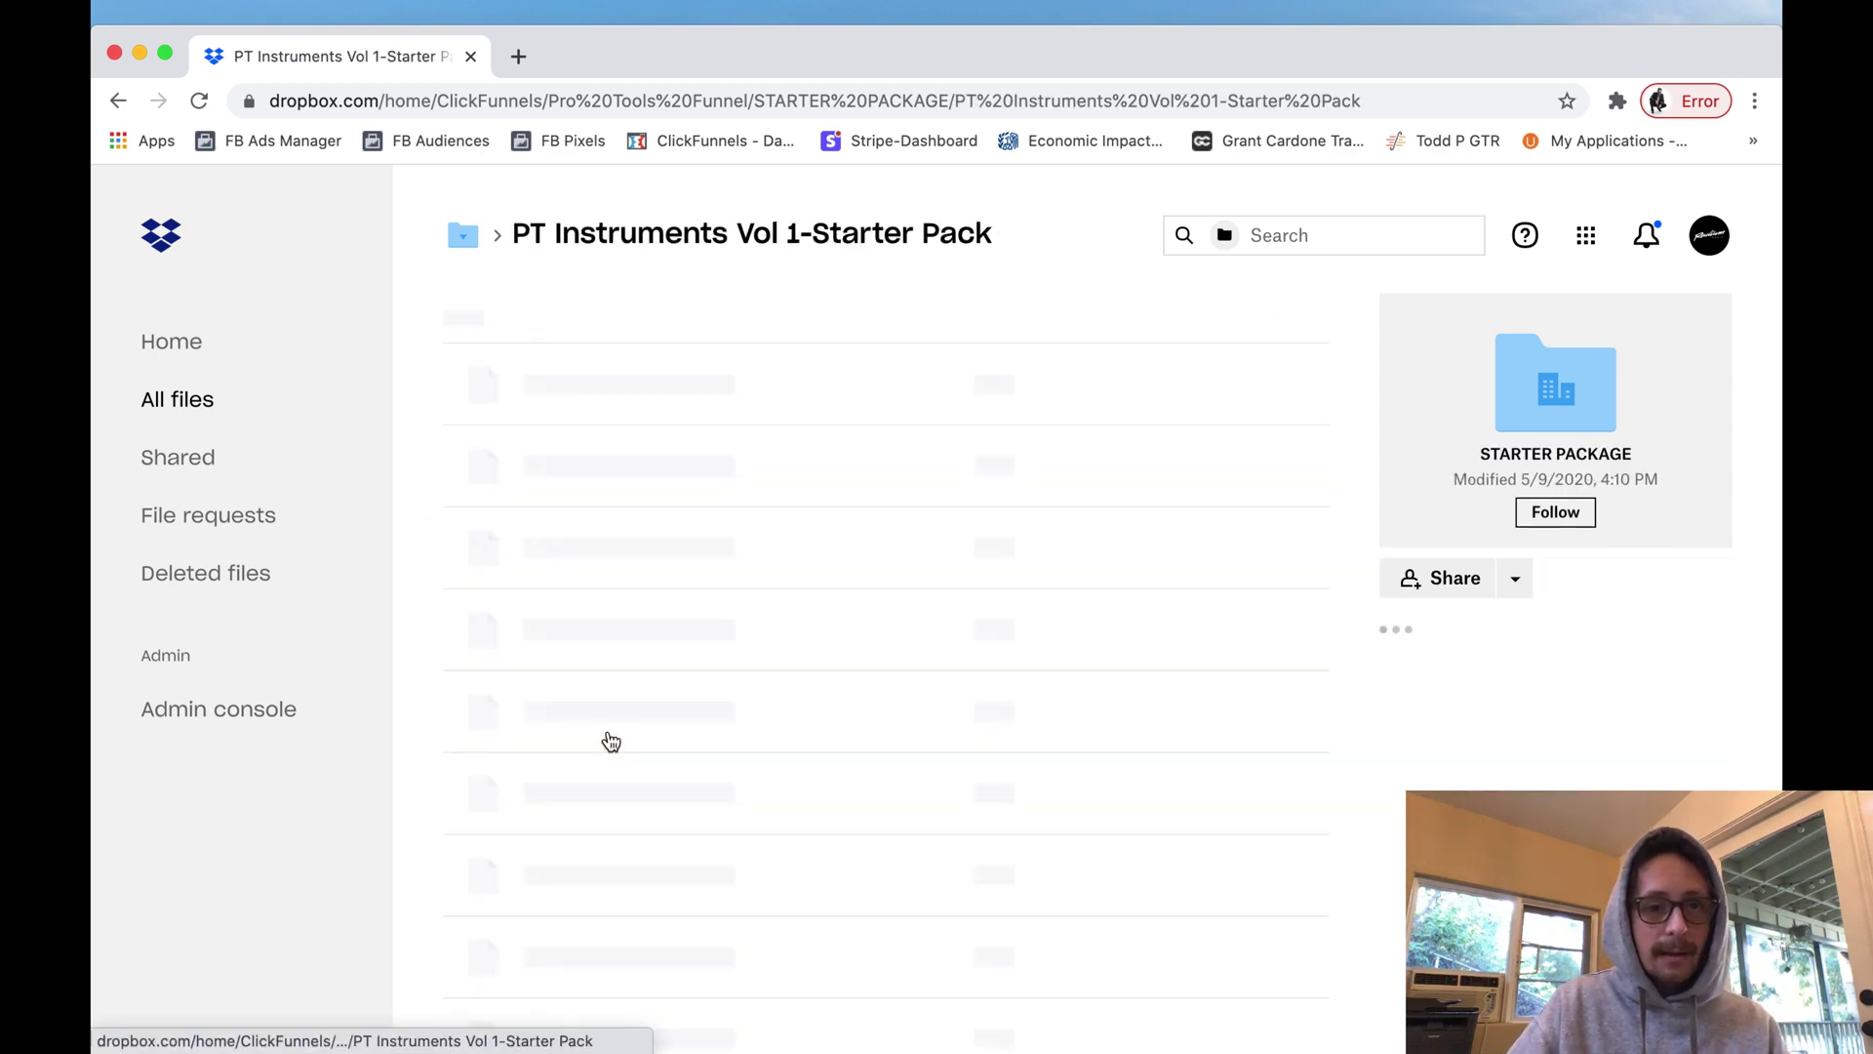
{"action": "left_click", "coordinate": [420, 583]}
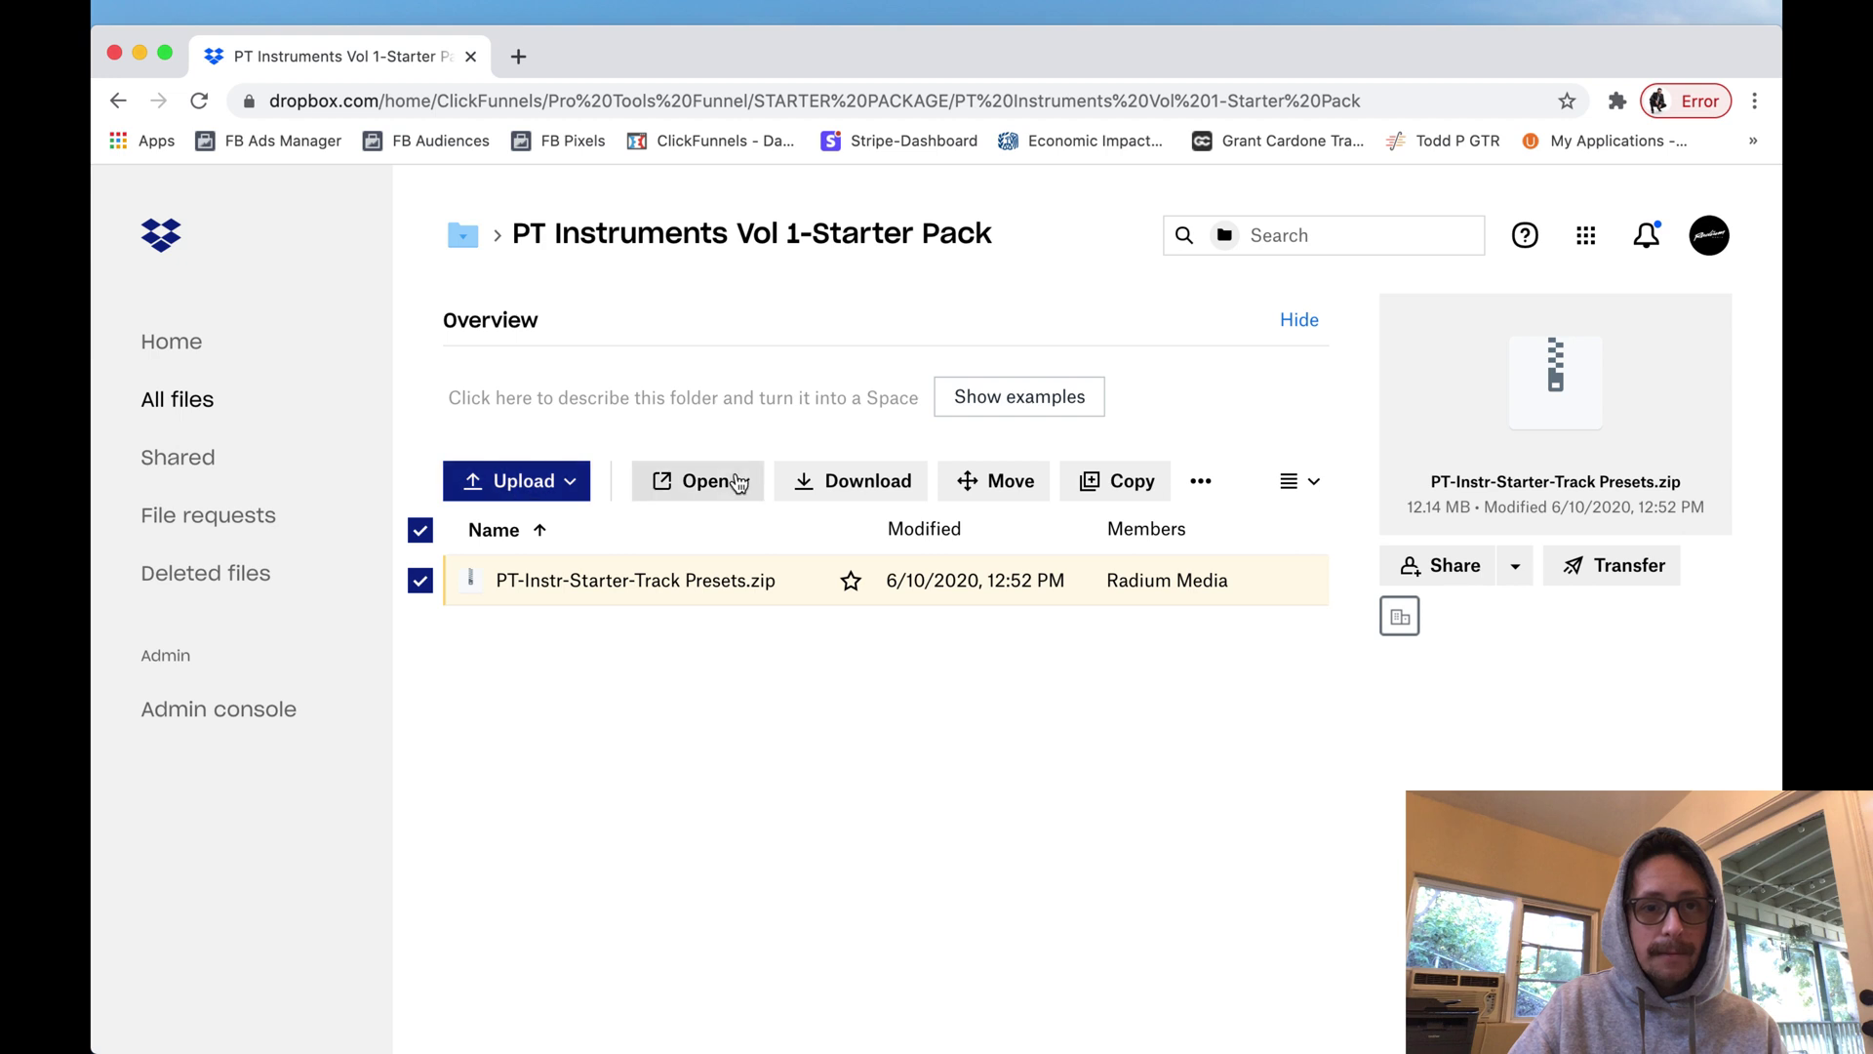
{"action": "left_click", "coordinate": [868, 485]}
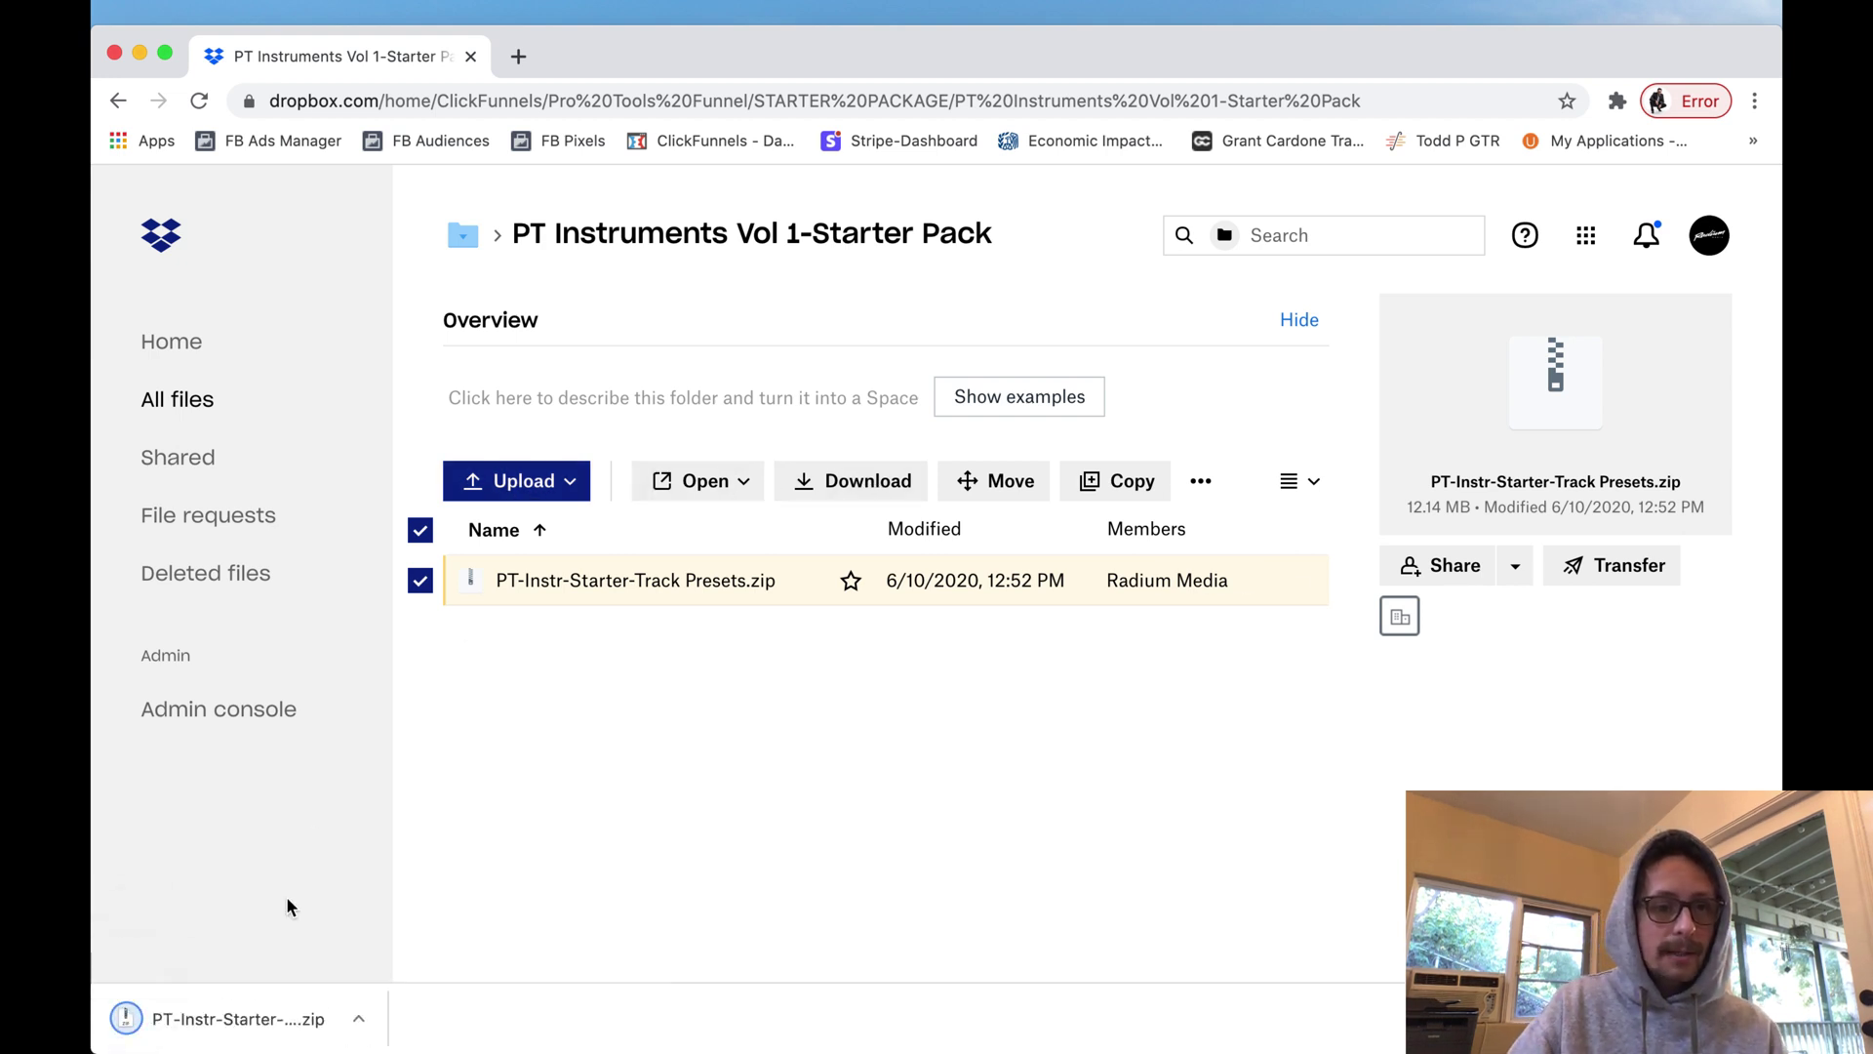
{"action": "left_click", "coordinate": [360, 1017]}
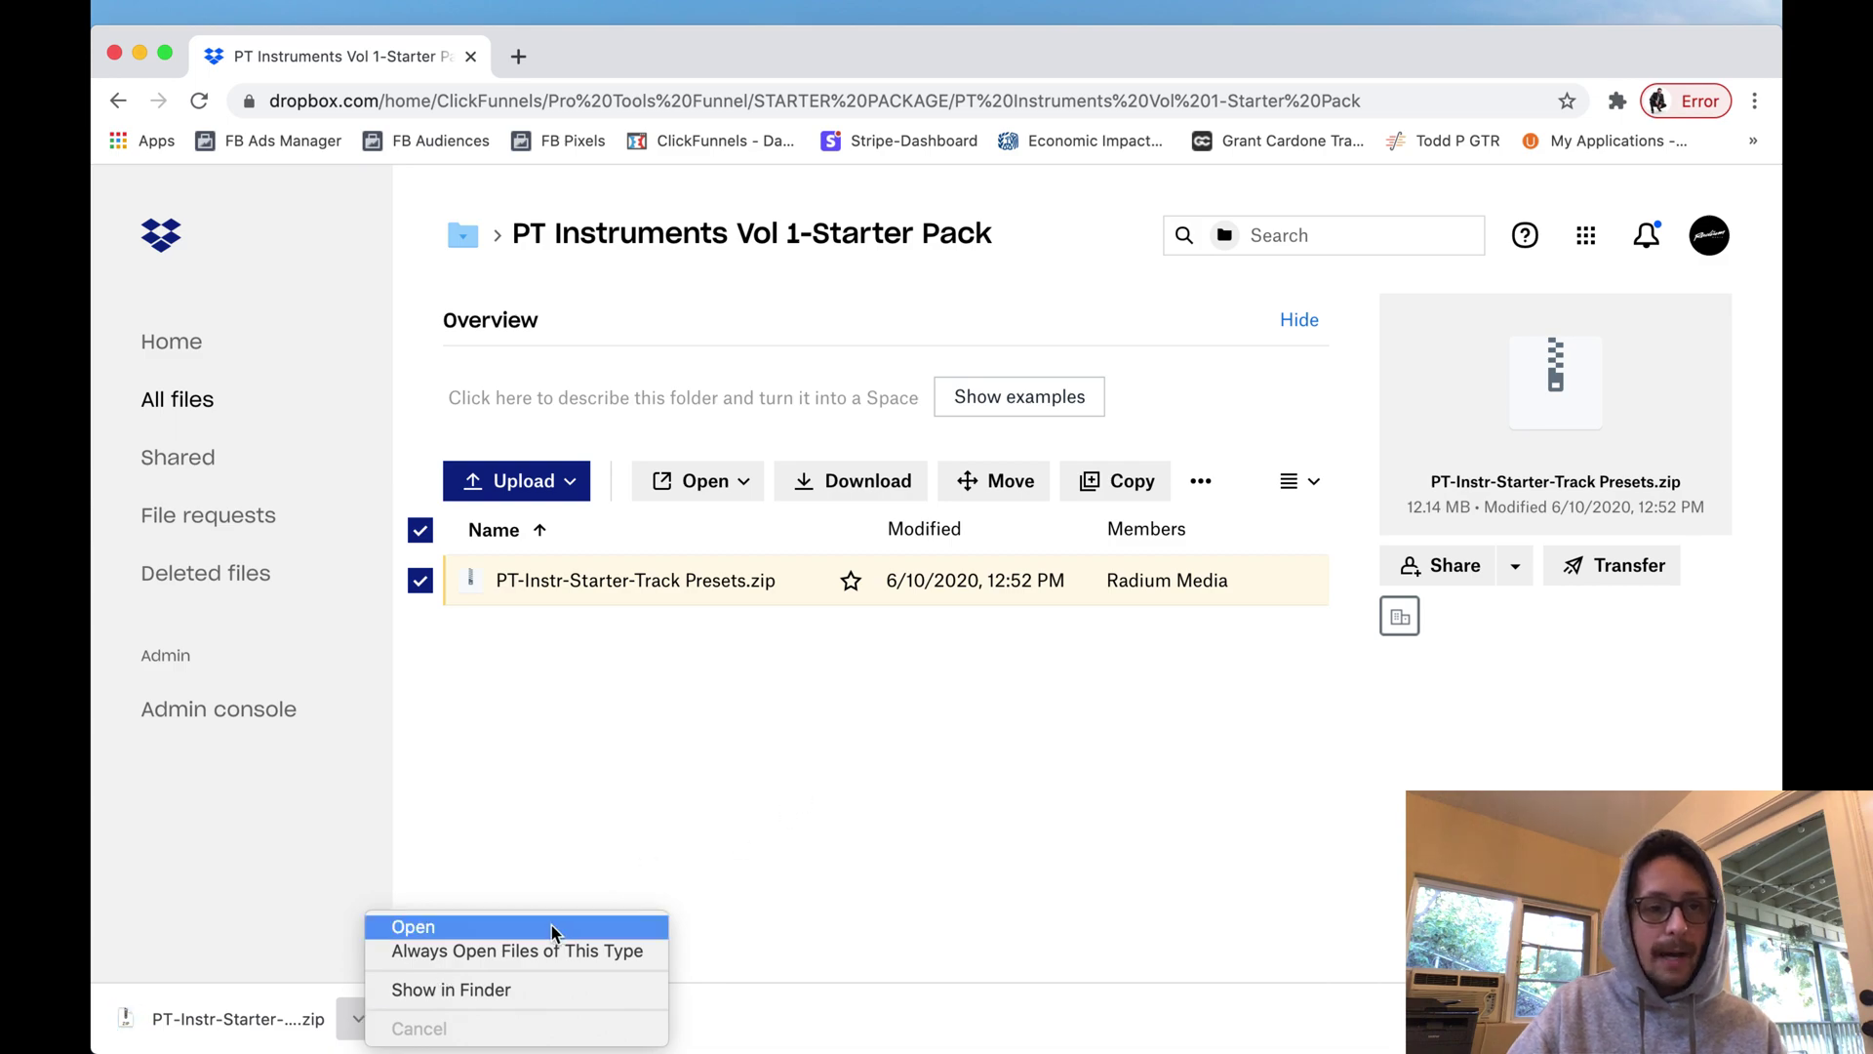
{"action": "left_click", "coordinate": [539, 989]}
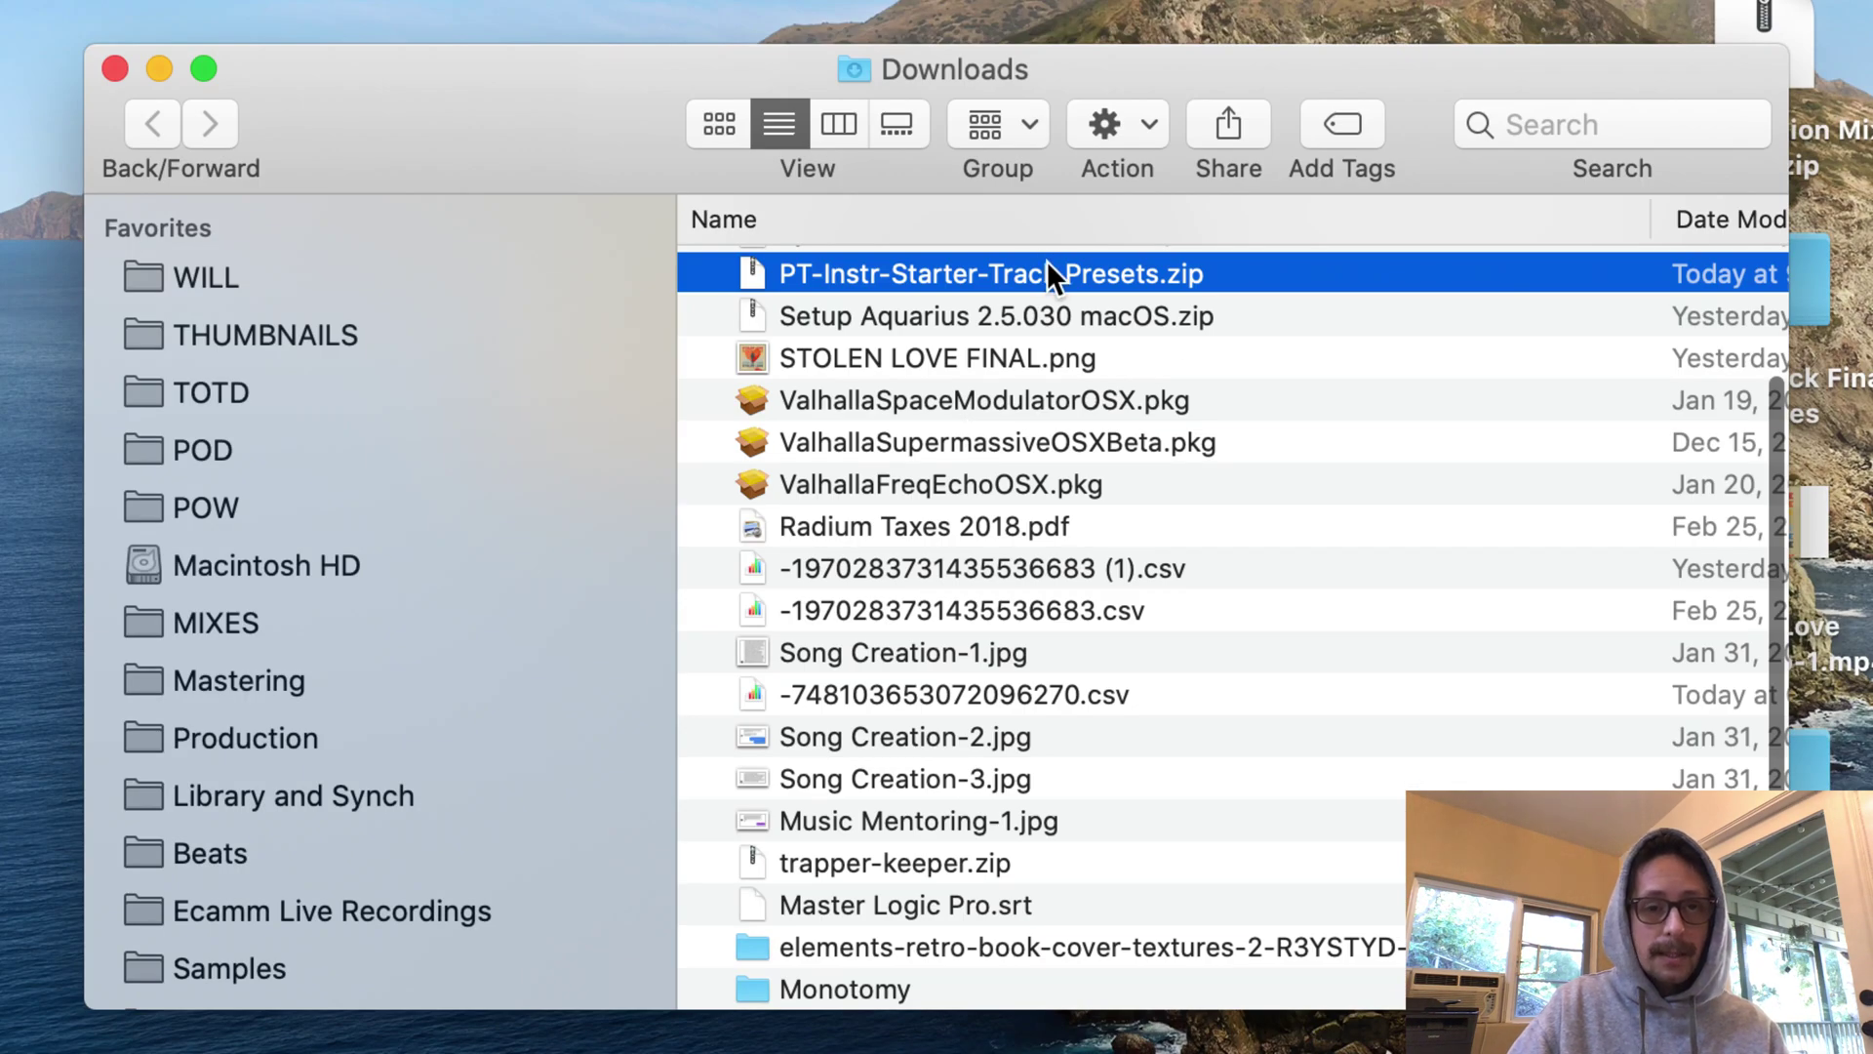
- Unzip PT-Instr-Starter-Track Presets.zip in Downloads and open the extracted folder
{"action": "double_click", "coordinate": [1047, 273]}
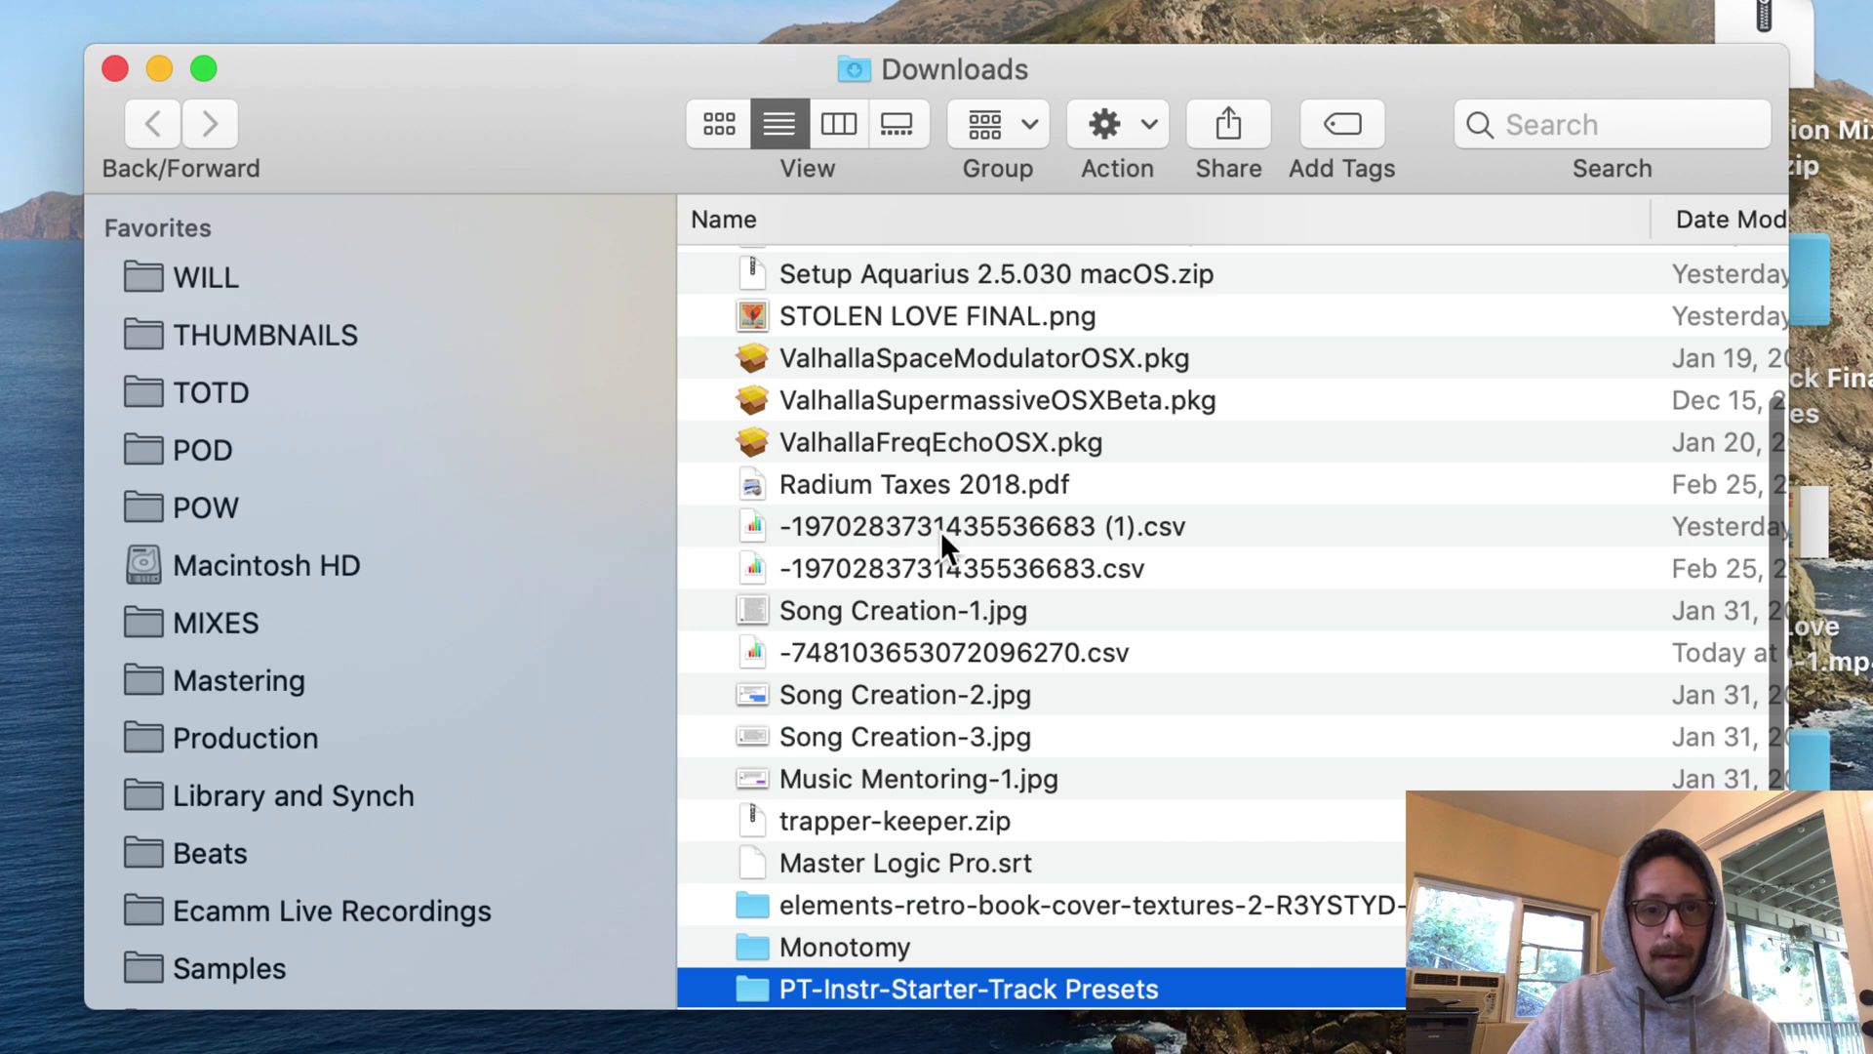
{"action": "scroll", "coordinate": [941, 531], "scroll_direction": "down", "scroll_amount": 2}
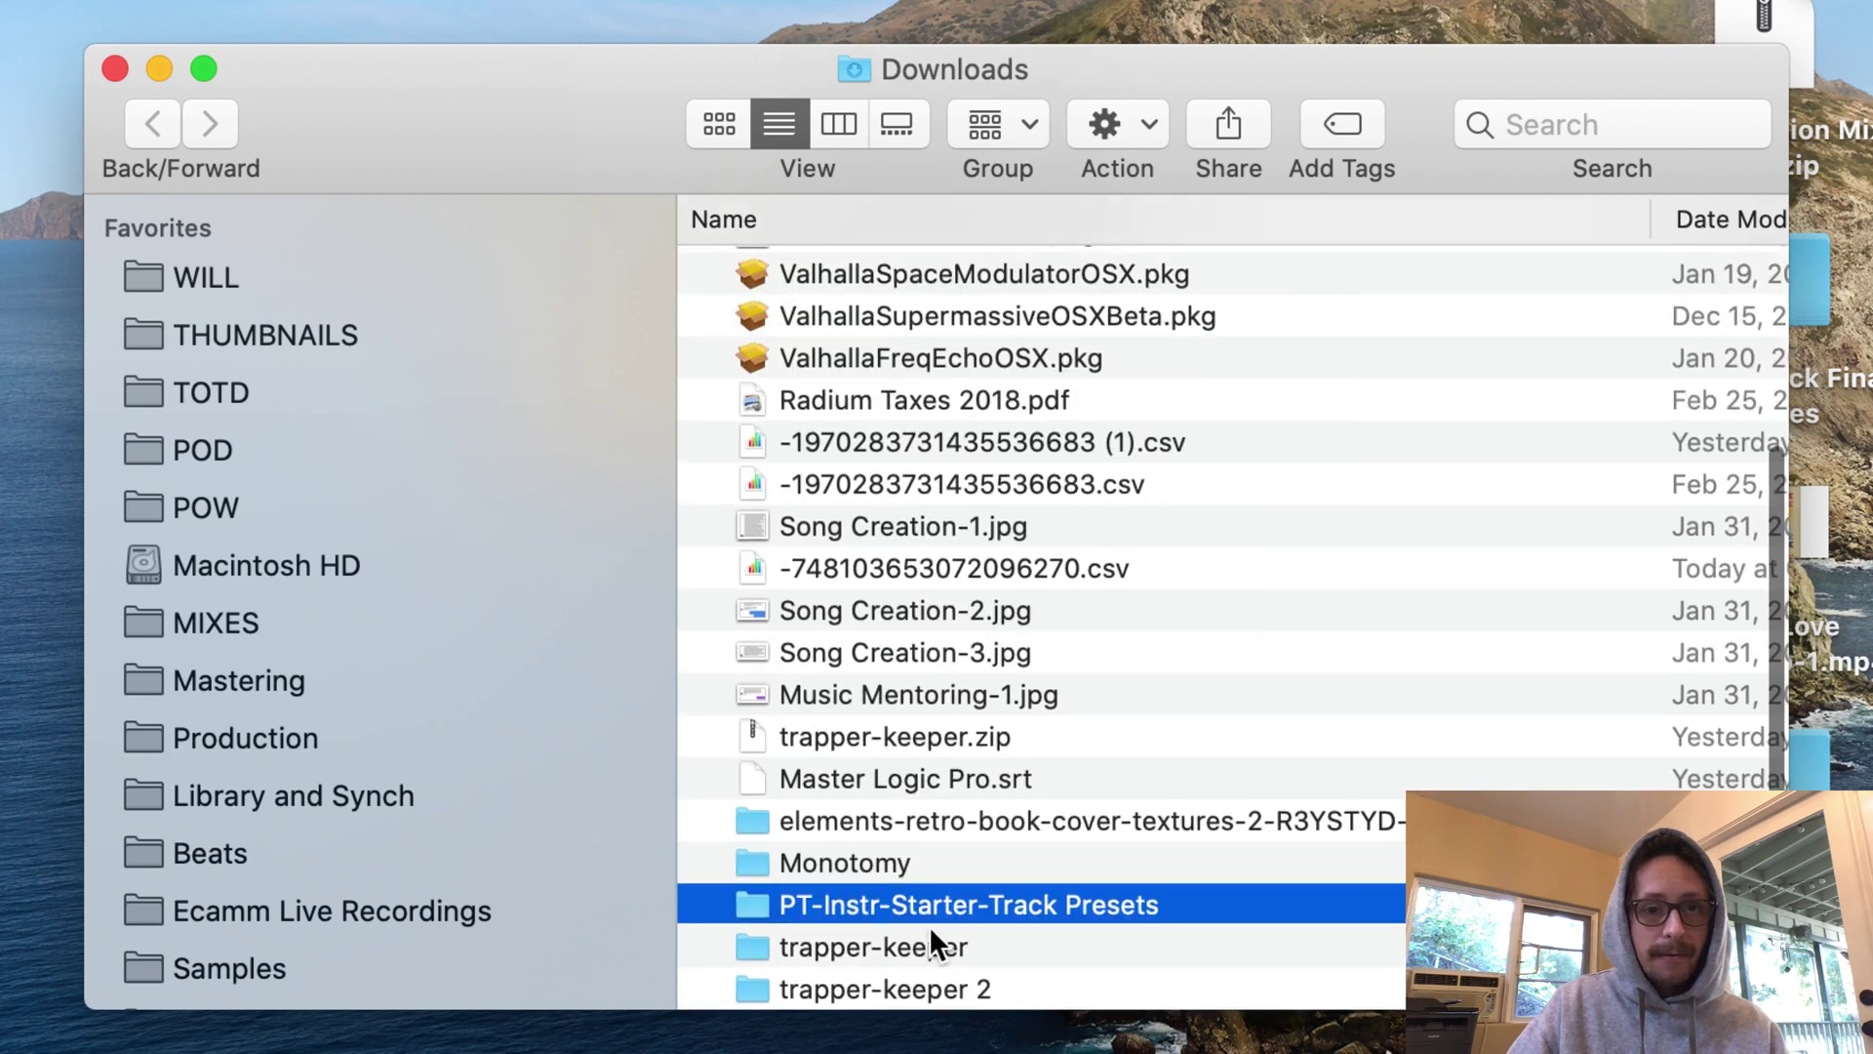
{"action": "double_click", "coordinate": [942, 907]}
{"action": "left_click", "coordinate": [964, 286]}
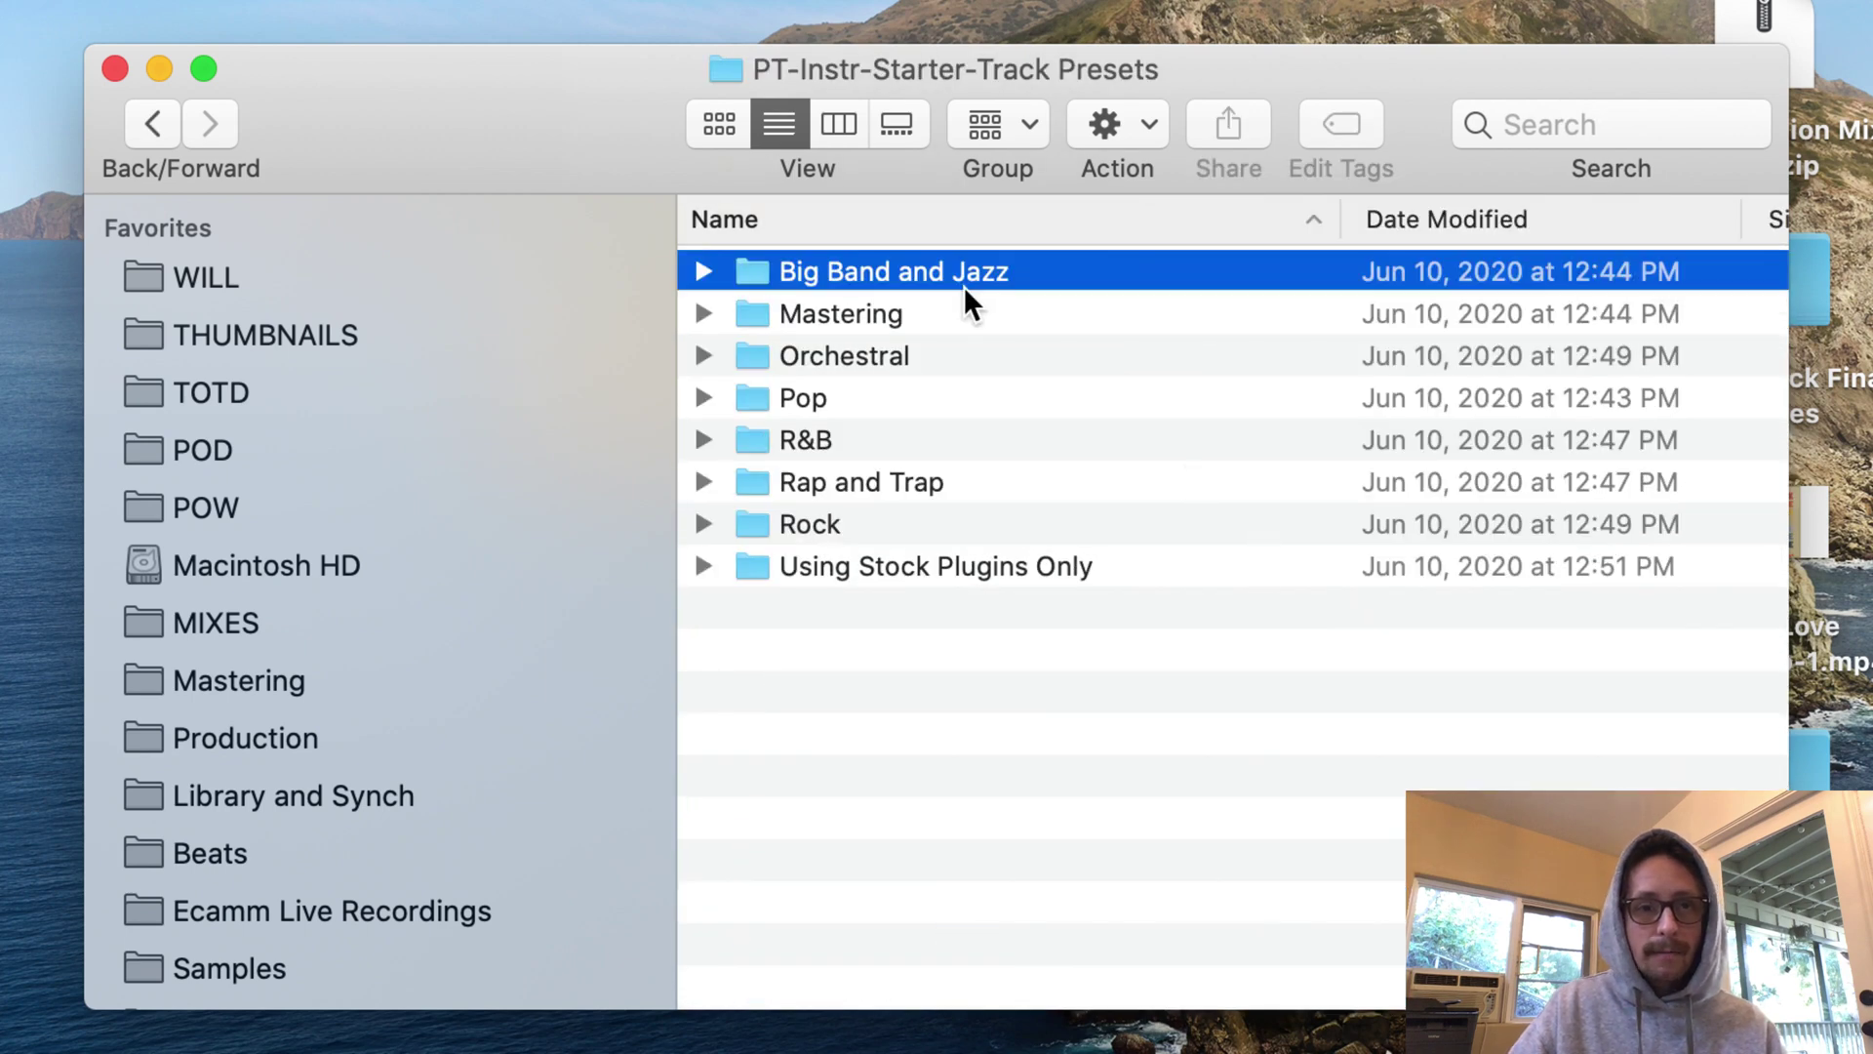
- Expand and collapse the Mastering and Big Band and Jazz folders to preview their presets
{"action": "key", "text": "Down"}
{"action": "key", "text": "Right"}
{"action": "key", "text": "Down"}
{"action": "key", "text": "Left"}
{"action": "key", "text": "Up"}
{"action": "key", "text": "Right"}
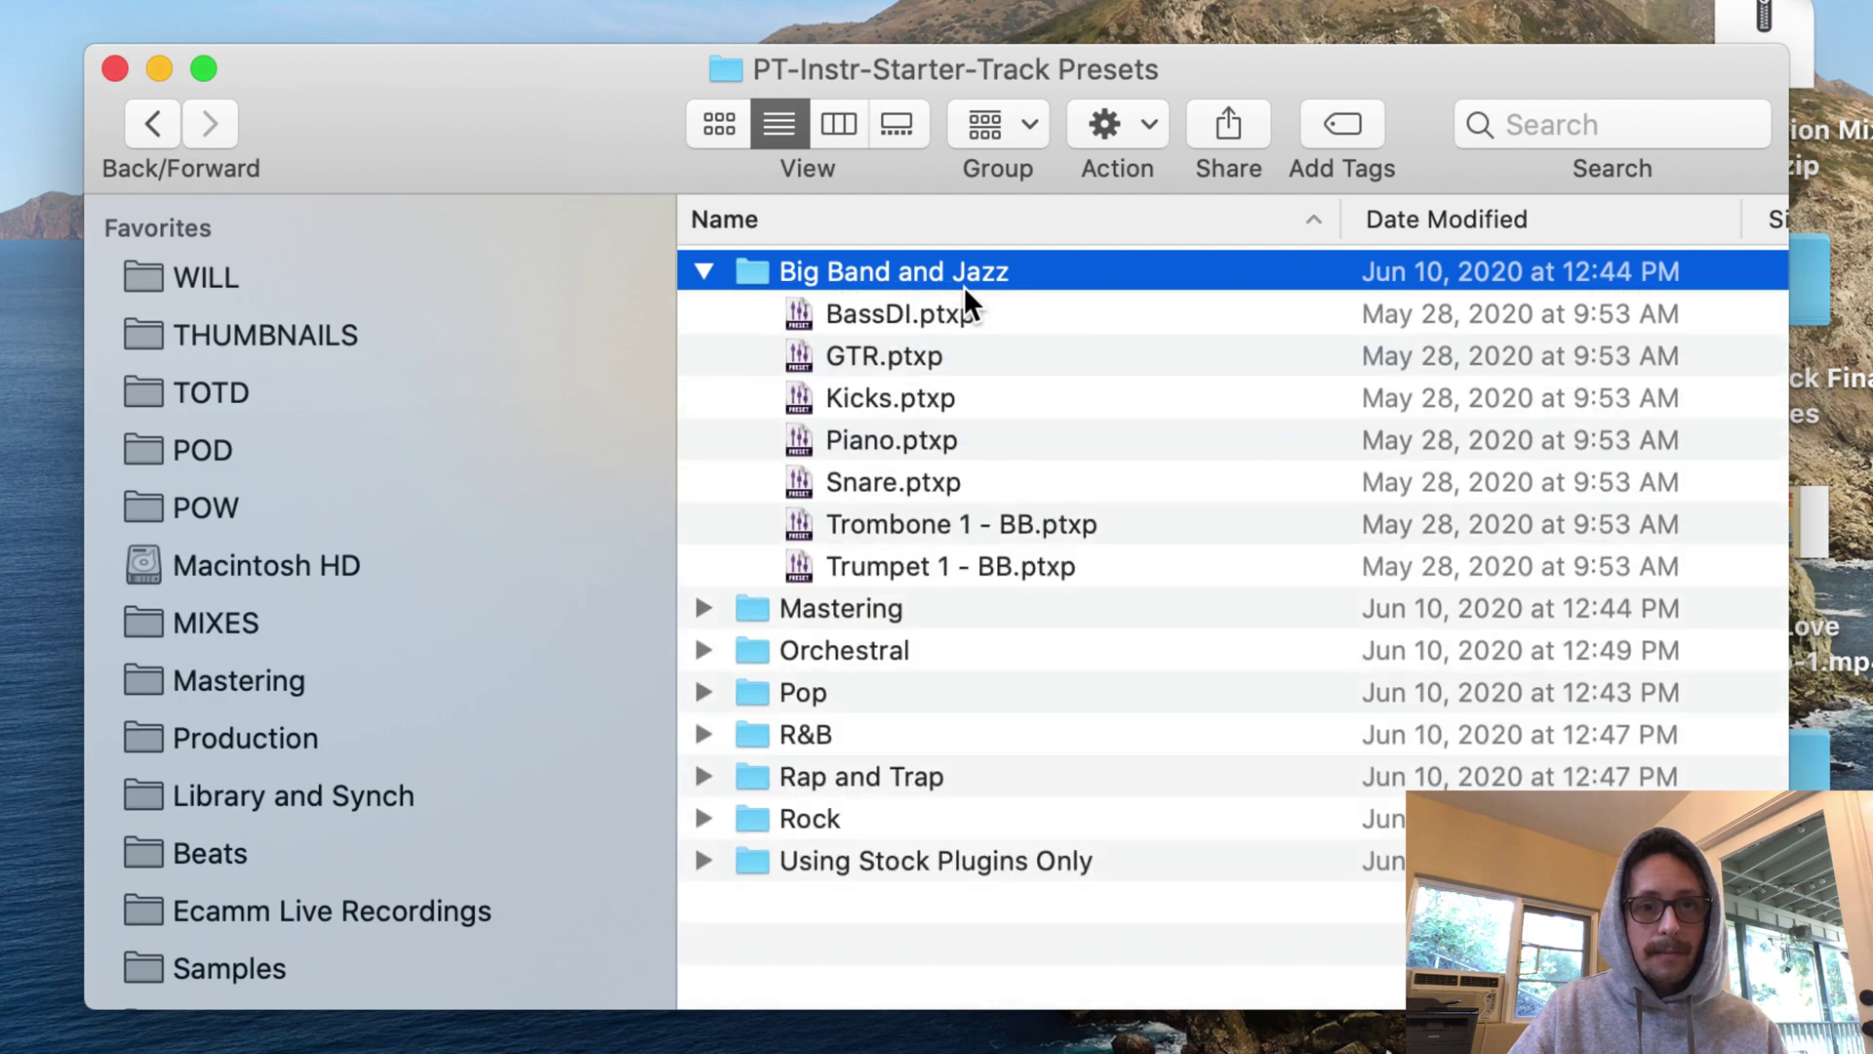
{"action": "key", "text": "Down"}
{"action": "key", "text": "Left"}
{"action": "key", "text": "Down"}
{"action": "key", "text": "Down"}
{"action": "key", "text": "Down"}
{"action": "key", "text": "Down"}
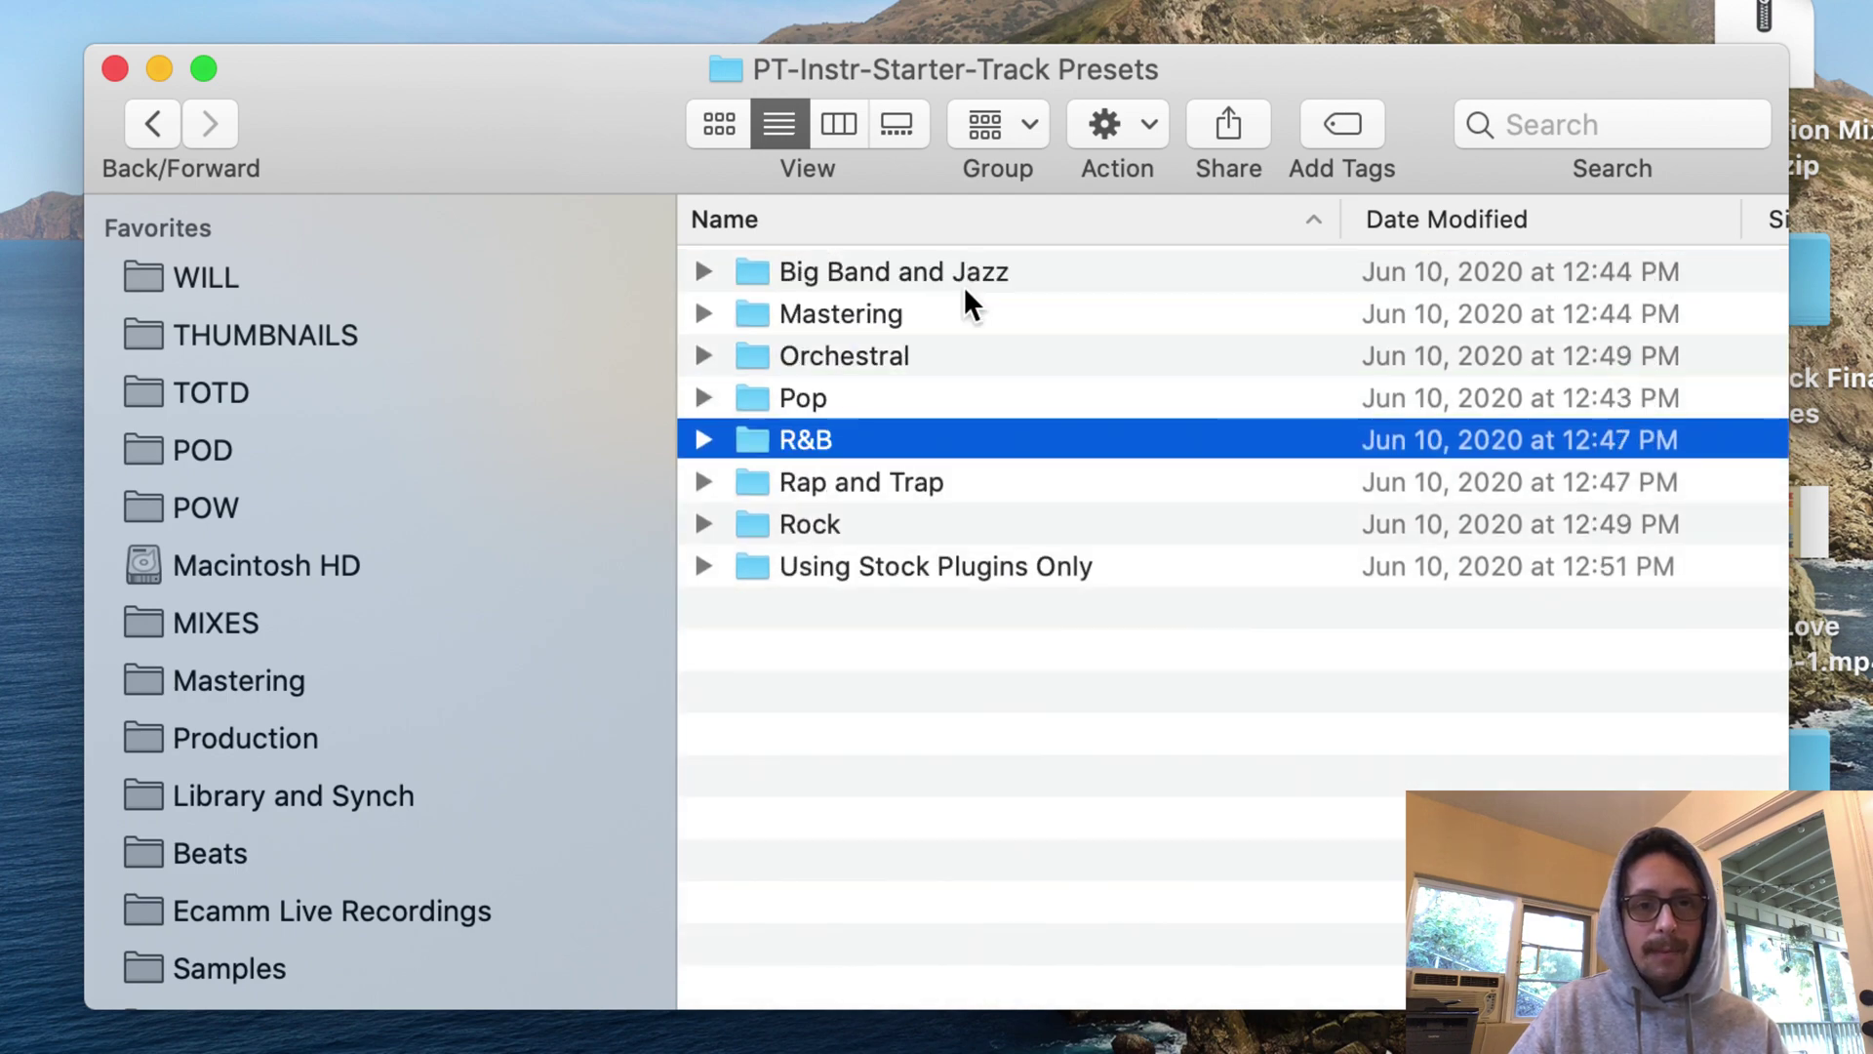
- Expand and collapse Rap and Trap, Rock and Using Stock Plugins Only to preview their presets
{"action": "key", "text": "Down"}
{"action": "key", "text": "Down"}
{"action": "key", "text": "Up"}
{"action": "key", "text": "Right"}
{"action": "key", "text": "Left"}
{"action": "key", "text": "Down"}
{"action": "key", "text": "Right"}
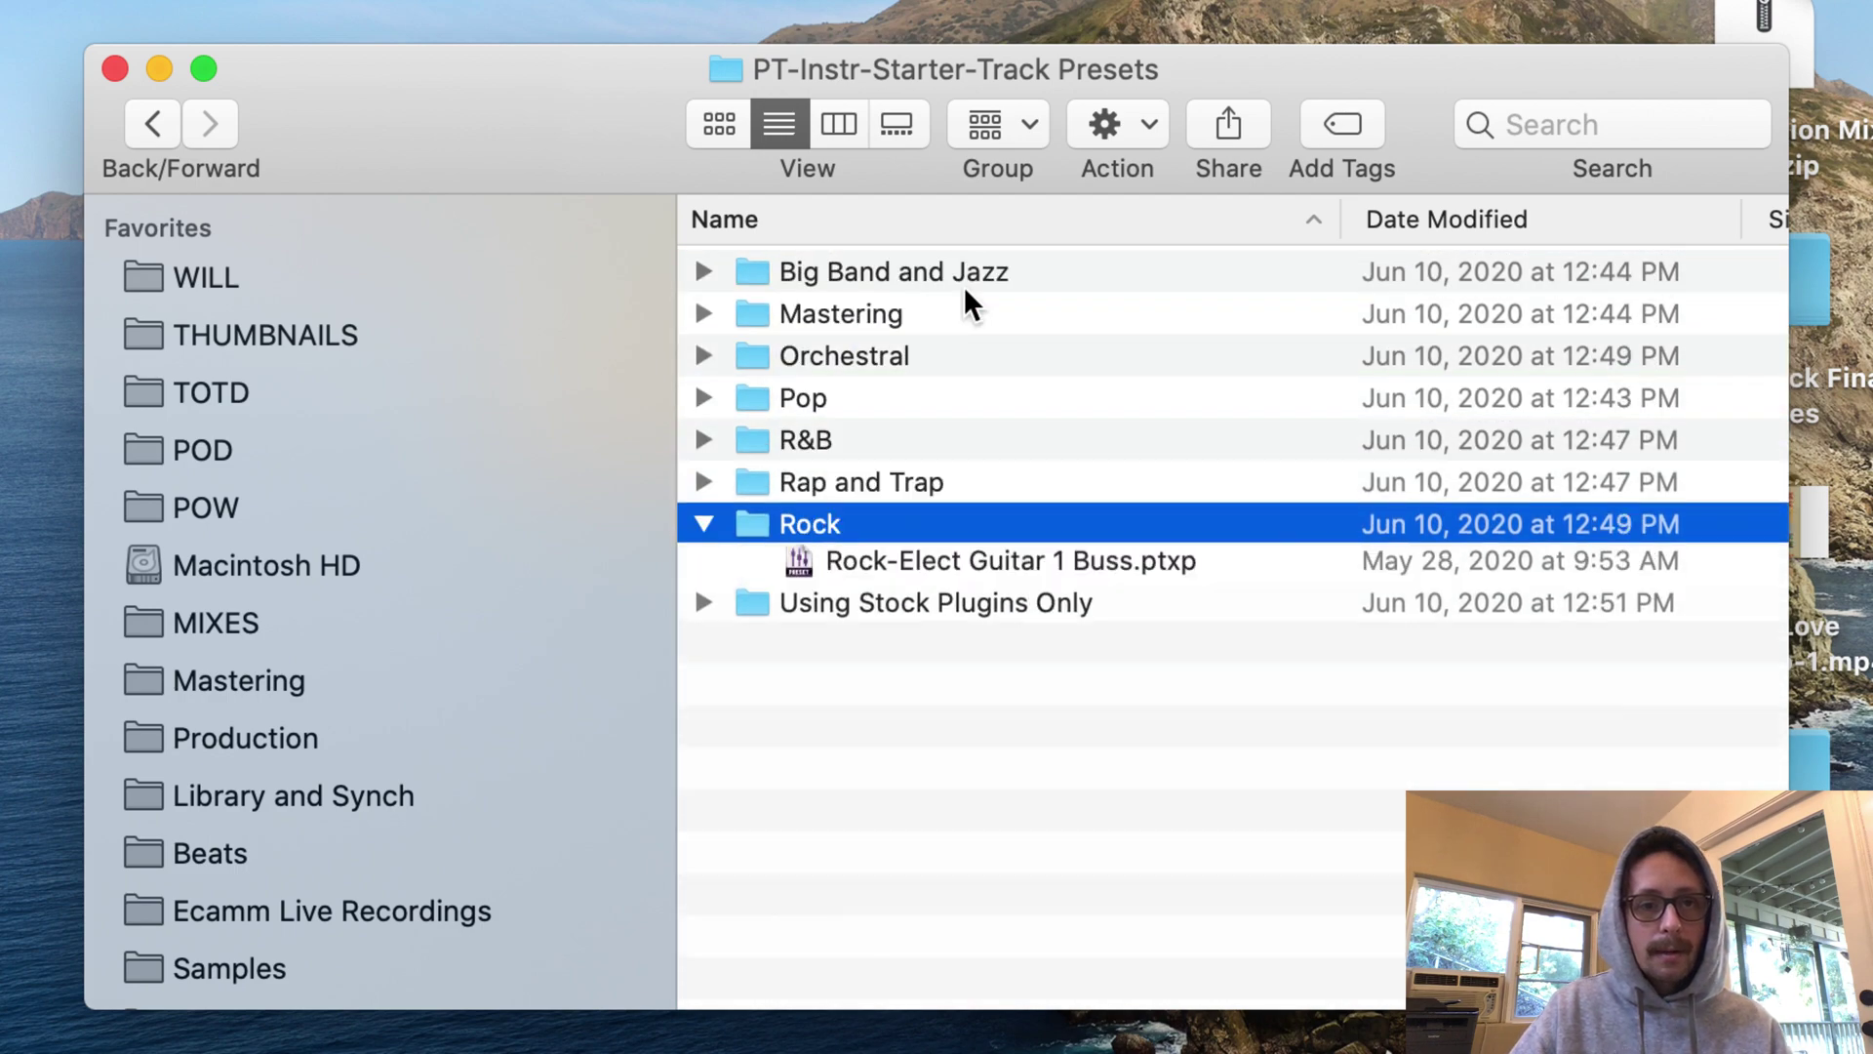
{"action": "key", "text": "Left"}
{"action": "key", "text": "Down"}
{"action": "key", "text": "Right"}
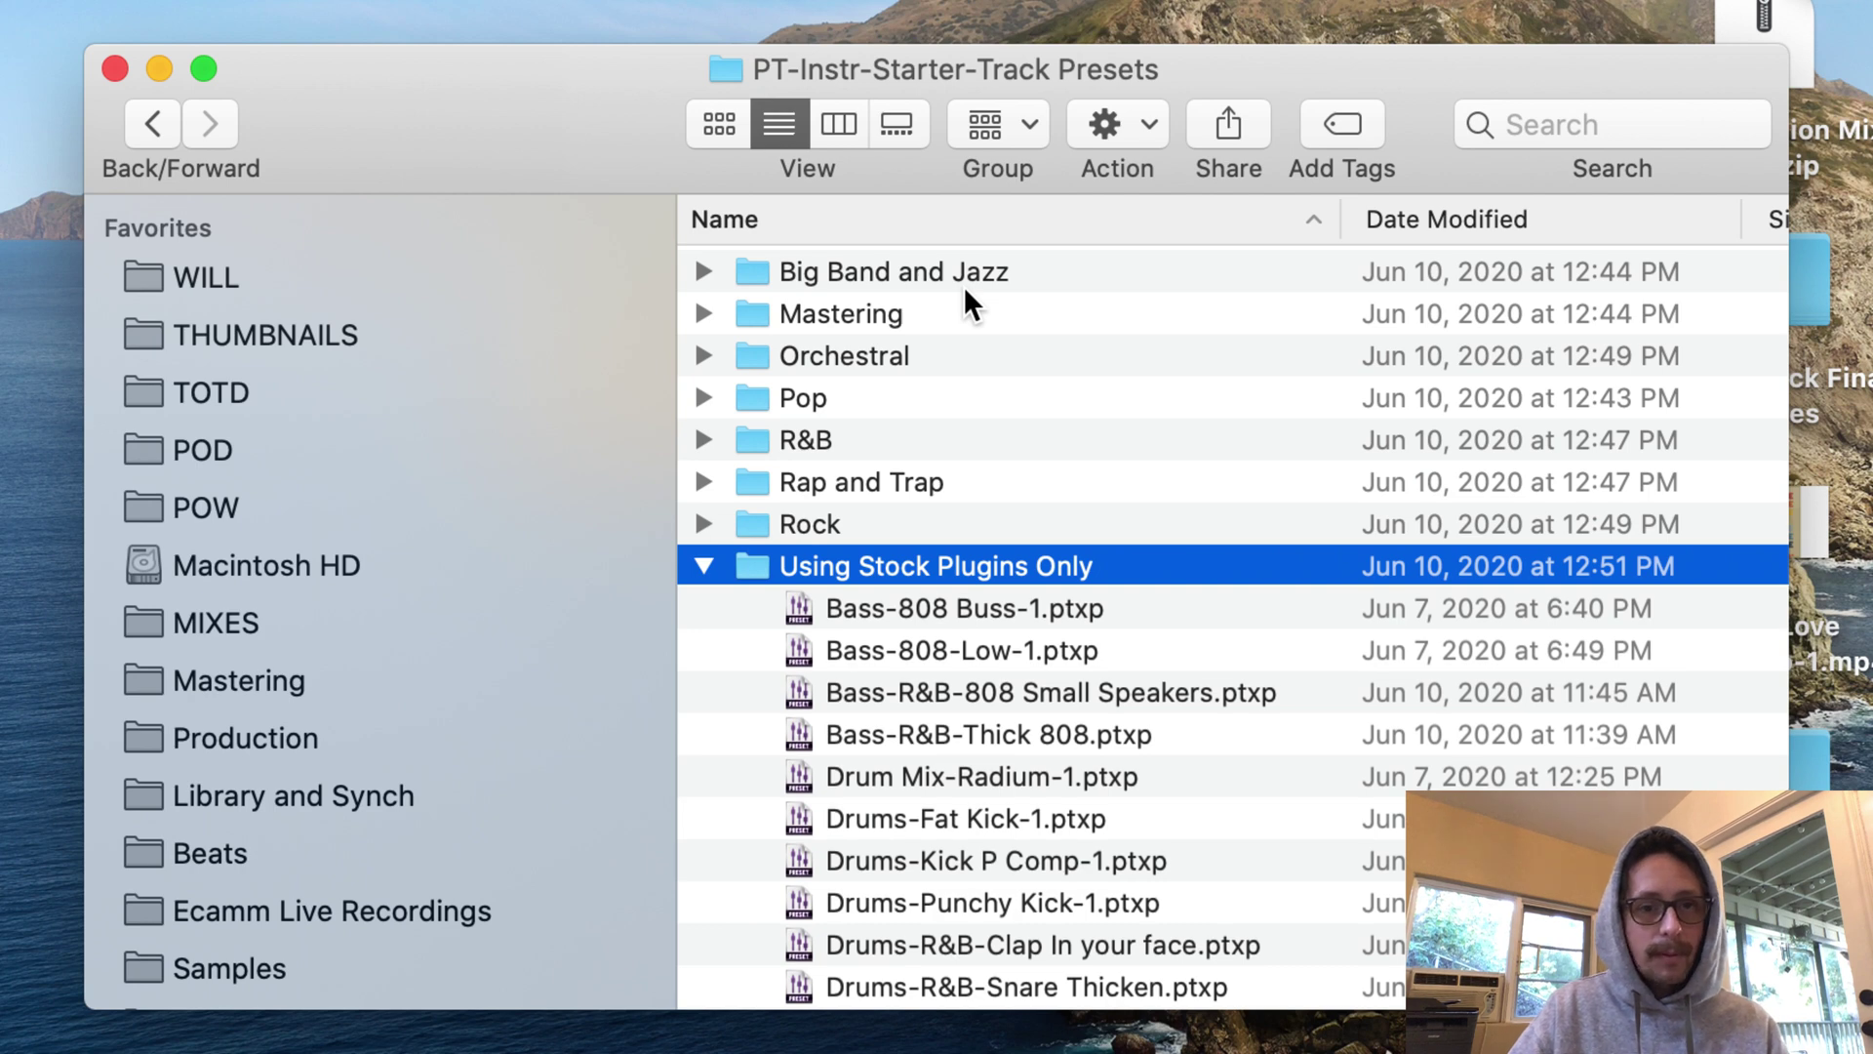
{"action": "key", "text": "Down"}
{"action": "key", "text": "Down"}
{"action": "key", "text": "Down"}
{"action": "key", "text": "Up"}
{"action": "key", "text": "Up"}
{"action": "key", "text": "Up"}
{"action": "key", "text": "Left"}
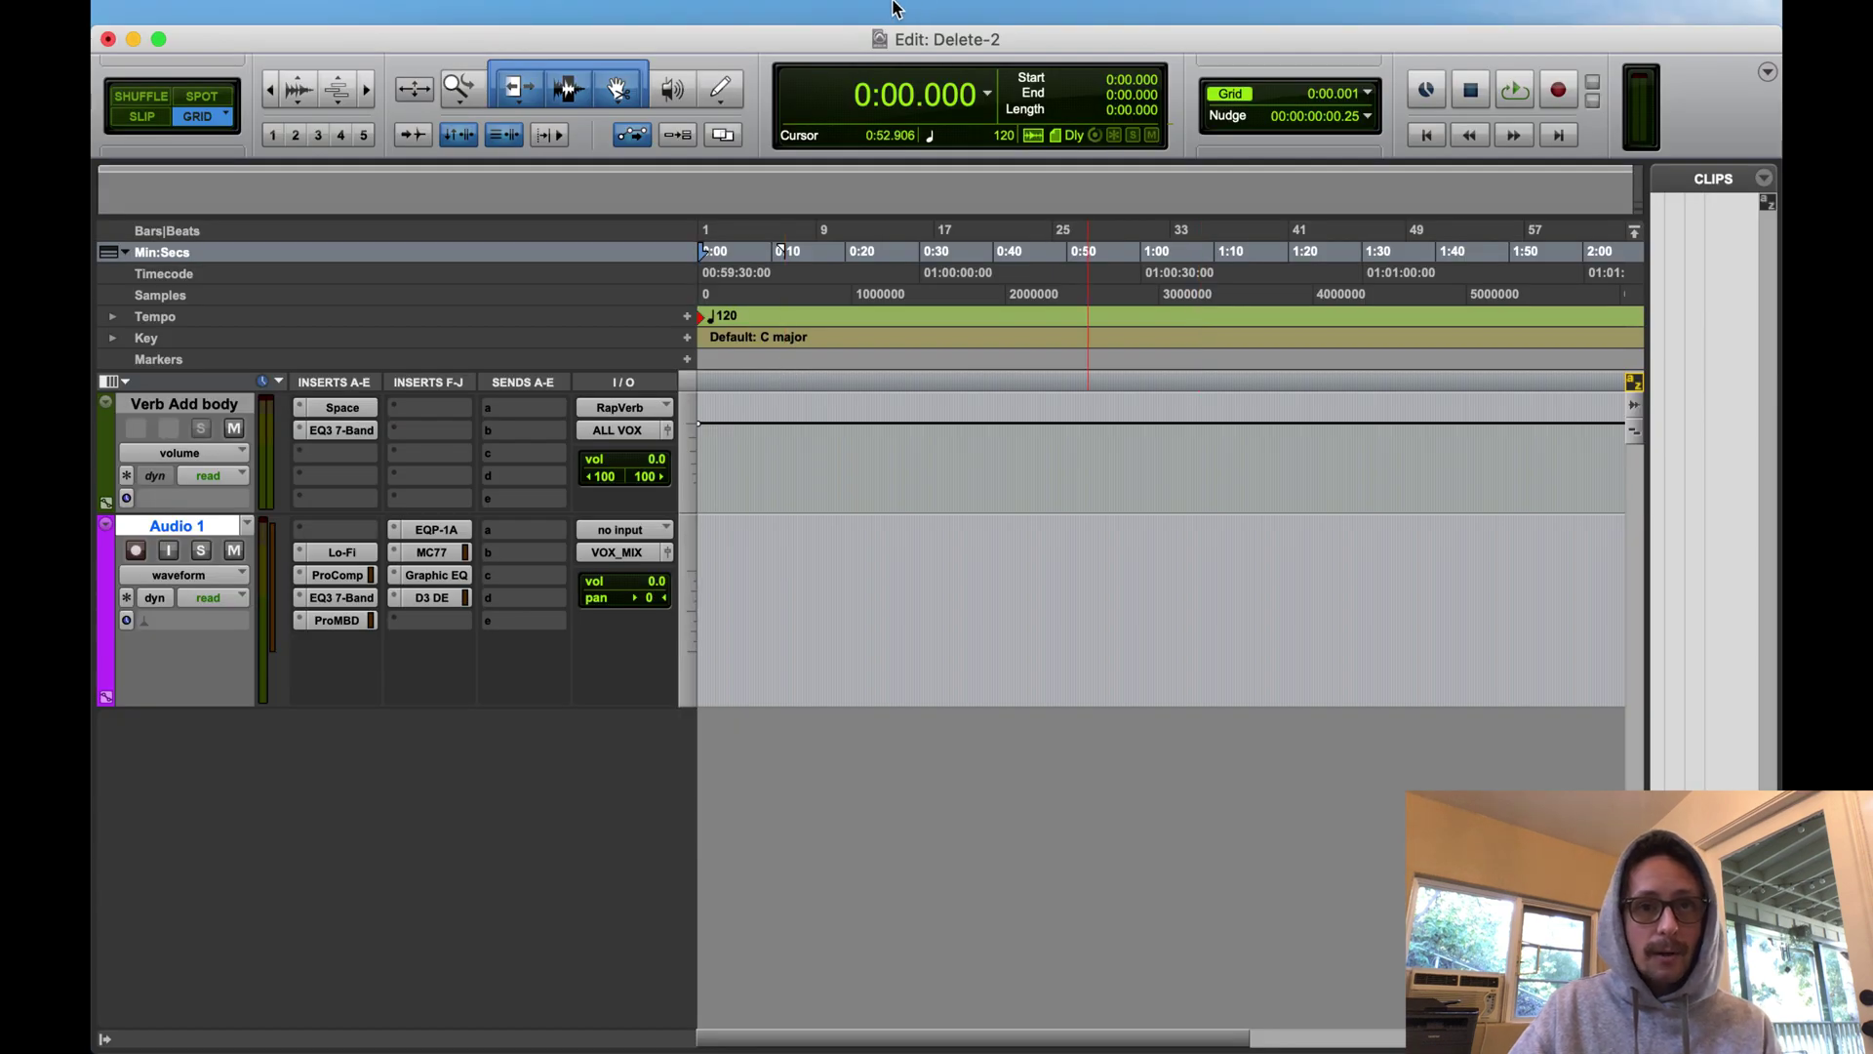
- Open a new default Workspace and browse Track Presets > Avid, expanding its preset subfolders
{"action": "left_click", "coordinate": [893, 8]}
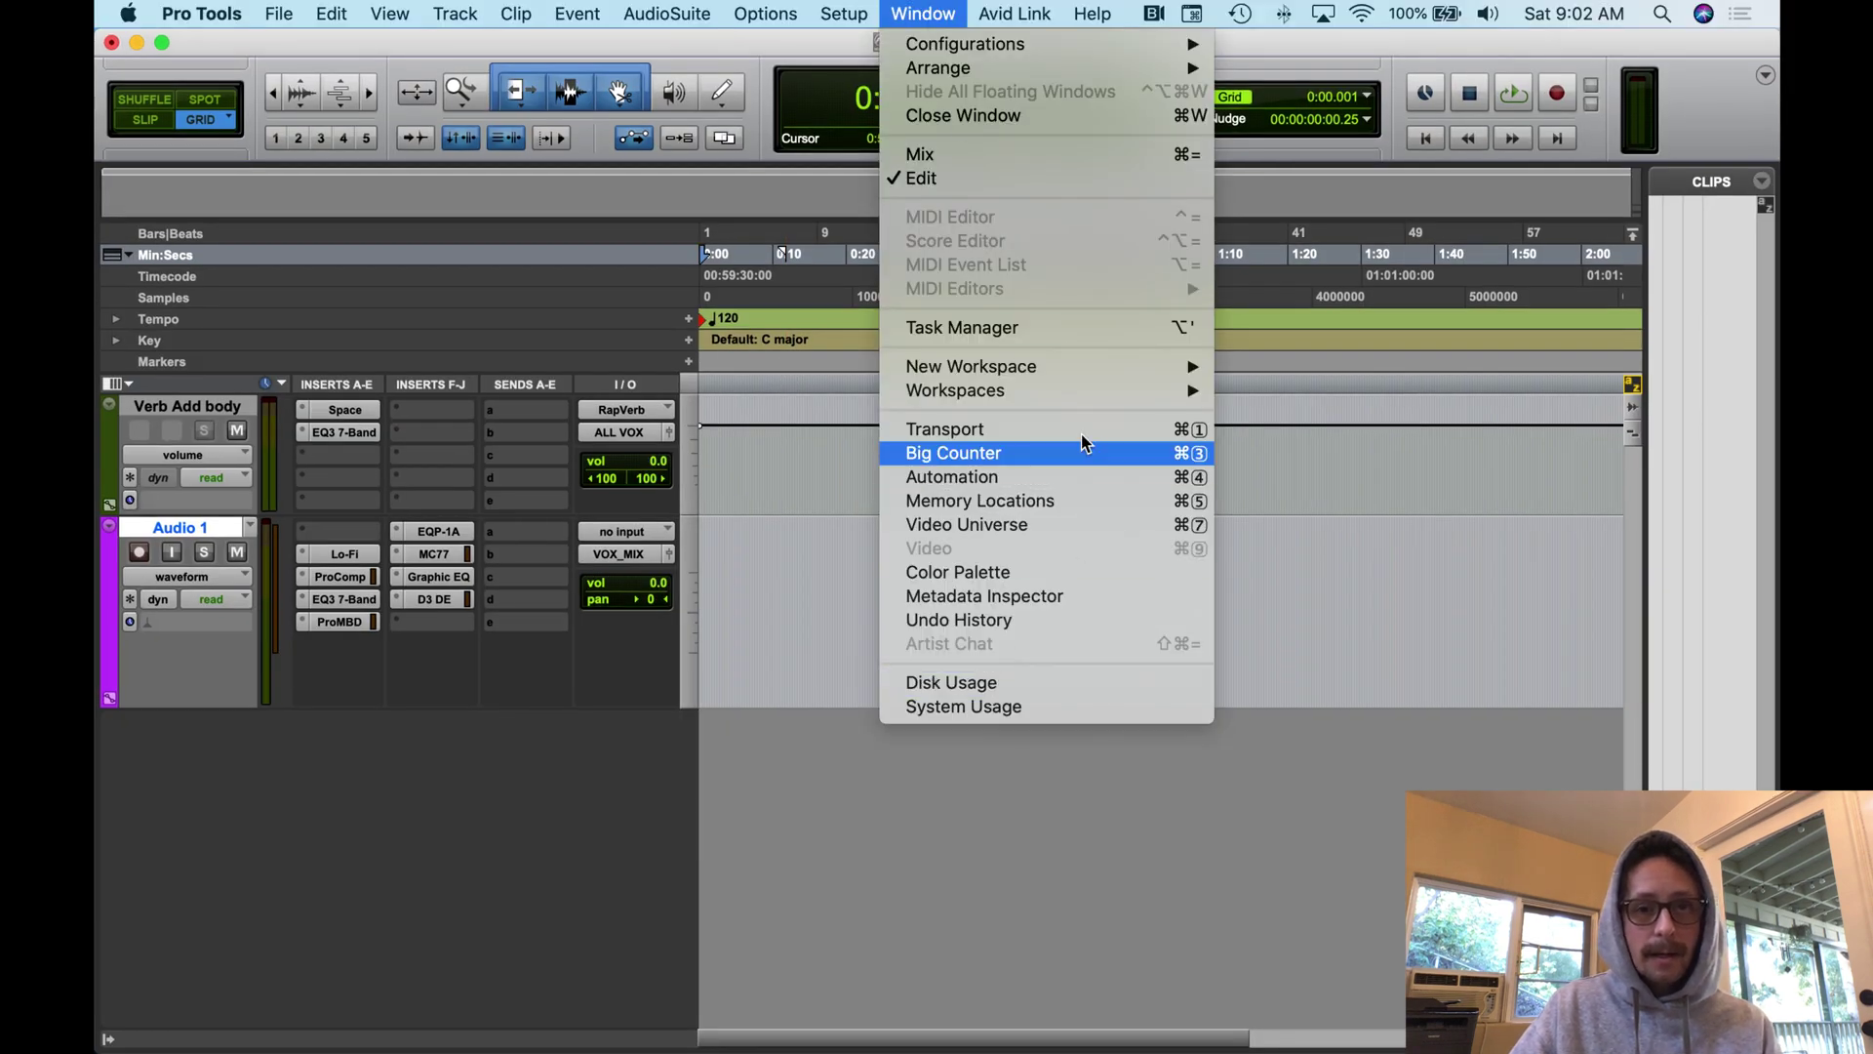
{"action": "mouse_move", "coordinate": [1109, 378]}
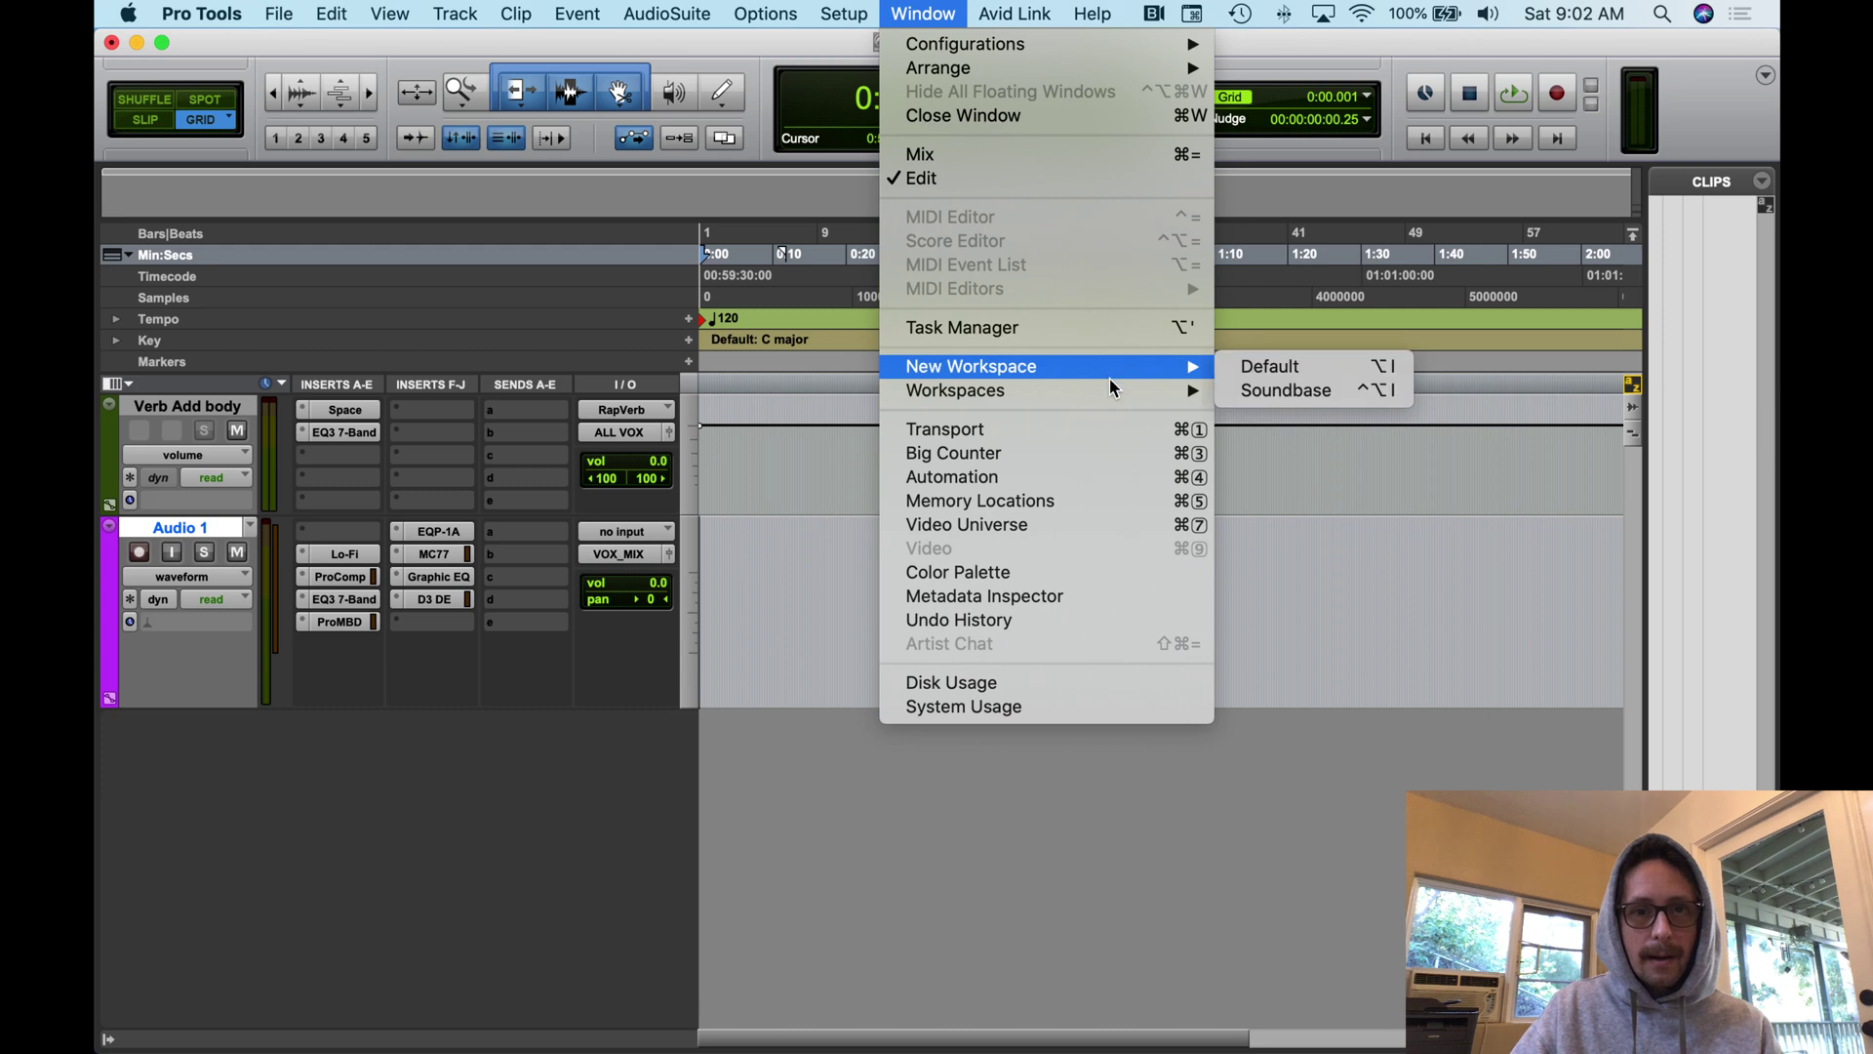
{"action": "left_click", "coordinate": [1260, 371]}
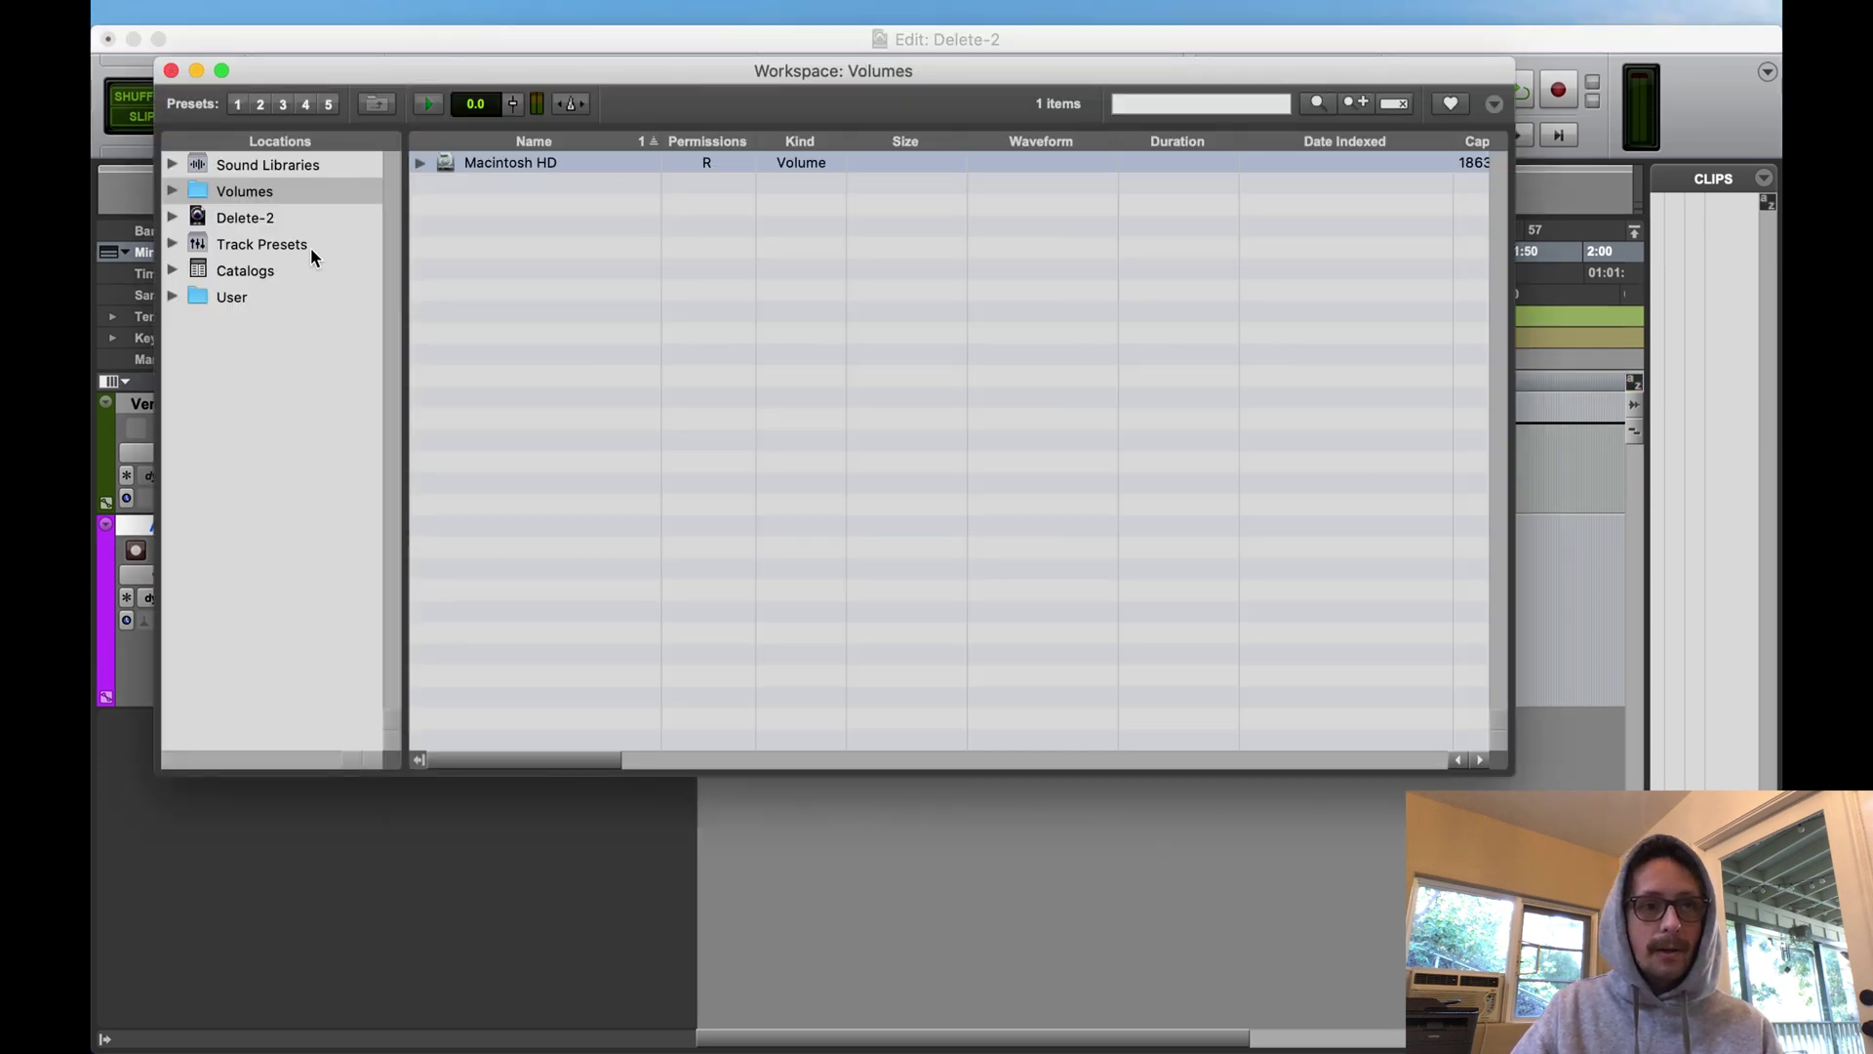
{"action": "left_click", "coordinate": [274, 245]}
{"action": "left_click", "coordinate": [172, 413]}
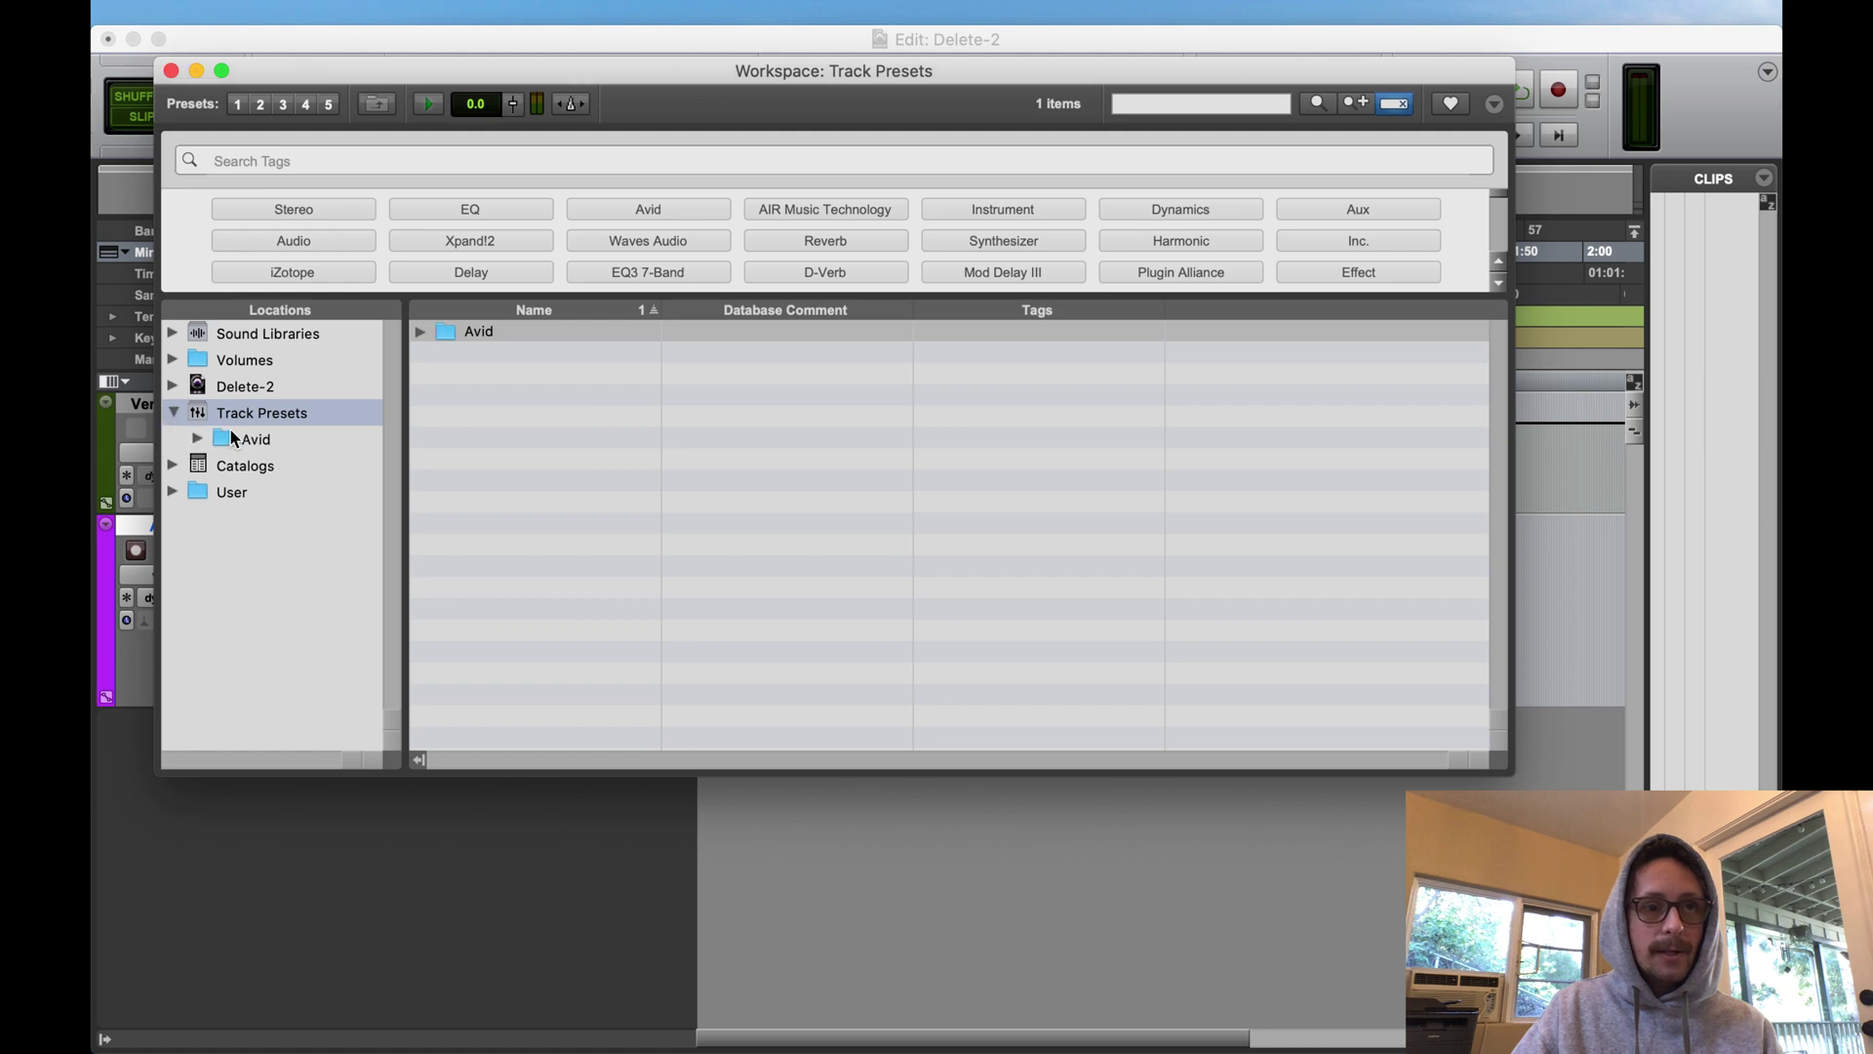
{"action": "left_click", "coordinate": [238, 437]}
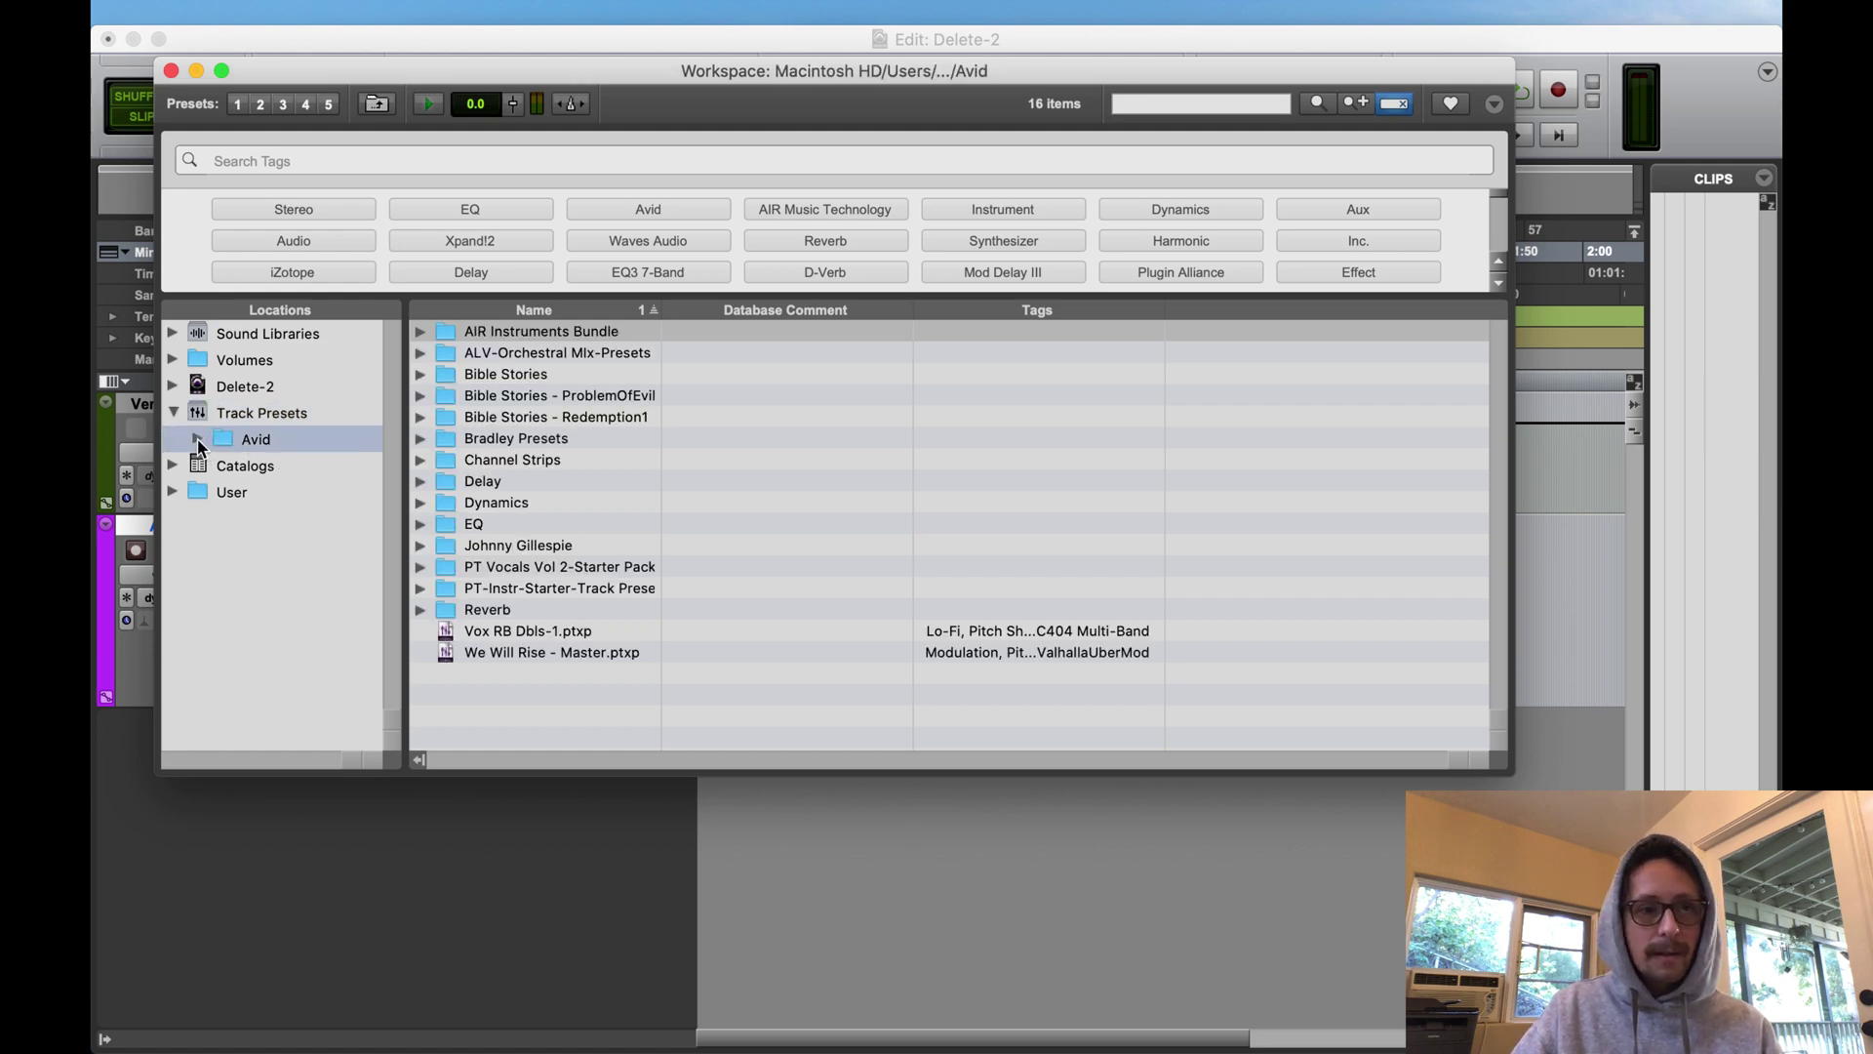
{"action": "left_click", "coordinate": [198, 439]}
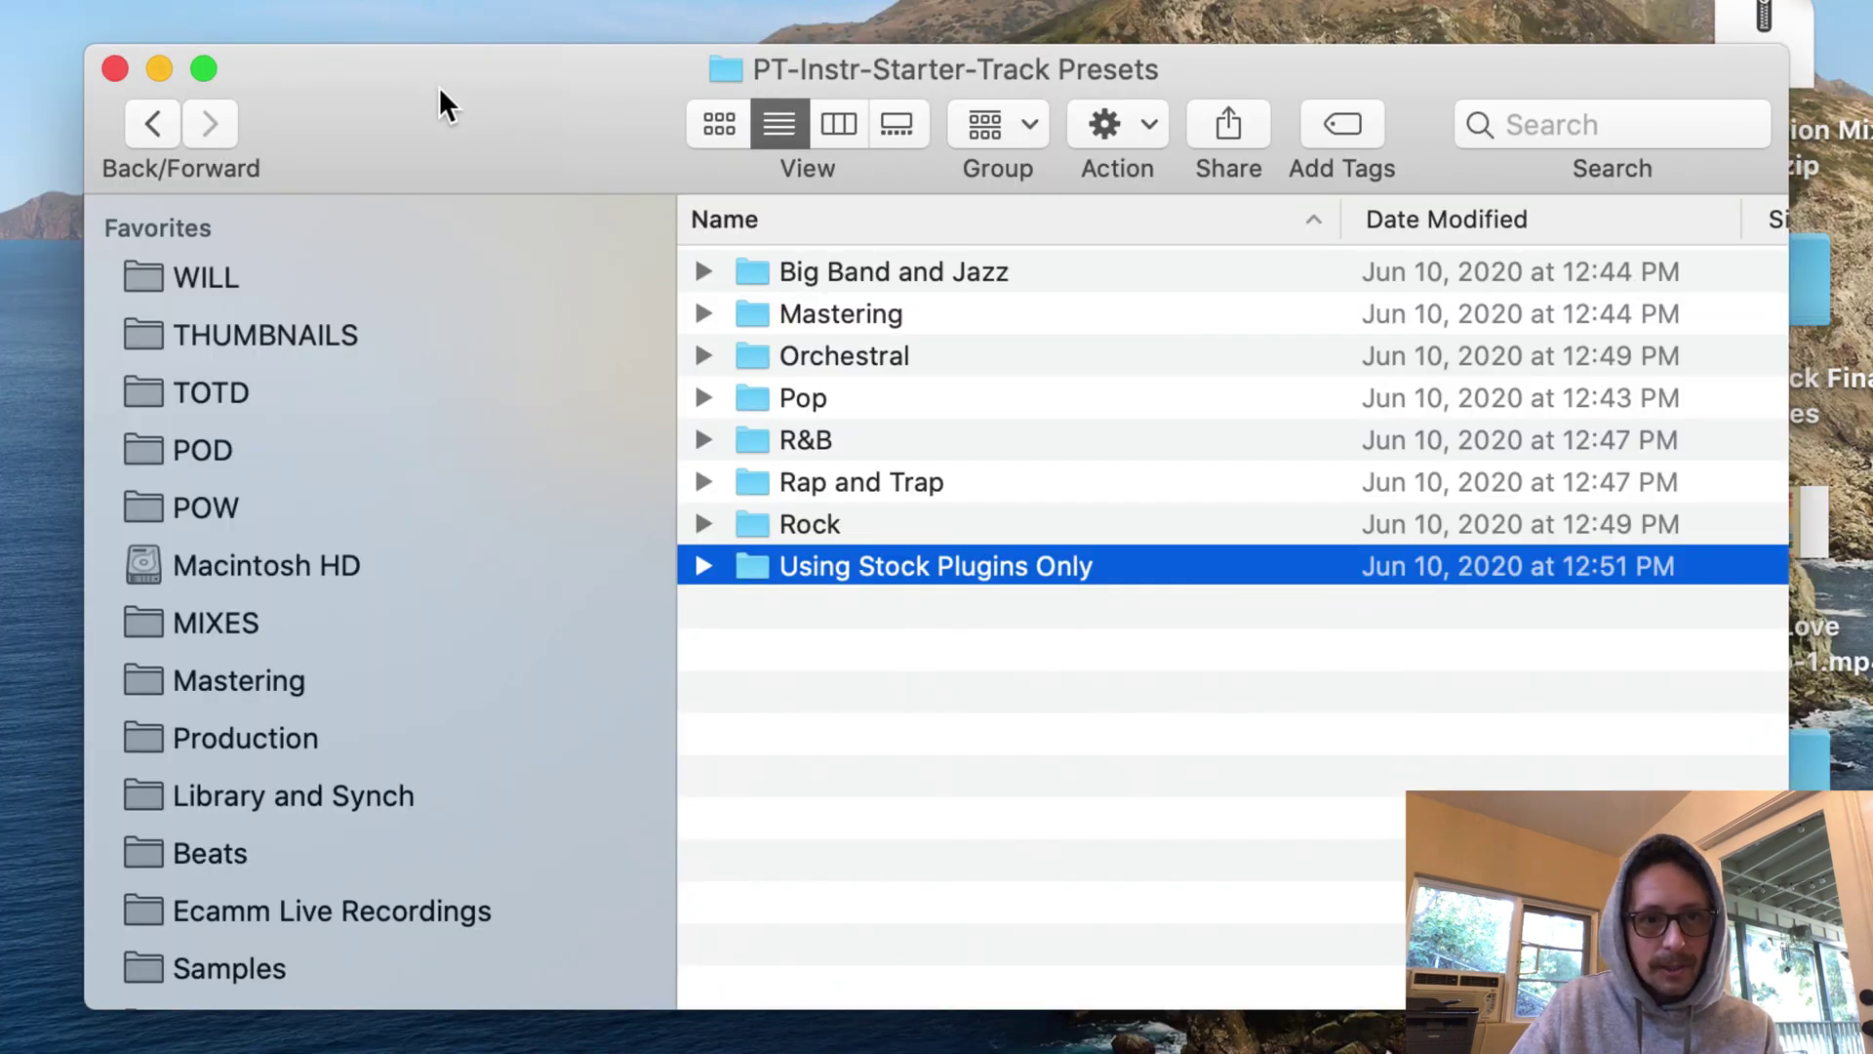
- Go back to Downloads and drag the PT-Instr-Starter-Track Presets folder onto the desktop
{"action": "left_click_drag", "start_coordinate": [439, 98], "coordinate": [1107, 78]}
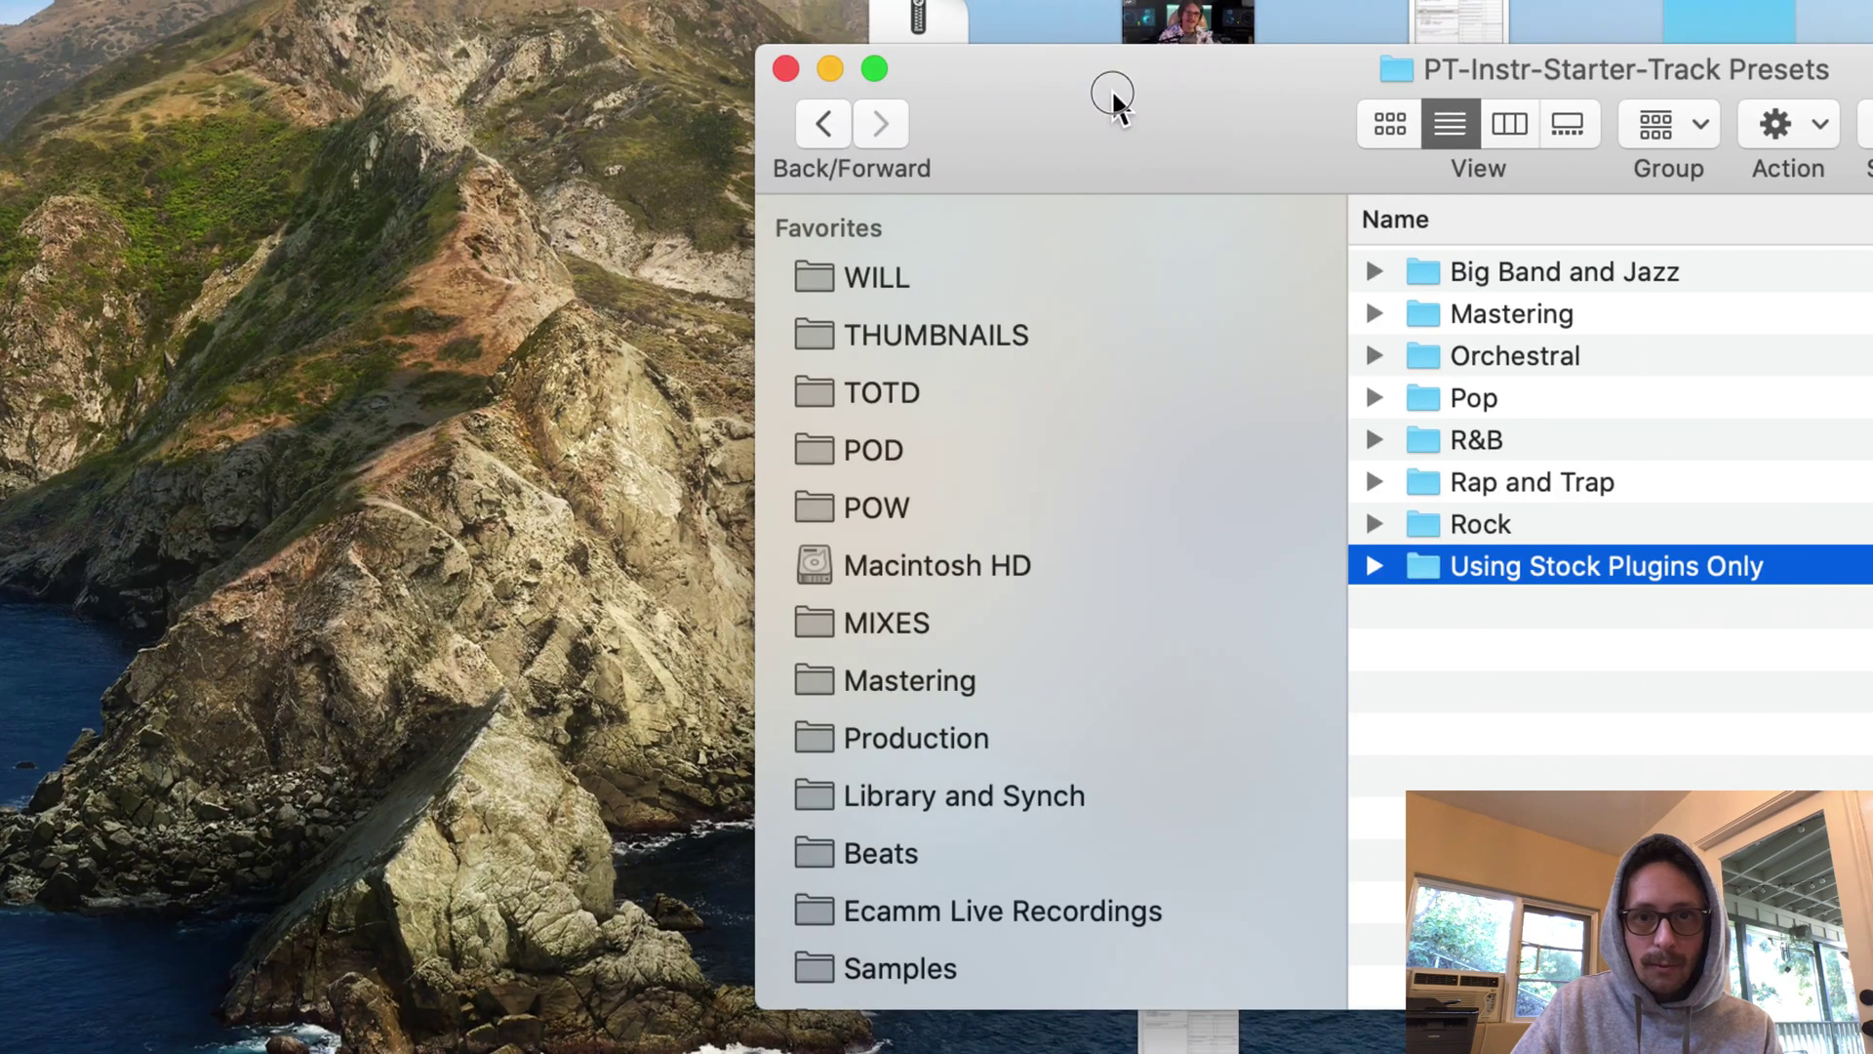
{"action": "left_click", "coordinate": [823, 123]}
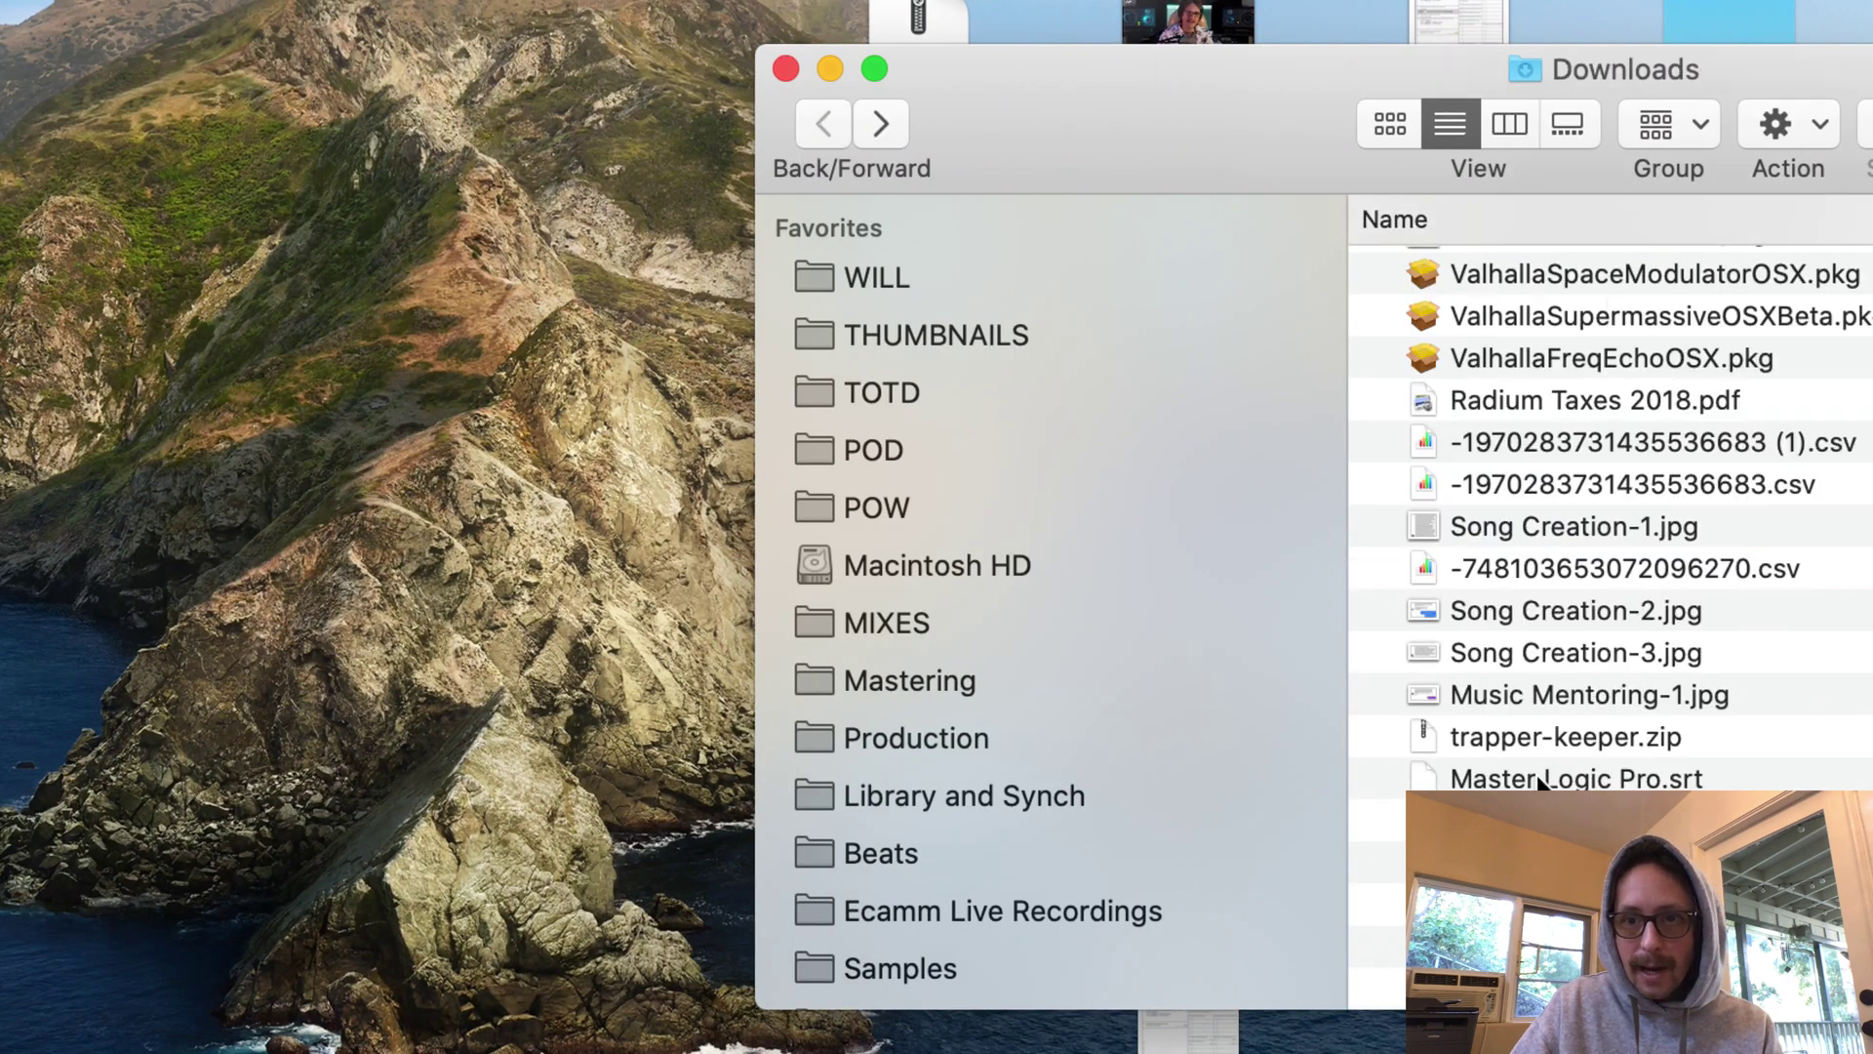
{"action": "scroll", "coordinate": [1539, 390], "scroll_direction": "up", "scroll_amount": 5}
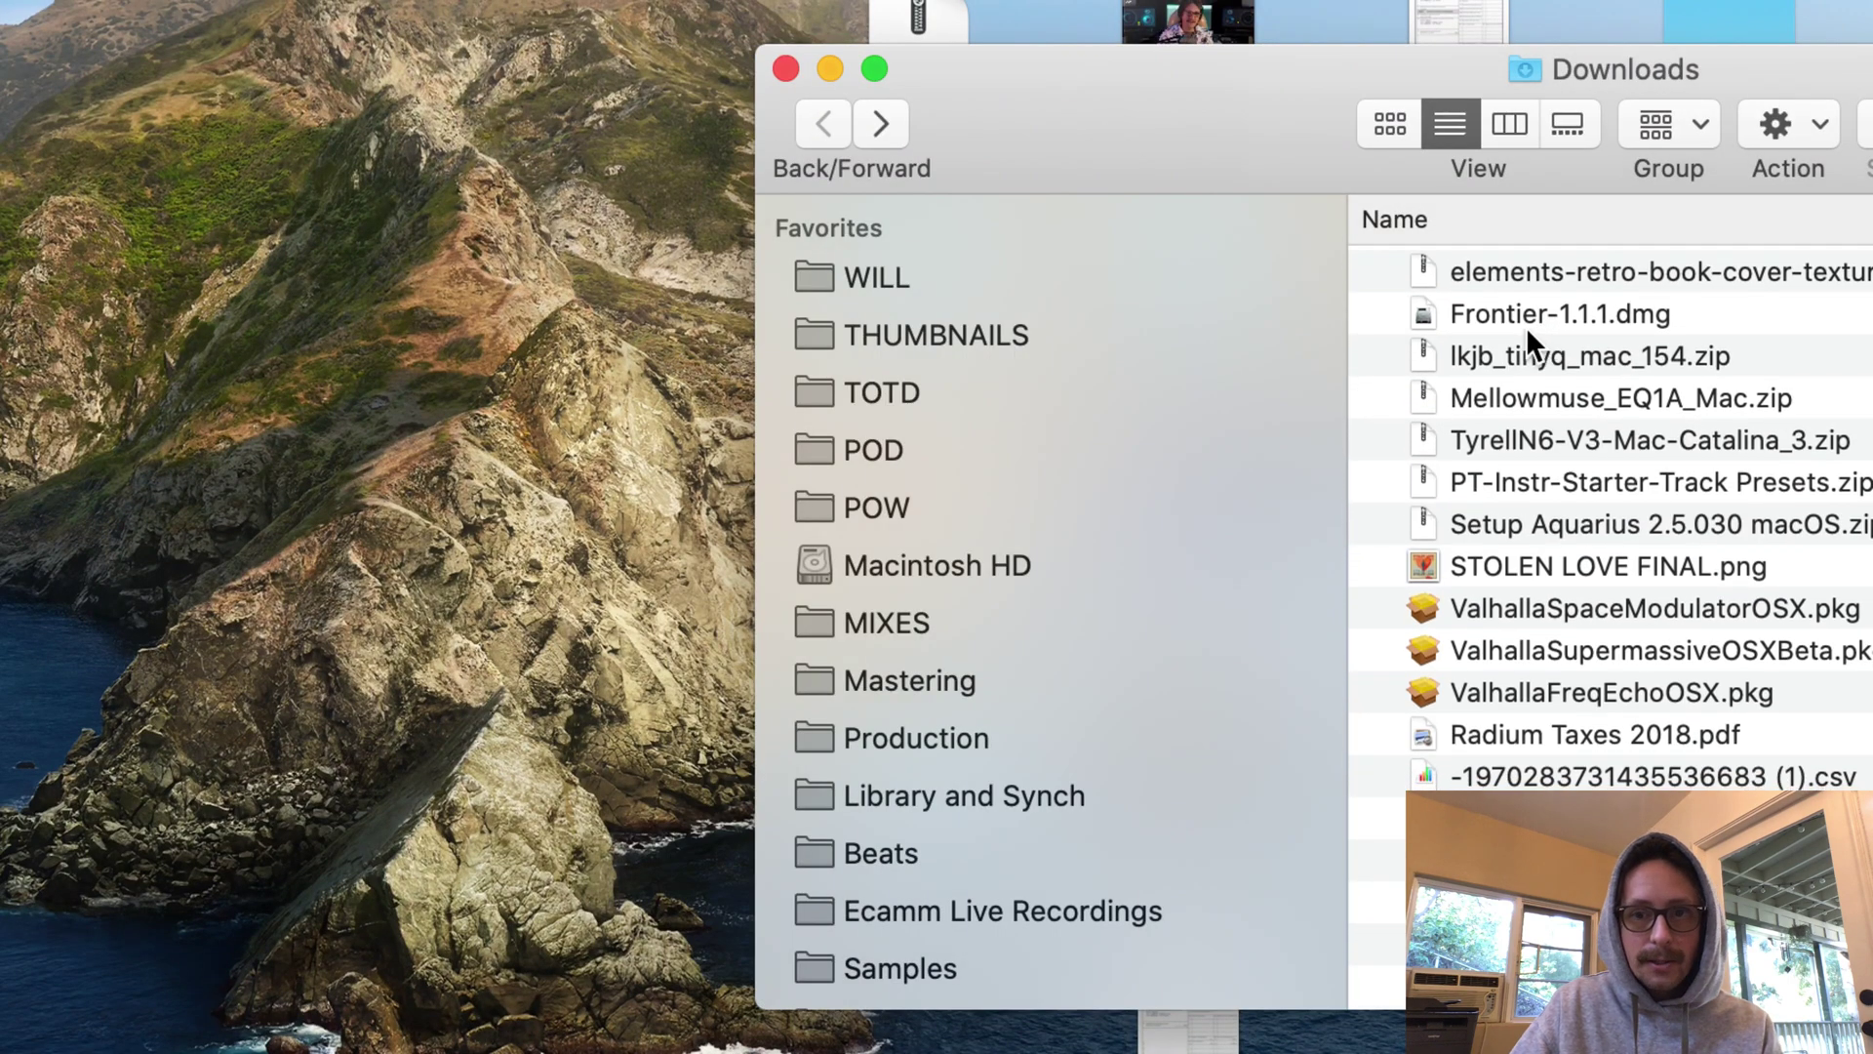
{"action": "scroll", "coordinate": [1525, 606], "scroll_direction": "down", "scroll_amount": 5}
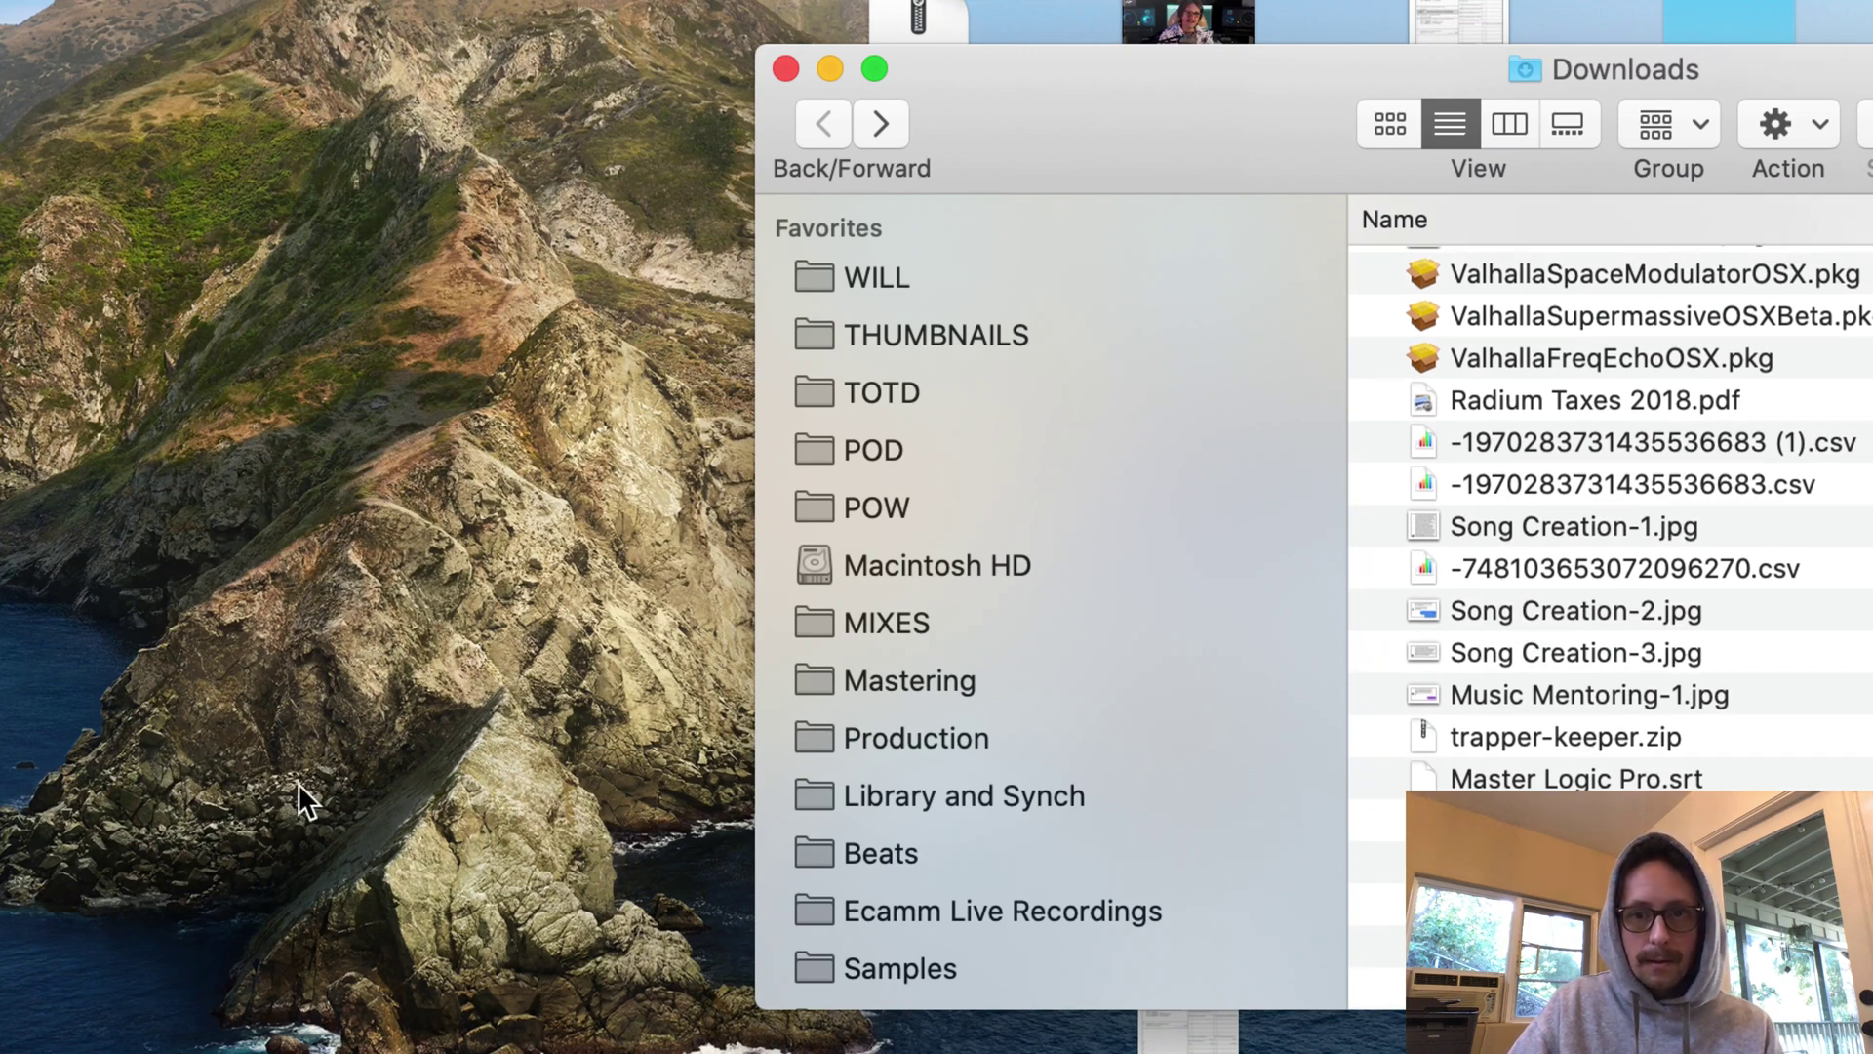
{"action": "left_click_drag", "start_coordinate": [1555, 903], "coordinate": [0, 910]}
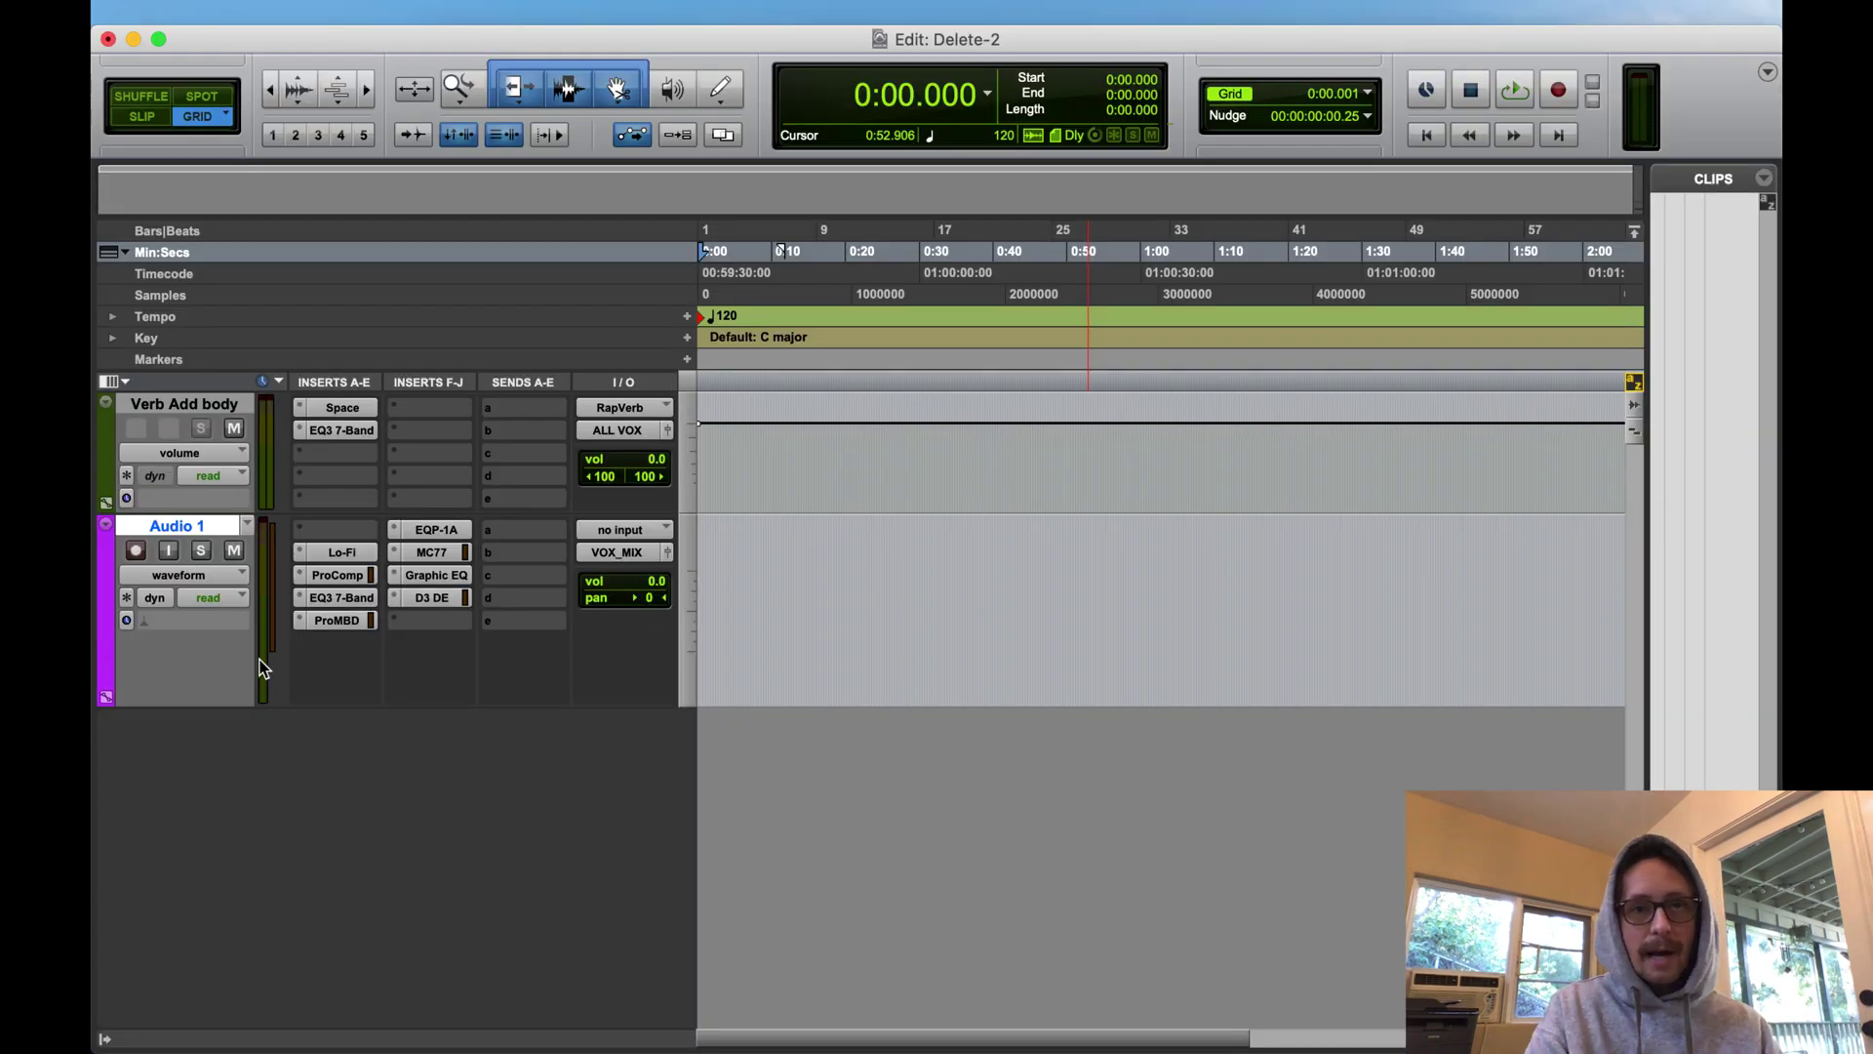
- Check the Recall Track Preset list for Audio 1 without applying anything
{"action": "right_click", "coordinate": [200, 530]}
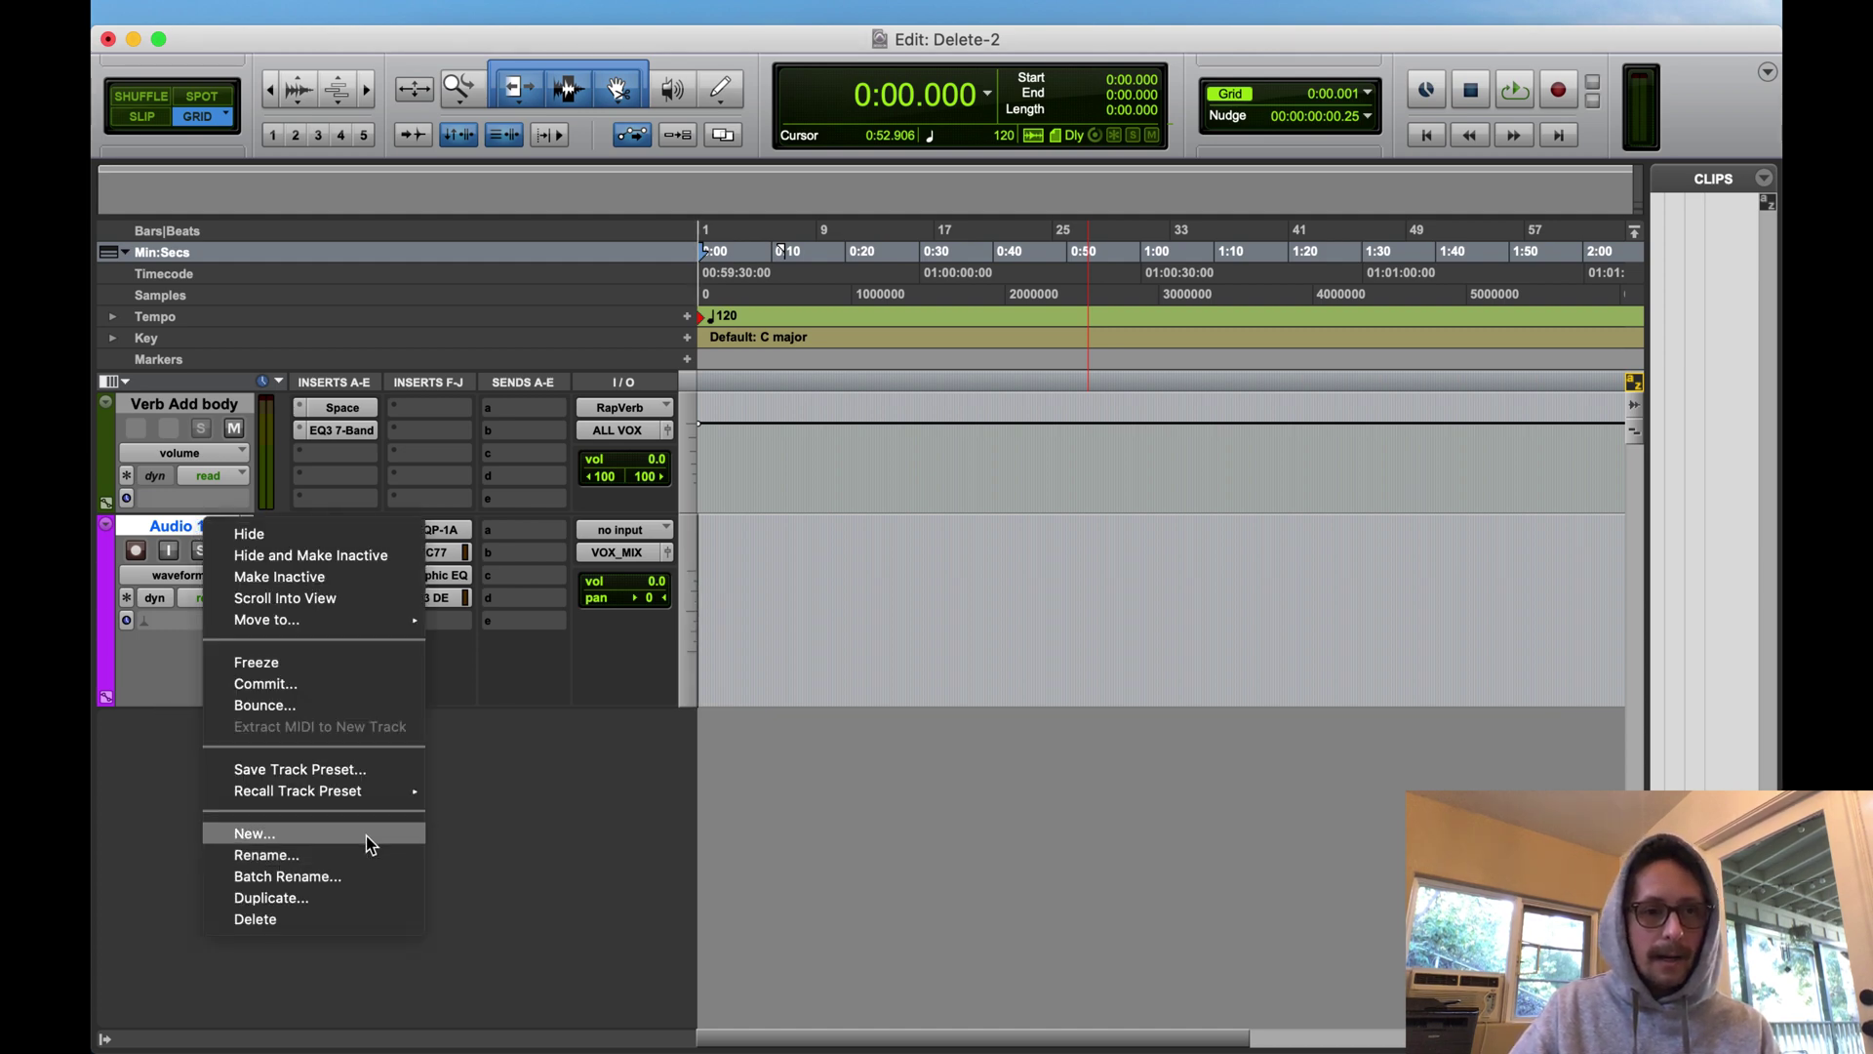
{"action": "mouse_move", "coordinate": [398, 789]}
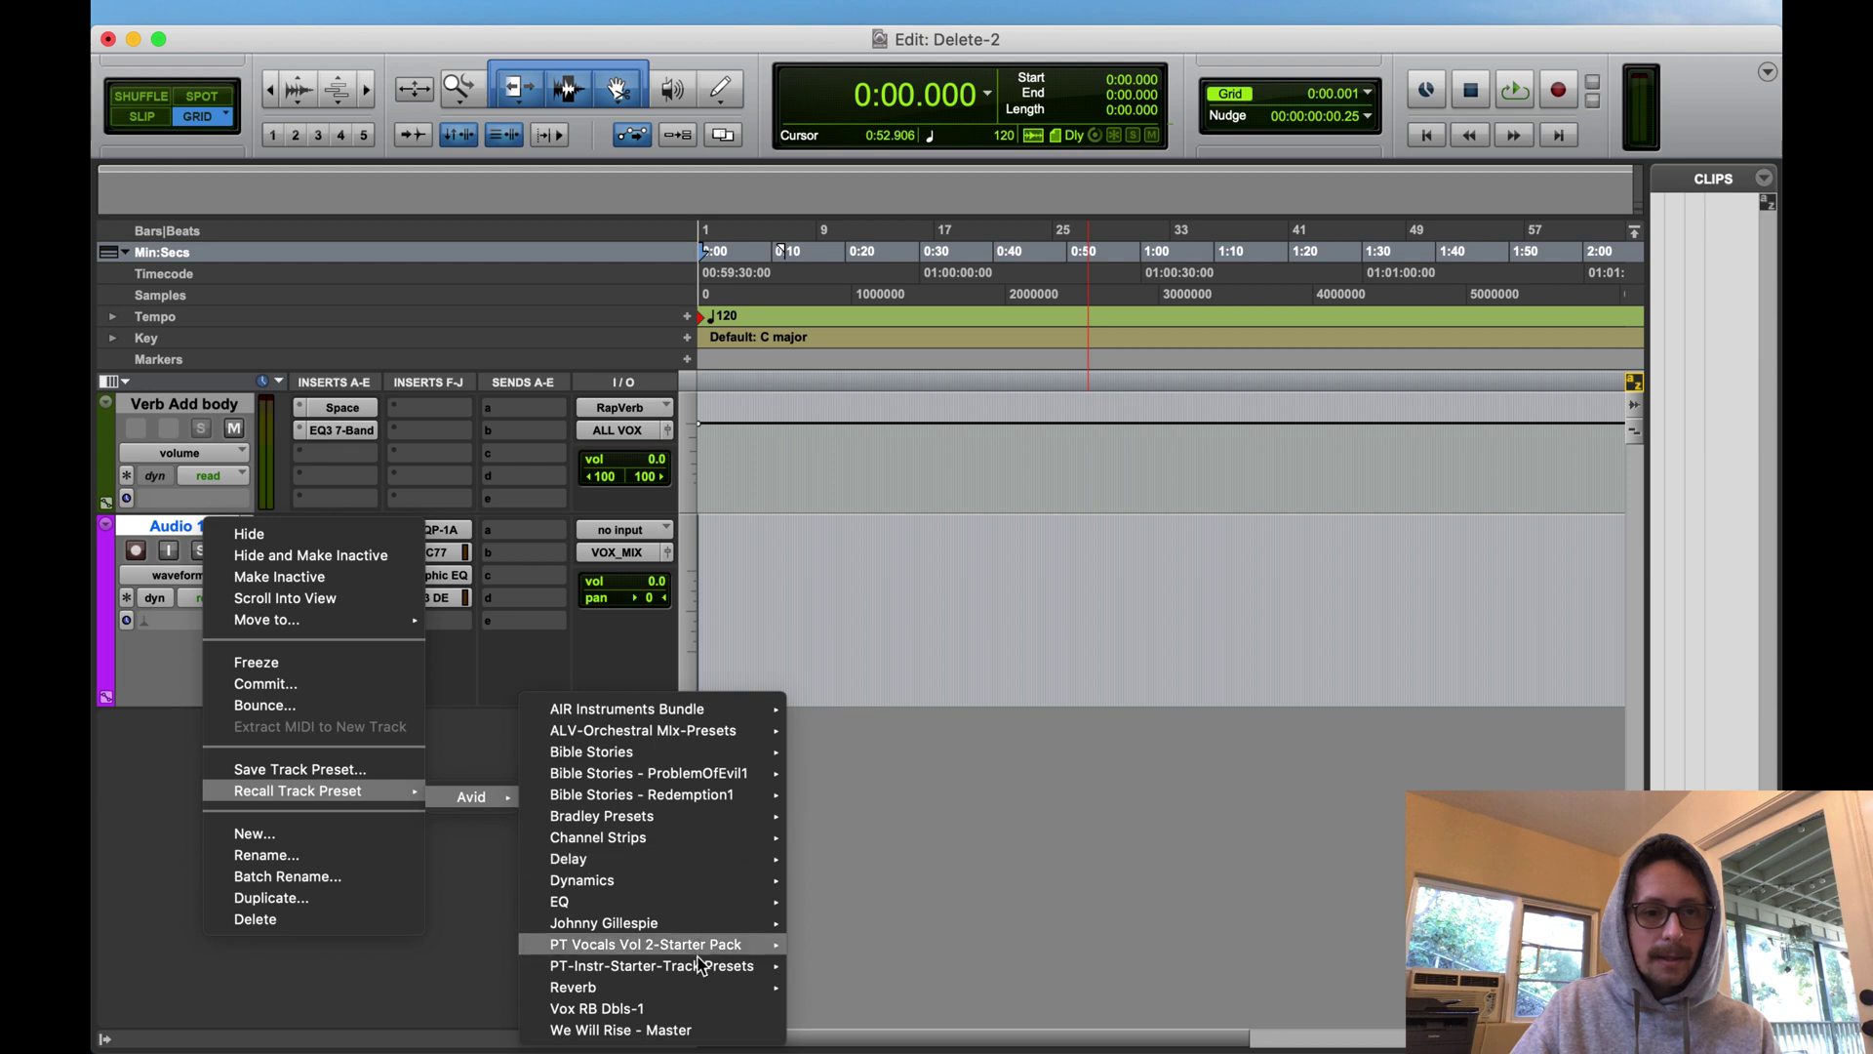
{"action": "left_click", "coordinate": [156, 525]}
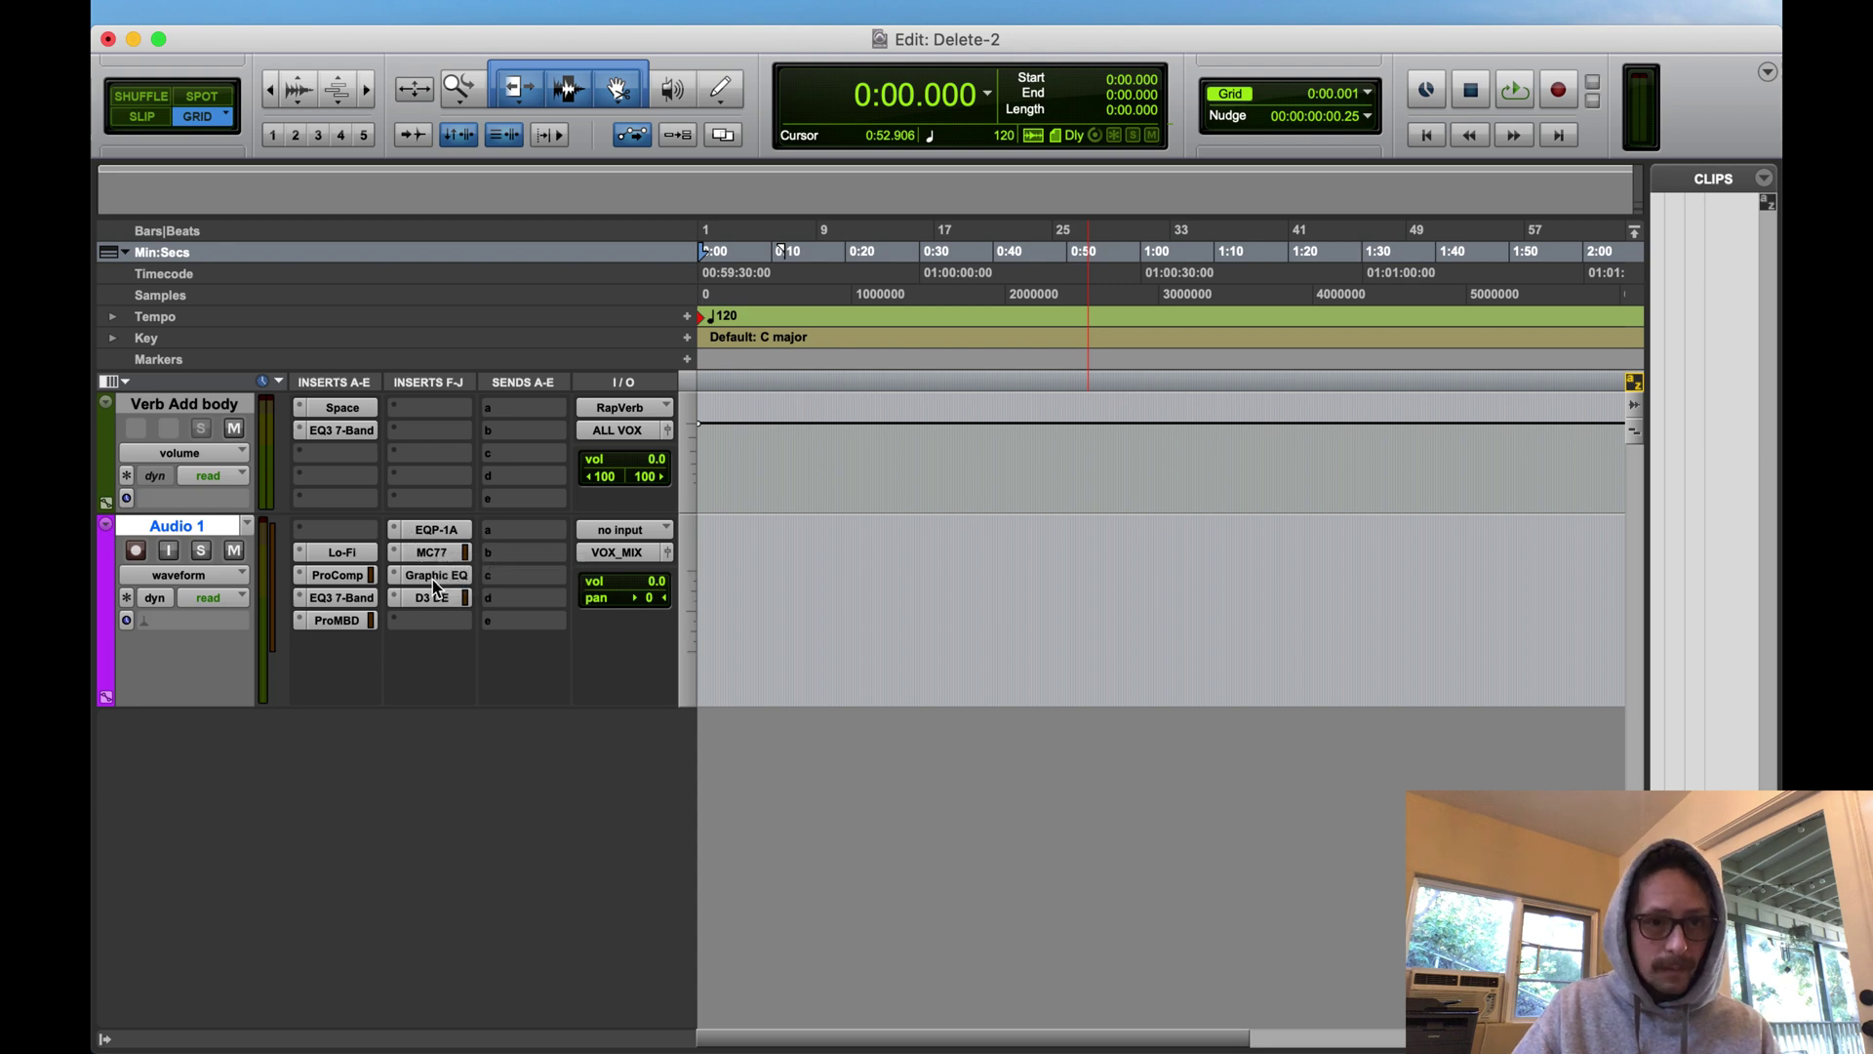
- Lower the Graphic EQ's 3.25 kHz band and cut Lo-Fi distortion from 1.5 to 0.5
{"action": "left_click", "coordinate": [429, 577]}
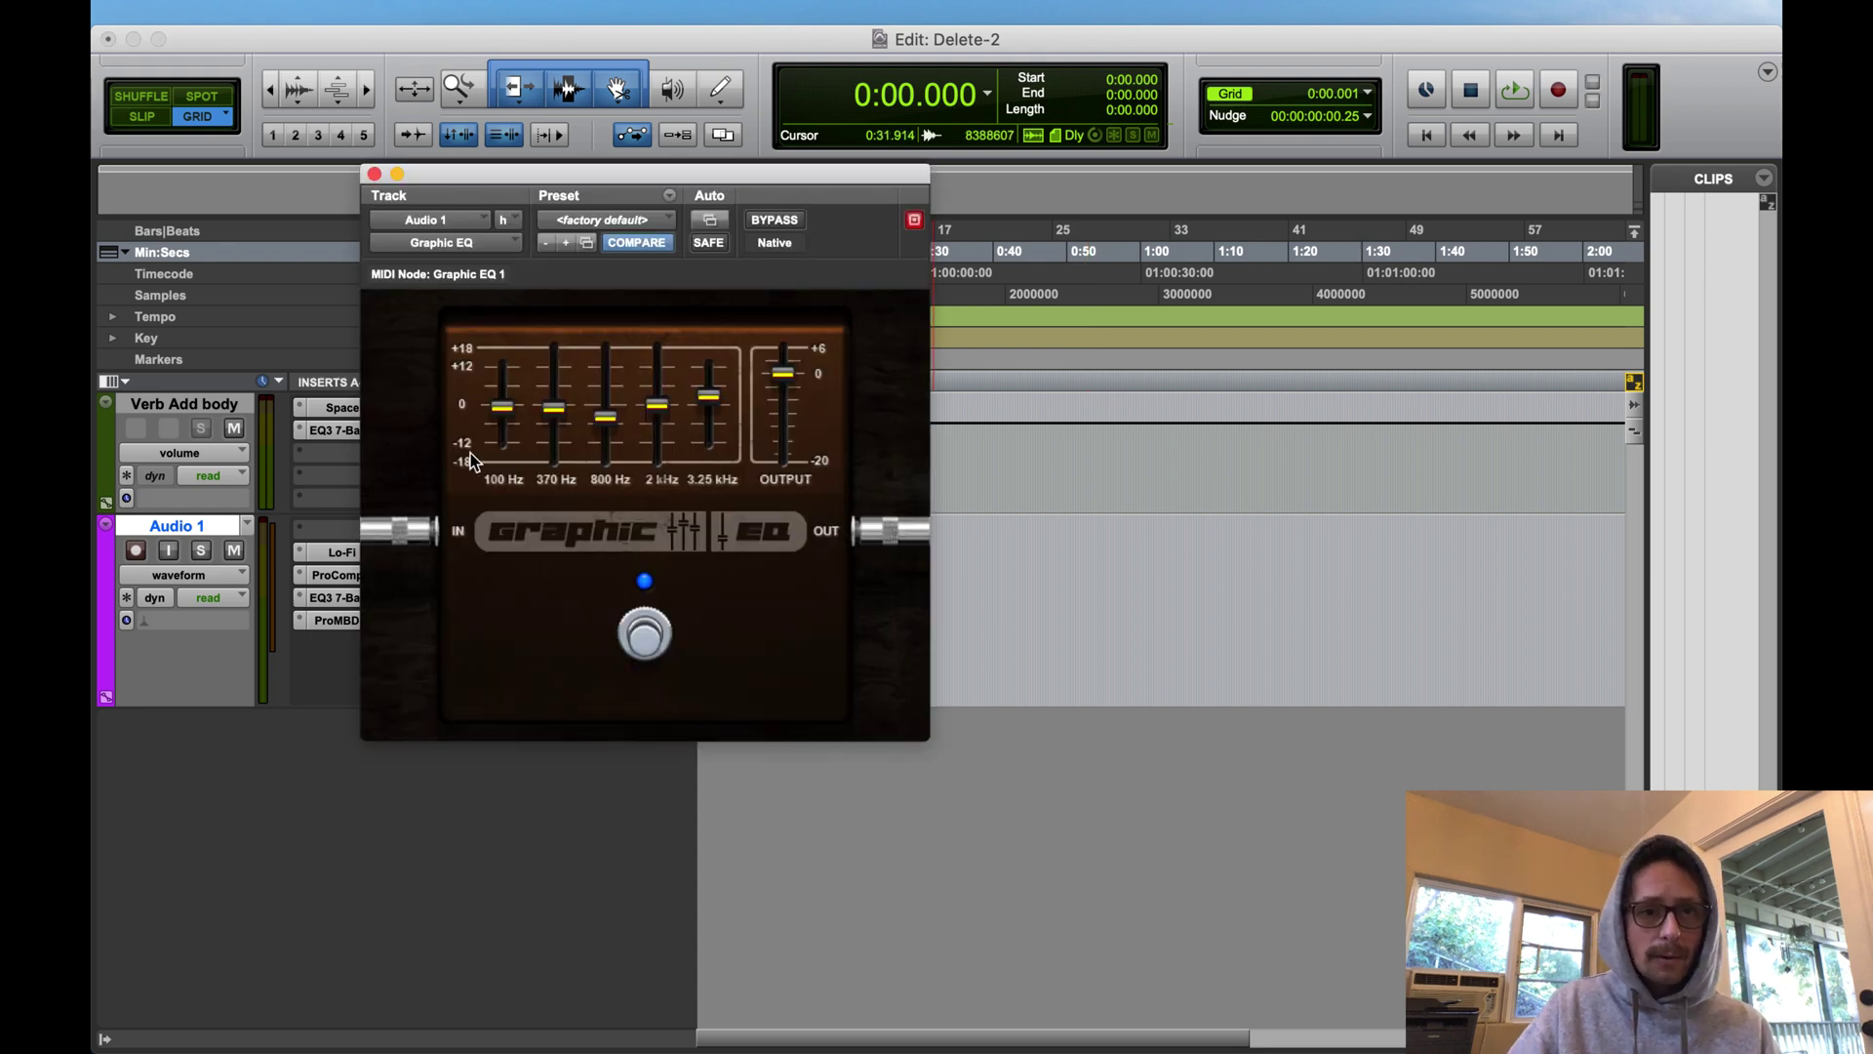
{"action": "left_click_drag", "start_coordinate": [700, 400], "coordinate": [710, 409]}
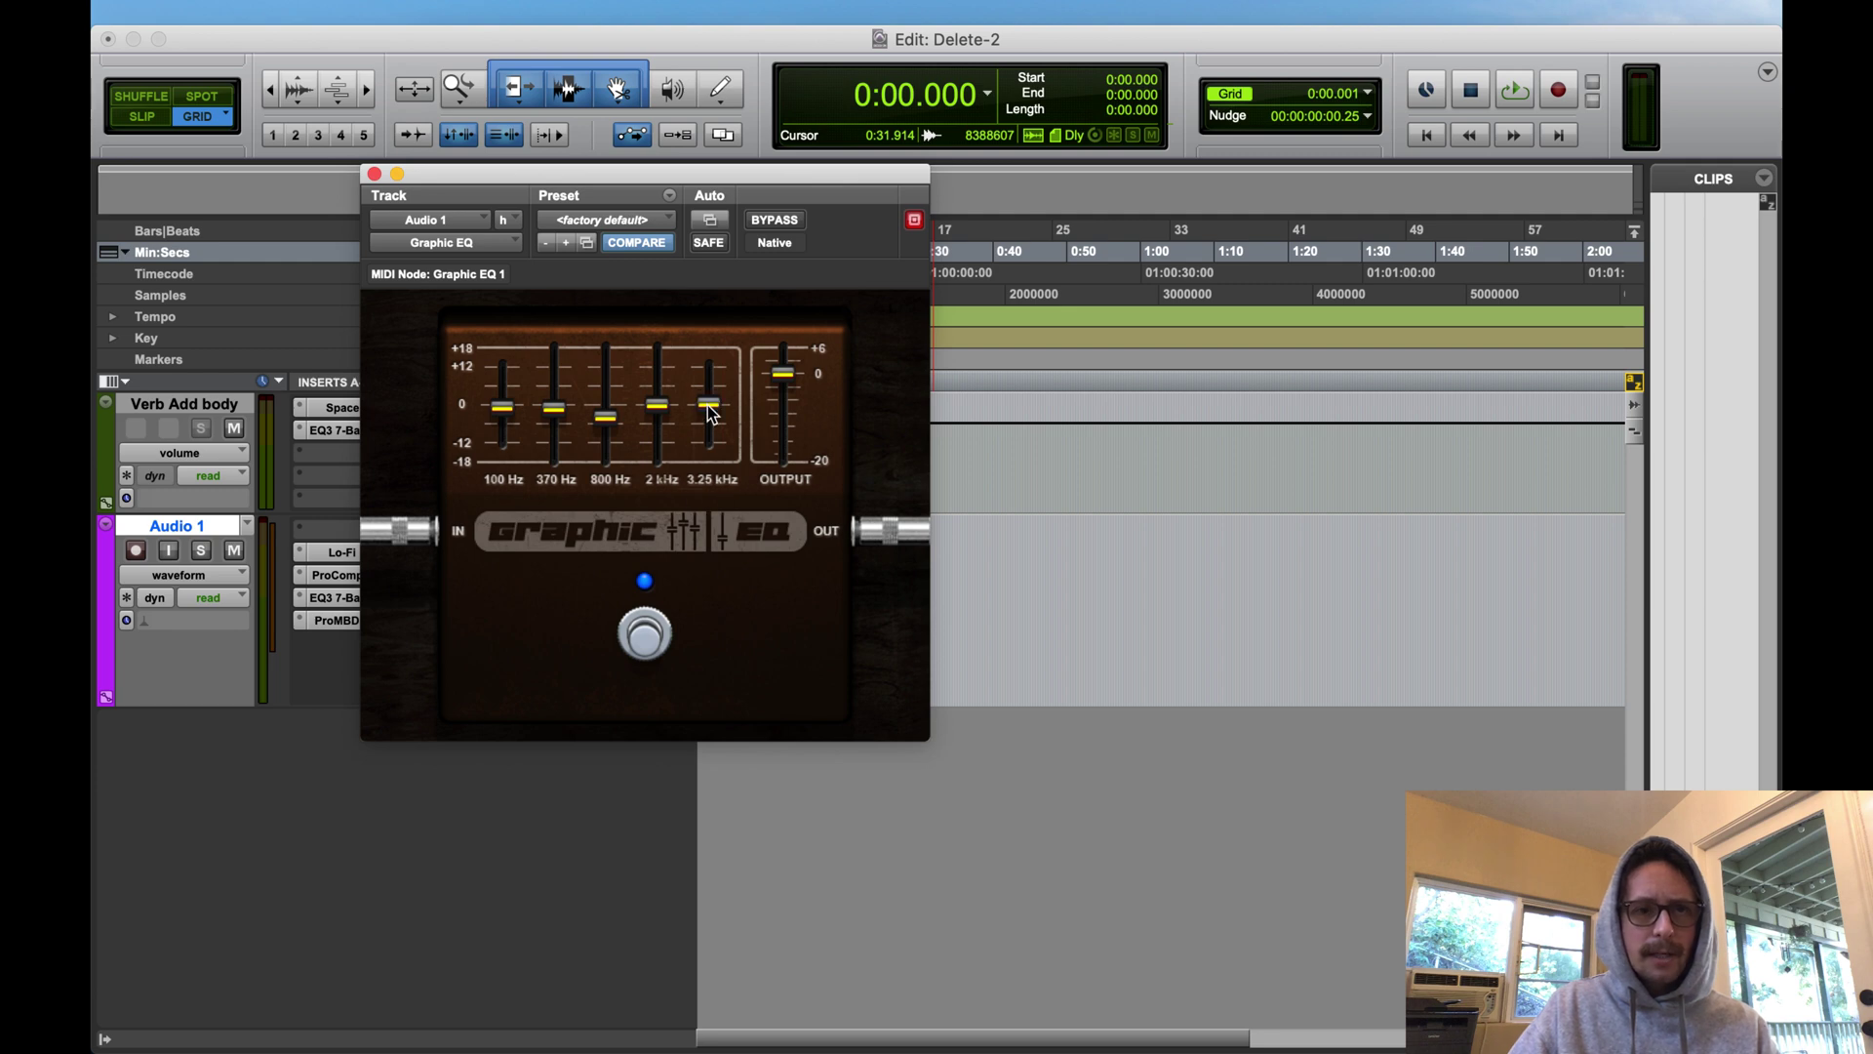
{"action": "left_click", "coordinate": [343, 552]}
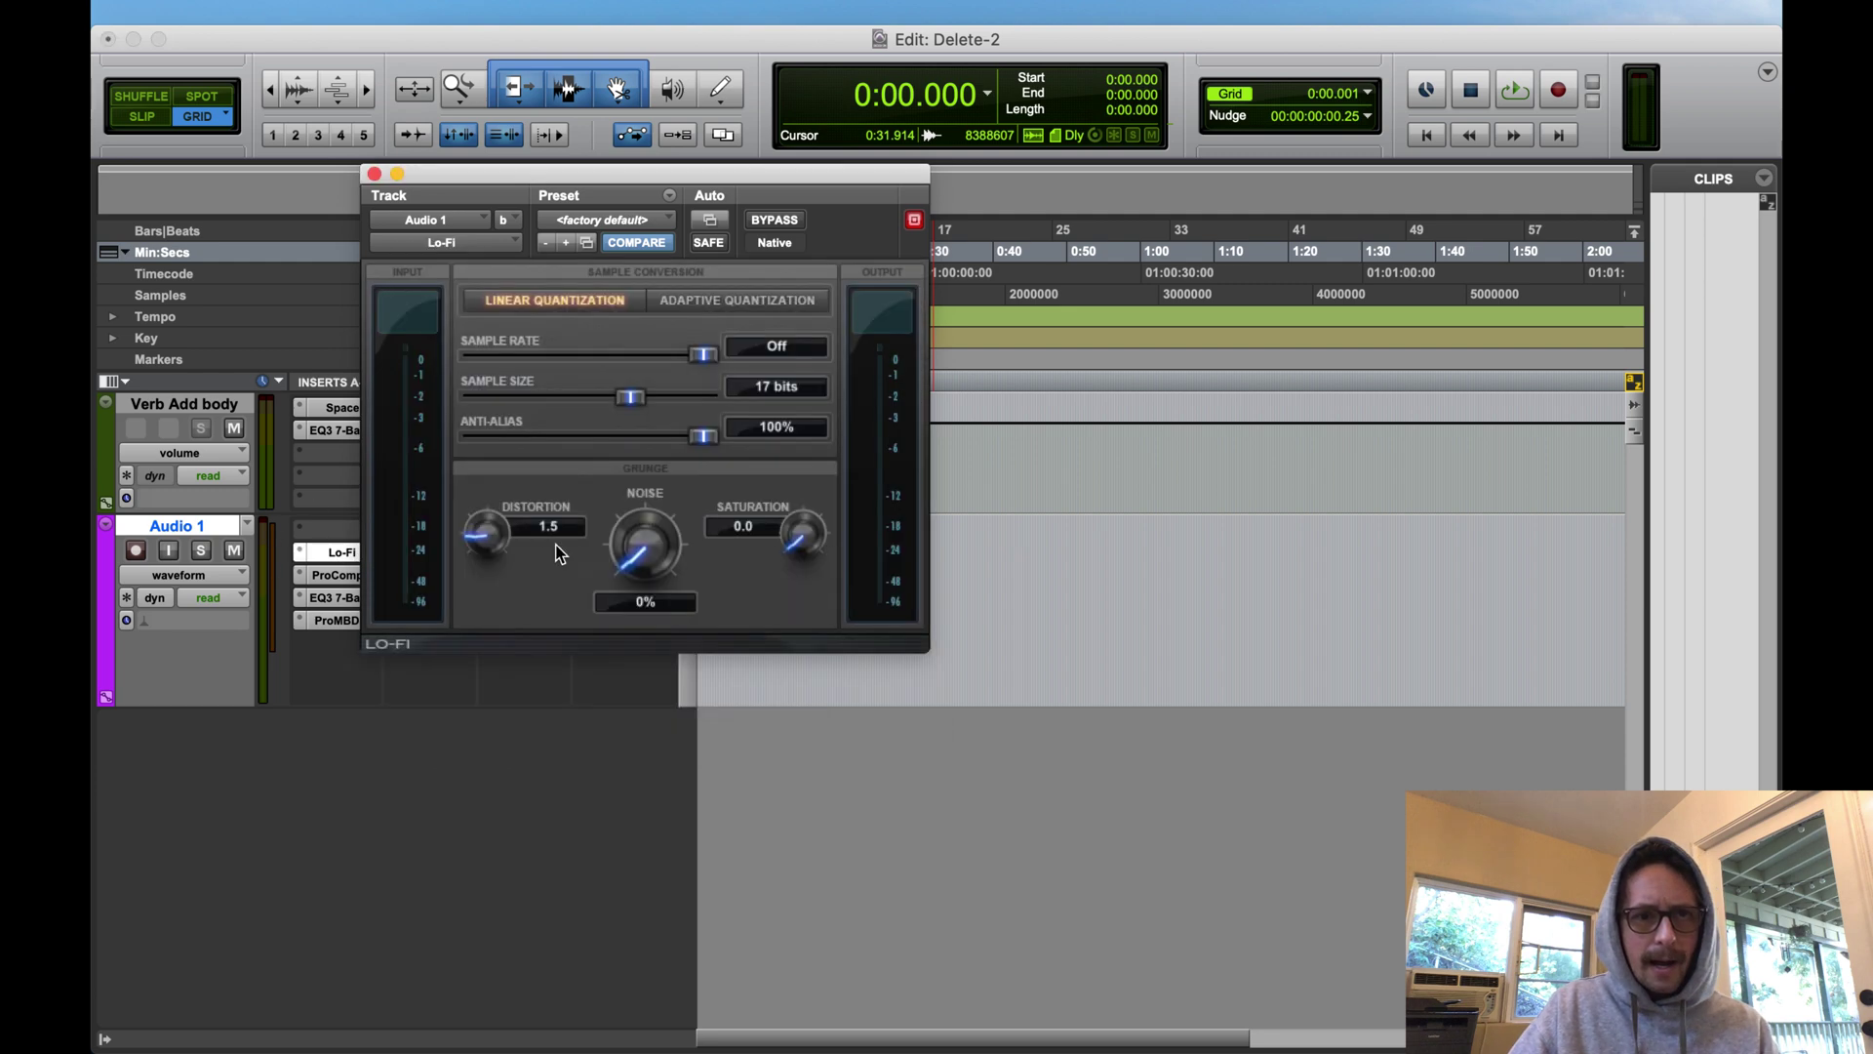
{"action": "left_click_drag", "start_coordinate": [488, 540], "coordinate": [491, 568]}
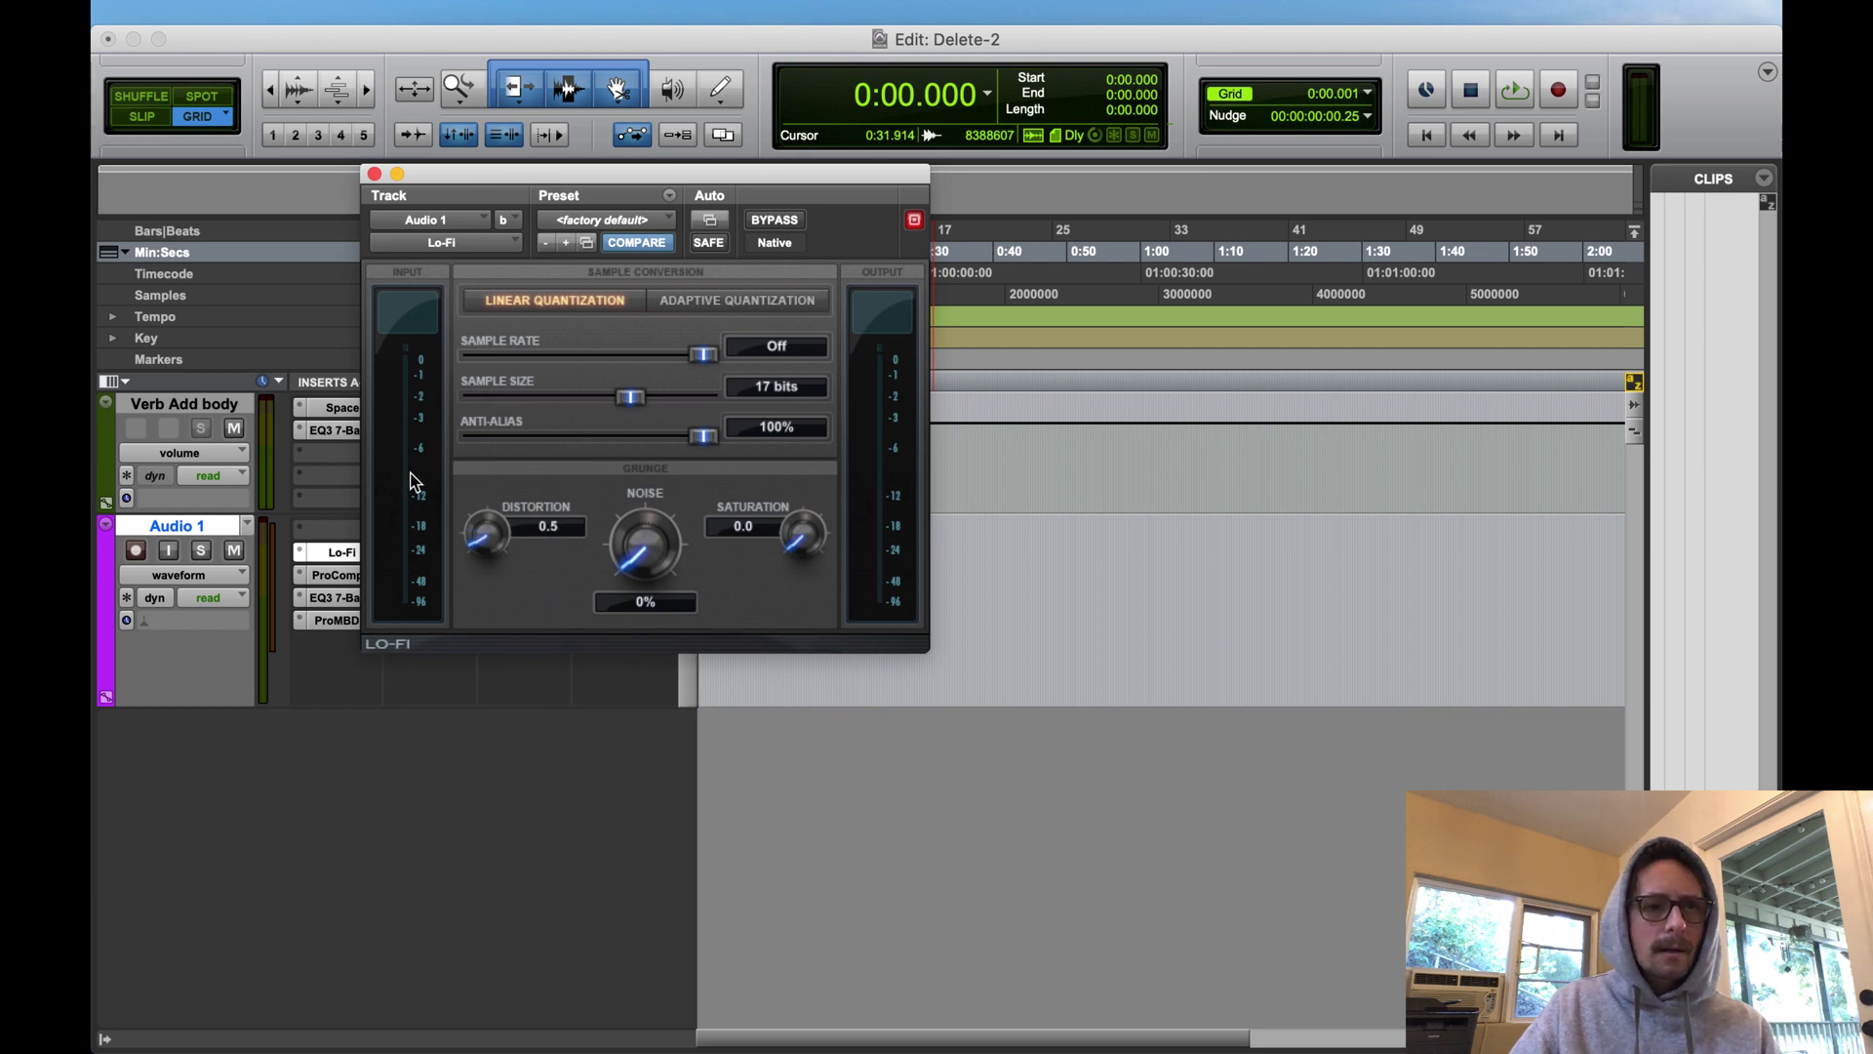
- Save Audio 1 as a new track preset named 'Audio 1' in the Avid category
{"action": "left_click", "coordinate": [375, 174]}
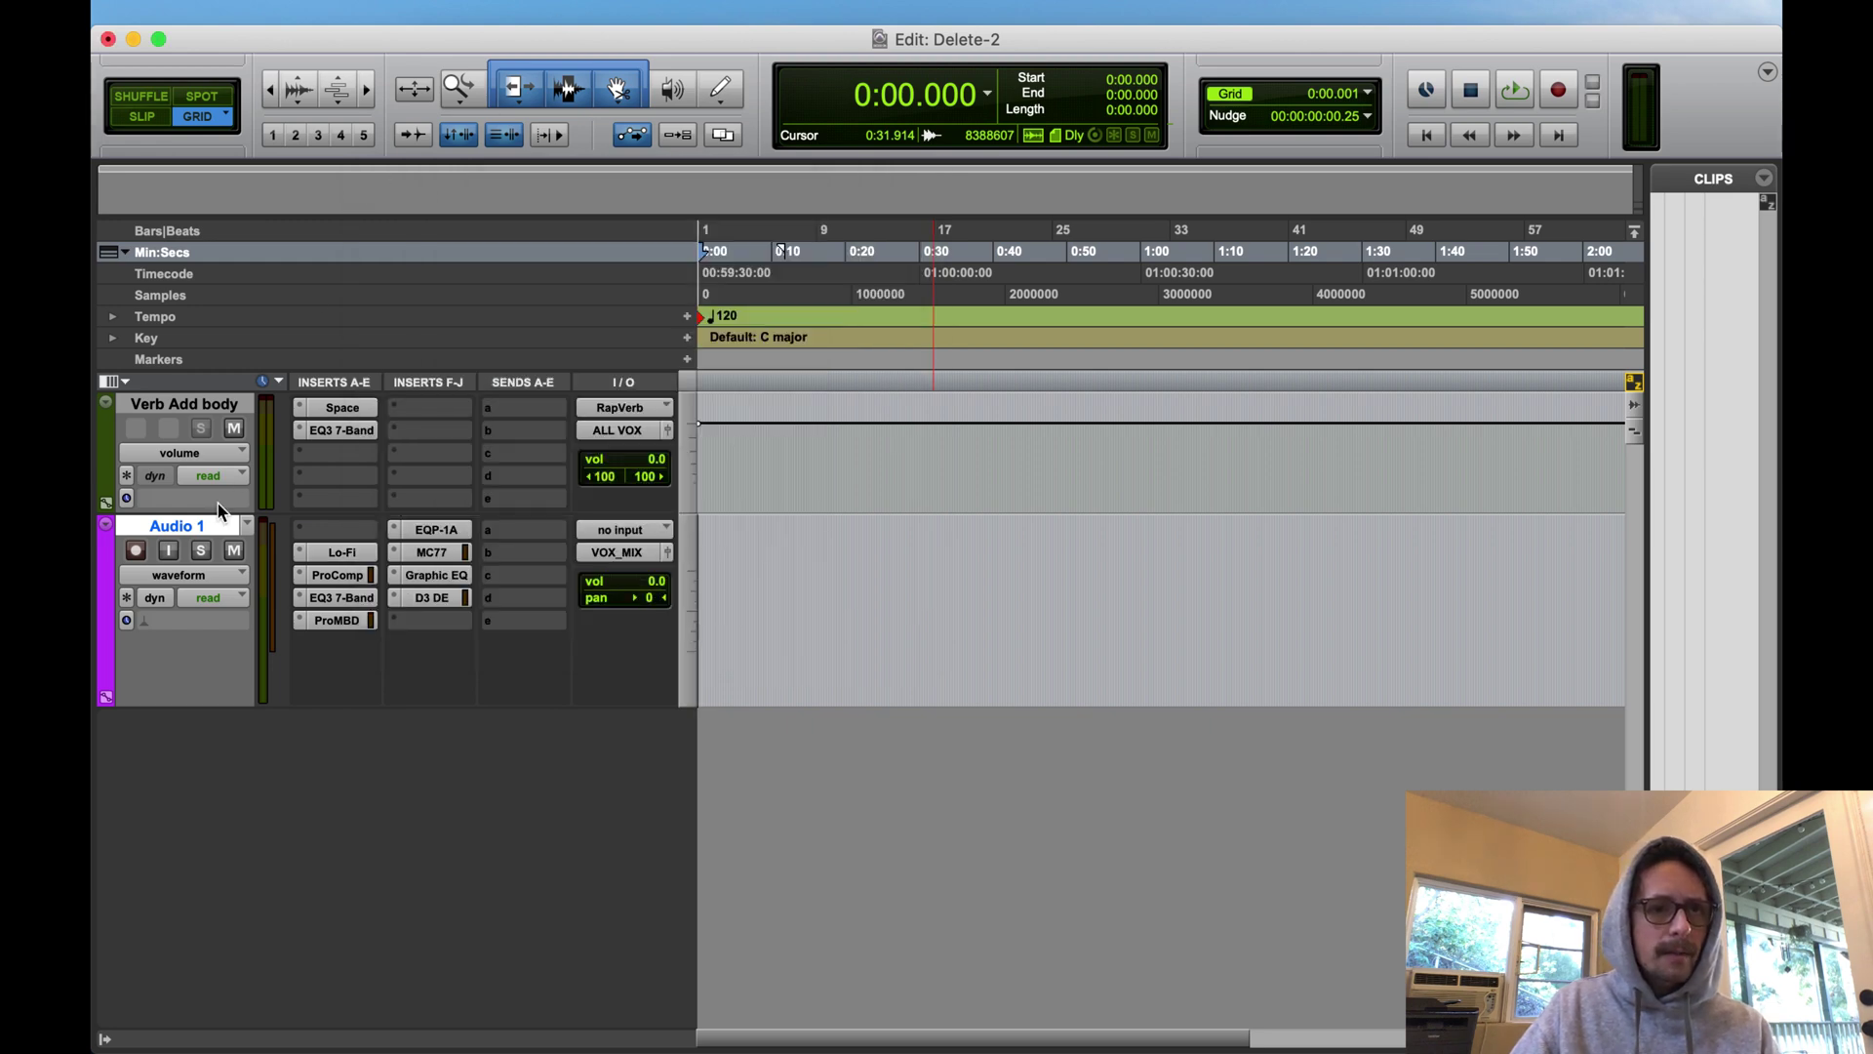
{"action": "right_click", "coordinate": [205, 530]}
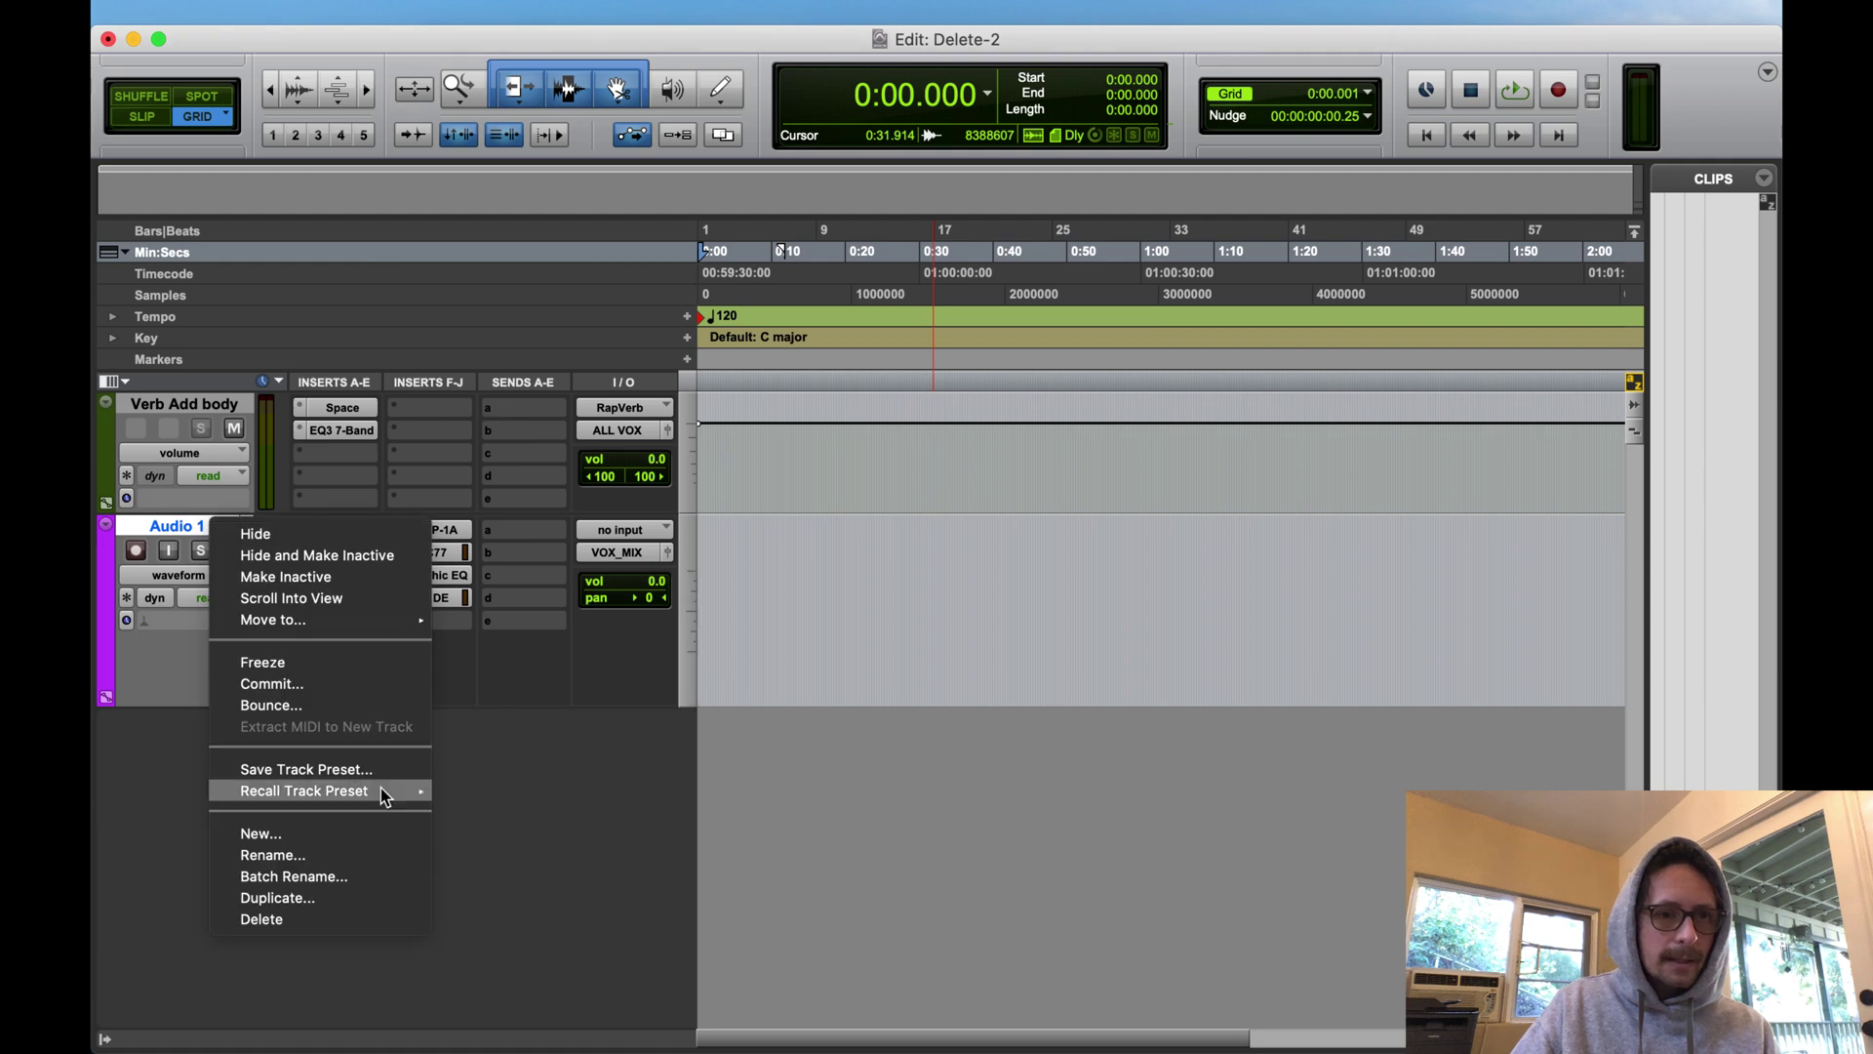
{"action": "left_click", "coordinate": [386, 772]}
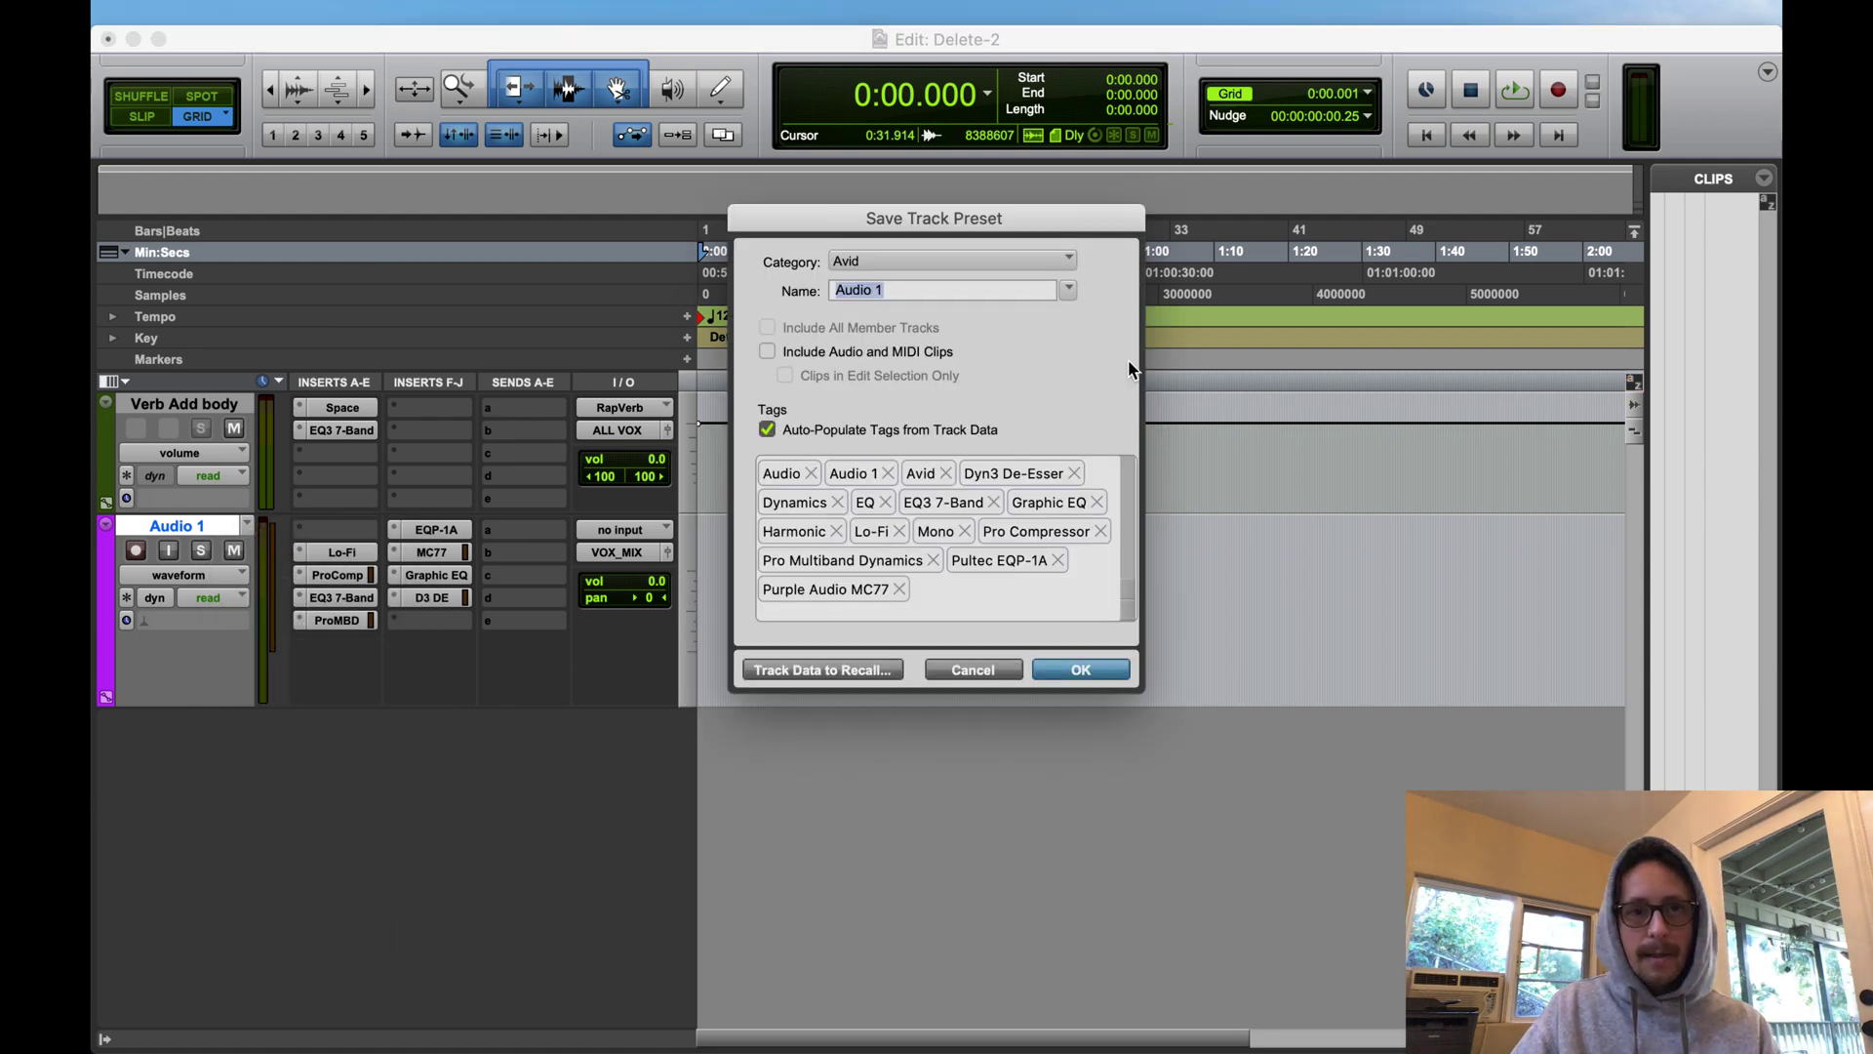
{"action": "left_click", "coordinate": [929, 260]}
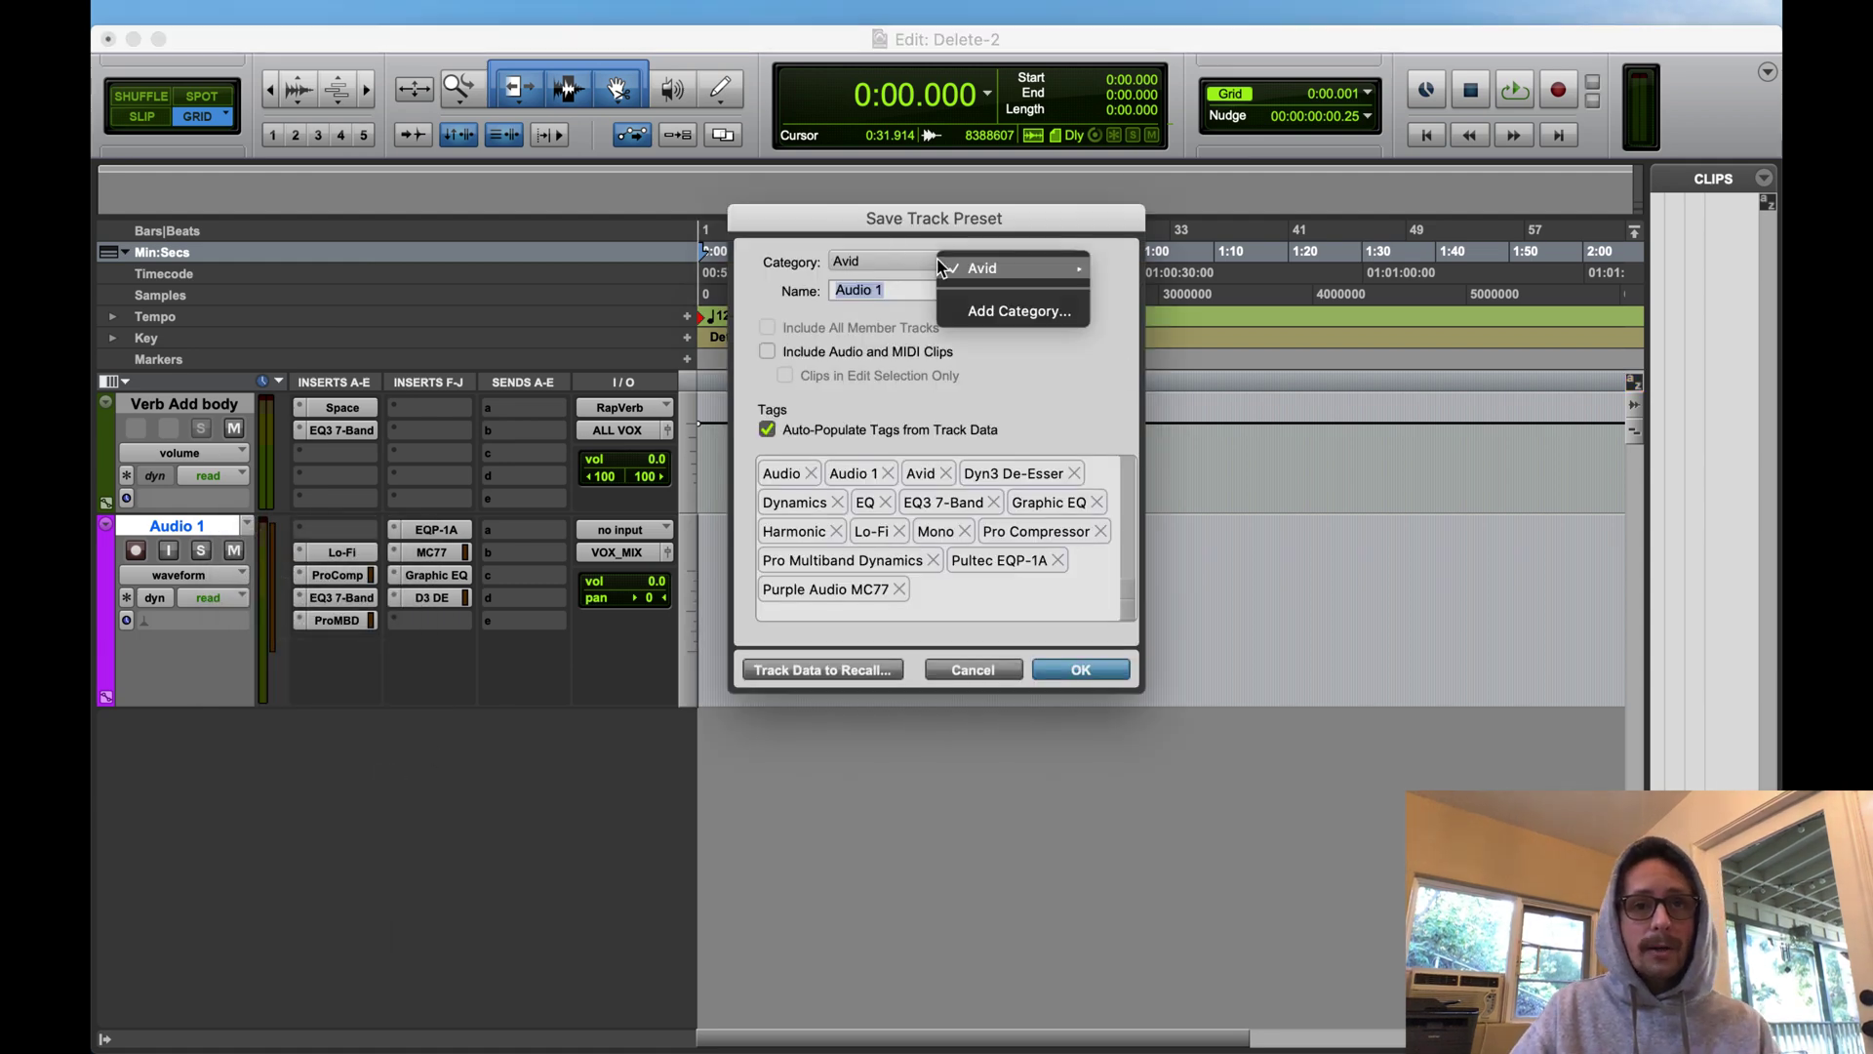
{"action": "left_click", "coordinate": [765, 296]}
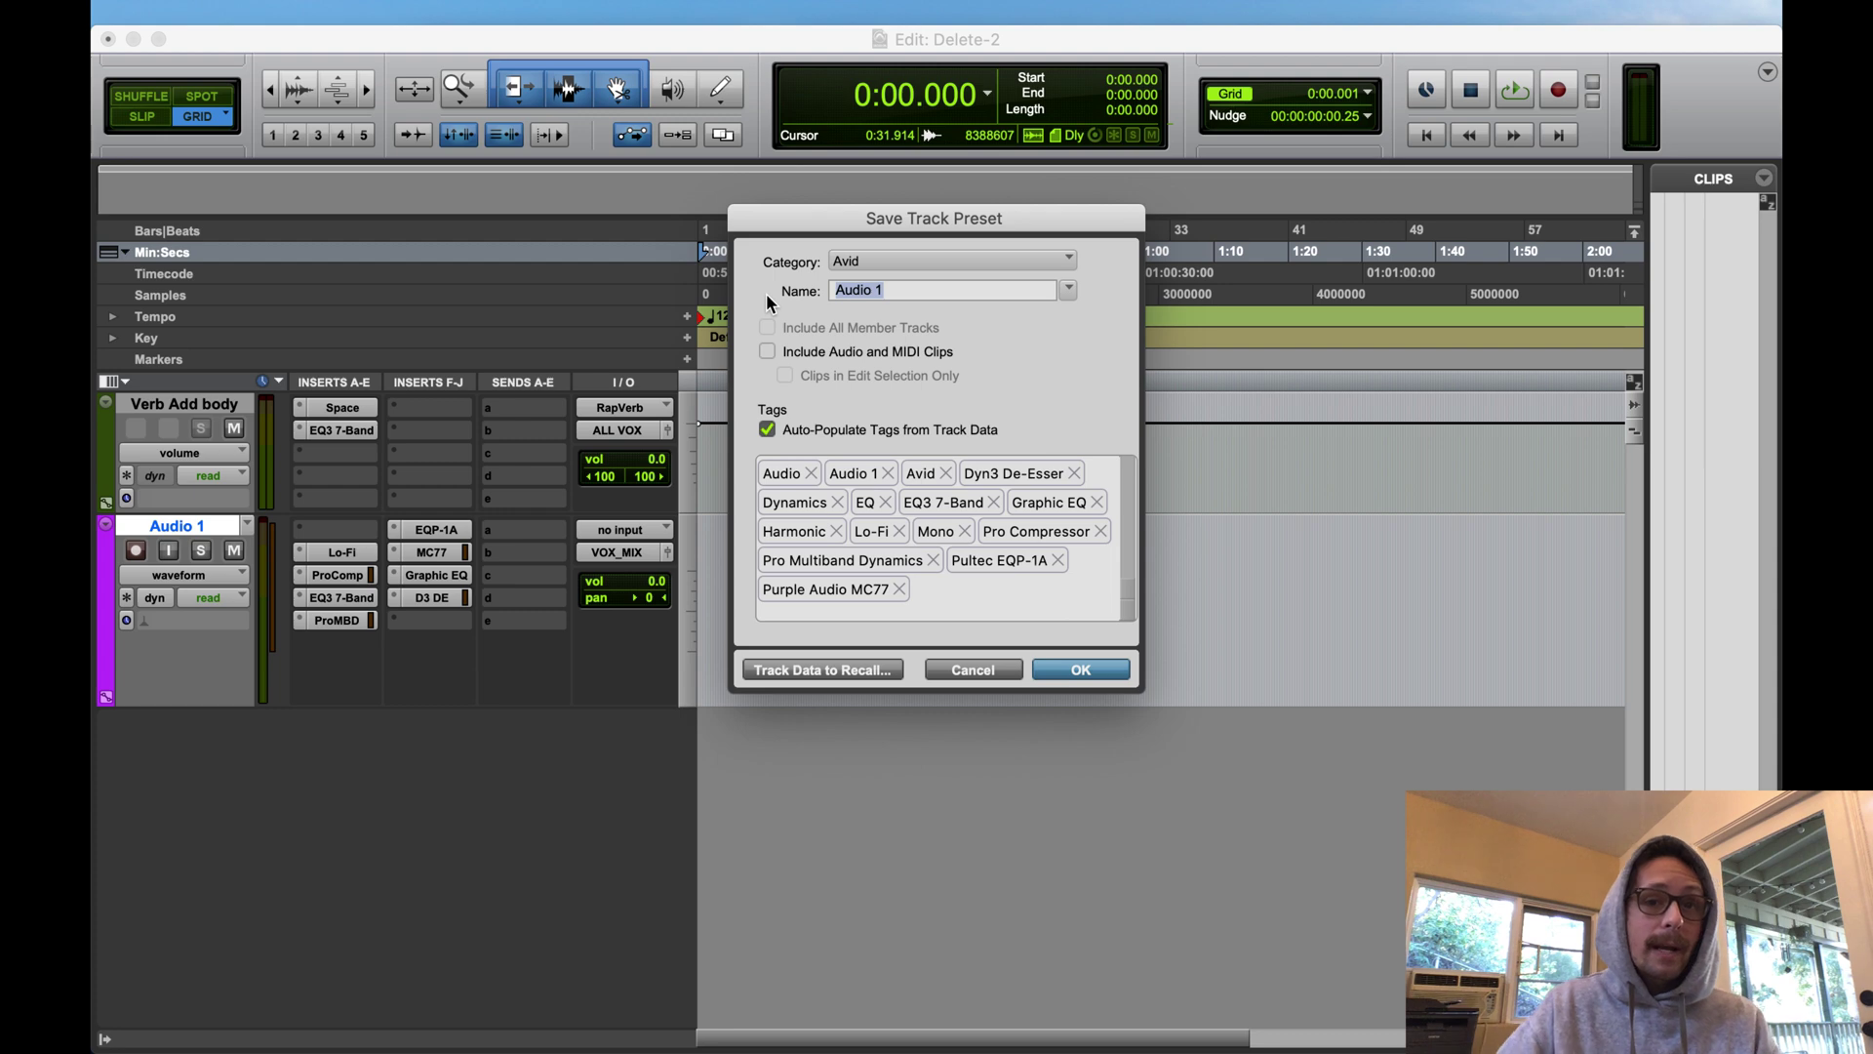
{"action": "left_click", "coordinate": [1059, 662]}
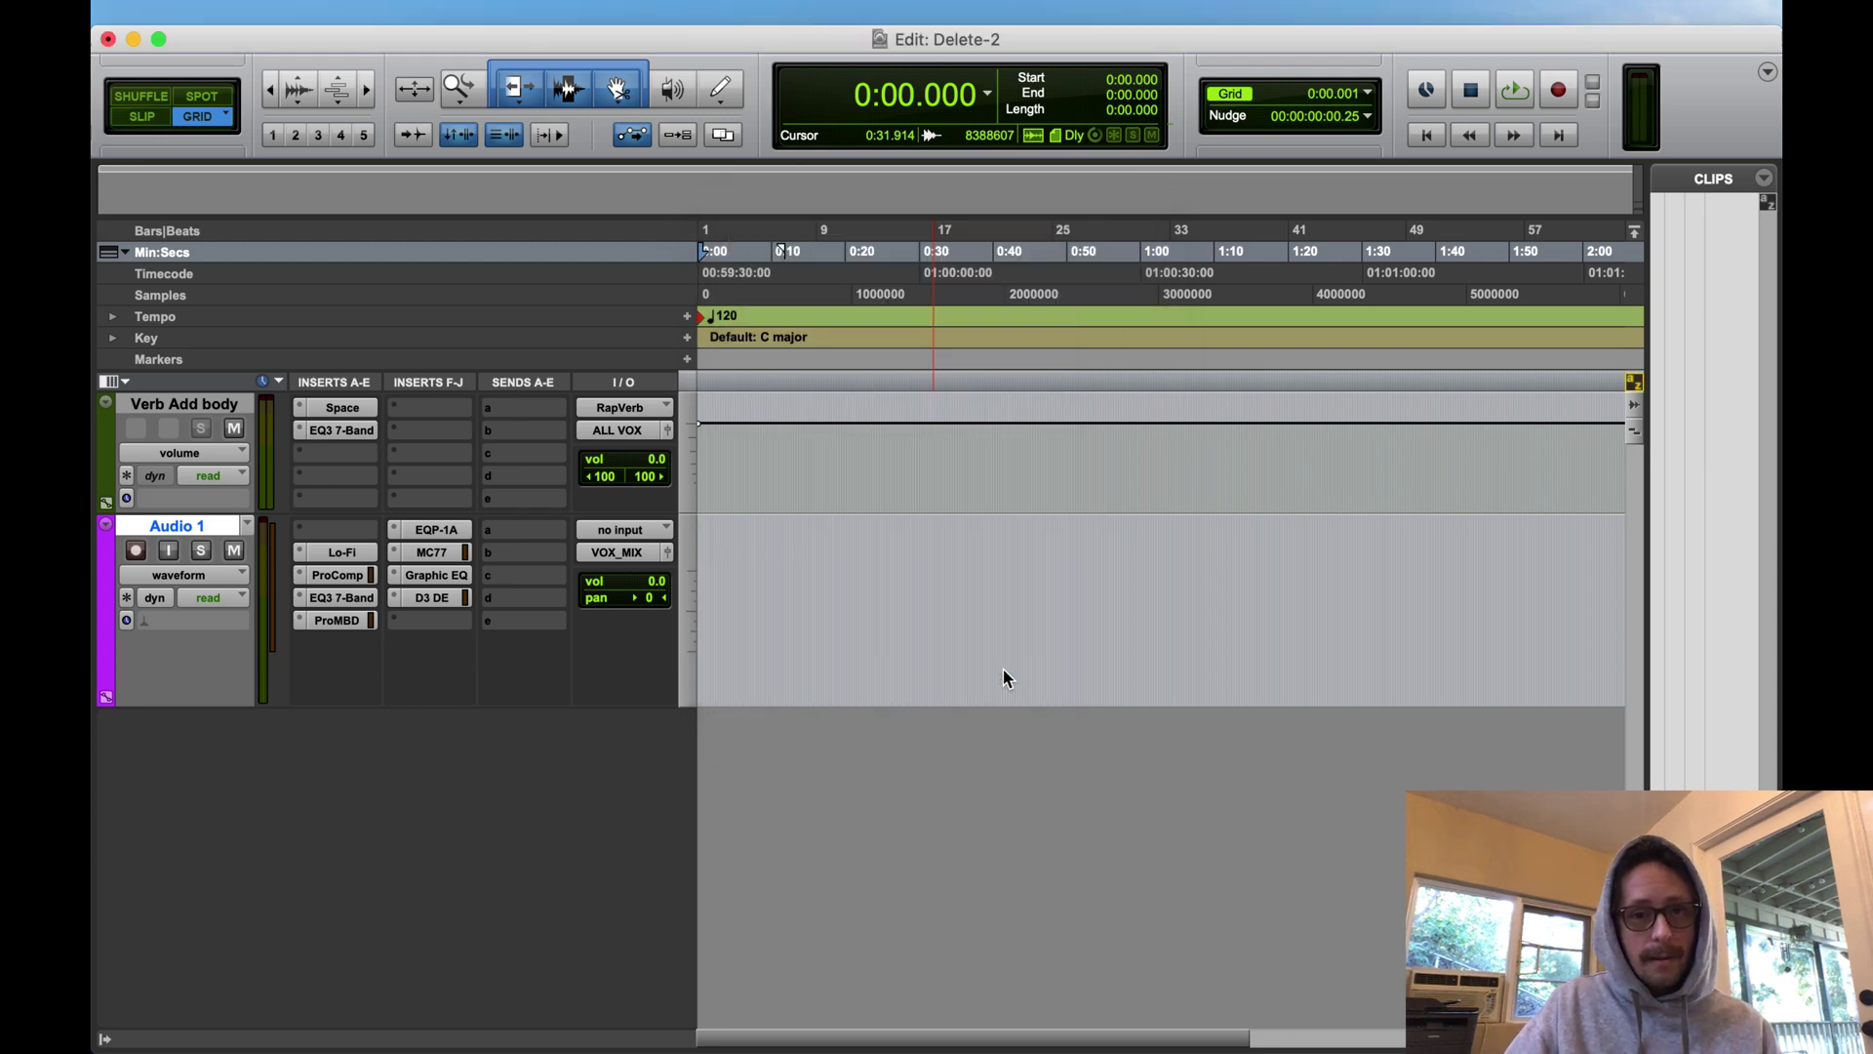